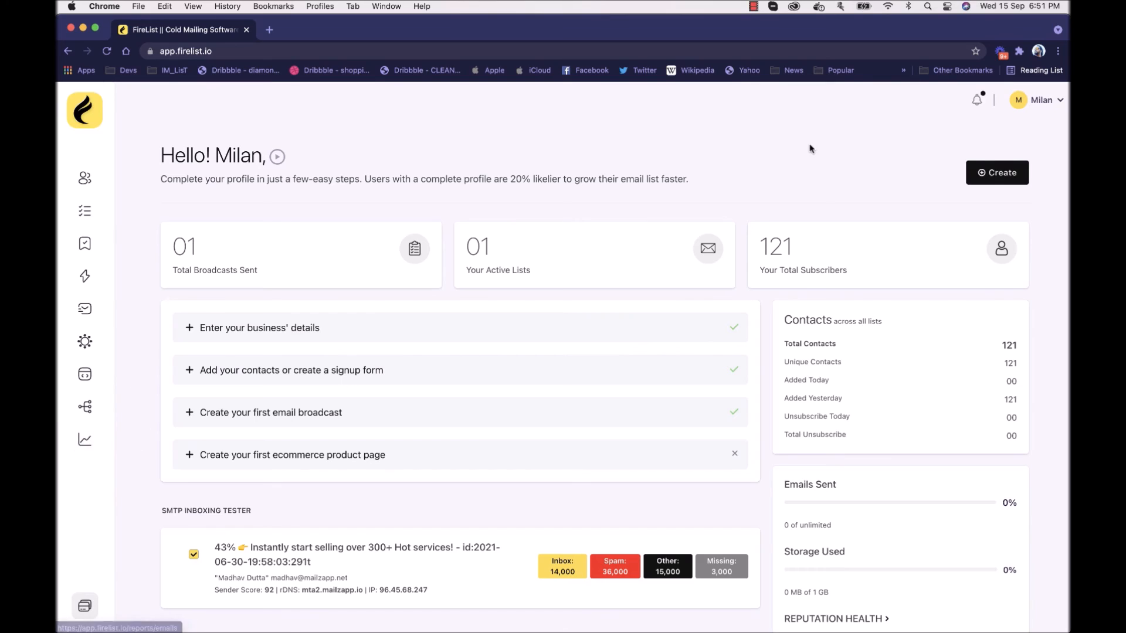
Step: Look through the account options and read the notifications
click(1059, 103)
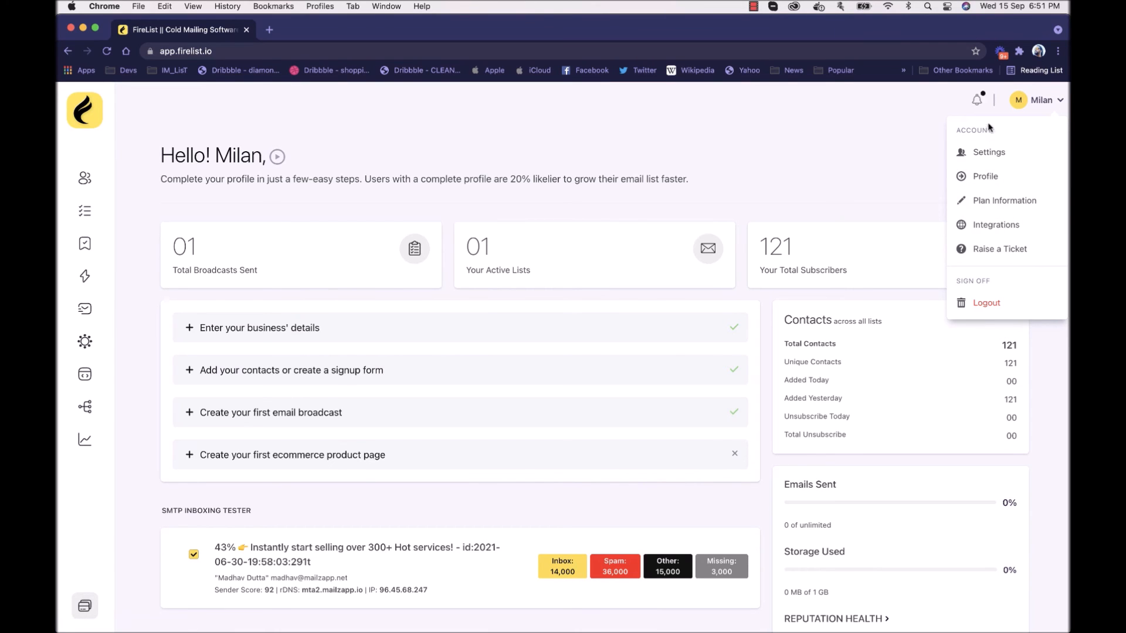
click(977, 100)
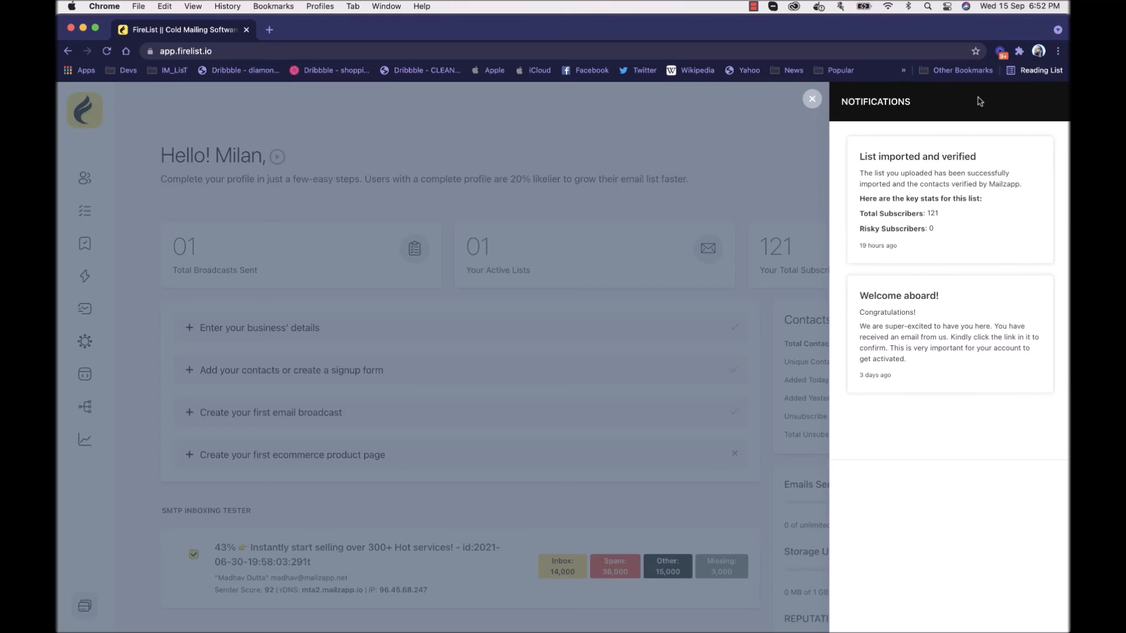
click(812, 100)
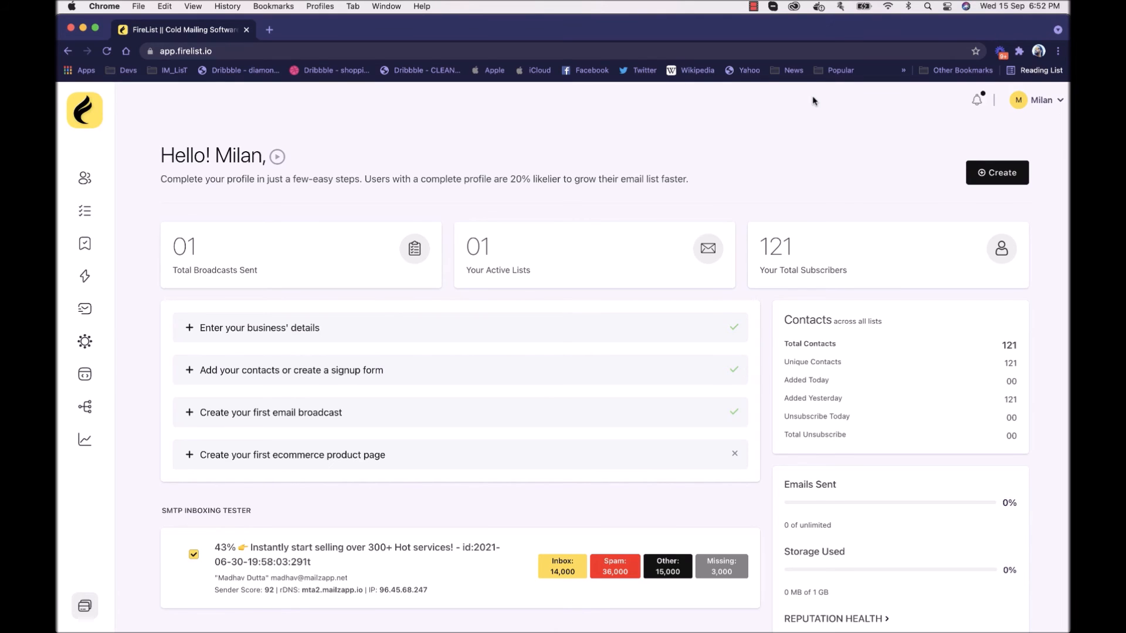
click(978, 102)
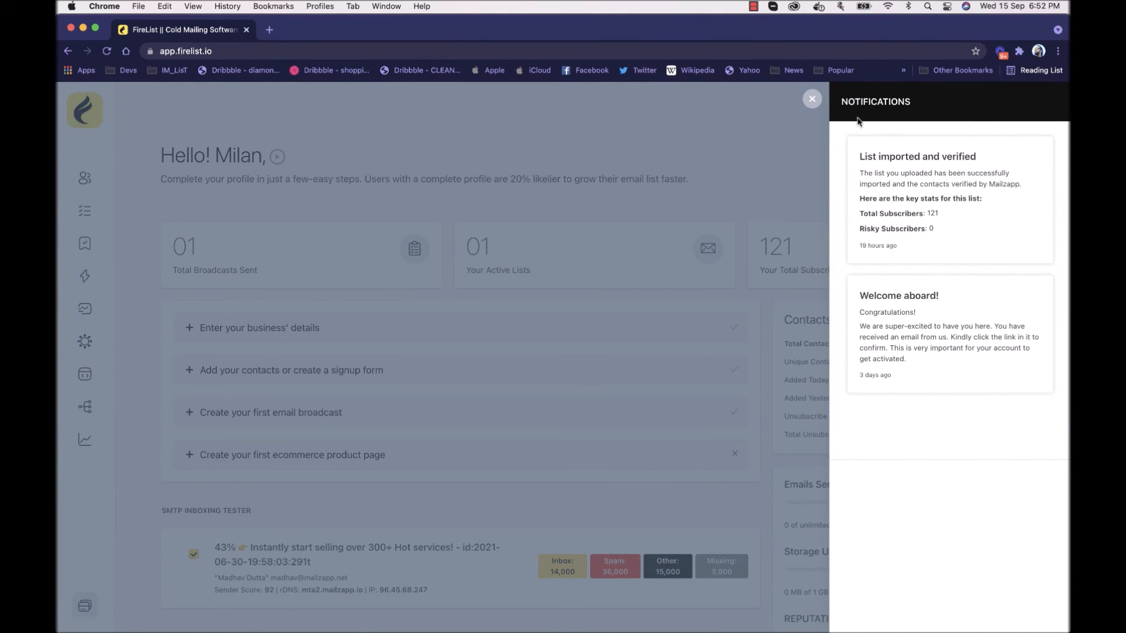
click(814, 98)
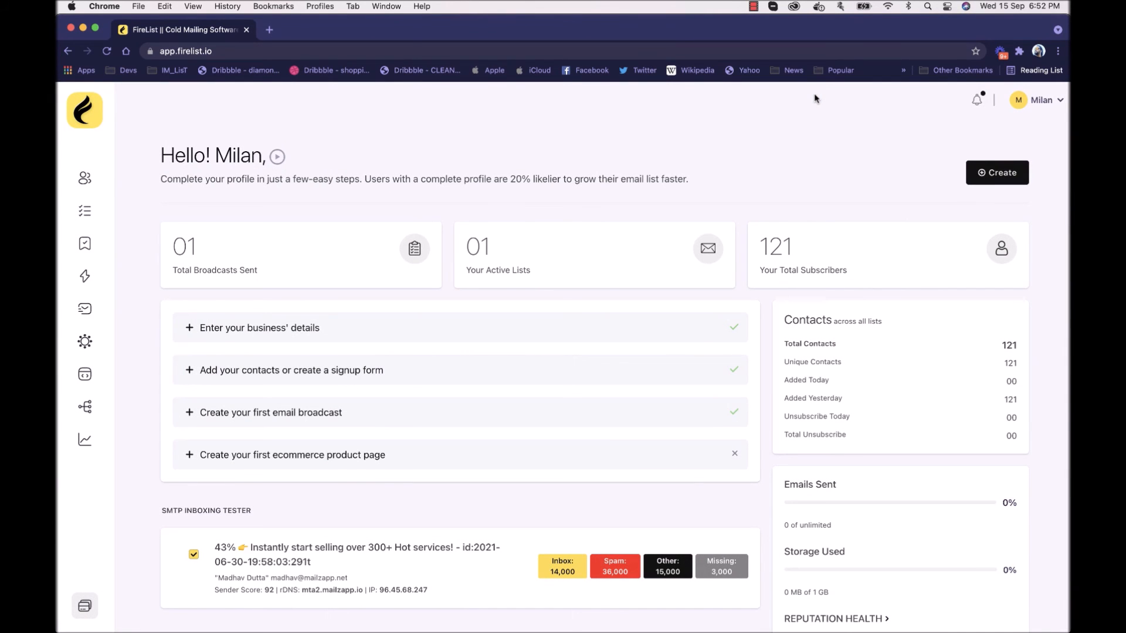
Step: Examine the dashboard's setup checklist, SMTP inboxing tester, smart warmup campaigns, reputation health and creation options
scroll(675, 381, down, 3)
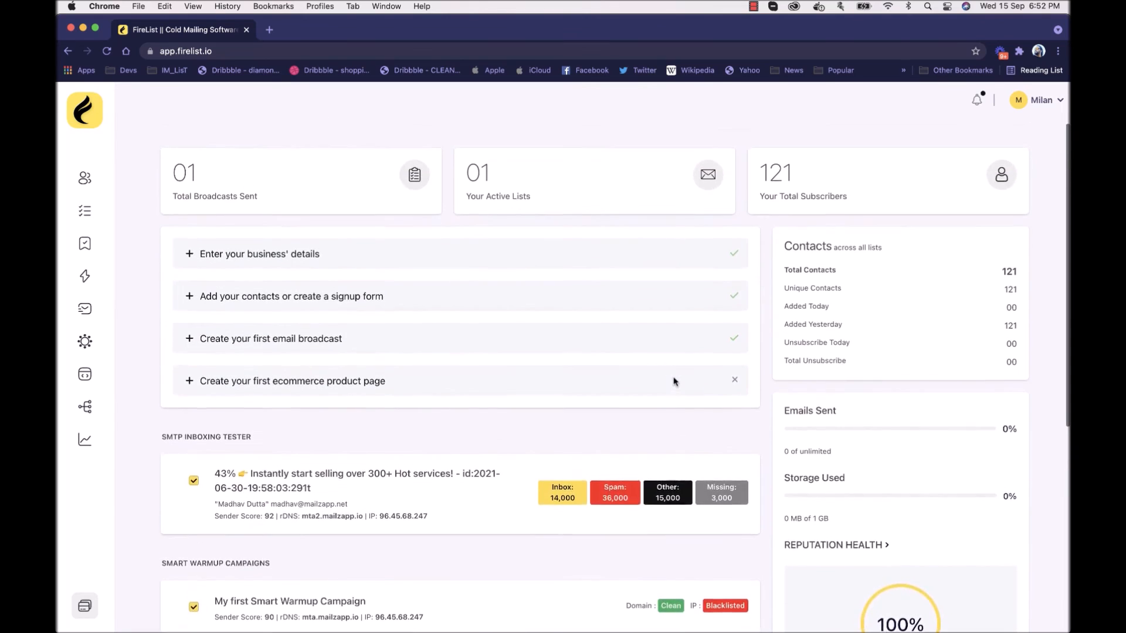
scroll(673, 381, up, 3)
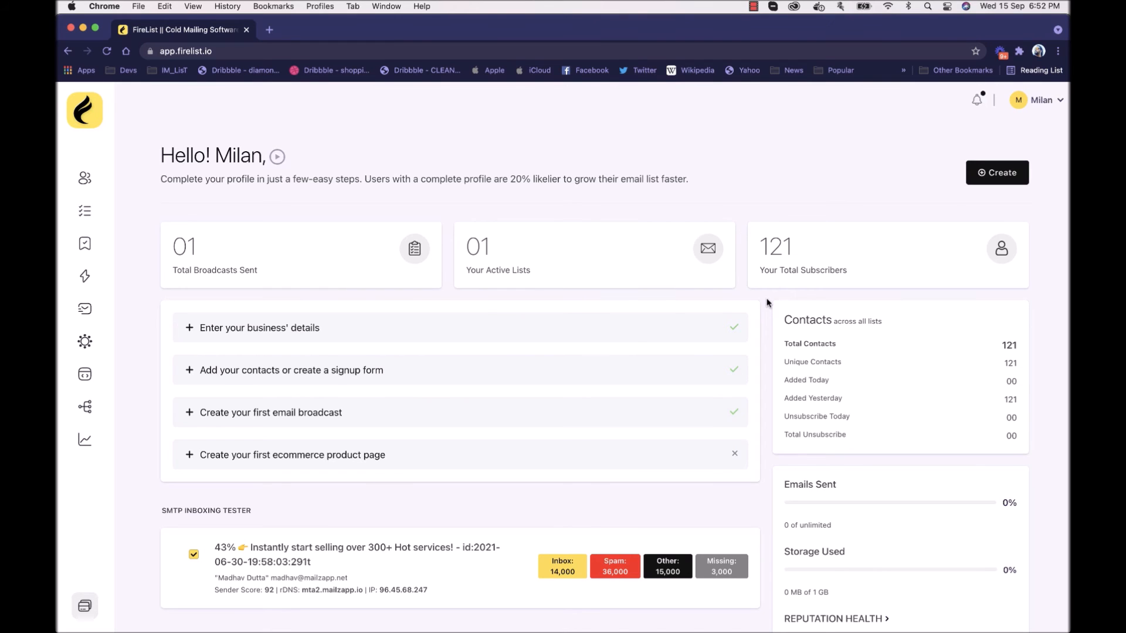
scroll(767, 303, down, 3)
scroll(766, 302, down, 4)
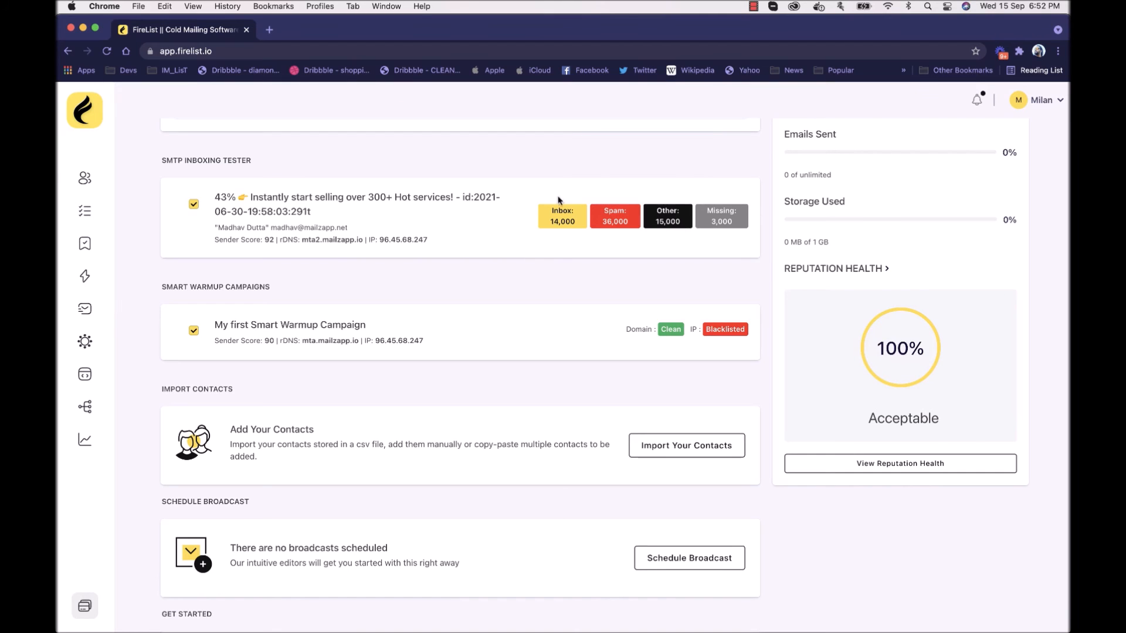
scroll(435, 199, down, 3)
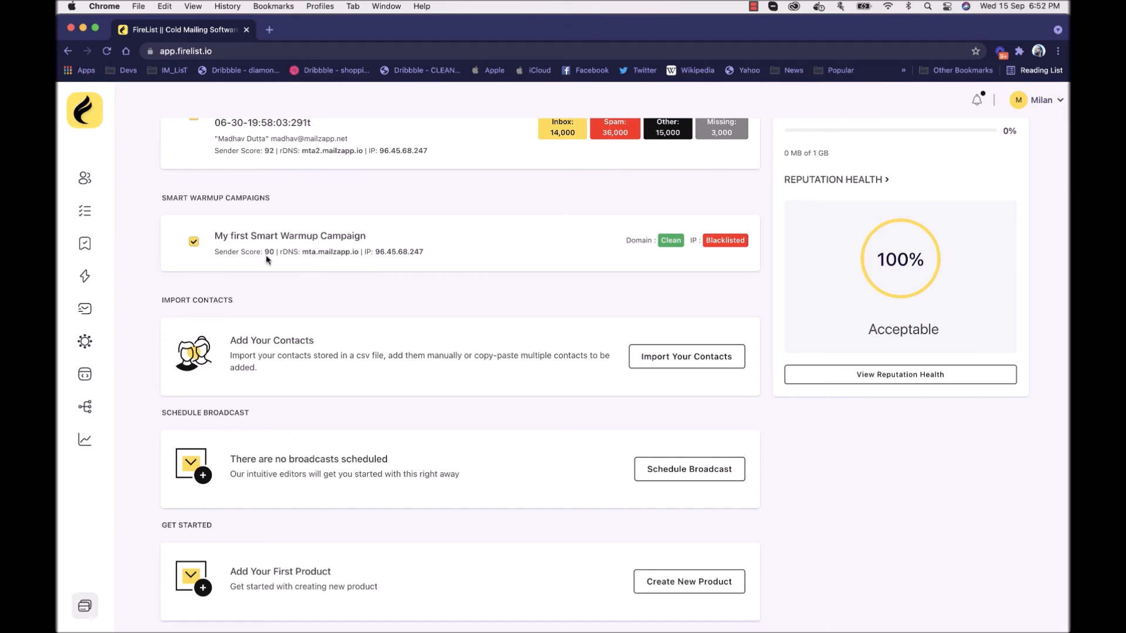
scroll(624, 360, up, 10)
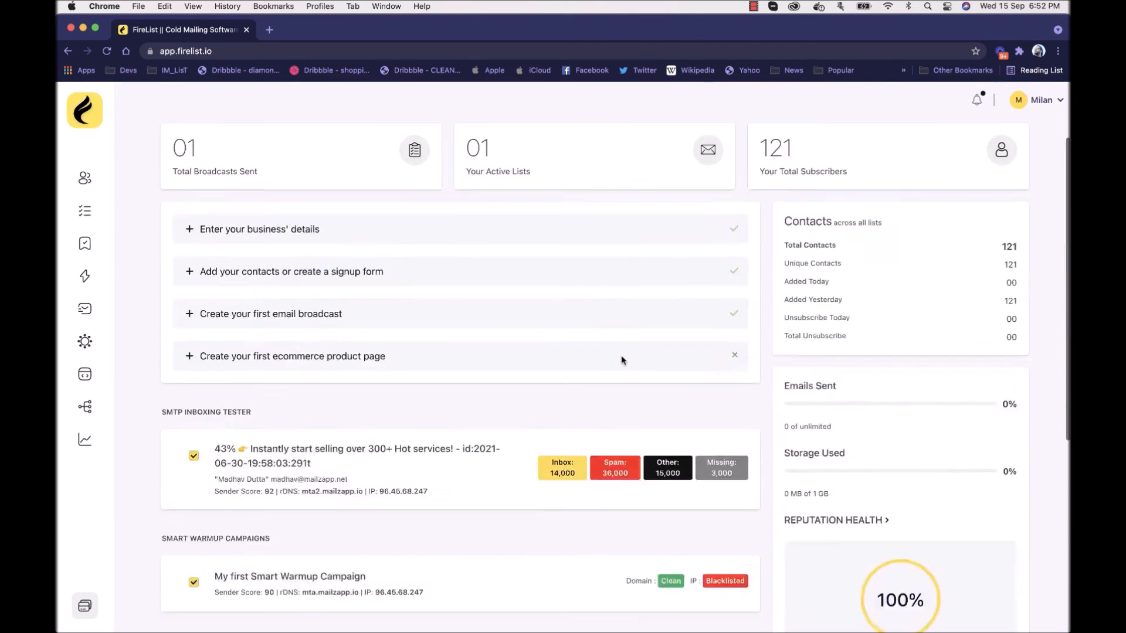
click(983, 179)
click(984, 180)
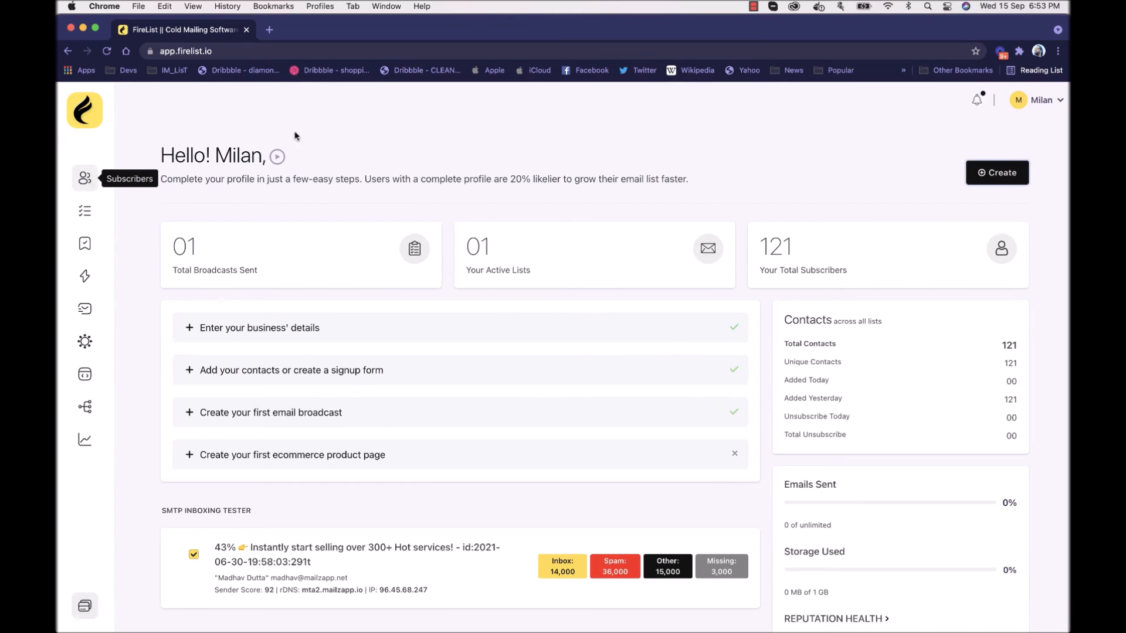
Step: Review the account settings pages for organization information, profile, plan information and integrations
click(1065, 104)
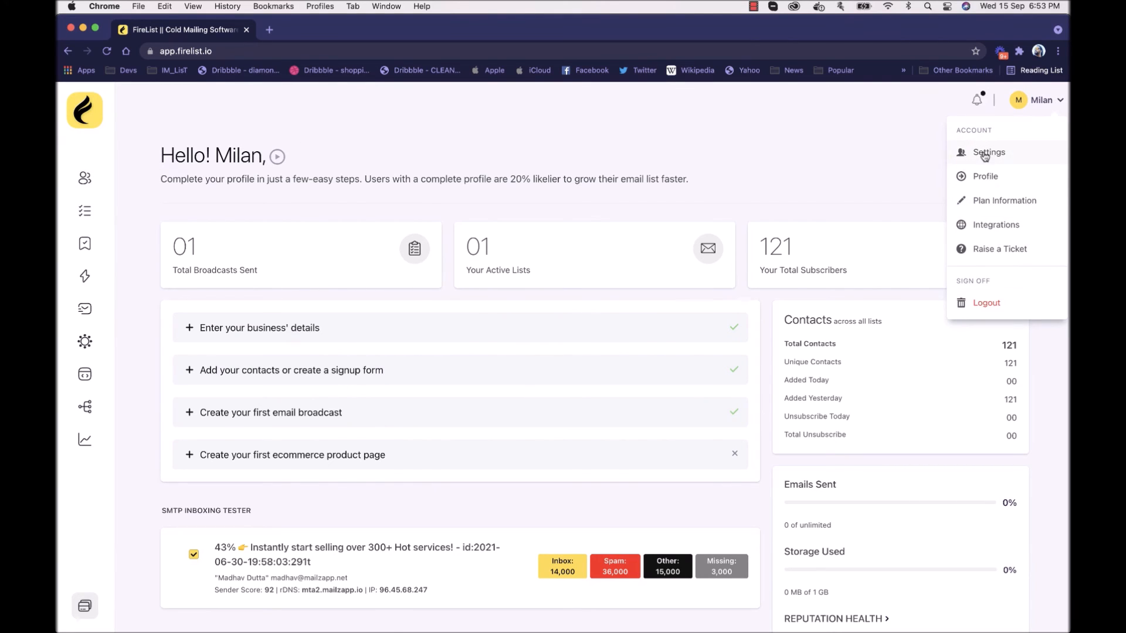
click(986, 152)
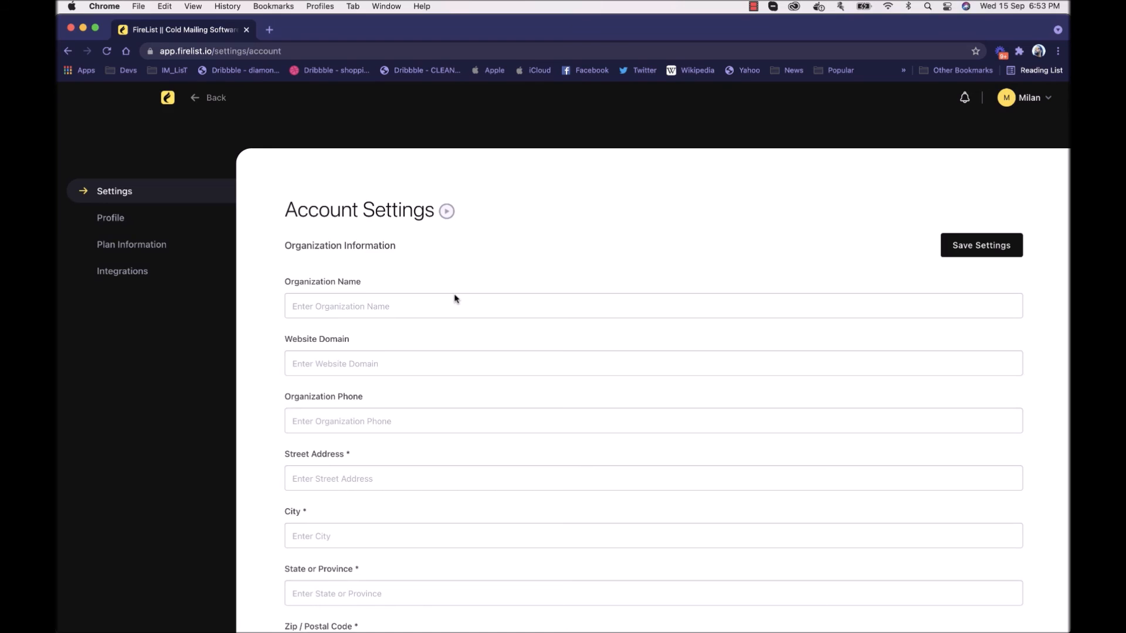
scroll(455, 297, down, 15)
scroll(456, 299, up, 15)
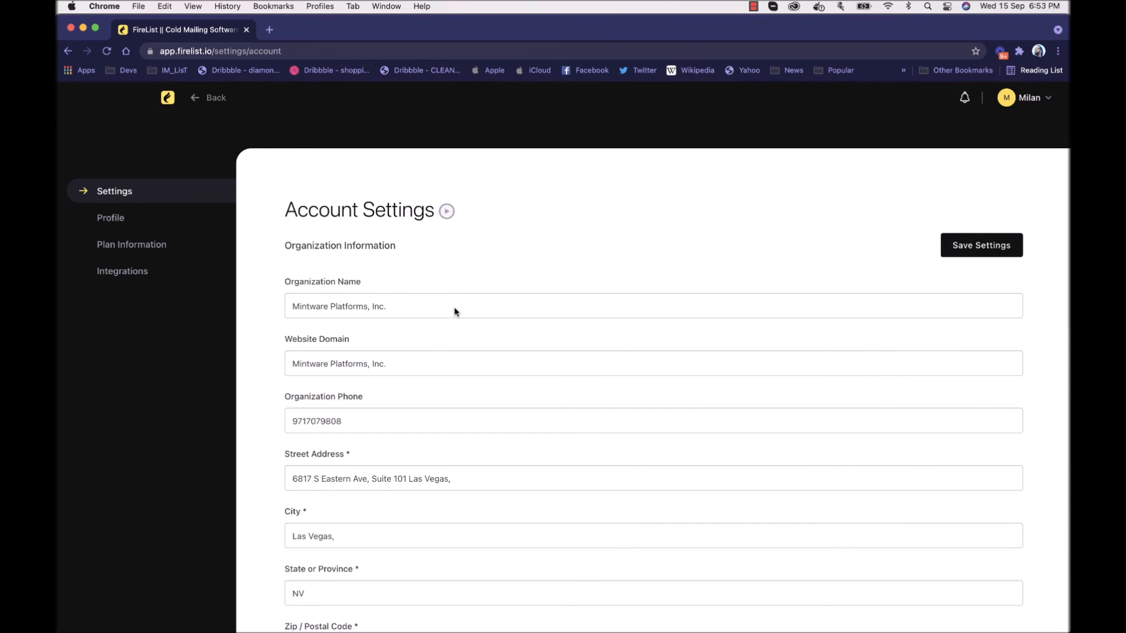
click(143, 216)
click(143, 244)
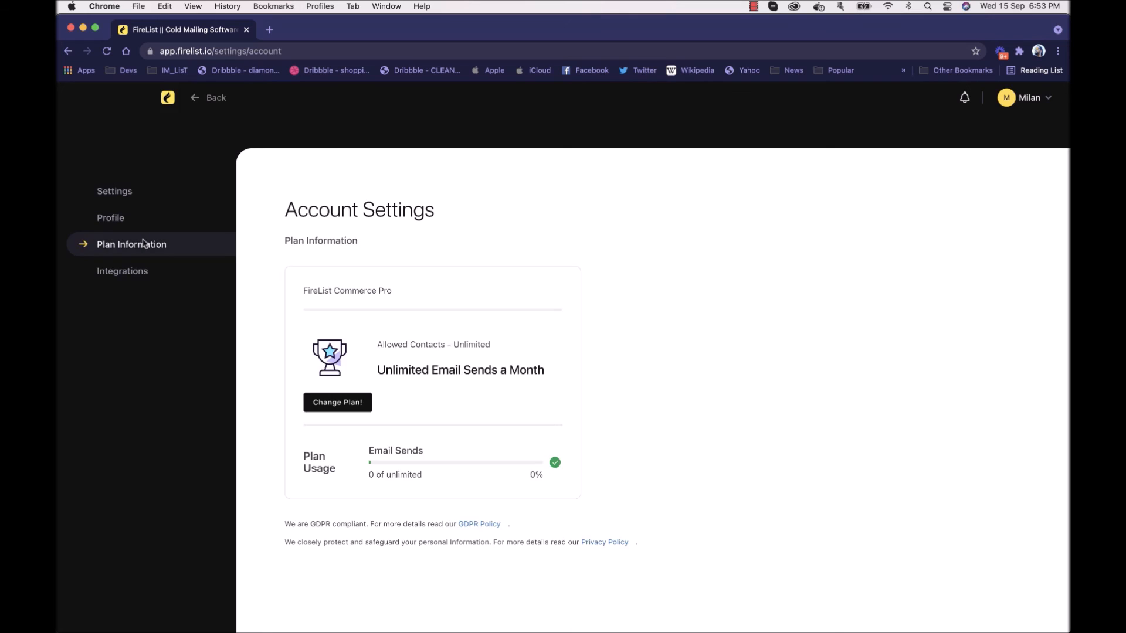
click(145, 274)
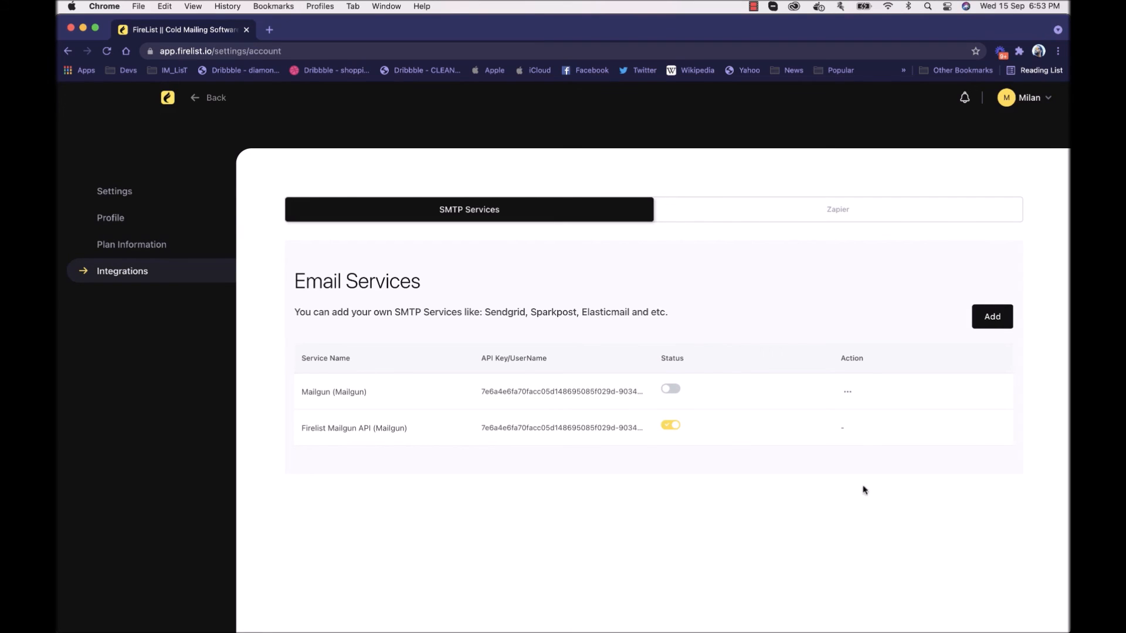
Step: Inspect the fields for adding a Custom SMTP and a Mailgun email service, and leave the form without saving
click(993, 316)
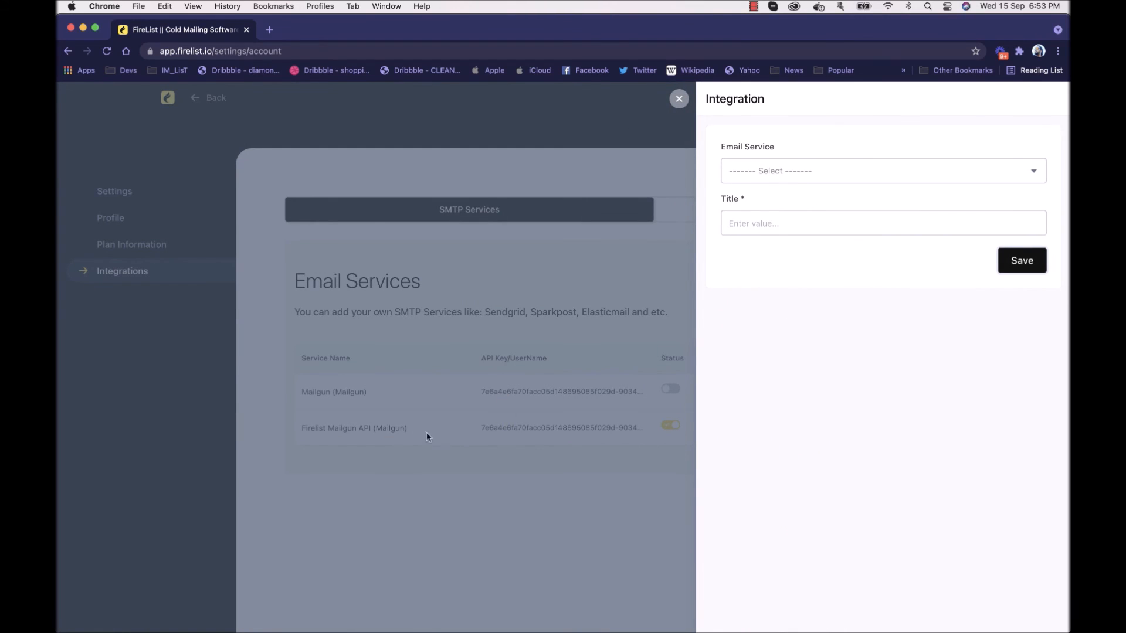
click(817, 170)
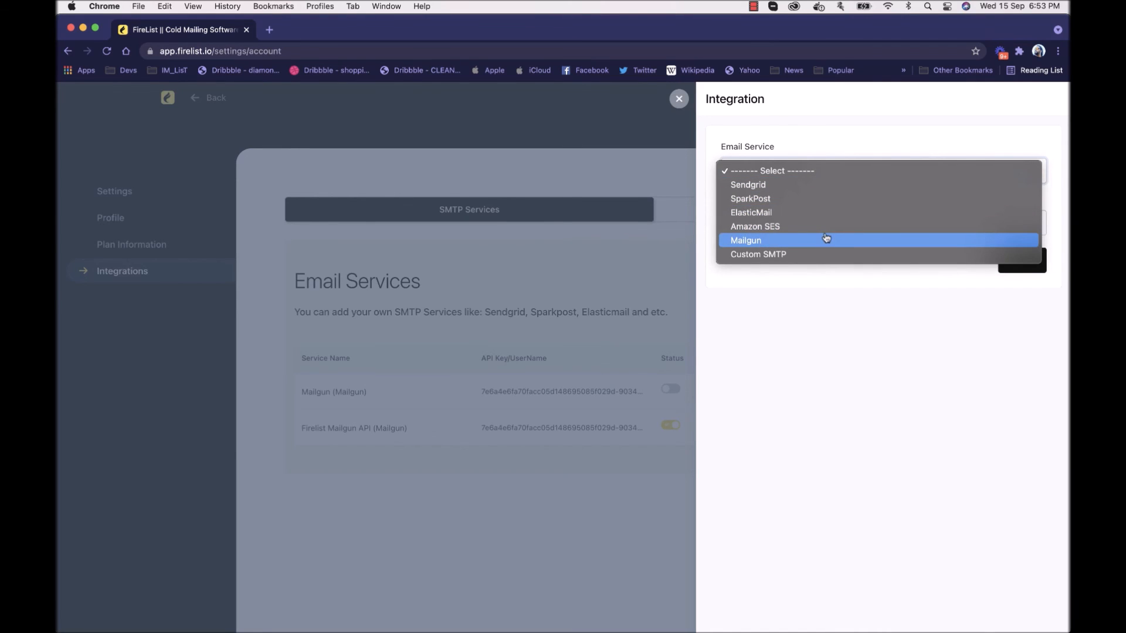
click(829, 254)
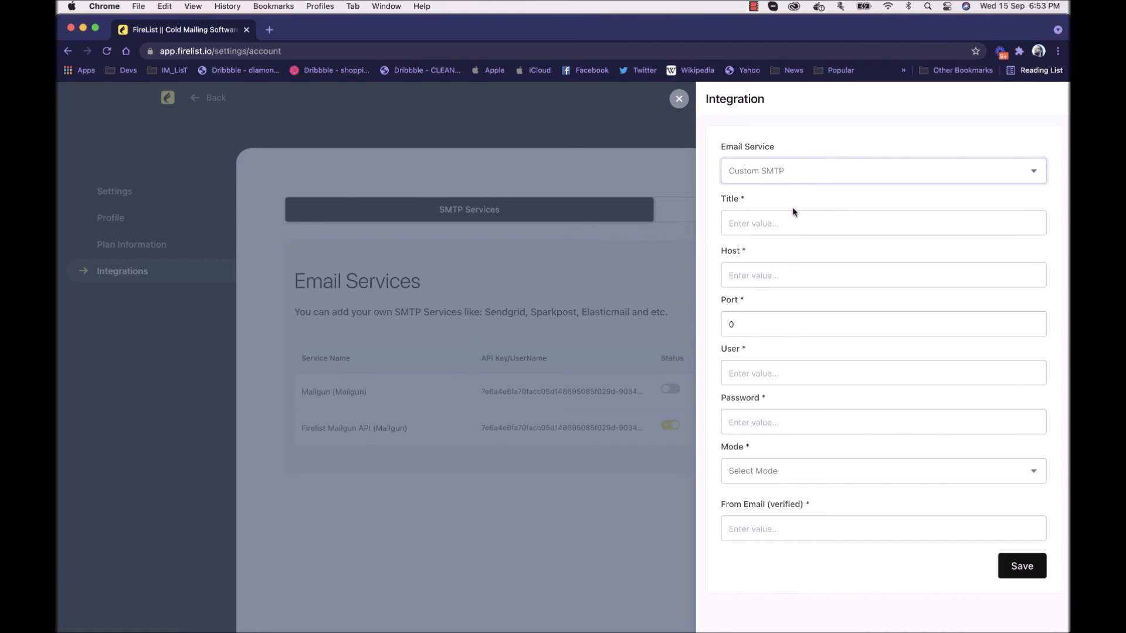
click(786, 170)
click(788, 164)
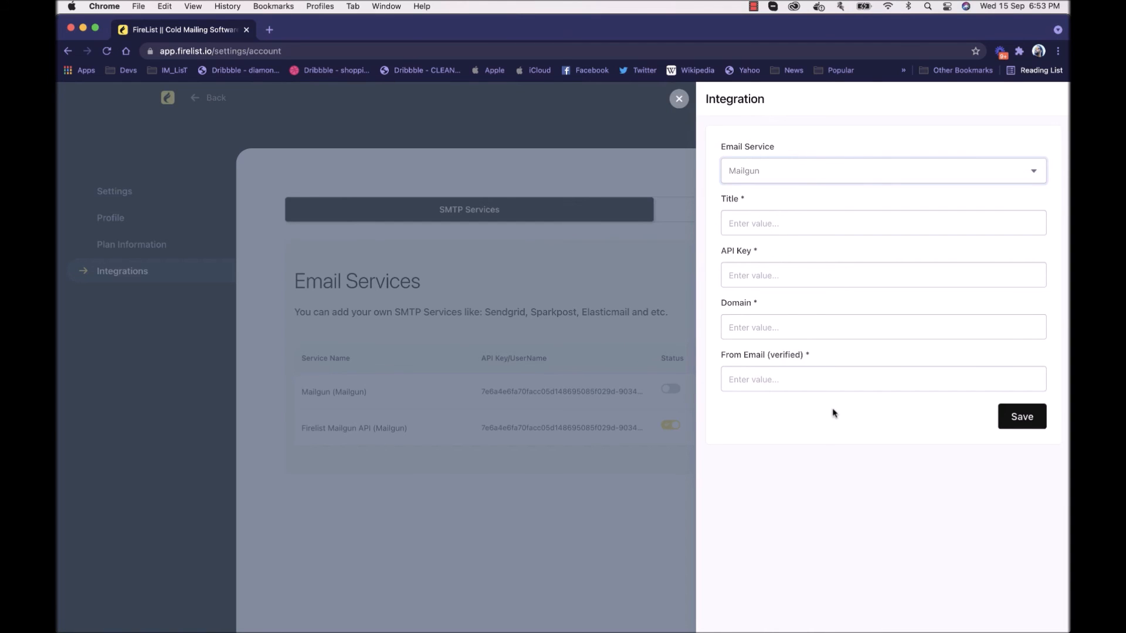
click(679, 100)
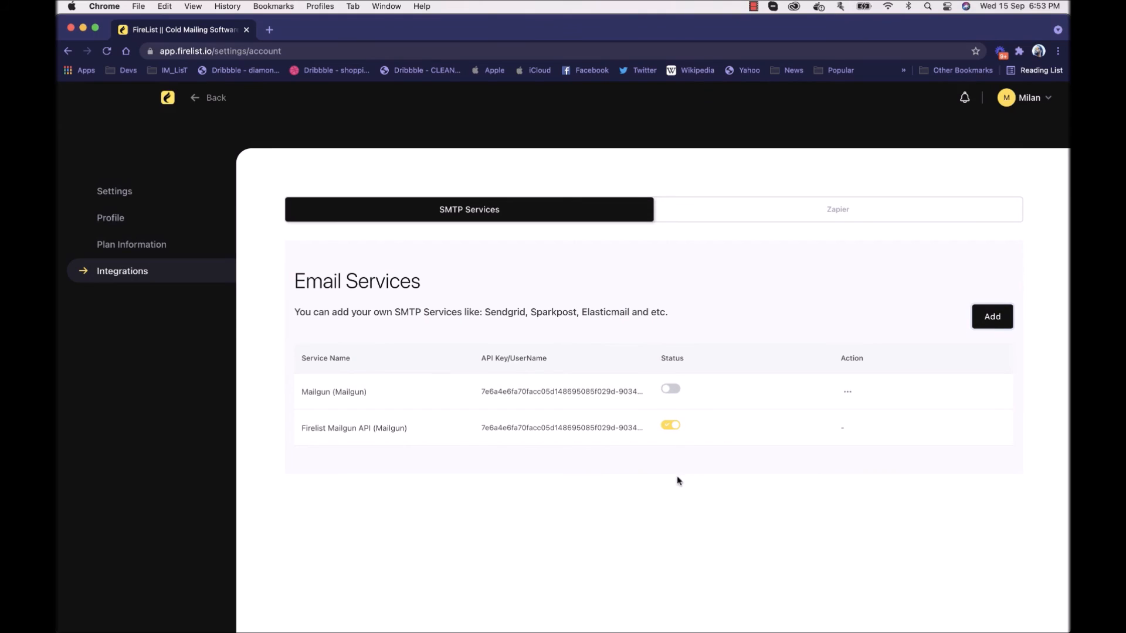
Step: Make Mailgun the SMTP service for all broadcasts, and switch back to Firelist Mailgun API
click(673, 391)
click(708, 252)
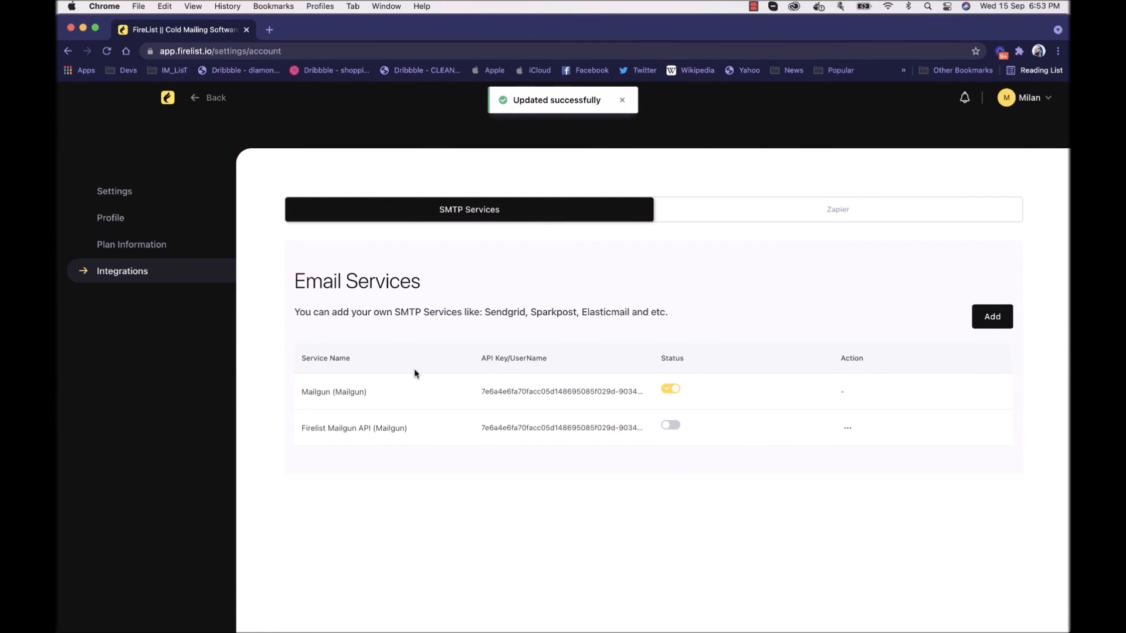
click(672, 425)
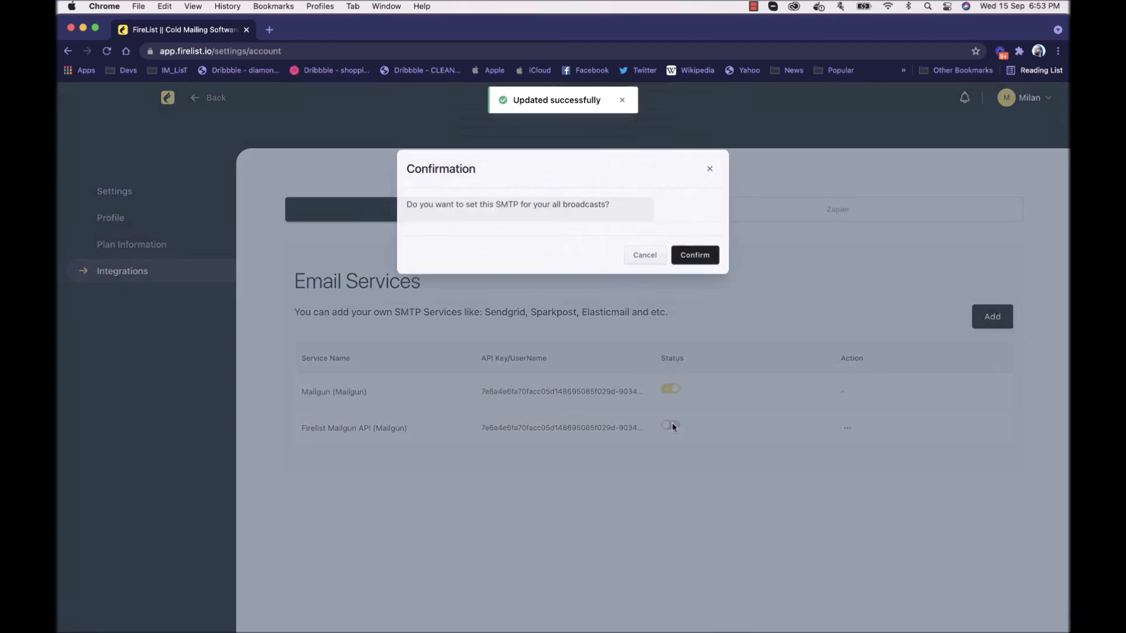
click(708, 253)
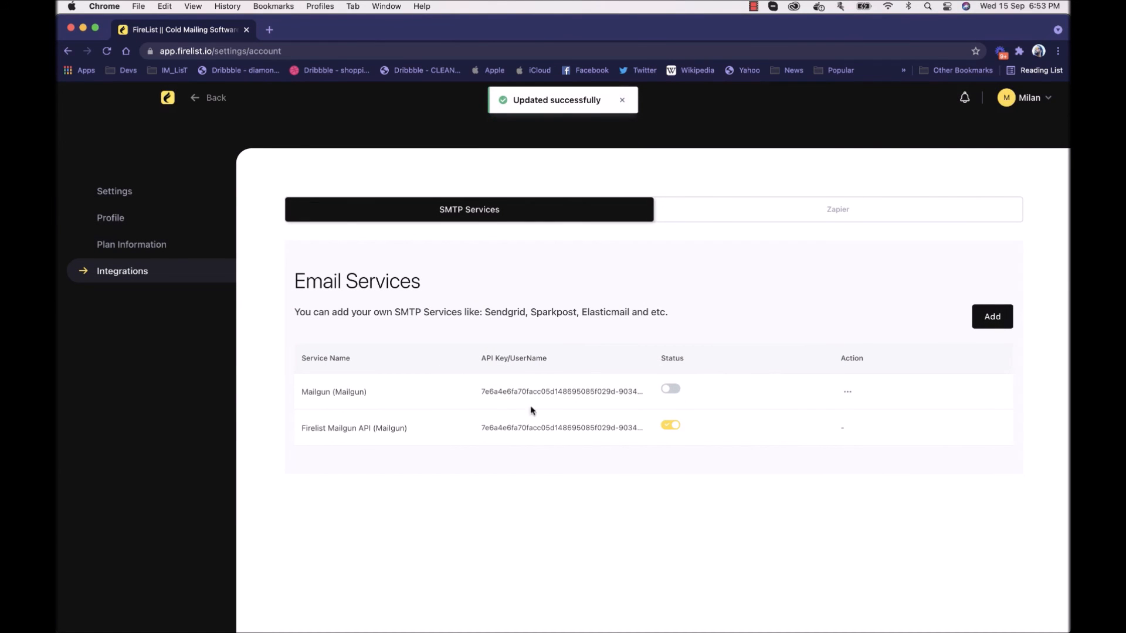
Step: Return to the dashboard and view the organization settings once more before going back to it
click(166, 103)
click(1038, 100)
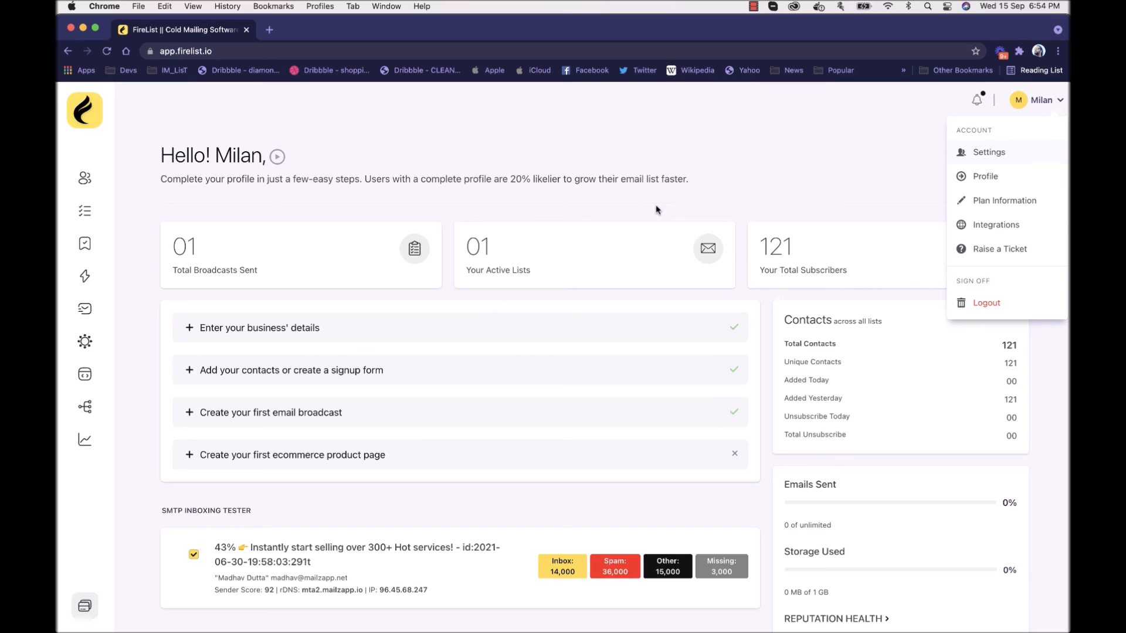
click(988, 153)
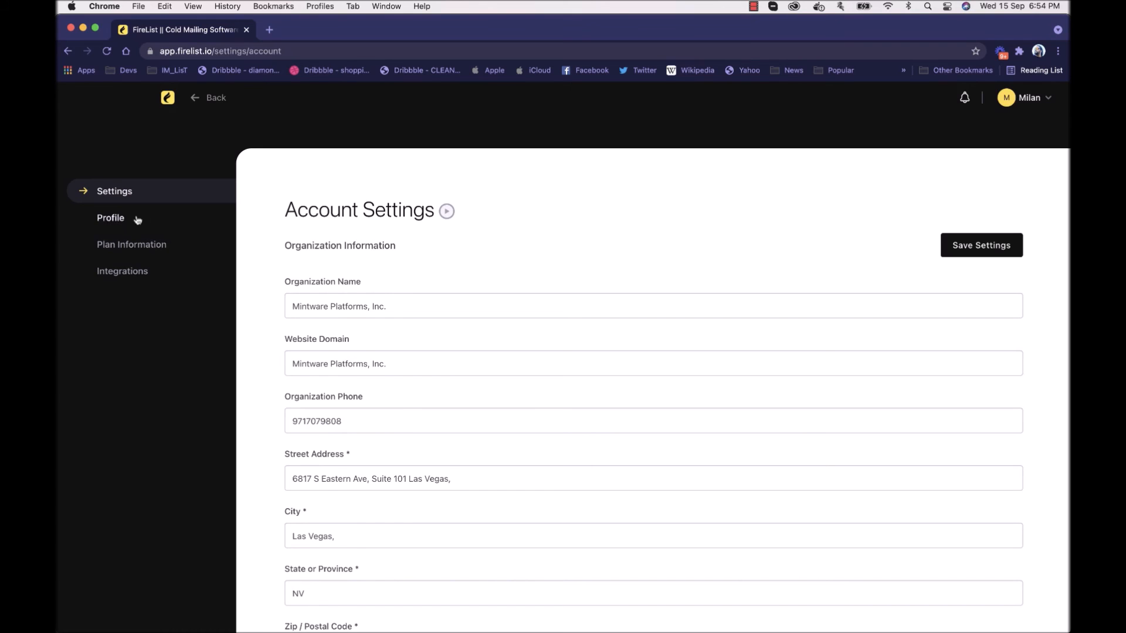
click(168, 100)
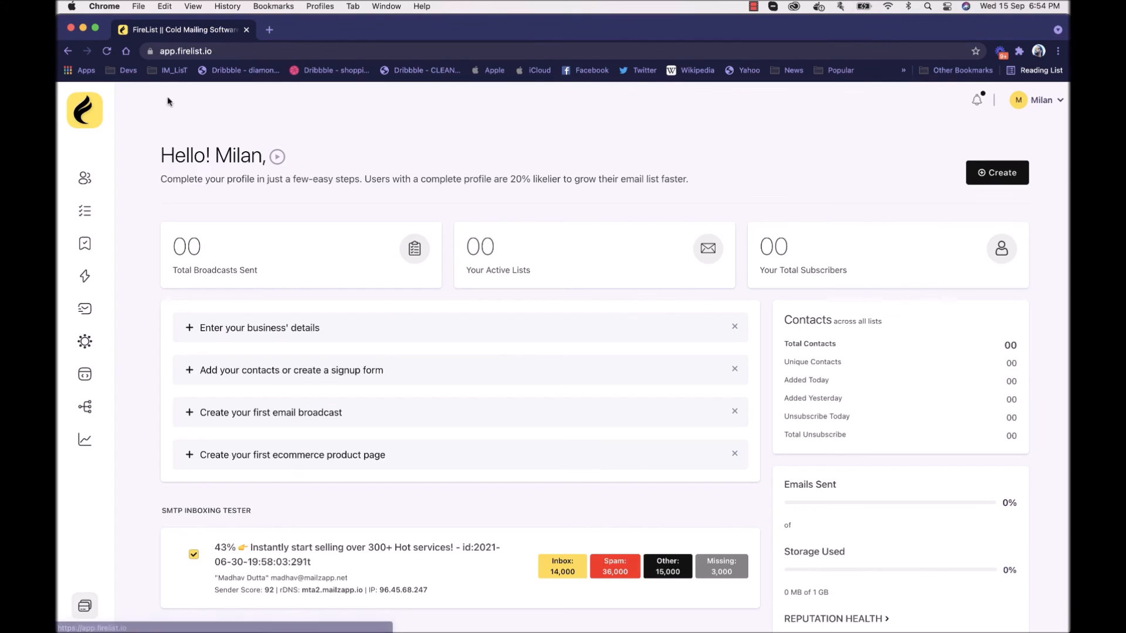
Step: Open the subscriber lists overview
click(87, 212)
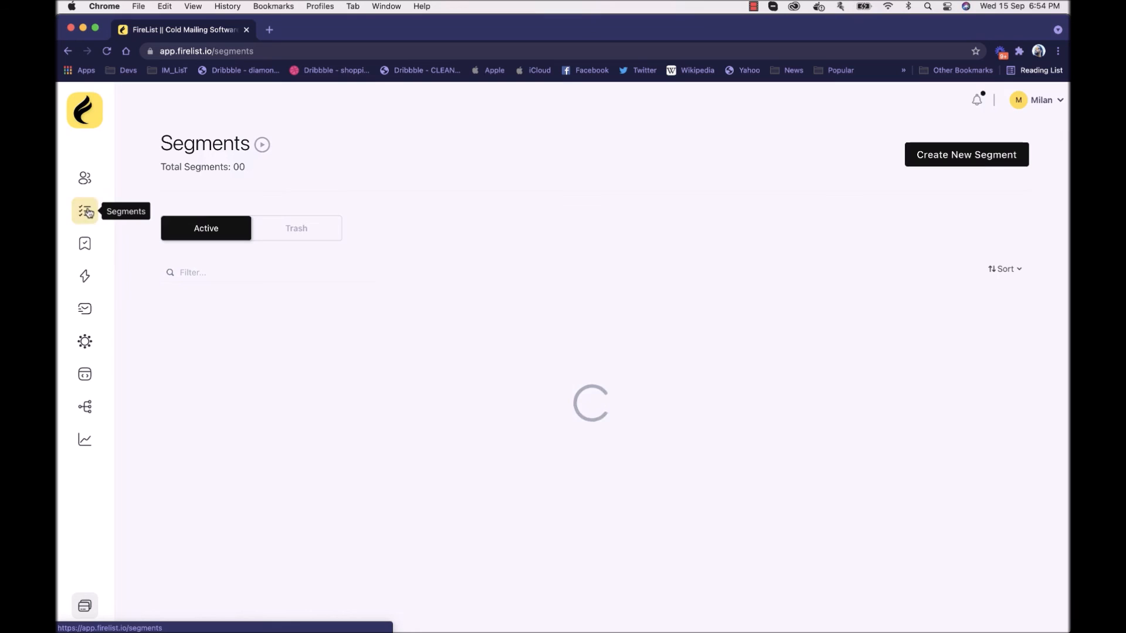
click(85, 178)
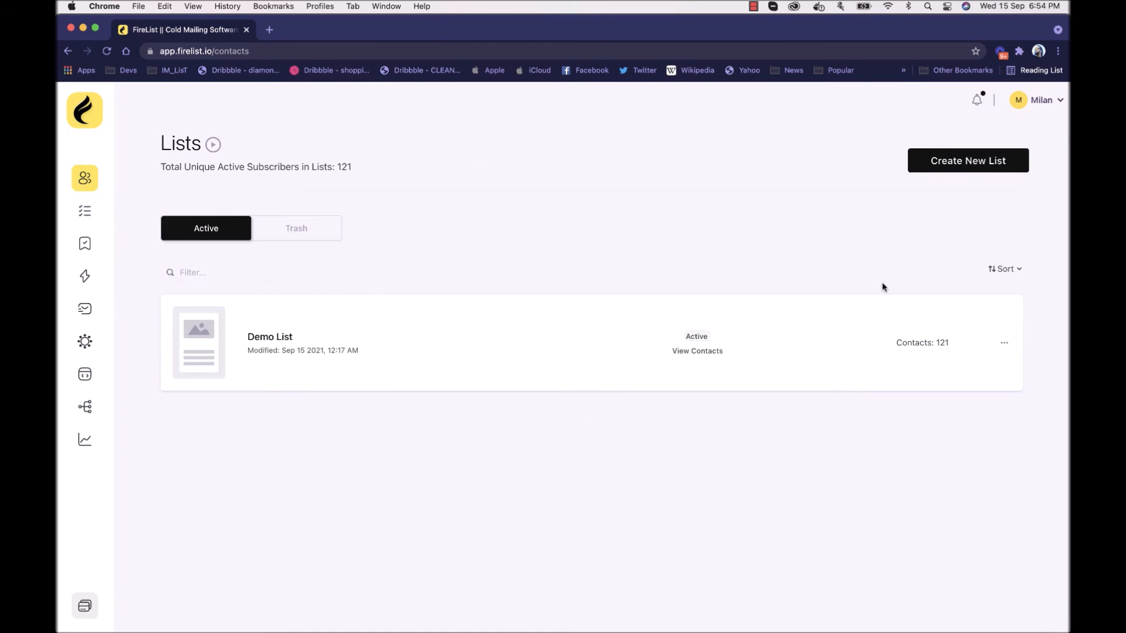
click(949, 169)
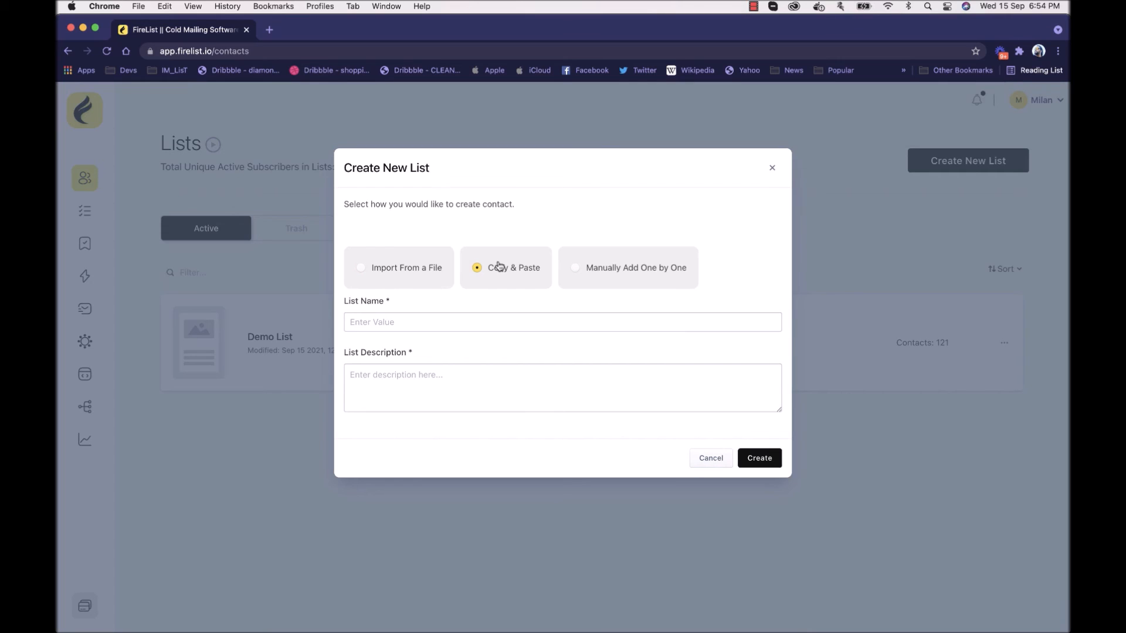
click(623, 265)
click(401, 276)
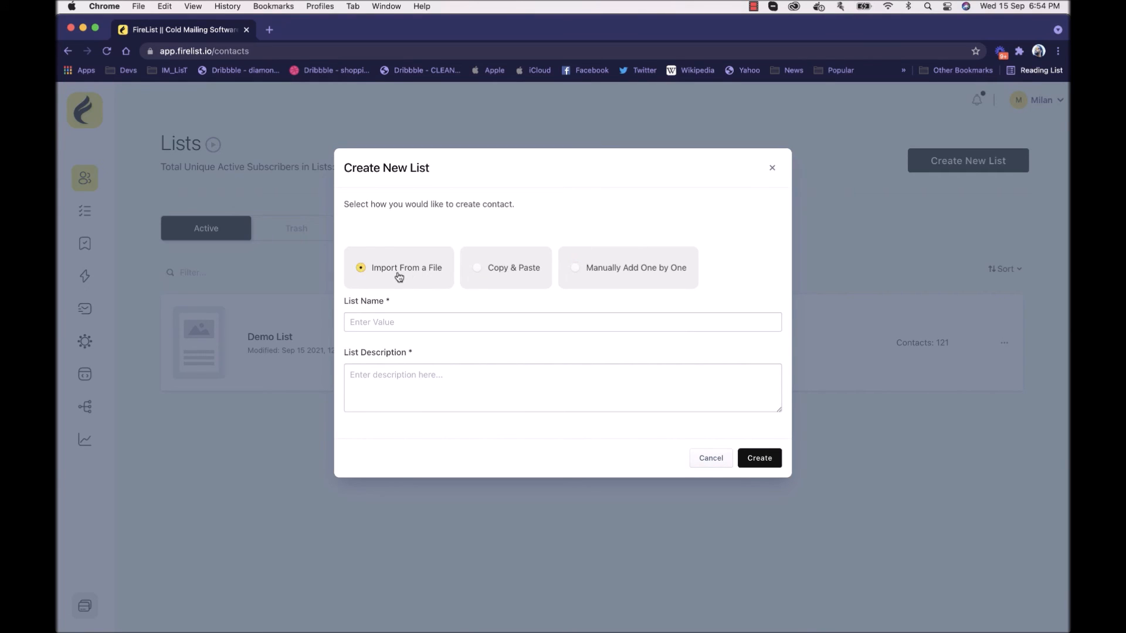
click(432, 325)
key(Escape)
Step: Create a new list using Import From a File, named "Name of List" with the description "Description of the list"
click(949, 164)
click(423, 319)
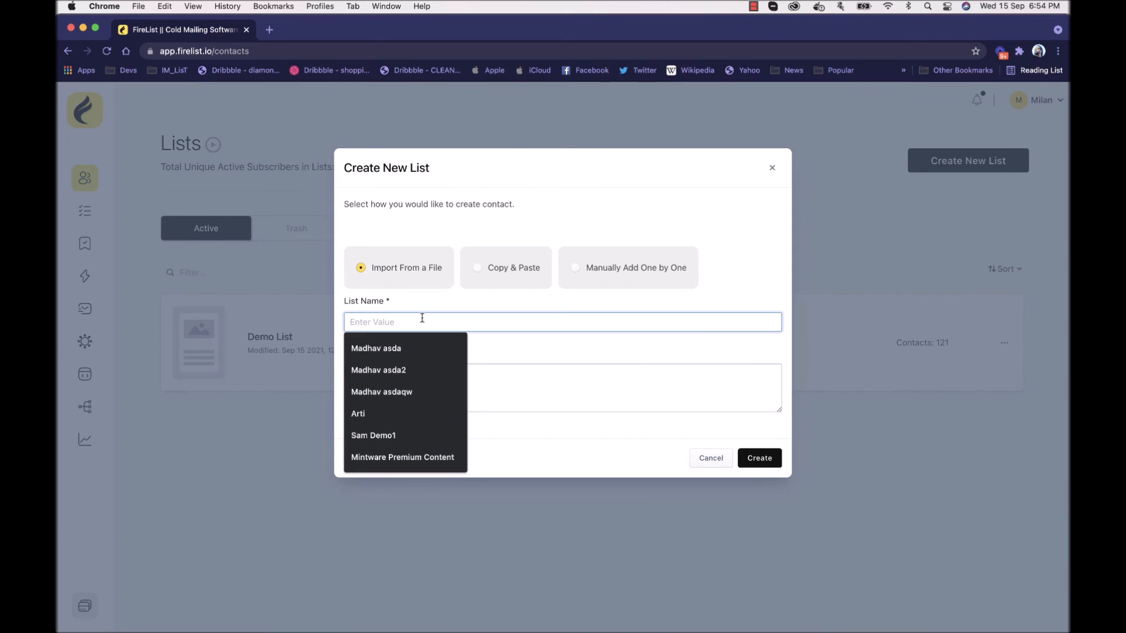
text(Name of List)
click(446, 399)
text(Descriptio)
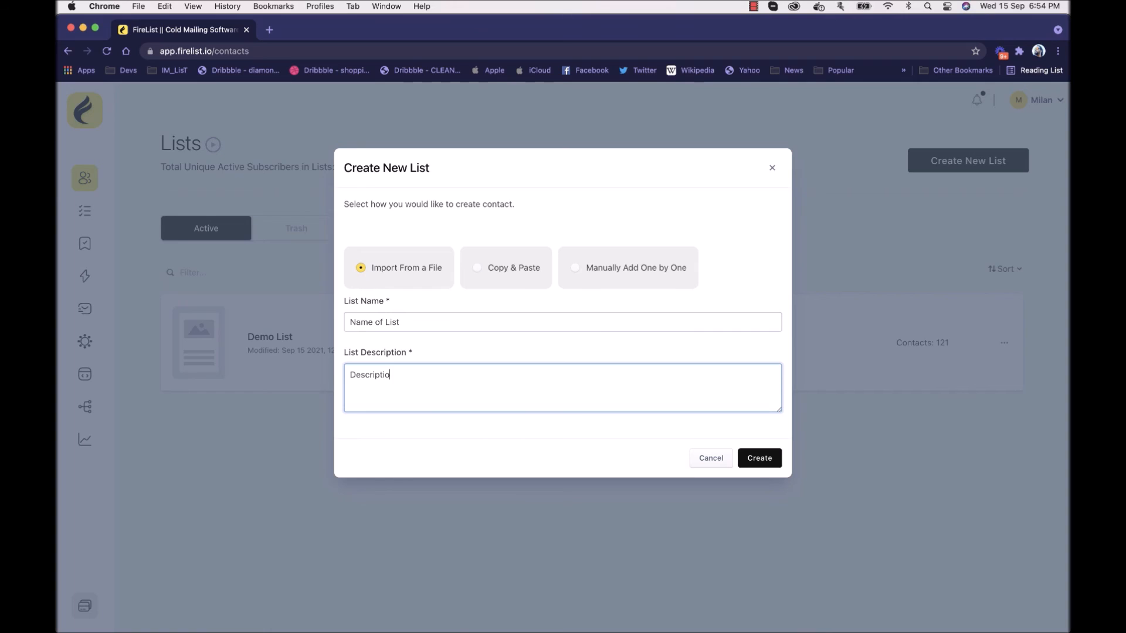
text(n of the list)
click(764, 462)
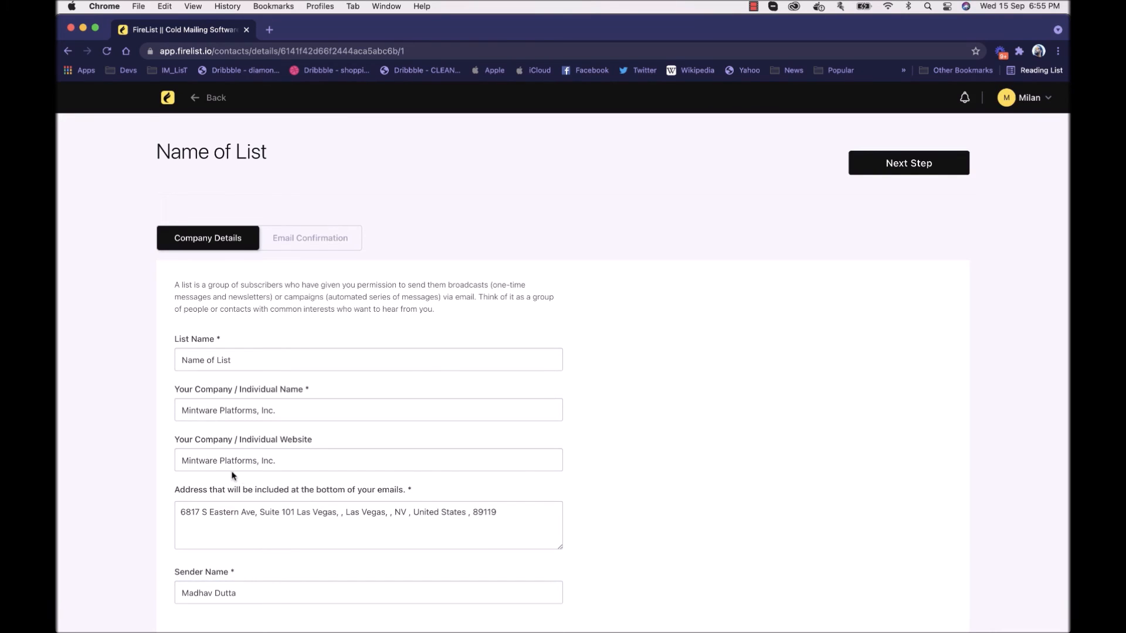
Step: Accept the prefilled company details and approve the confirmation message to finish creating the list, leaving dual opt-in disabled
click(956, 157)
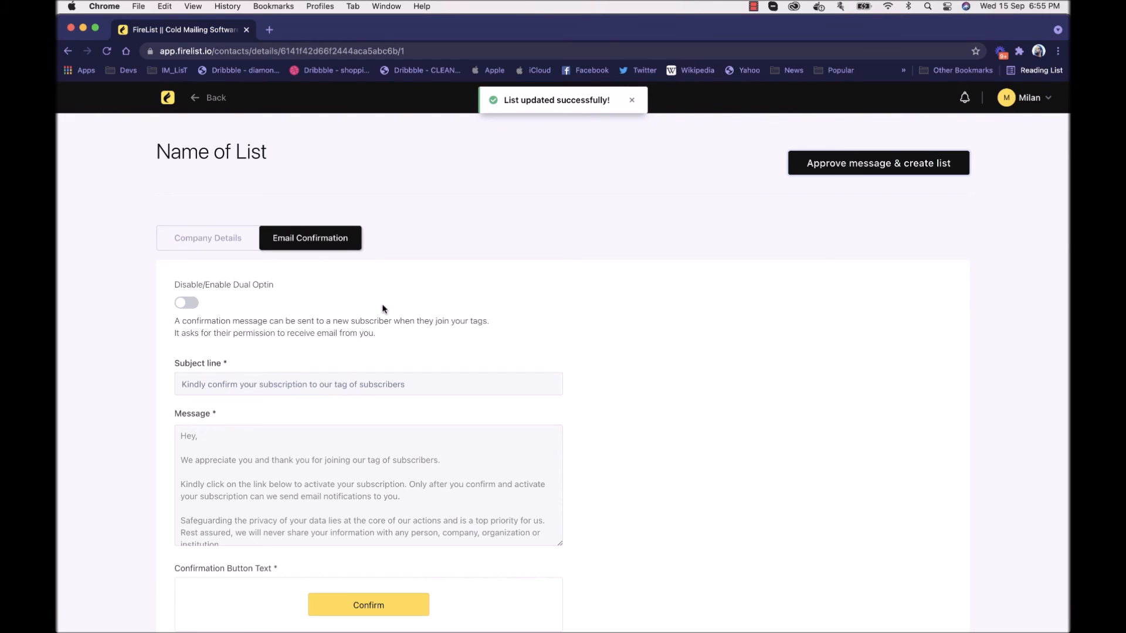
click(864, 171)
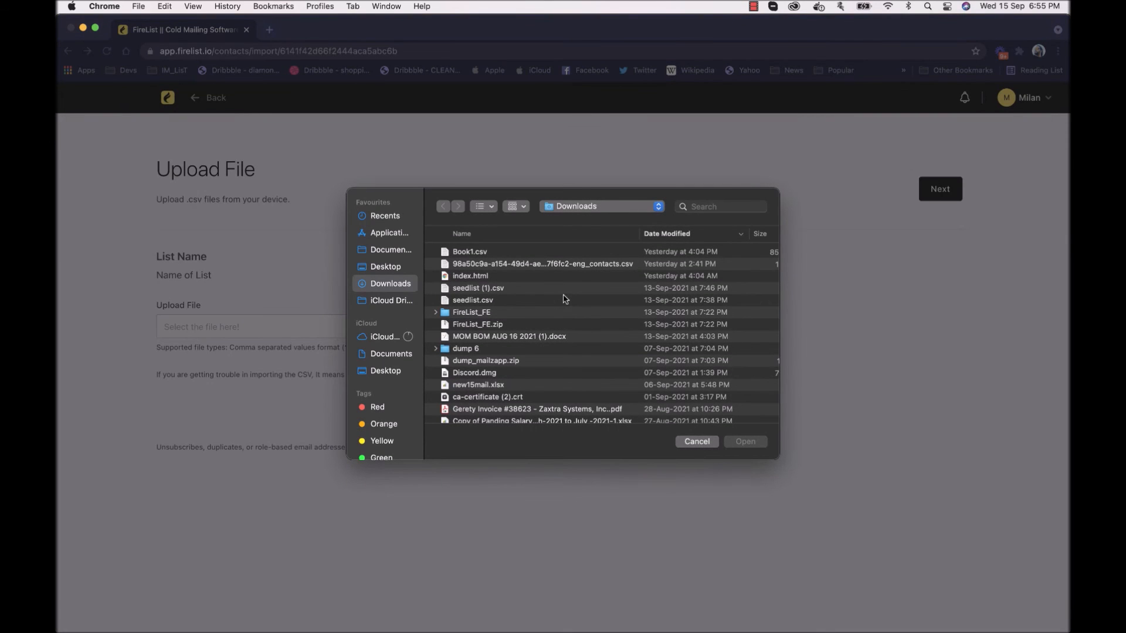
Step: Choose seedlist.csv from the Downloads folder as the contact file to upload to the list
click(482, 254)
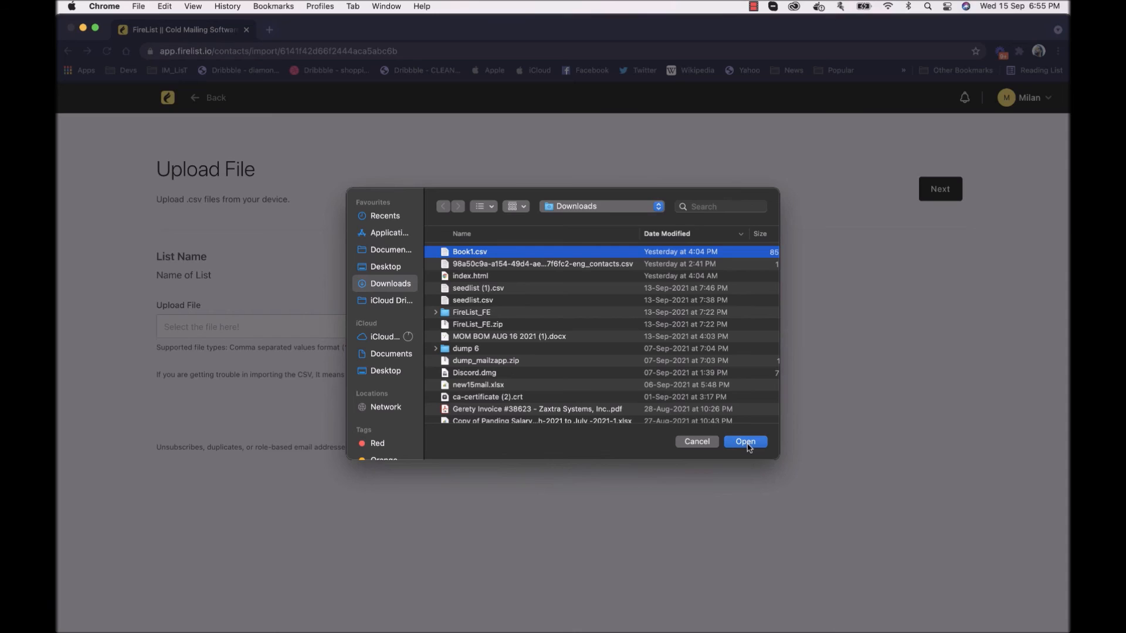
click(513, 297)
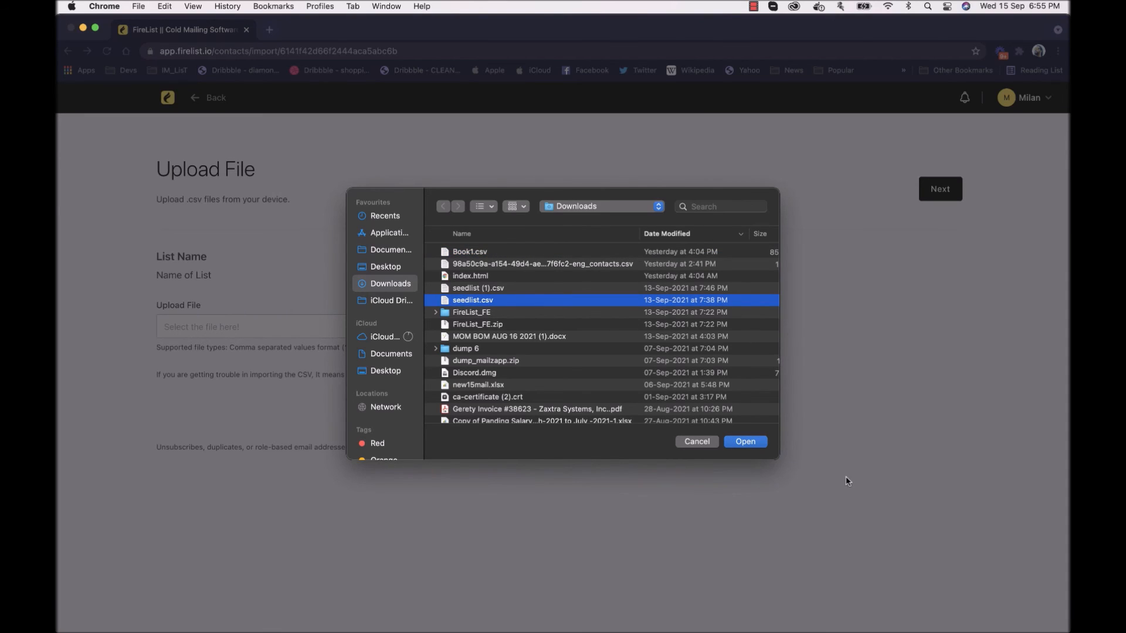
click(747, 441)
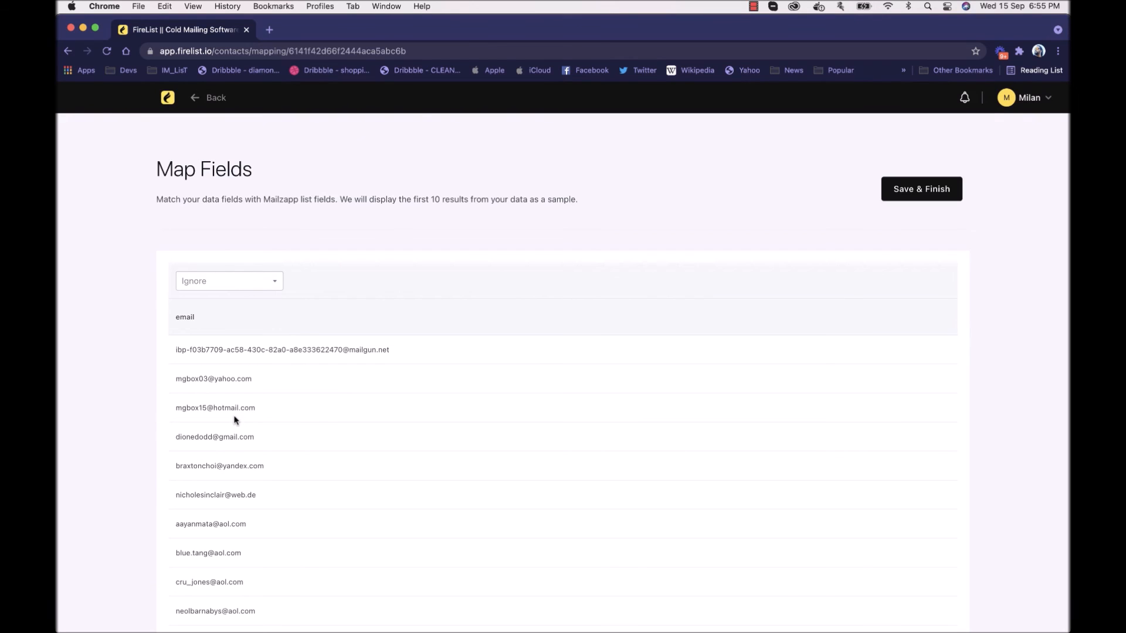
Step: Map the file's email column to the Email field, then save and finish the contact import
click(238, 281)
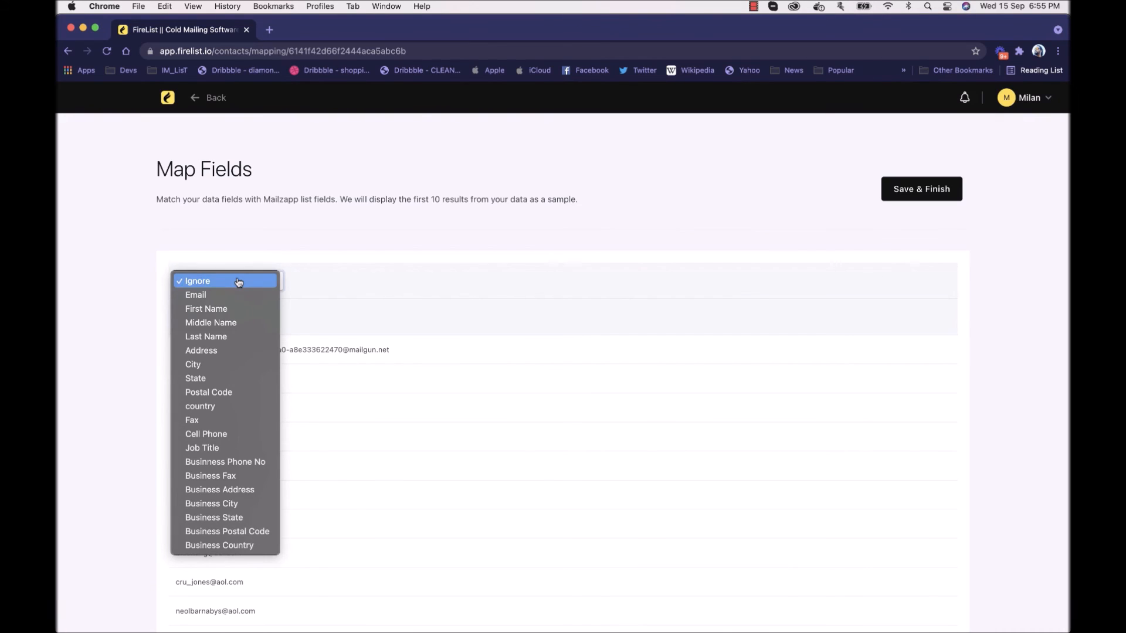
click(285, 239)
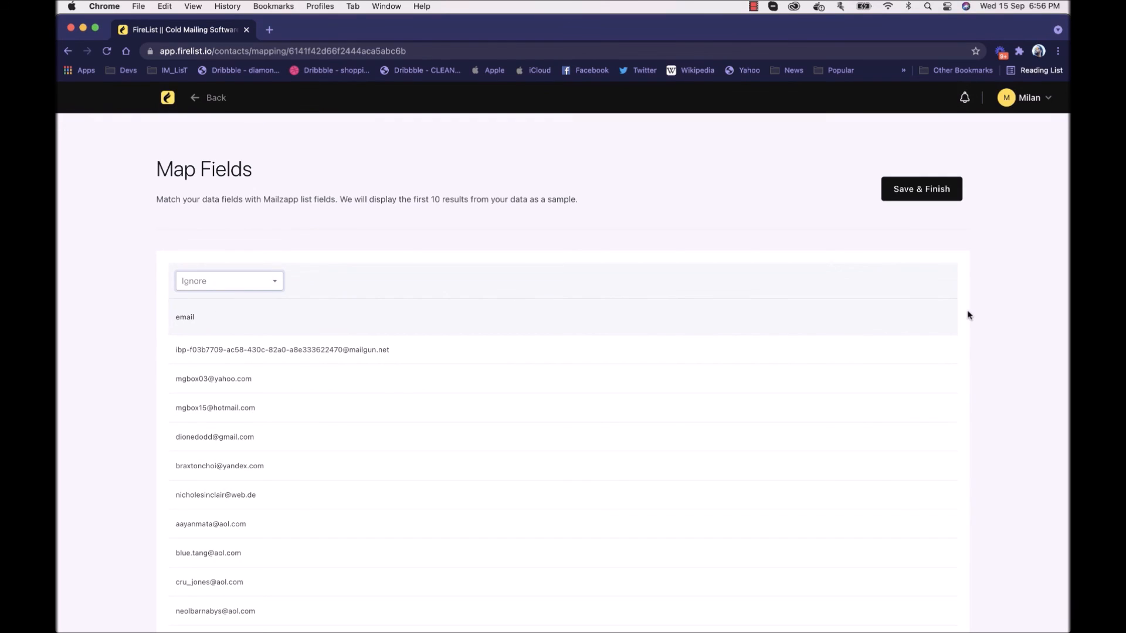
click(259, 284)
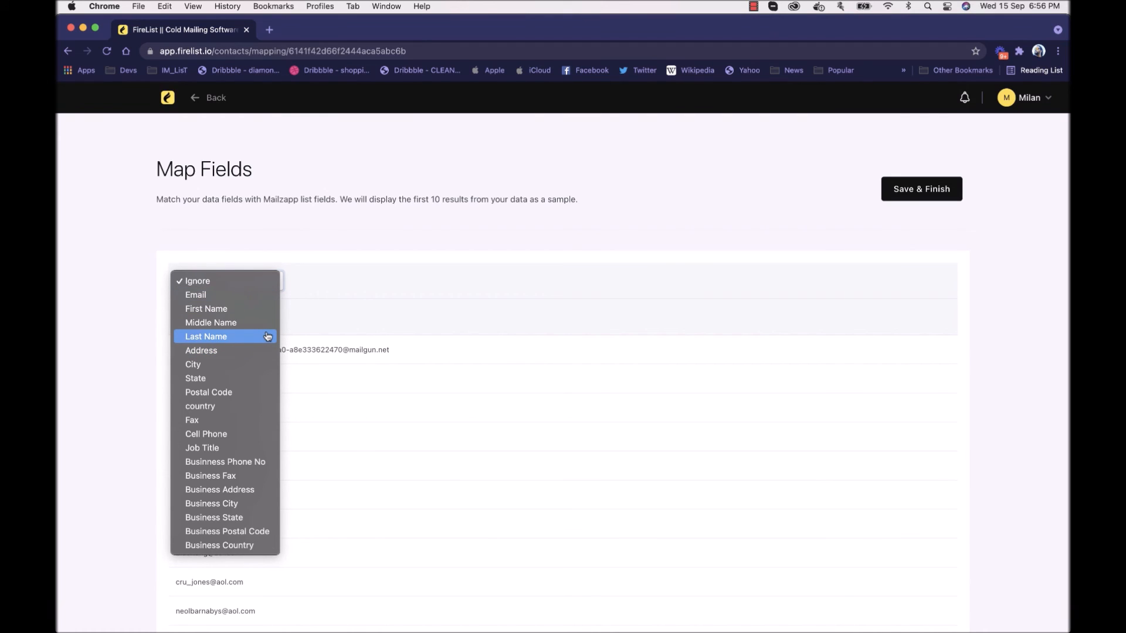
click(259, 299)
scroll(271, 459, down, 2)
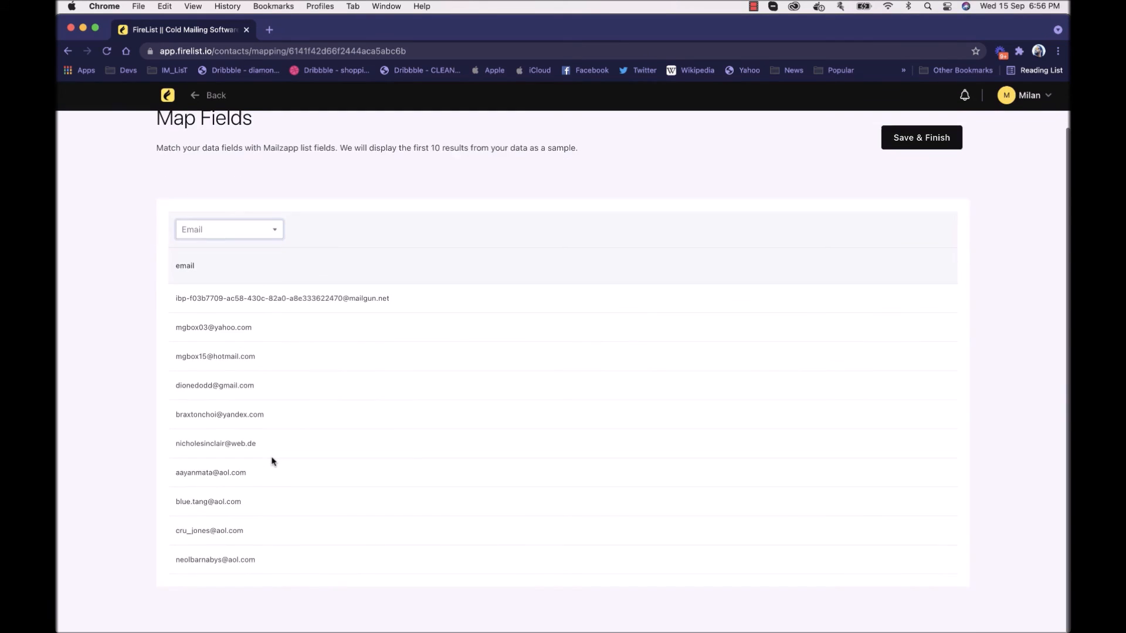
scroll(272, 460, up, 2)
click(903, 192)
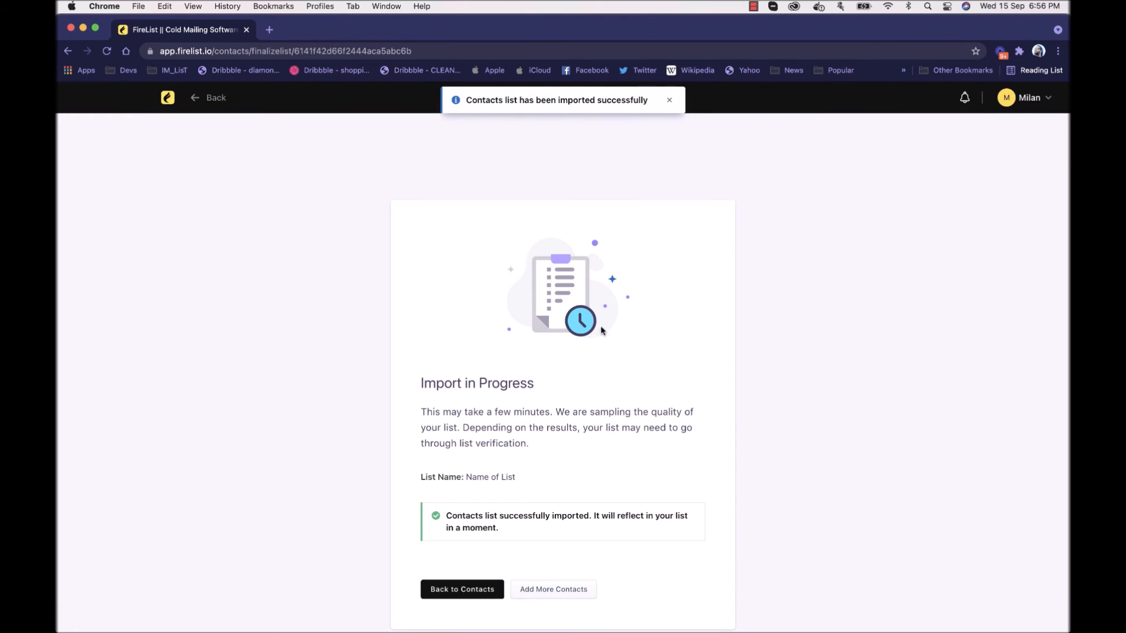
Step: Go back to the imported list's contacts and examine its inactive, unsubscribed and pending verification subscriber figures
click(461, 590)
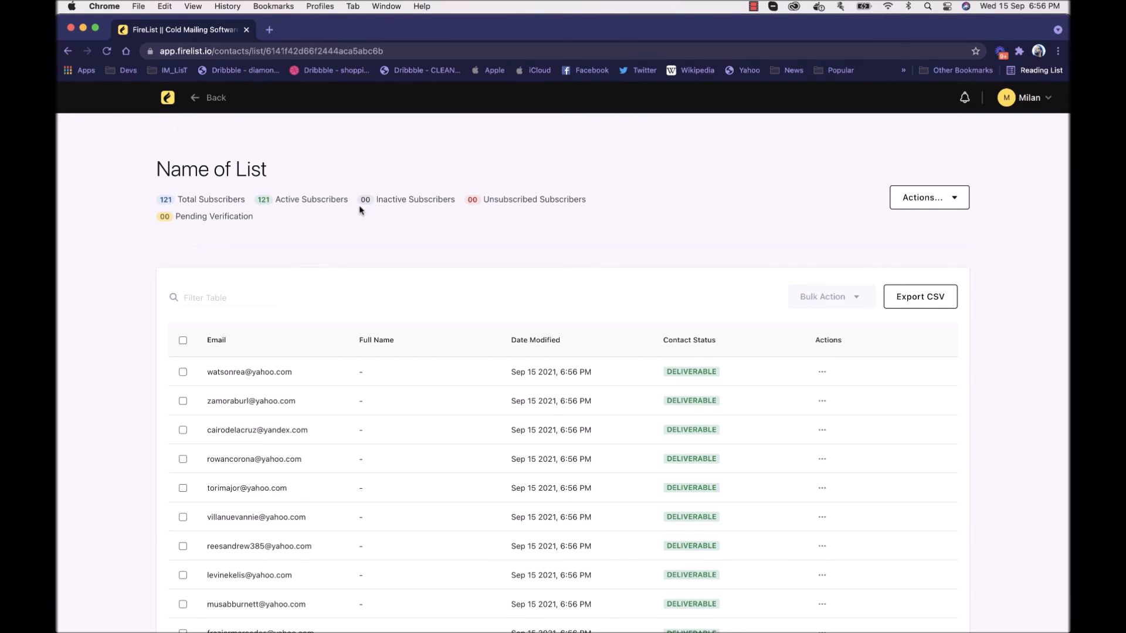
drag(359, 203, 425, 208)
click(425, 206)
drag(470, 200, 563, 200)
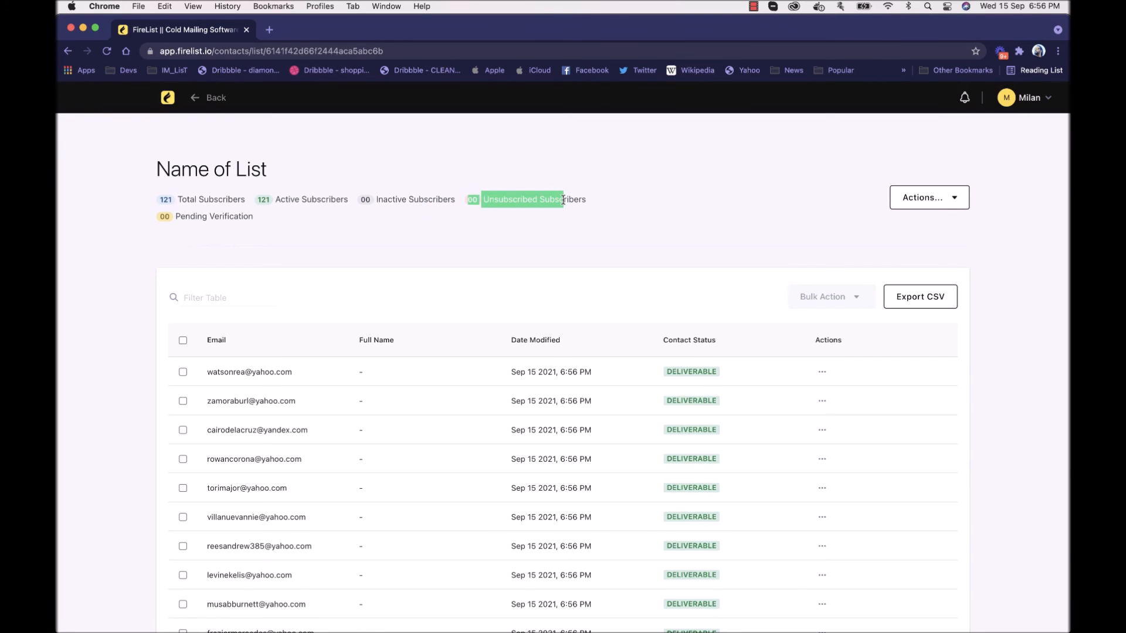
click(563, 200)
drag(271, 218, 159, 216)
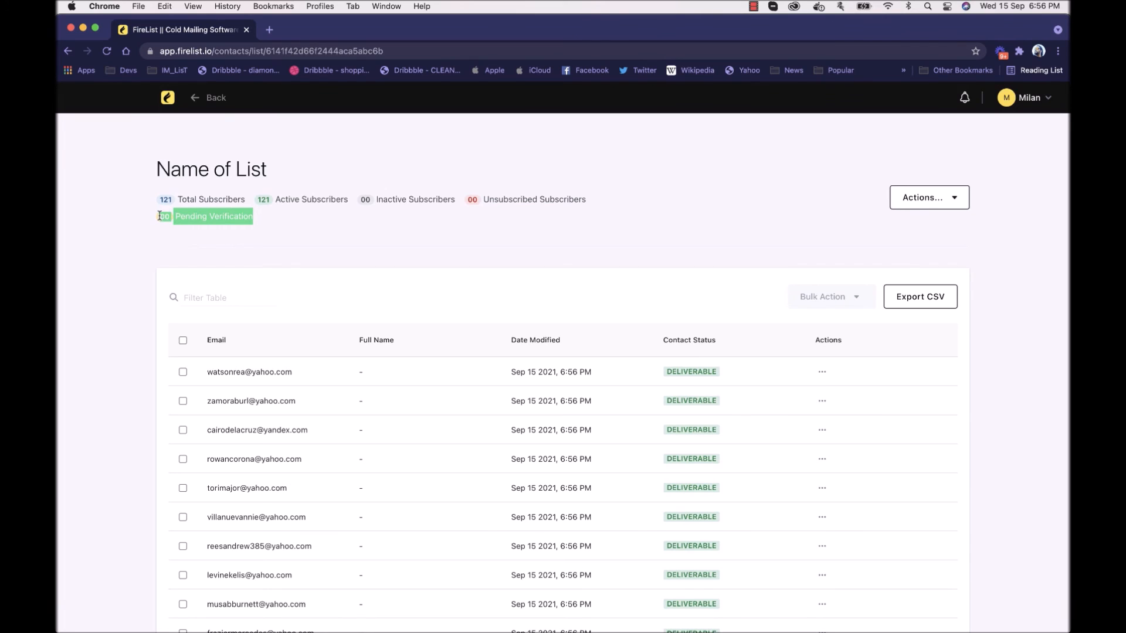
click(159, 216)
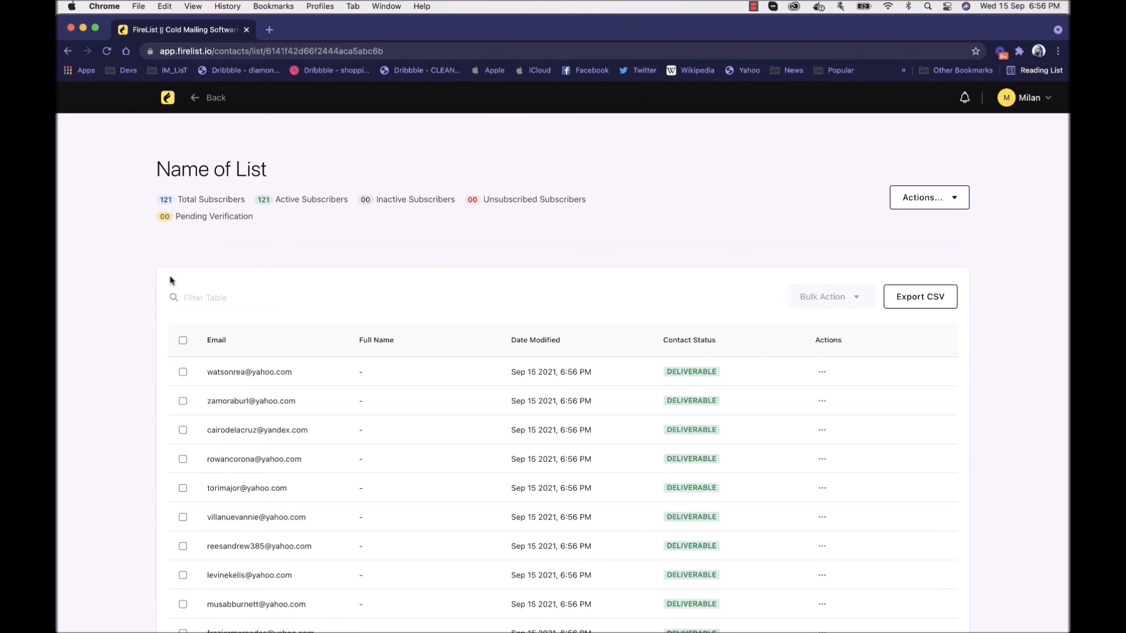
Step: Select all displayed contacts and look through the available list actions and bulk actions without applying any
click(183, 340)
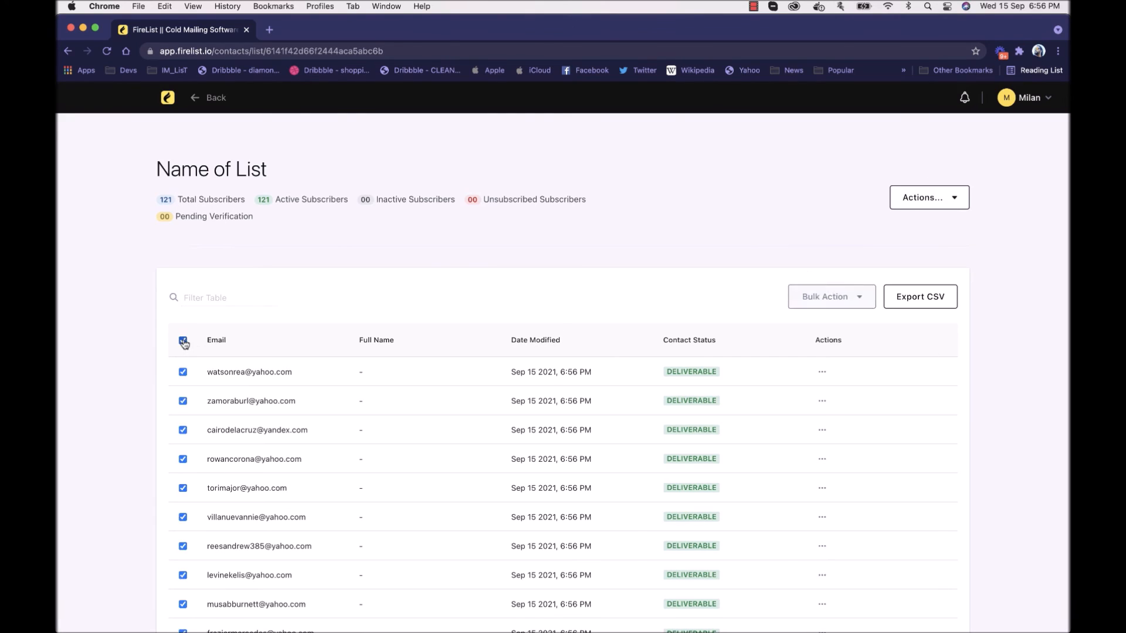
click(929, 208)
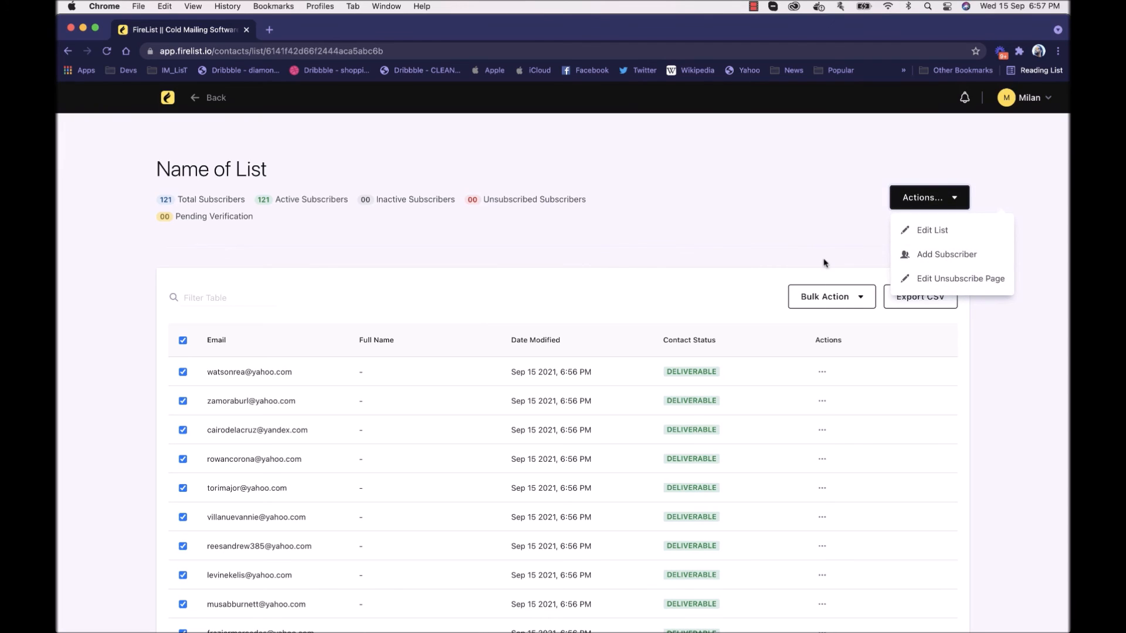
click(858, 276)
click(861, 297)
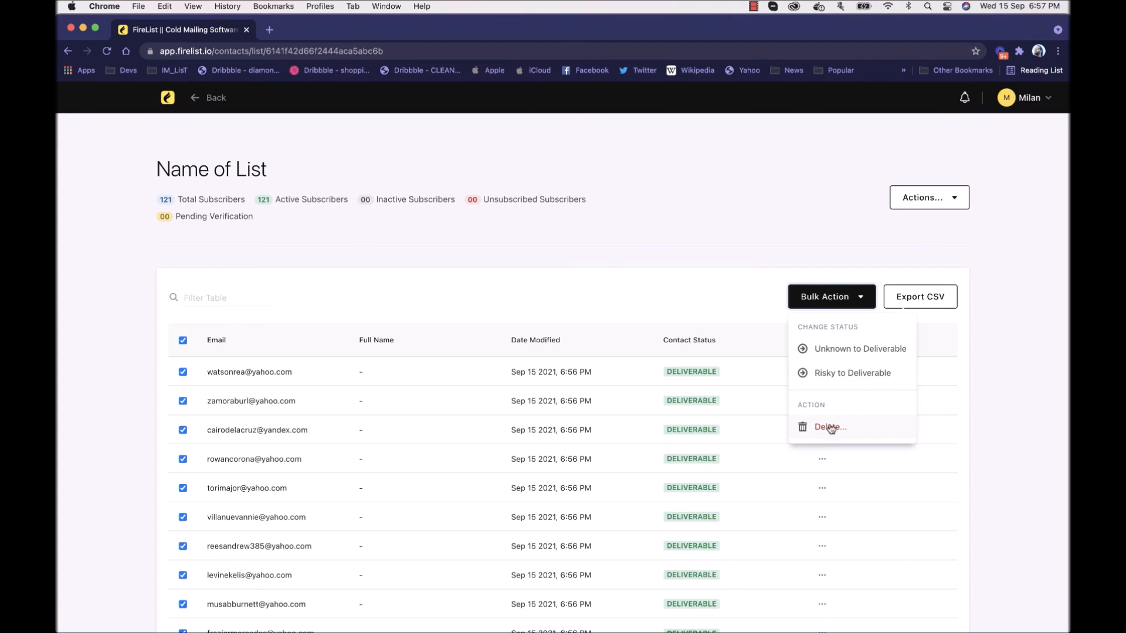
click(651, 302)
Step: Leave the list's contacts, return to the dashboard and view the subscriber lists overview
click(208, 97)
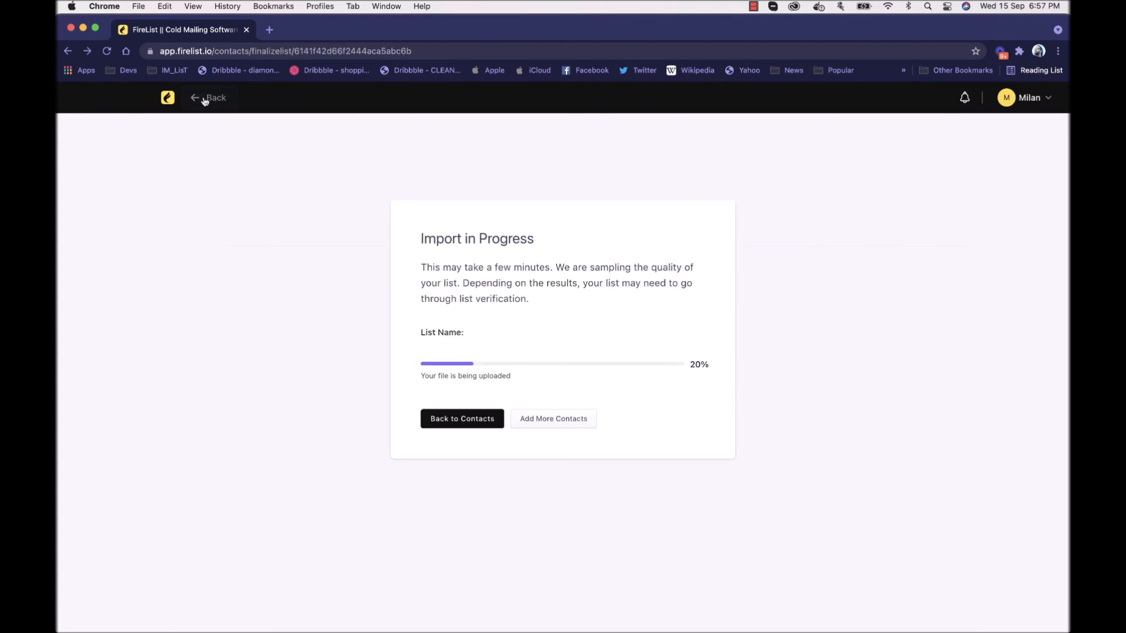
click(168, 97)
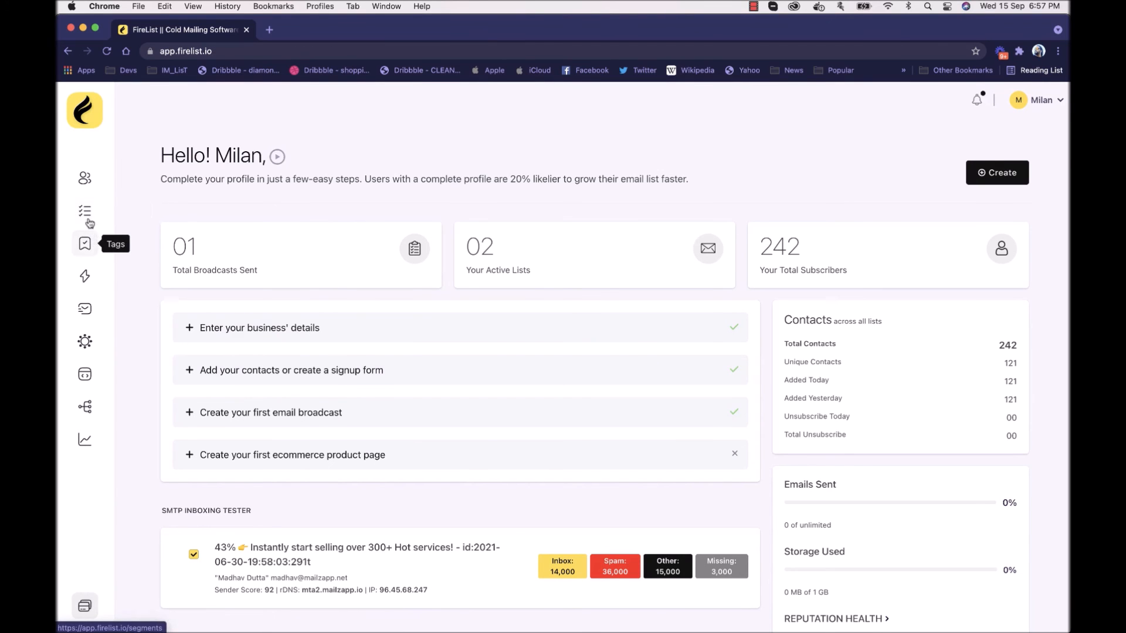
click(85, 178)
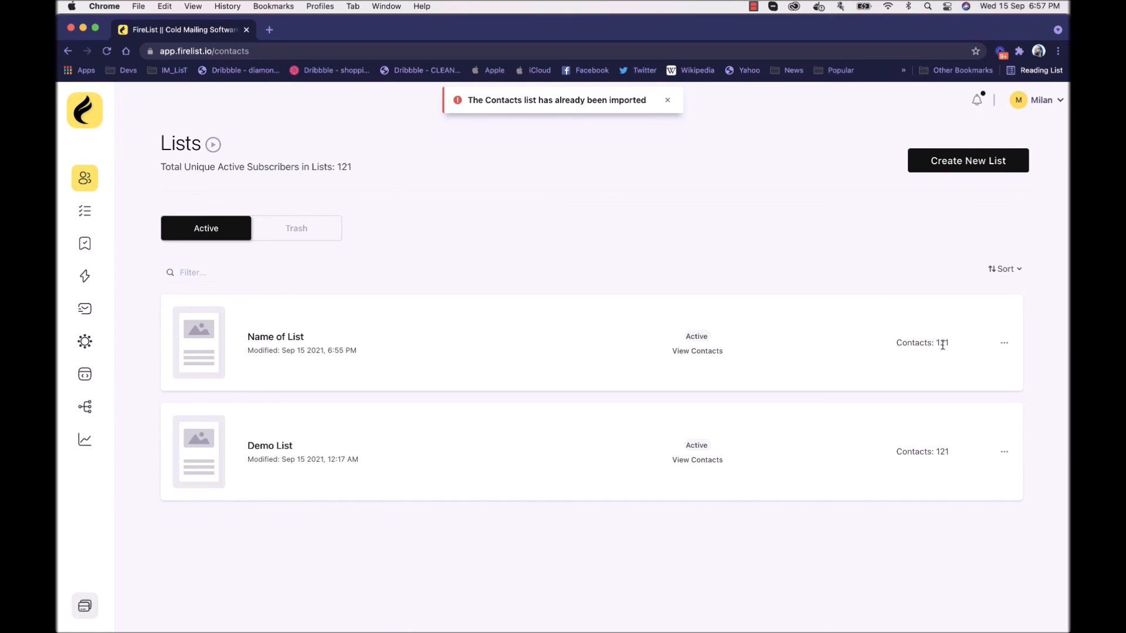
Step: Start a new segment based on the contact lists Name of List and Demo List
click(89, 210)
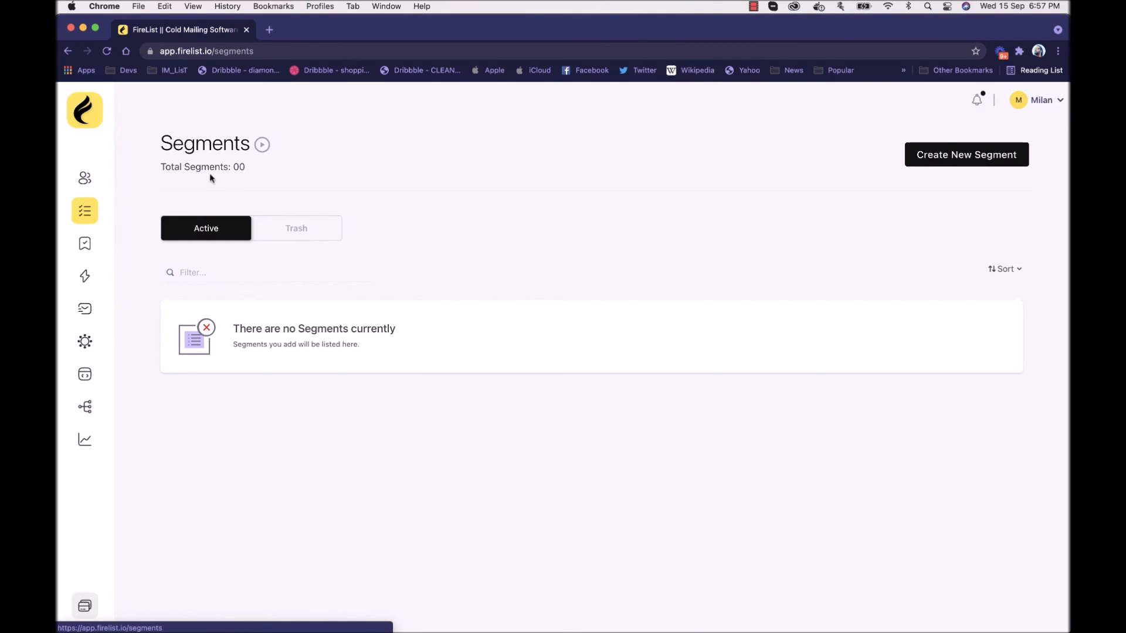
click(944, 165)
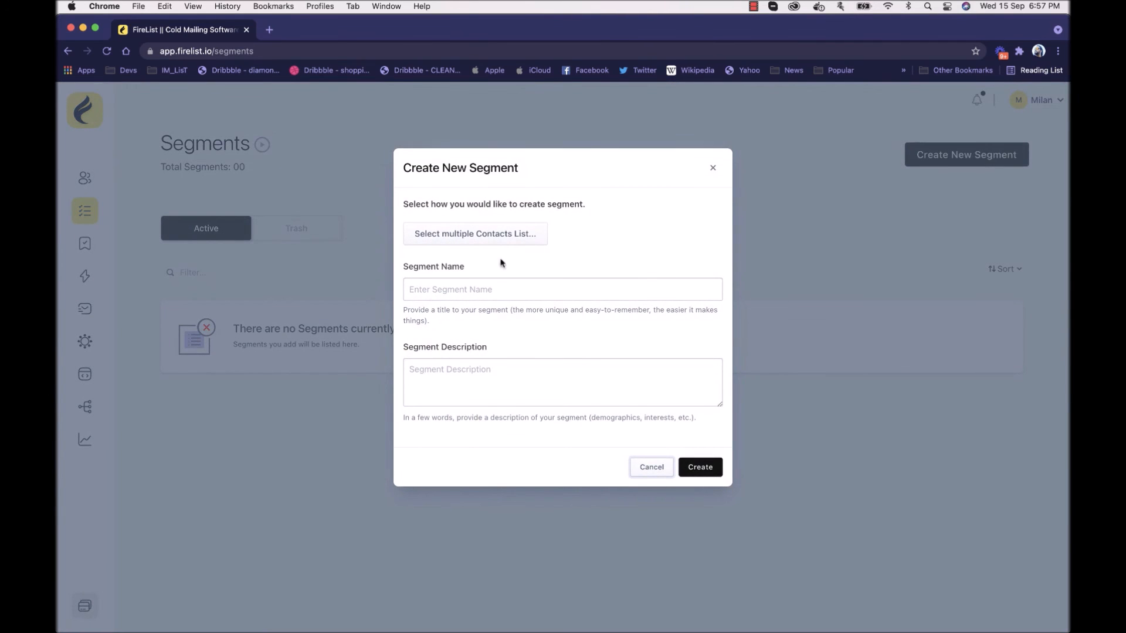
click(499, 241)
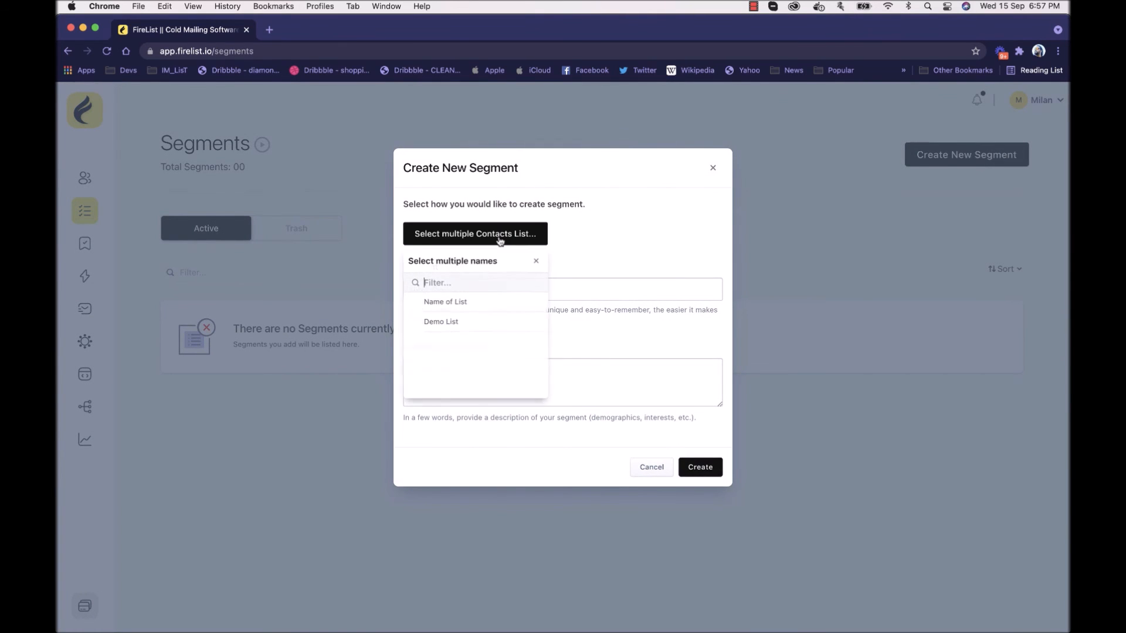
click(466, 303)
click(467, 325)
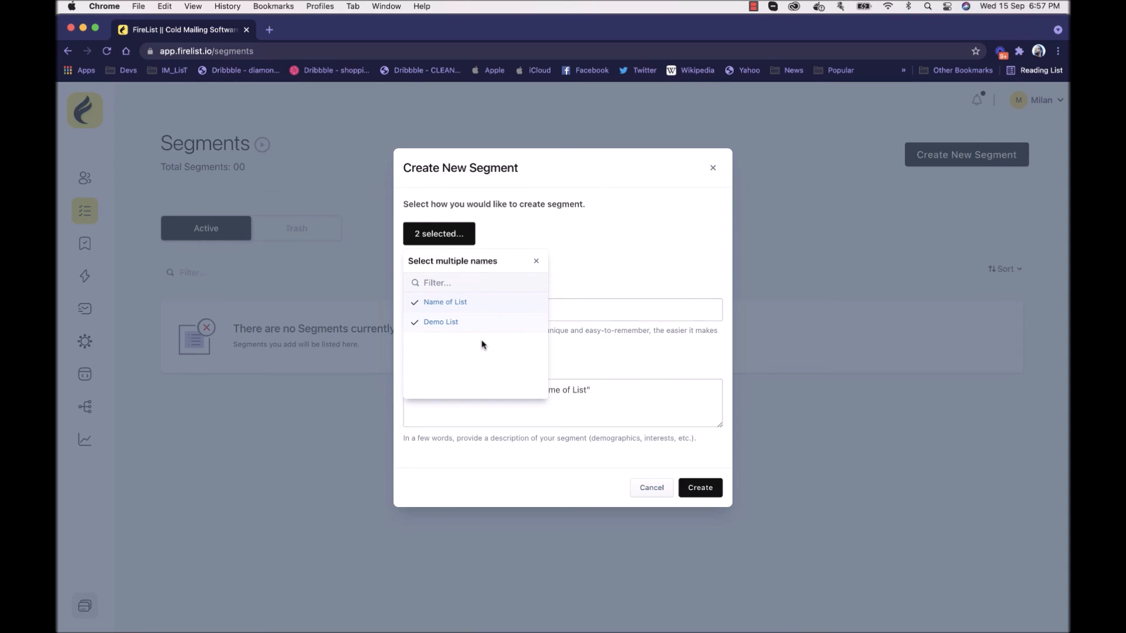
click(597, 260)
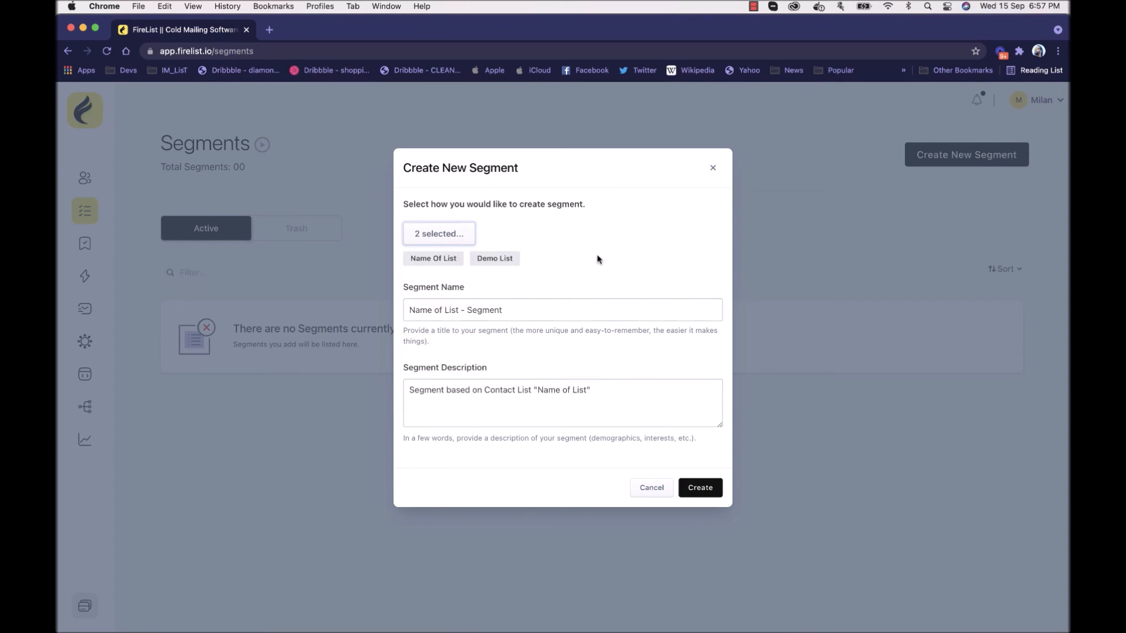
Step: Name the segment "Name of List - Segment1" and create it
click(519, 312)
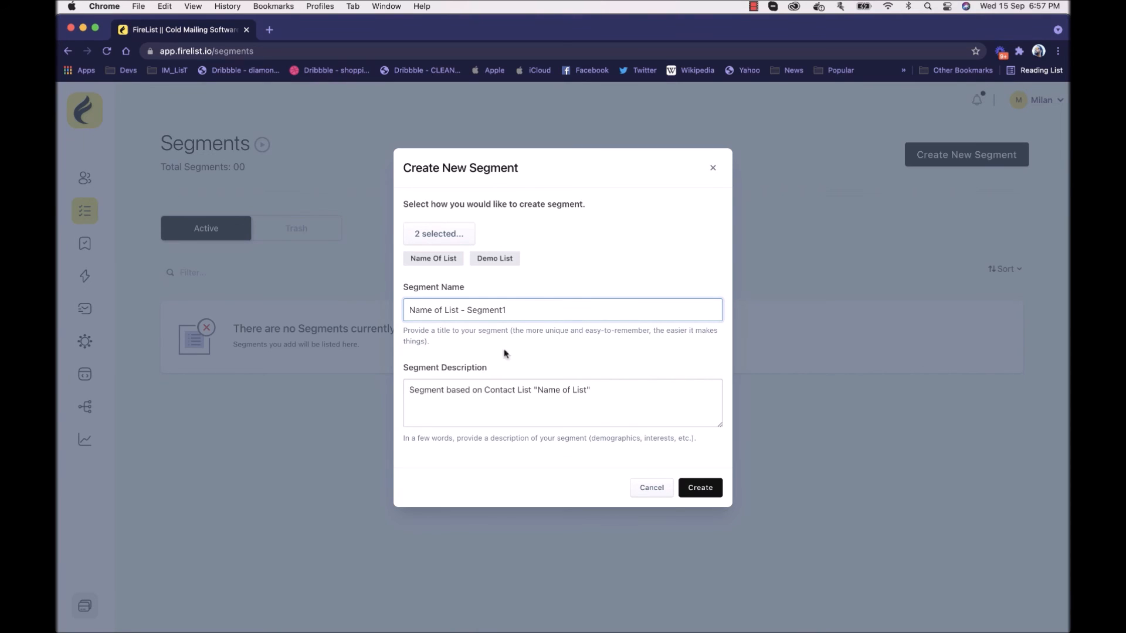
click(585, 393)
text(1)
click(707, 488)
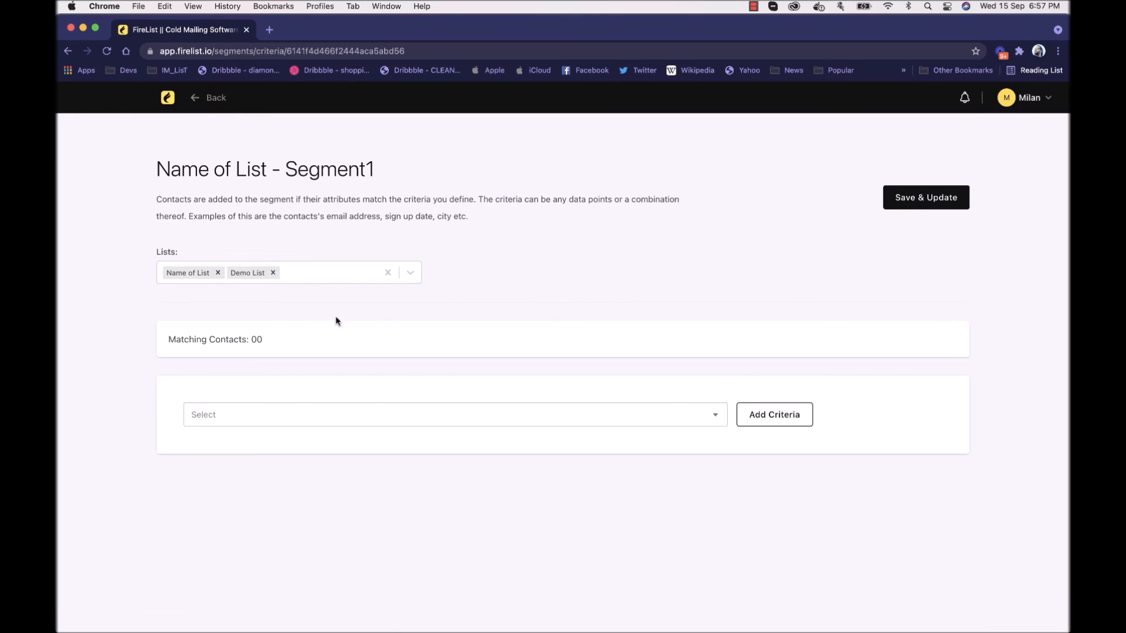
Step: Add an Email Address criterion to the segment
click(391, 417)
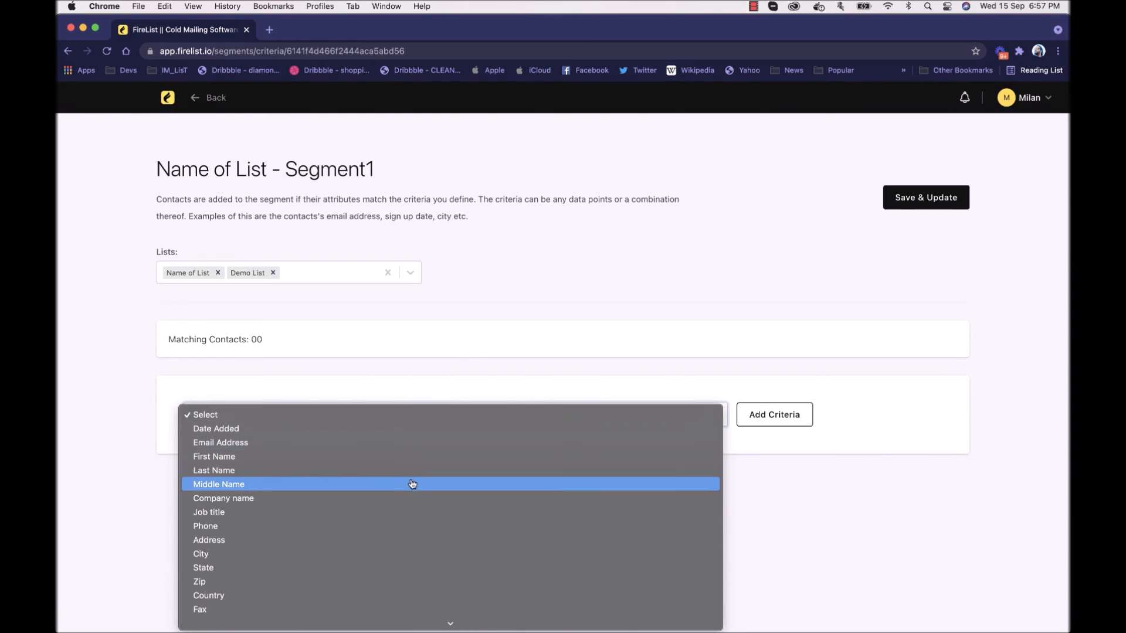
click(409, 447)
click(799, 421)
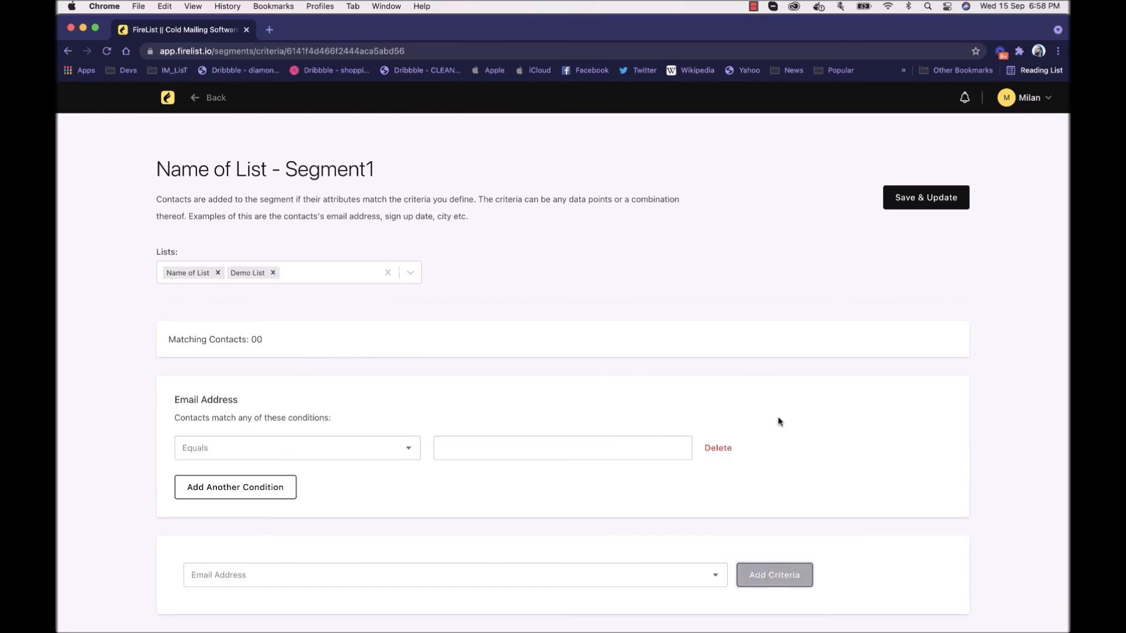
Step: Set the email condition to "ends with" gmail.com and save the updated segment
scroll(779, 422, down, 2)
click(366, 396)
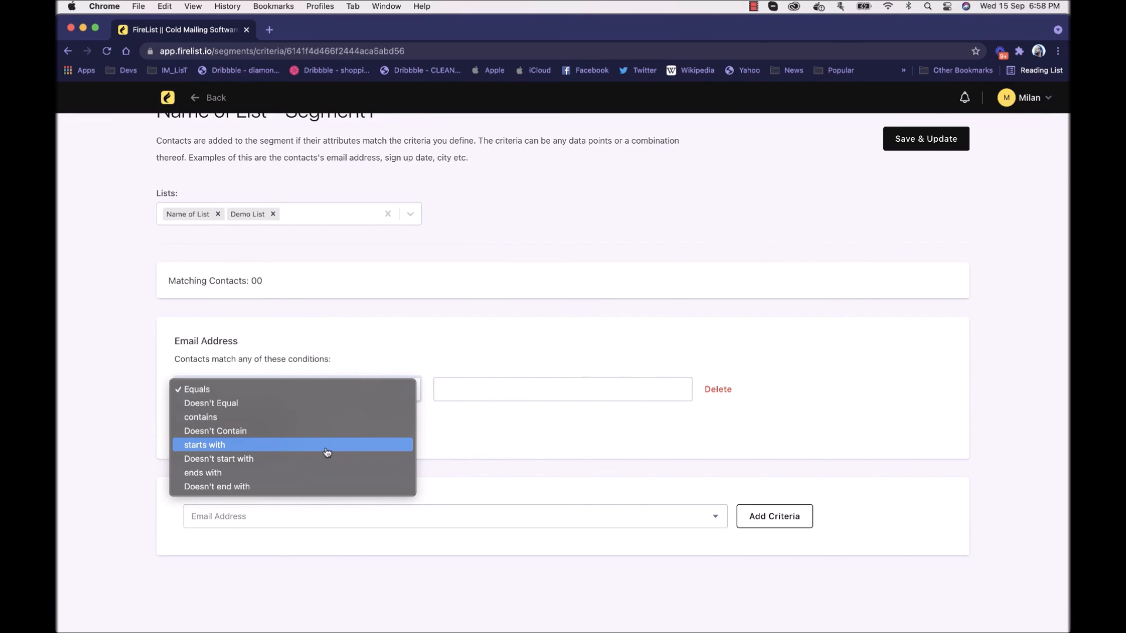
click(328, 475)
click(464, 392)
text(gmail.com)
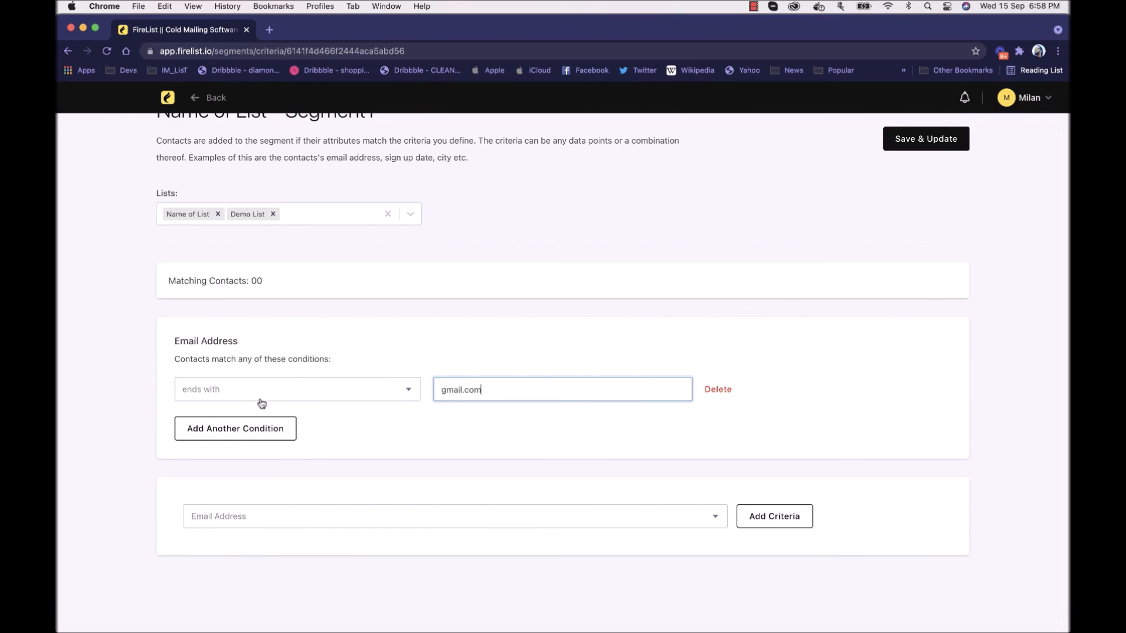
click(937, 138)
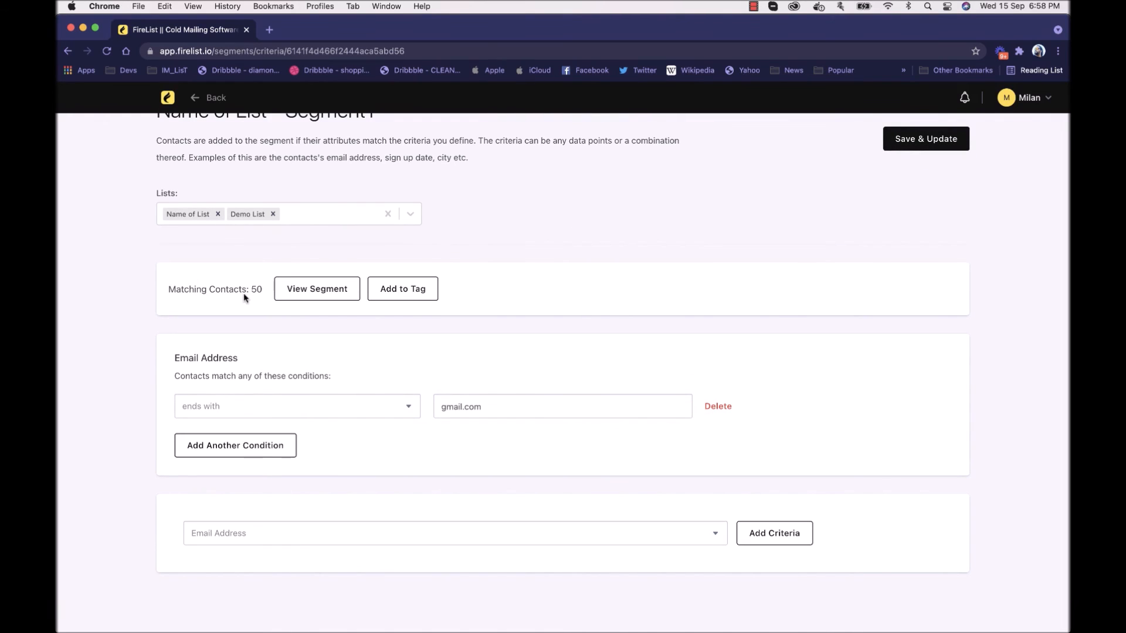
Step: View the contacts matching the segment, then return to the segments overview
click(323, 288)
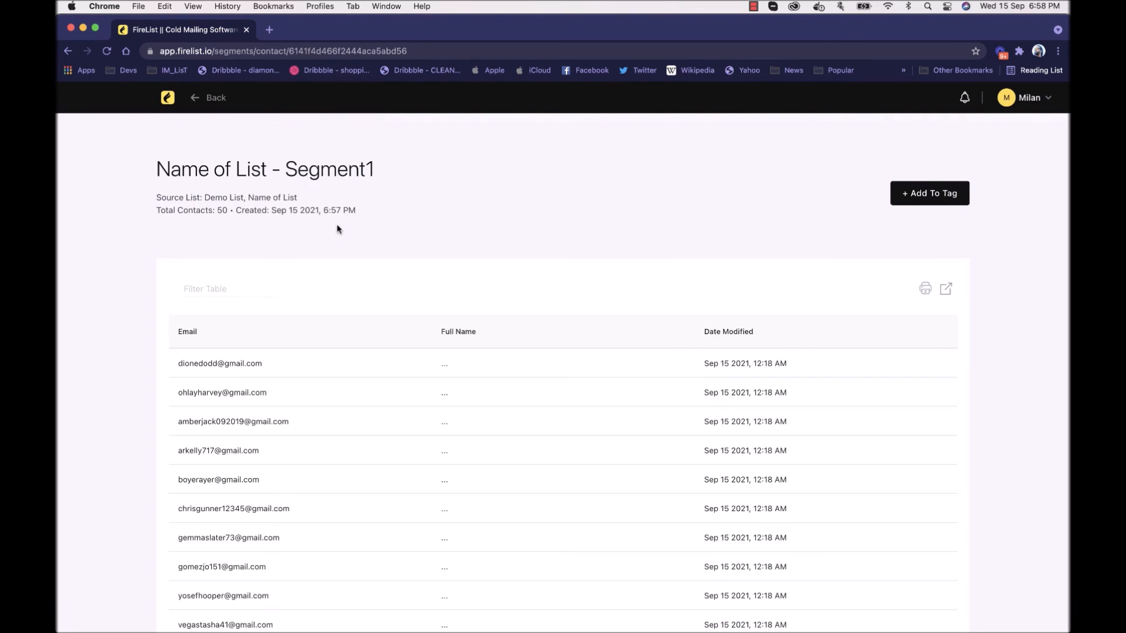
scroll(254, 395, down, 3)
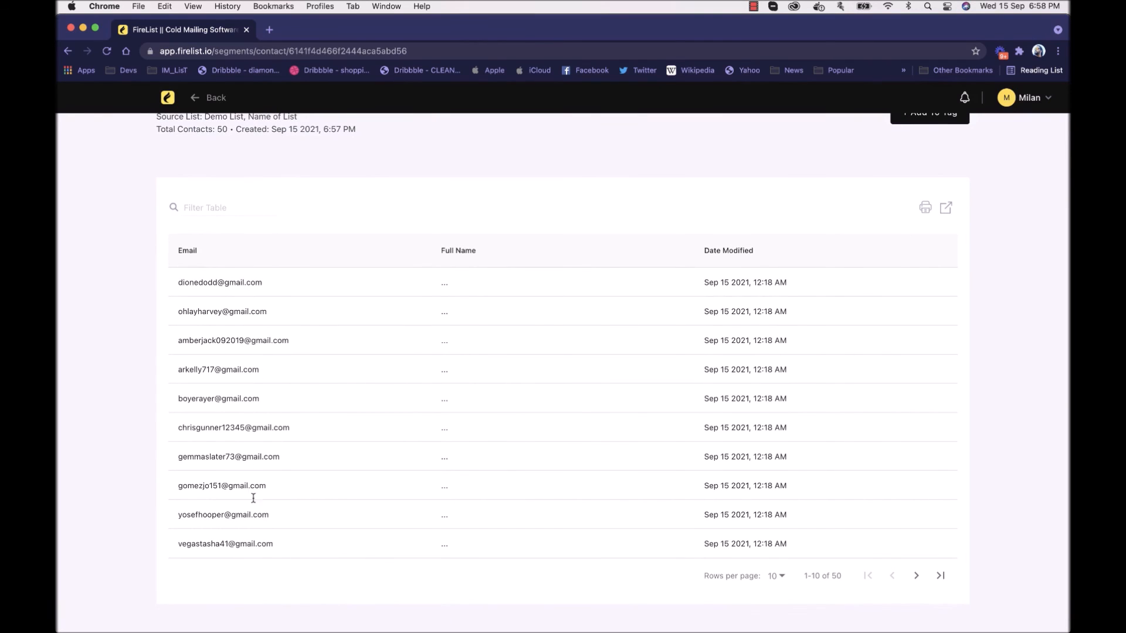
scroll(352, 501, up, 3)
click(222, 103)
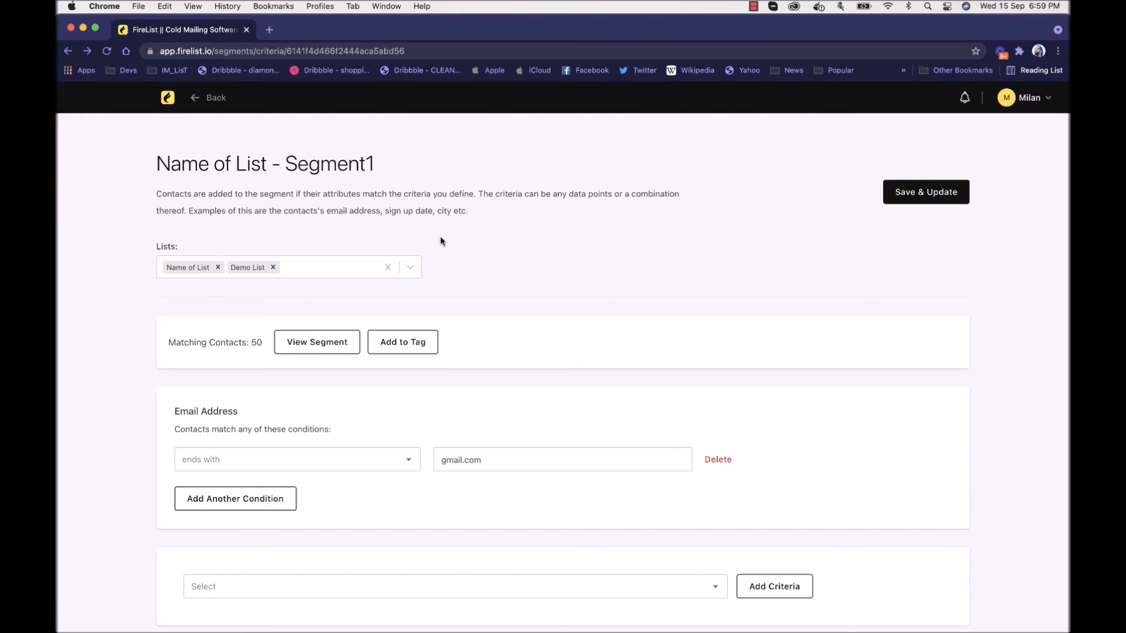
click(198, 99)
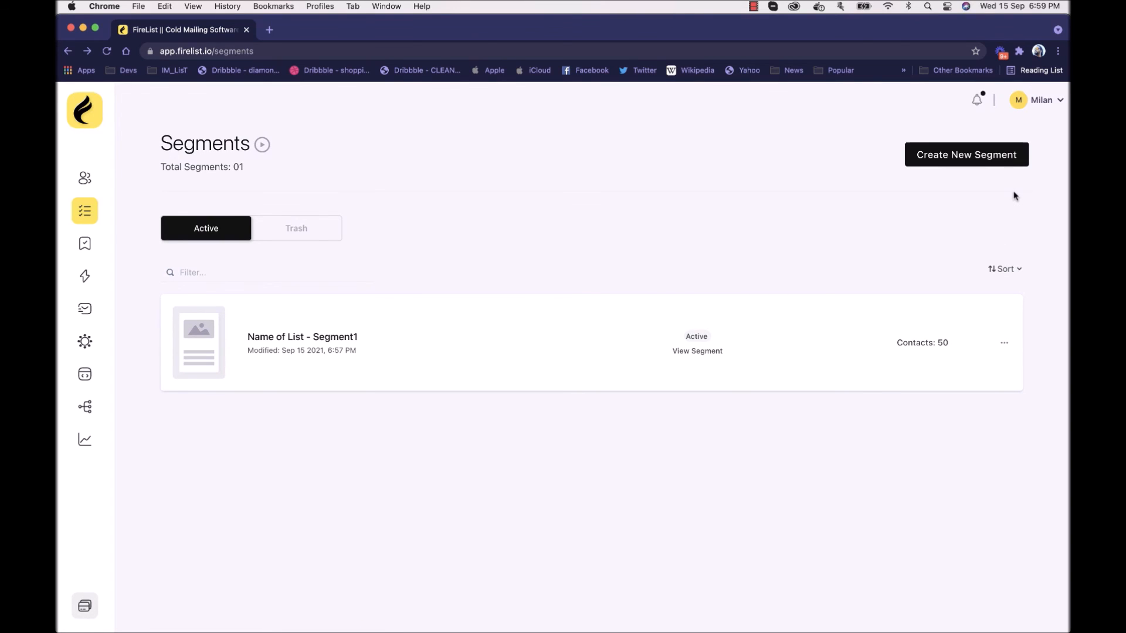
Step: Create a segment named "Name of List - Segment2" from the Name of List and Demo List contact lists
click(1000, 162)
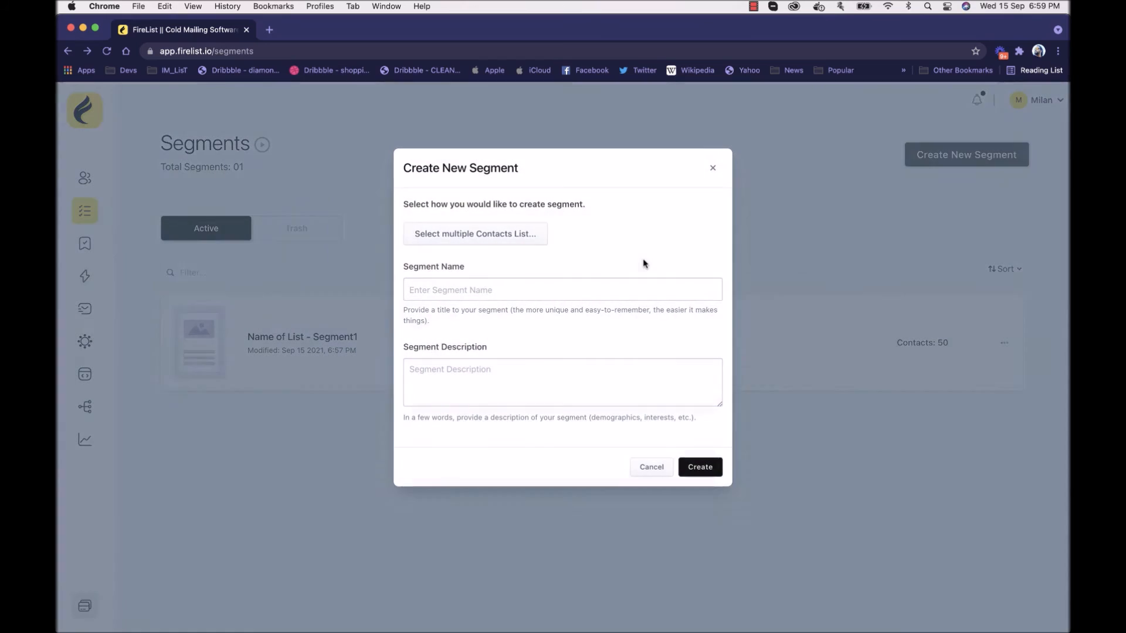
click(492, 238)
click(468, 302)
click(468, 320)
click(589, 311)
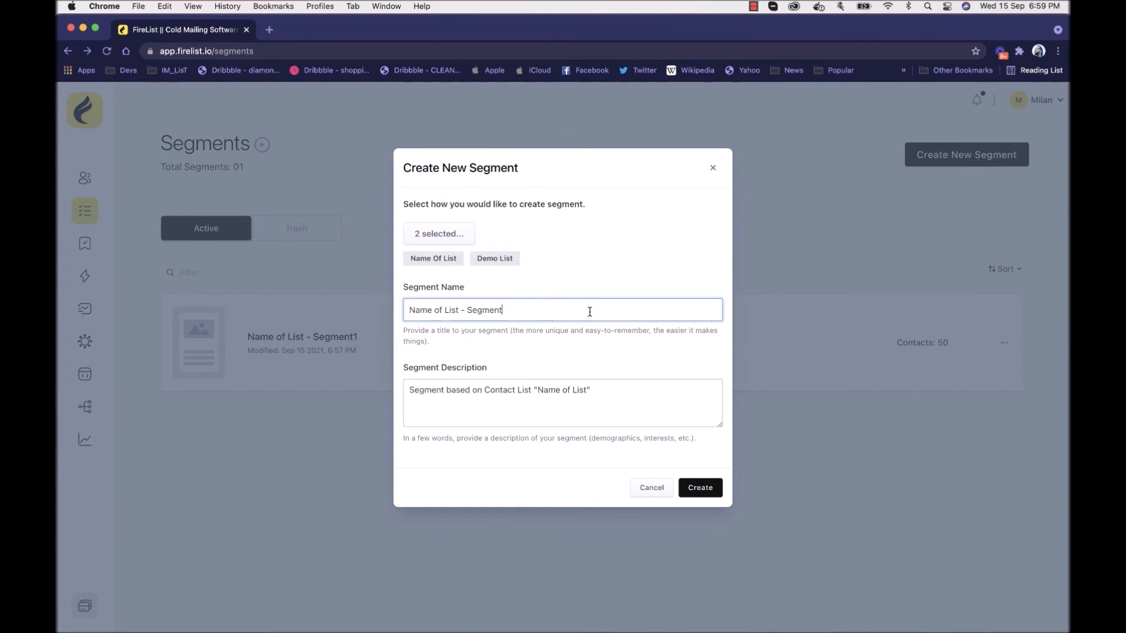
click(644, 419)
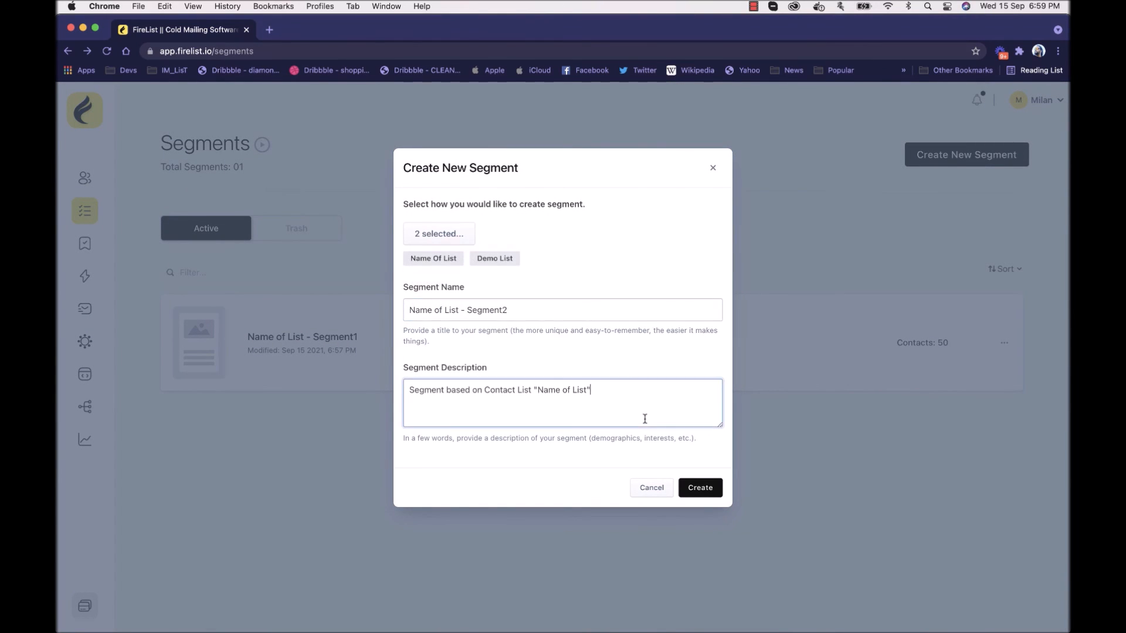
text(2)
click(683, 484)
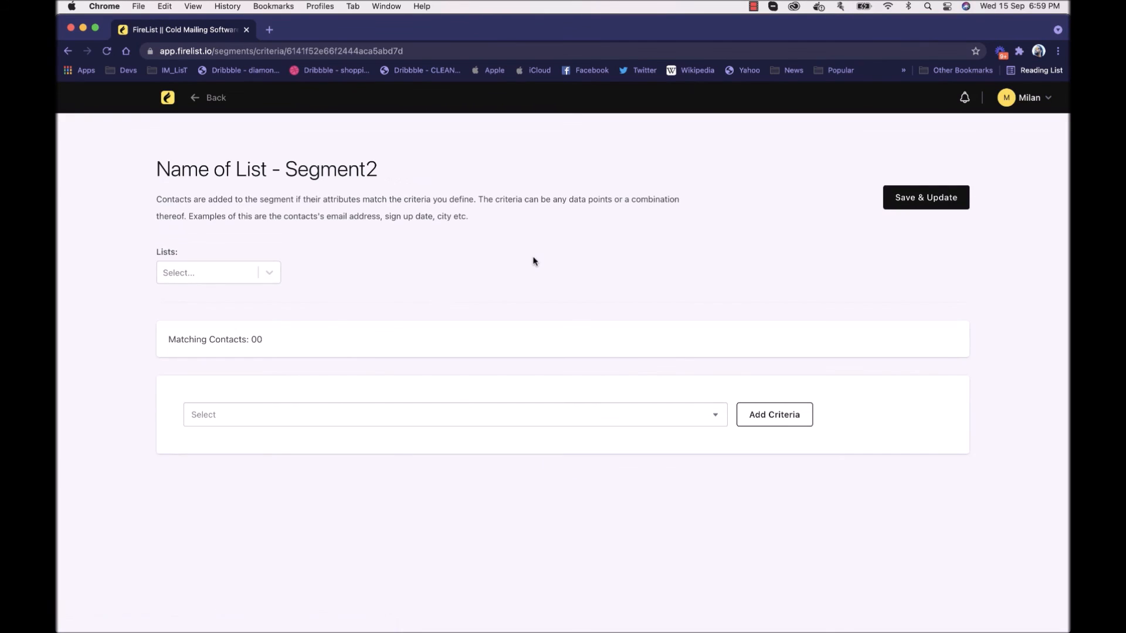
Step: Add an Email Address criterion with the condition "ends with" hotmail.com and save the updated segment
click(284, 417)
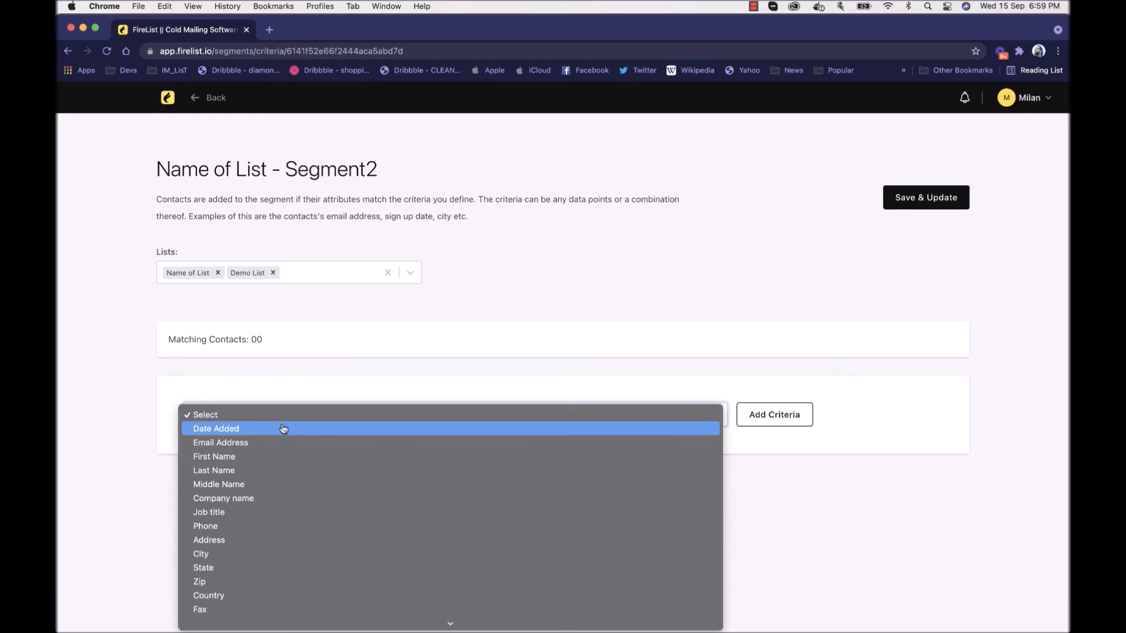
click(287, 443)
click(766, 419)
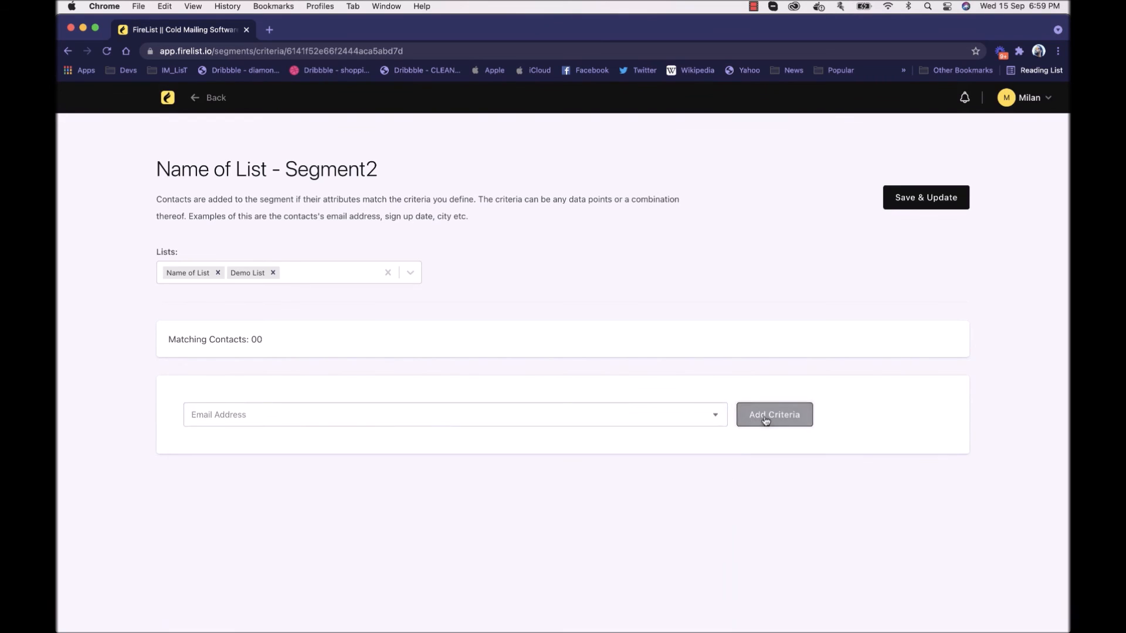
click(361, 444)
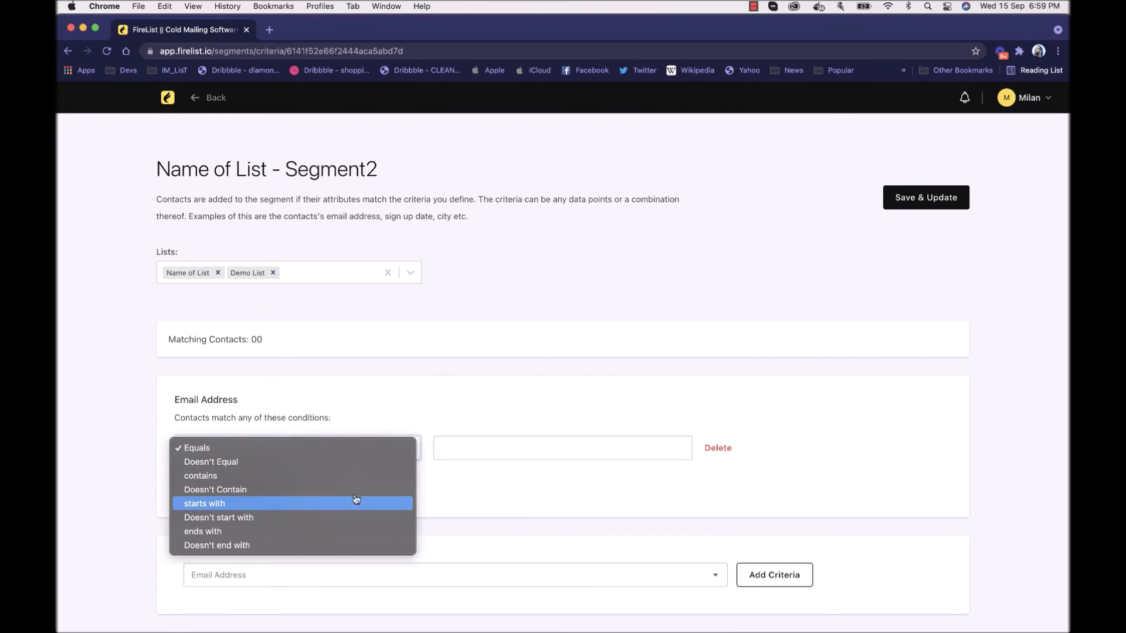
click(471, 502)
click(485, 454)
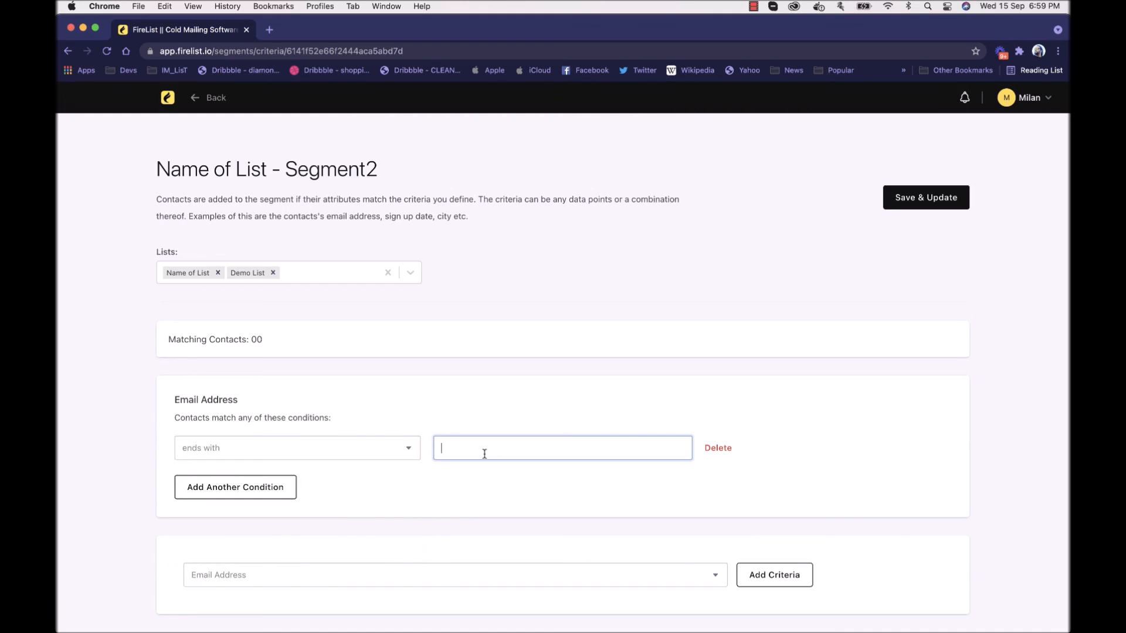
text(hotmail.com)
click(929, 198)
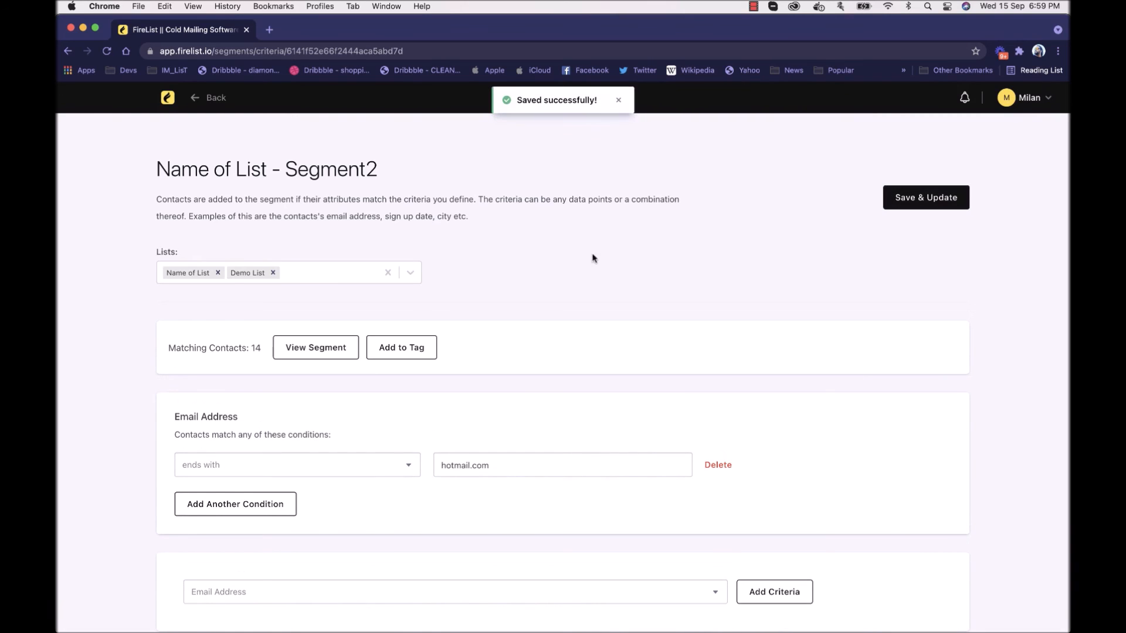
Step: View the contacts matching Segment2, then return to its criteria page
drag(168, 348, 267, 349)
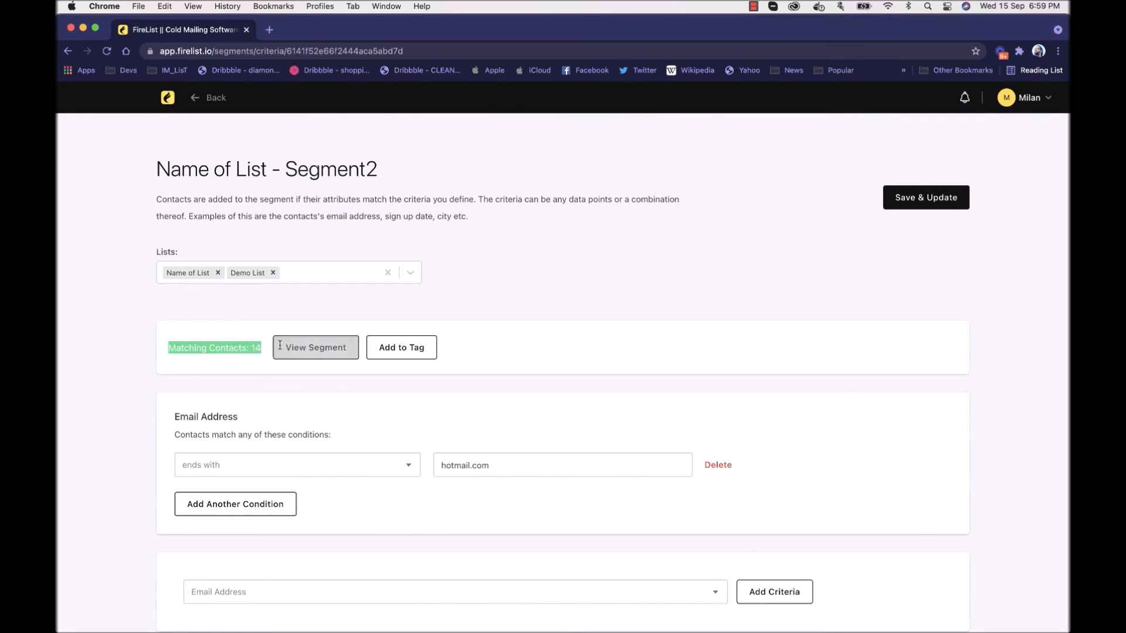
click(304, 350)
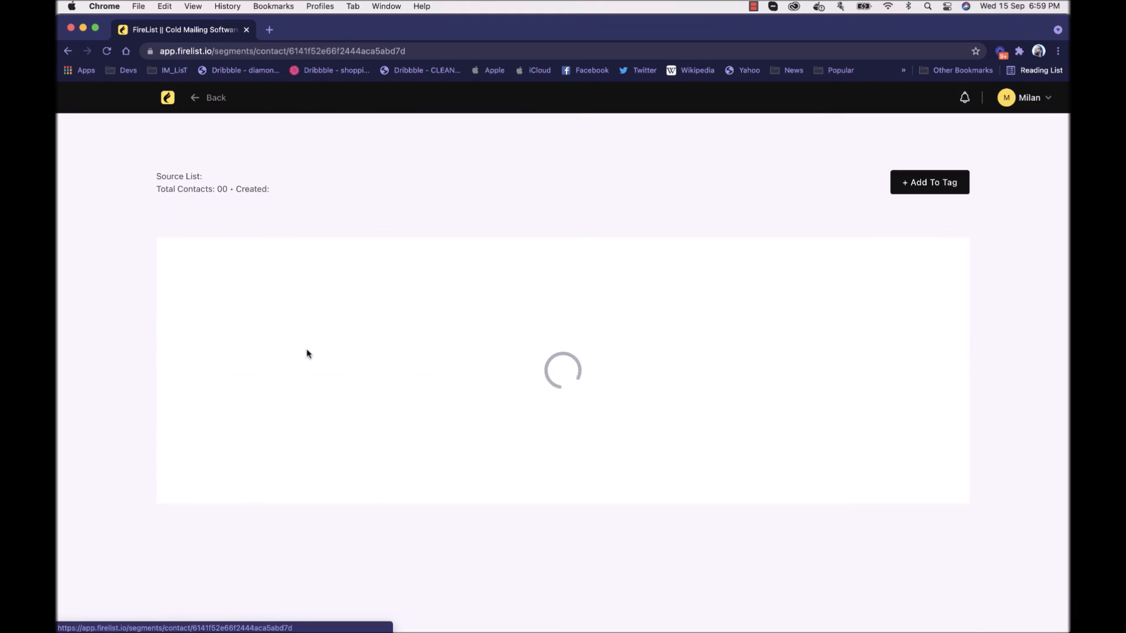
scroll(252, 375, down, 3)
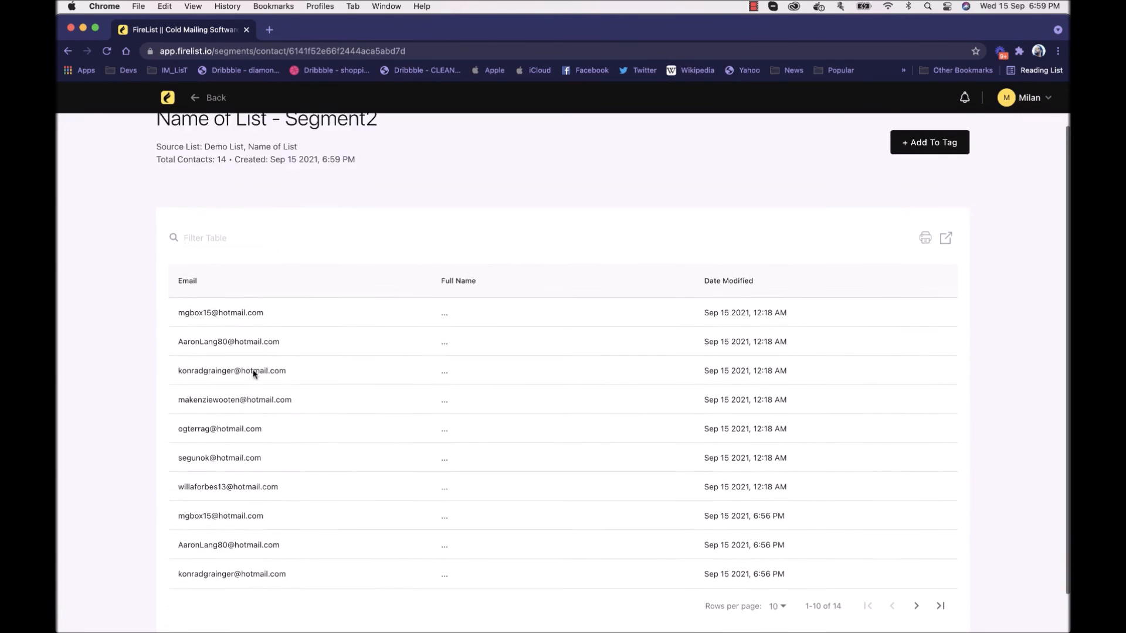
scroll(314, 473, up, 3)
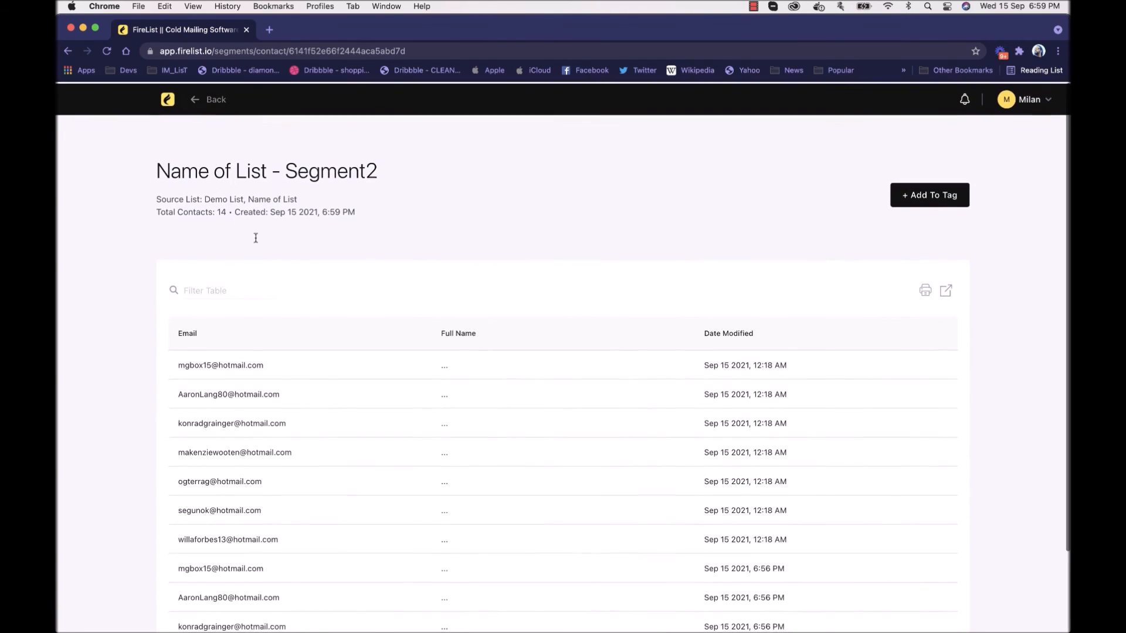
click(209, 98)
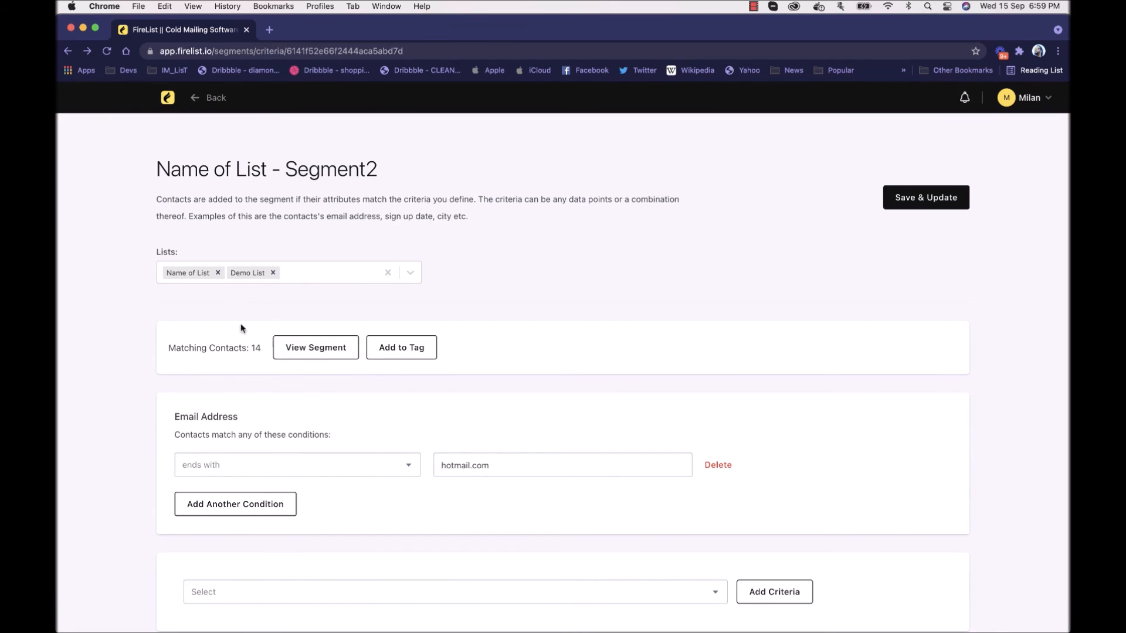
Step: Open the tag selection for Segment2's contacts and go to the creation of a new tag
click(392, 349)
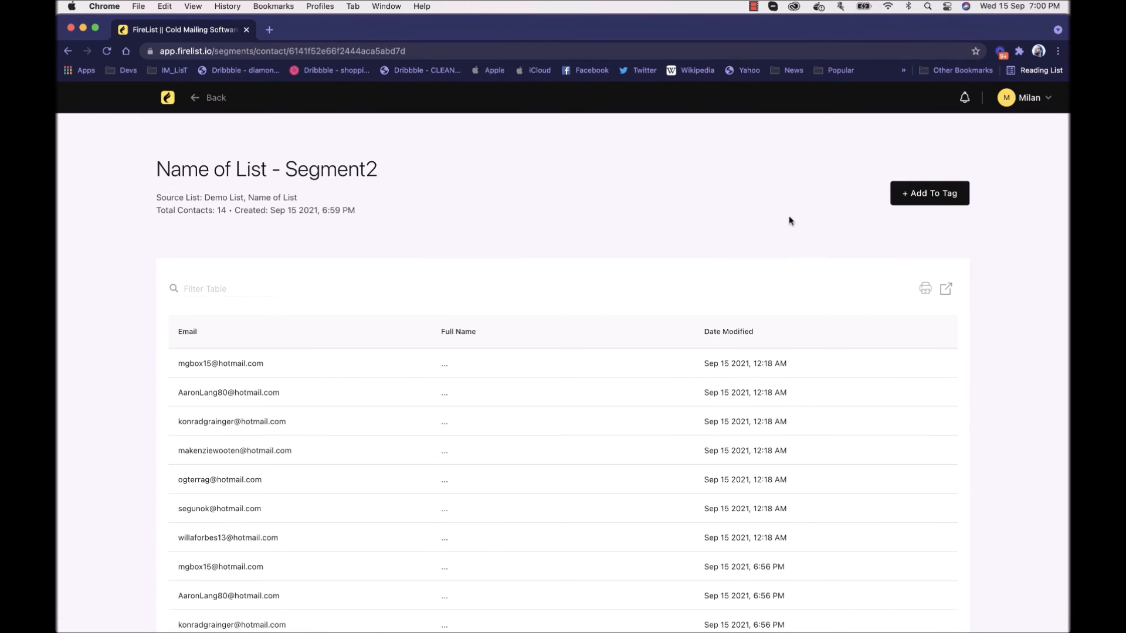
click(955, 192)
click(452, 223)
click(538, 191)
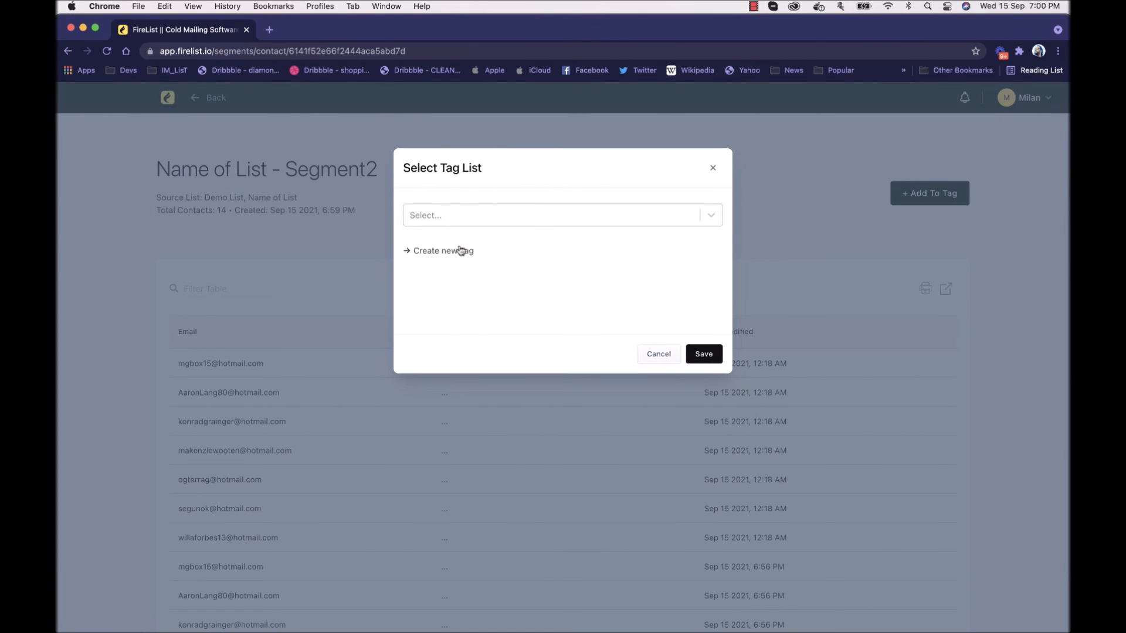
click(458, 252)
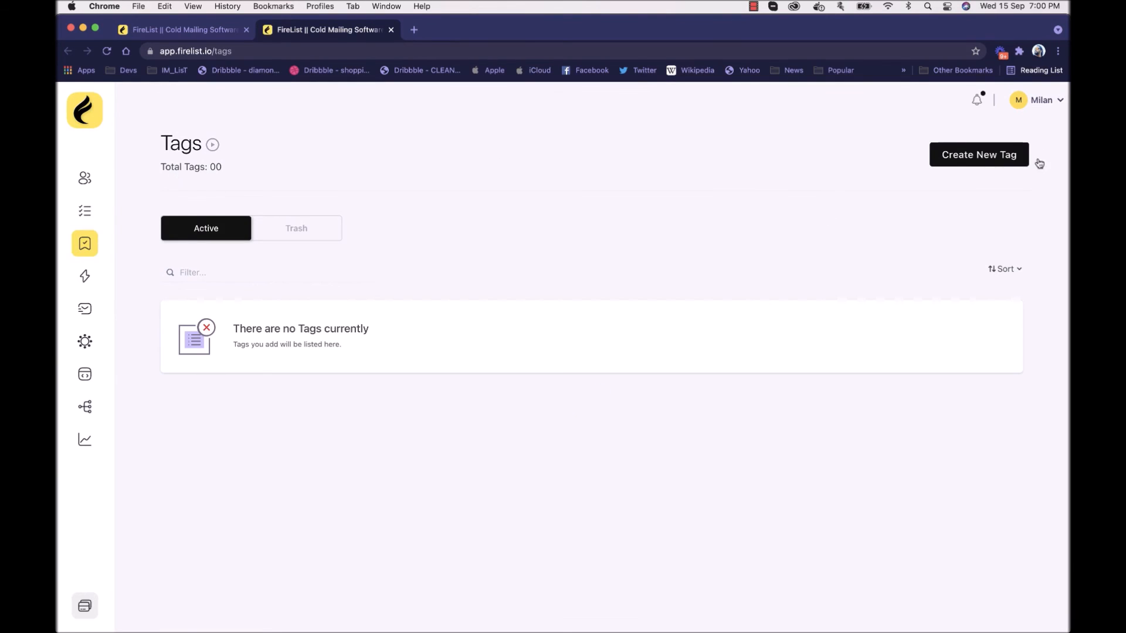
Step: Create a tag named "Gmailhot" with the description "gmail and hotmail users"
click(1026, 159)
click(514, 253)
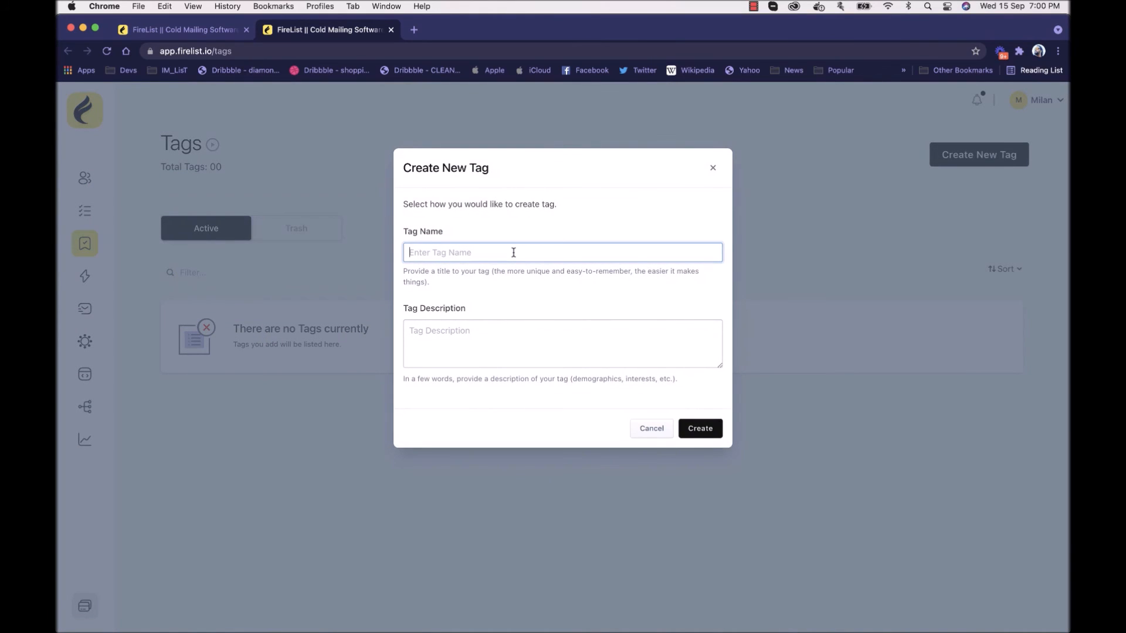
text(Gmna)
key(BackSpace)
key(BackSpace)
key(BackSpace)
key(BackSpace)
text(mail)
click(521, 373)
click(525, 355)
text(gmai)
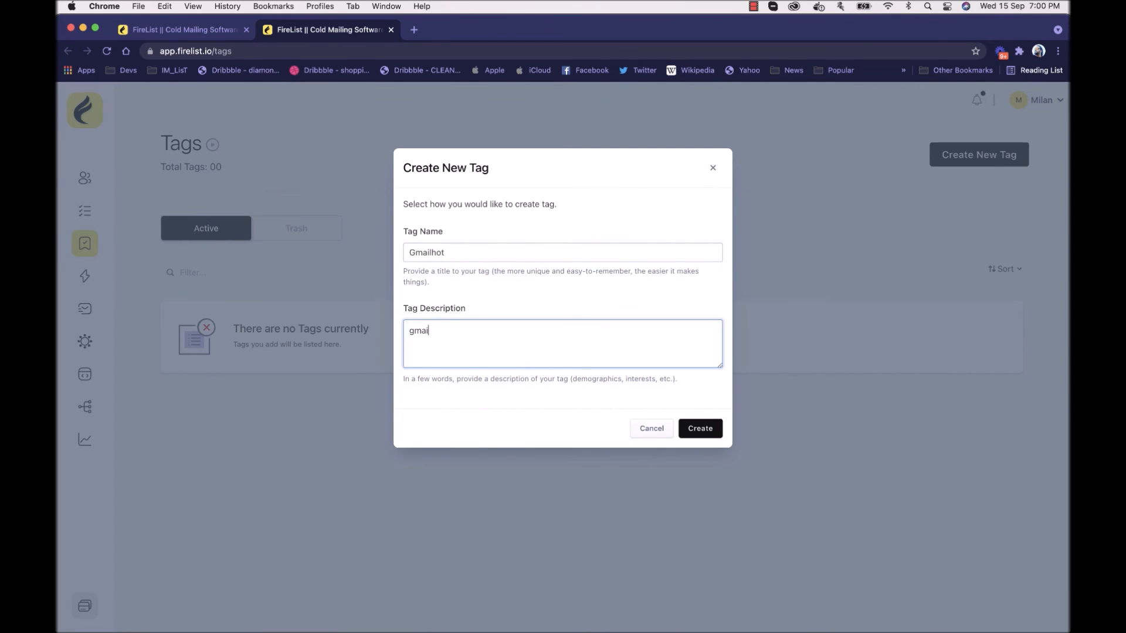
text(l and hotmail users)
click(711, 432)
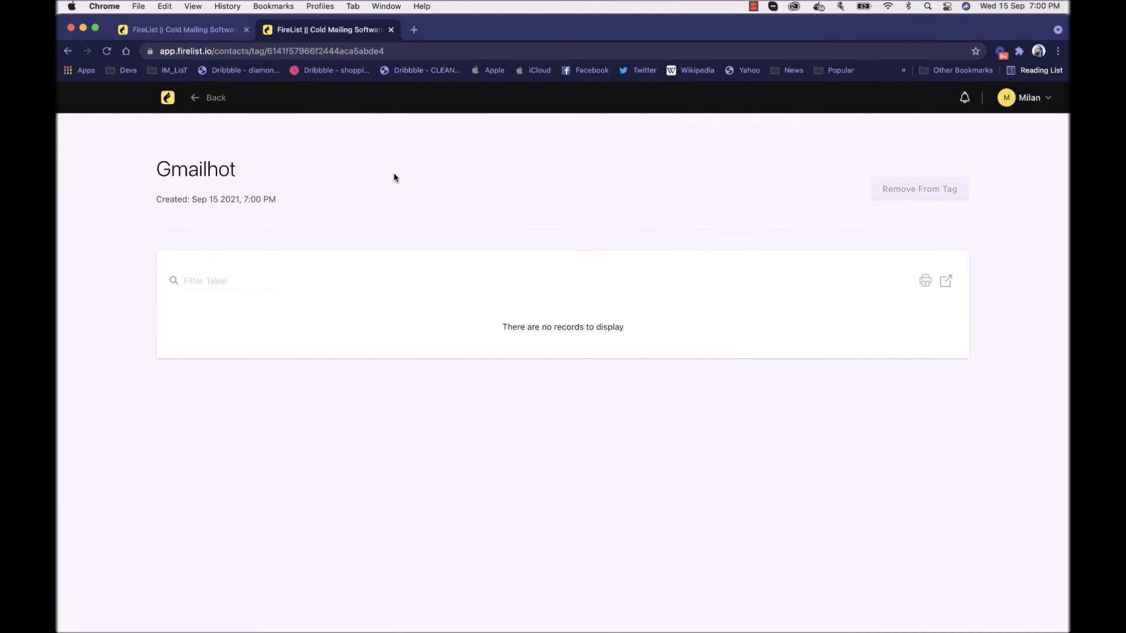
Step: Reopen "Name of List - Segment2" from the segments overview and add its contacts to the Gmailhot tag
click(171, 101)
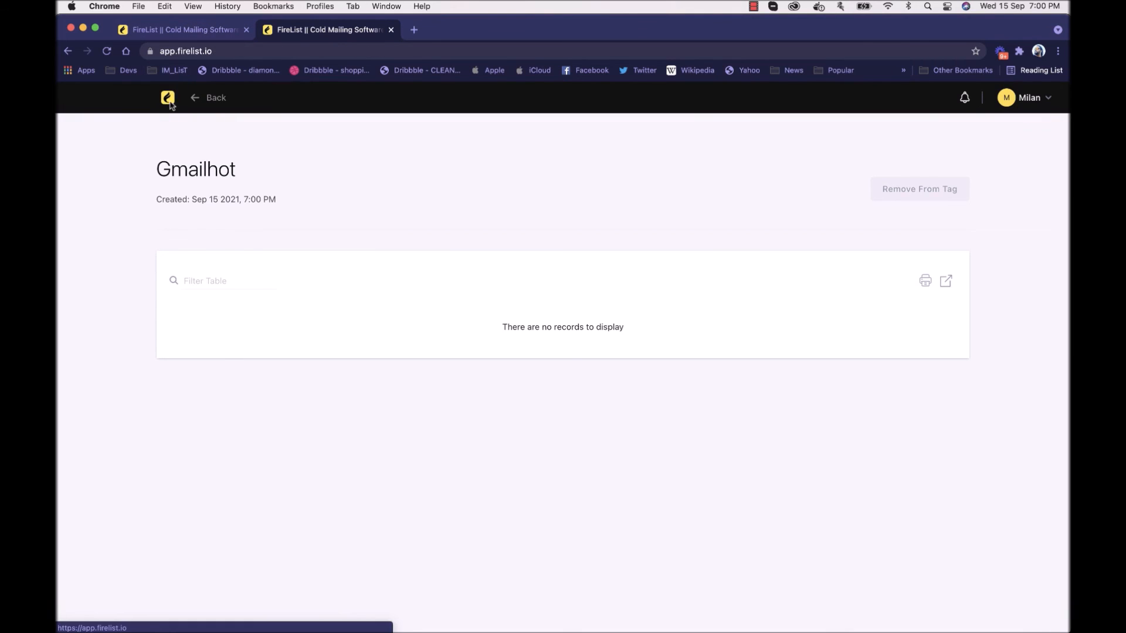
click(84, 211)
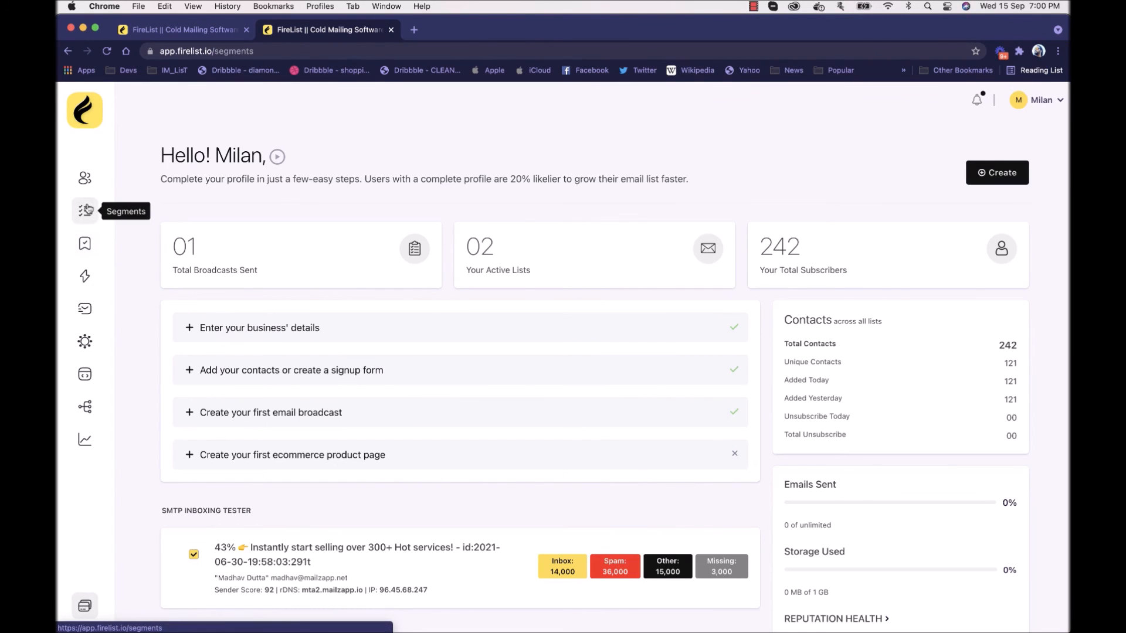
click(316, 336)
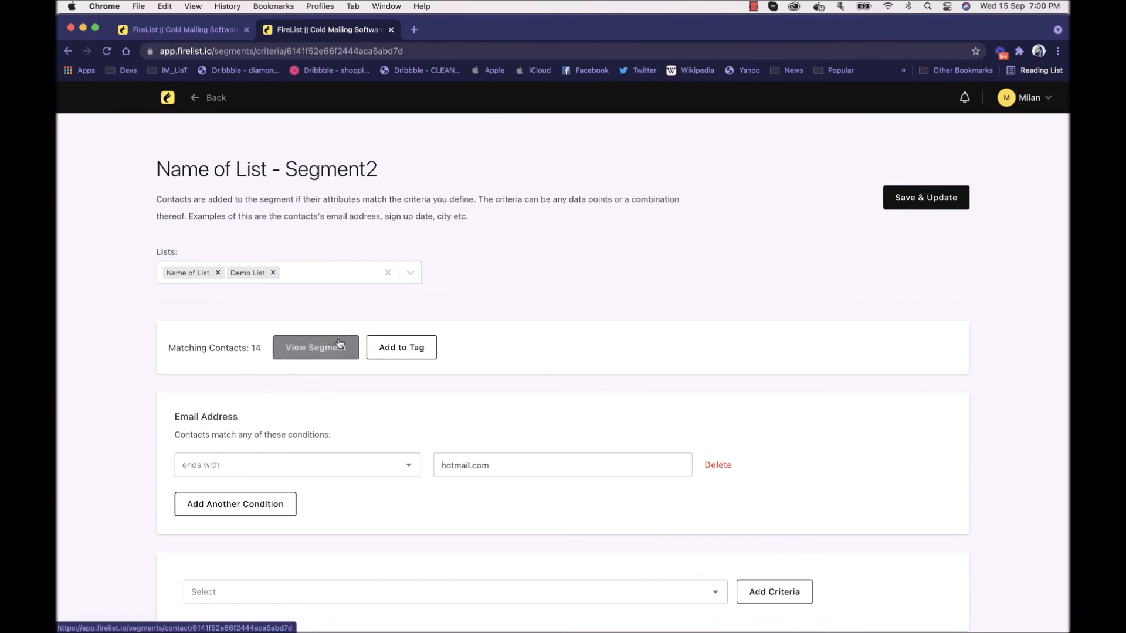
click(407, 350)
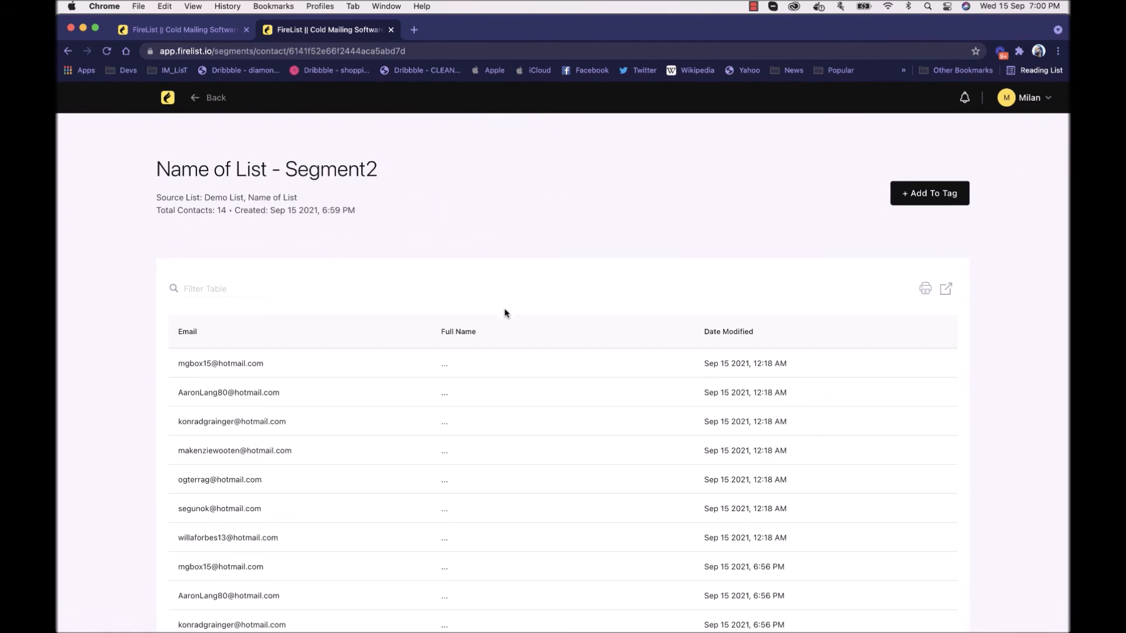
click(932, 189)
click(497, 214)
click(483, 244)
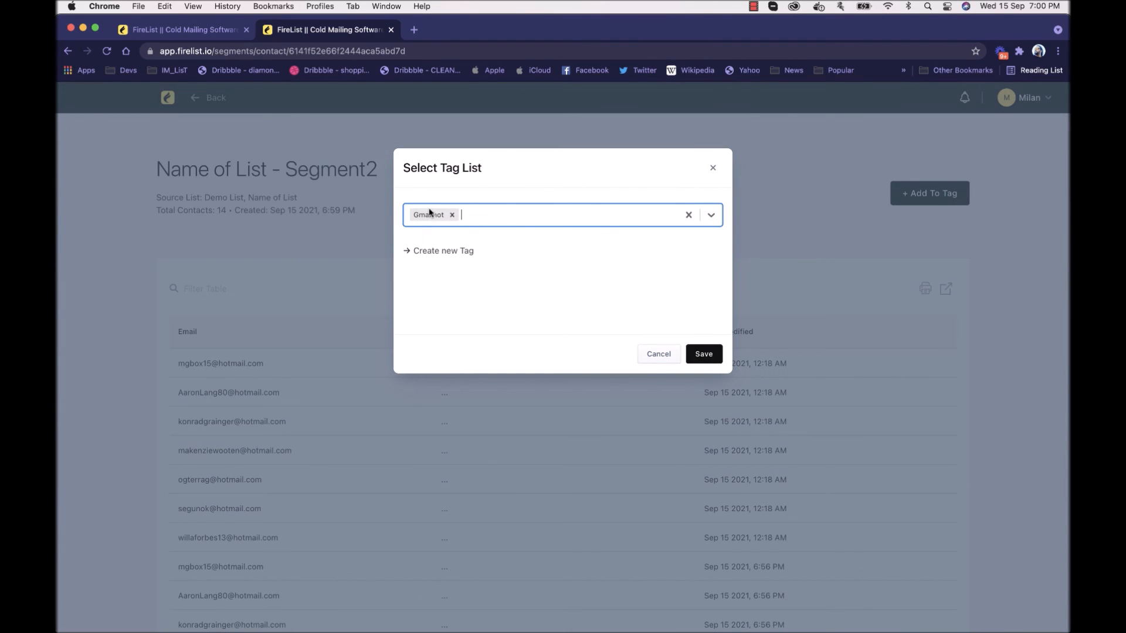
click(710, 356)
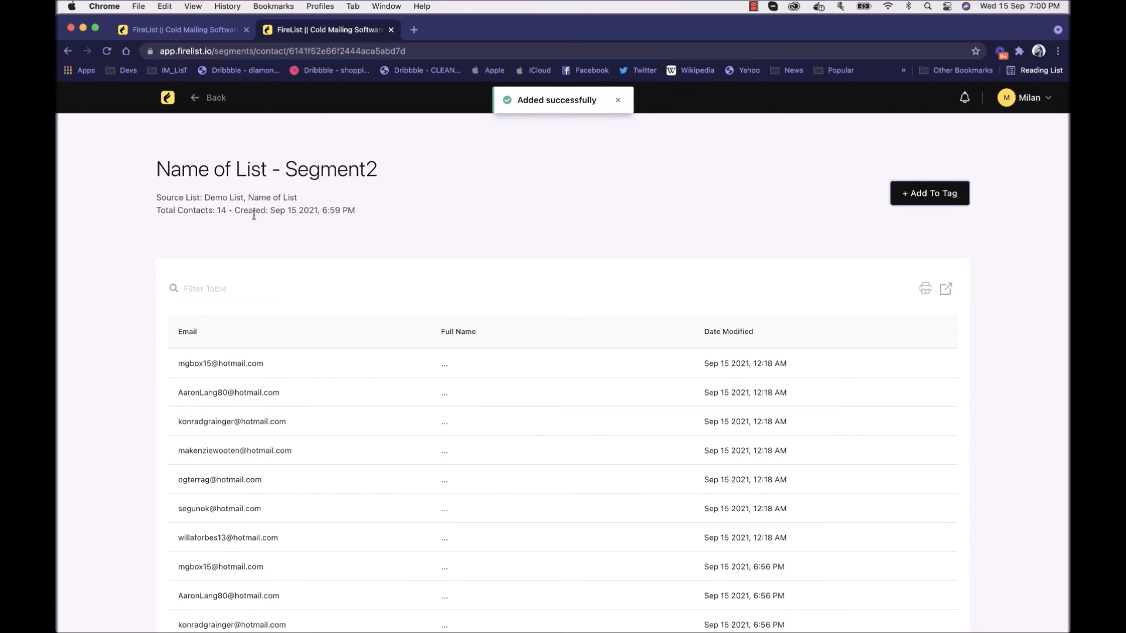
Step: View the contacts stored under the Gmailhot tag, then return to the tags overview
click(170, 101)
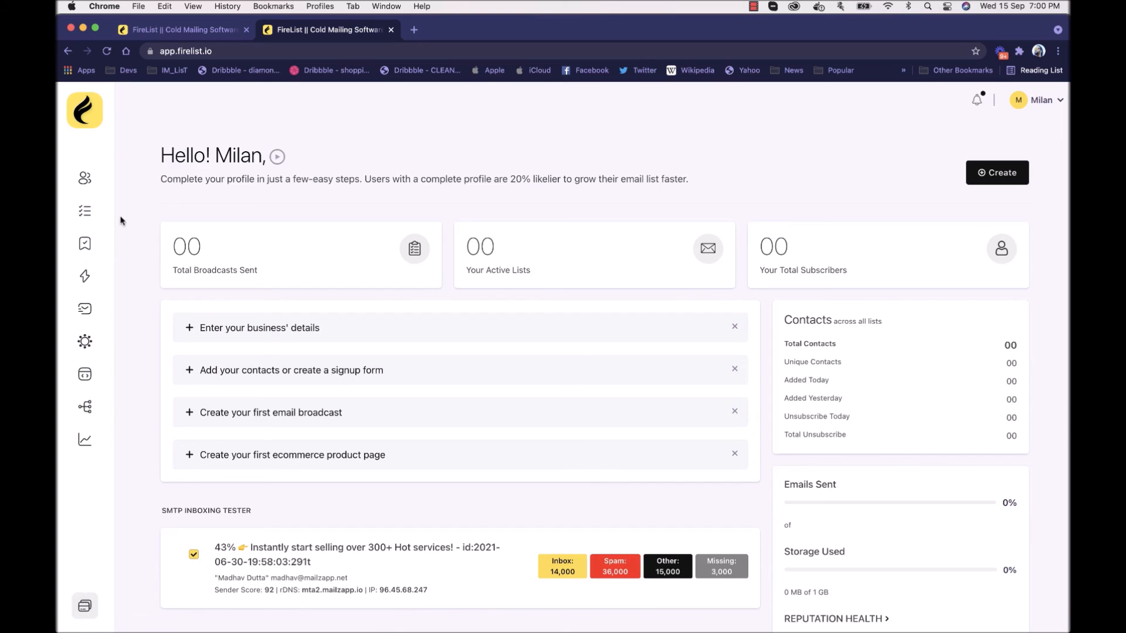
click(86, 246)
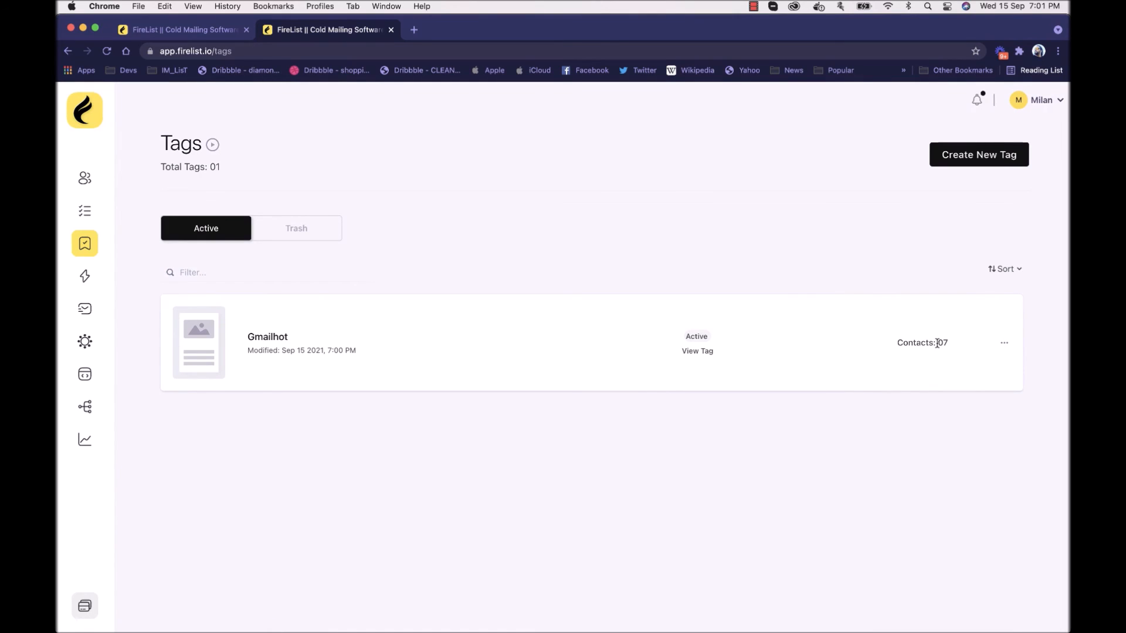
click(274, 338)
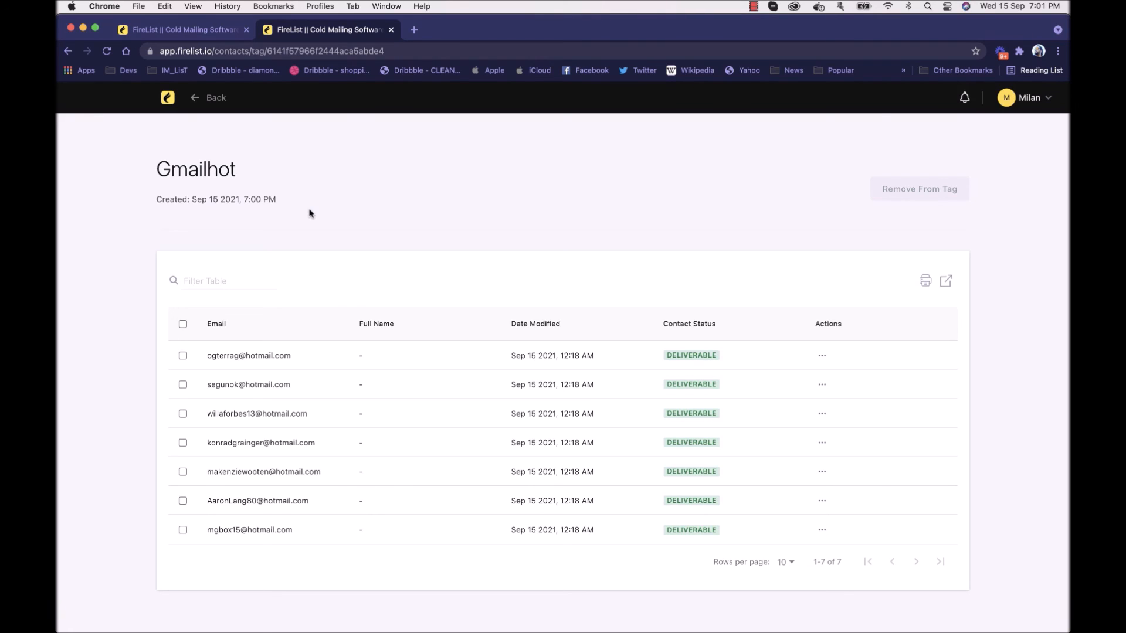
click(213, 101)
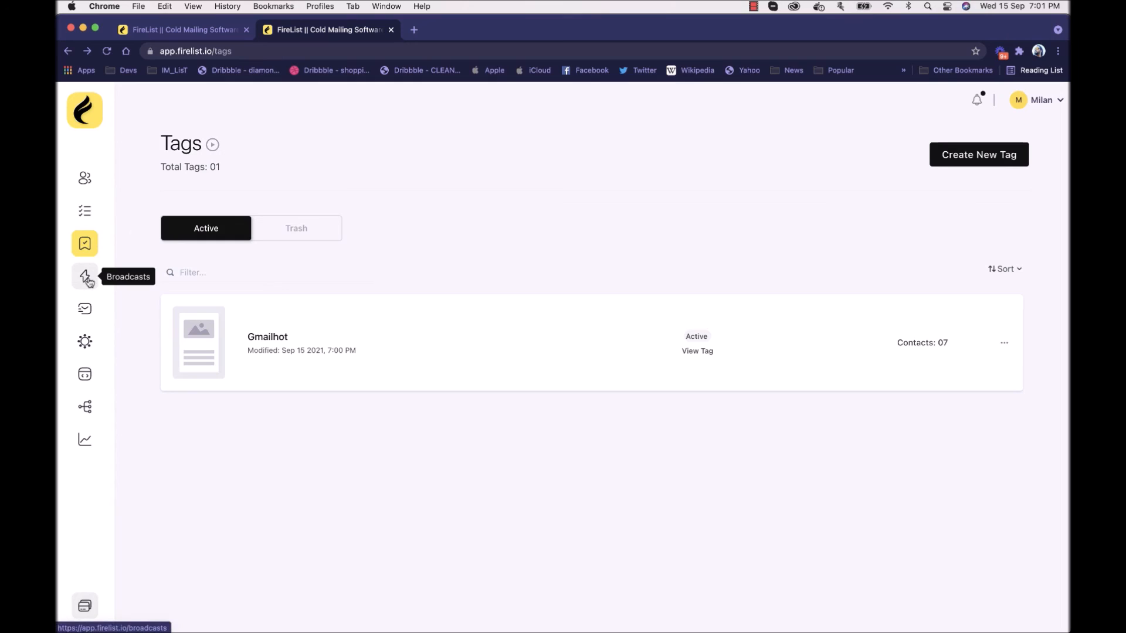
Step: Open the contacts of "Name of List - Segment1" for tagging and page through its email addresses
click(91, 221)
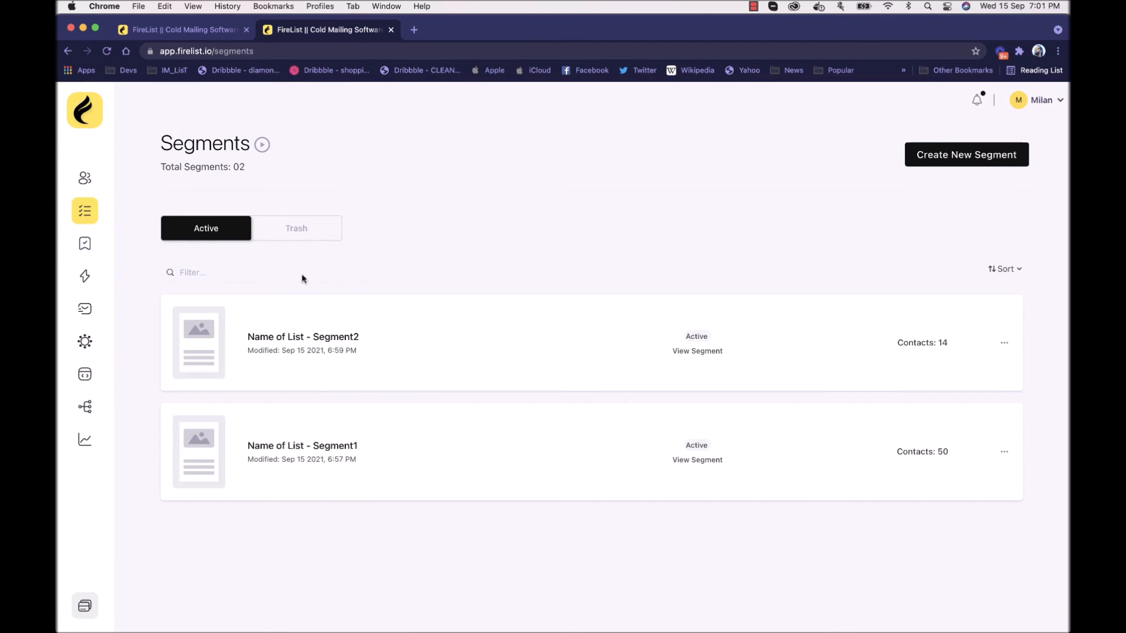
click(330, 447)
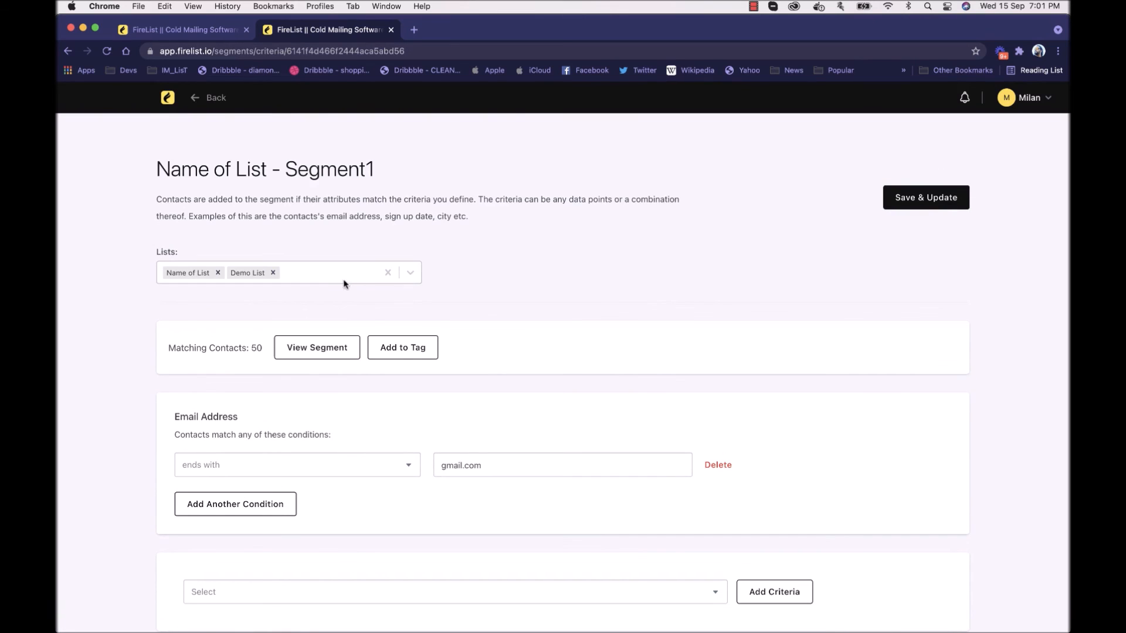
click(380, 346)
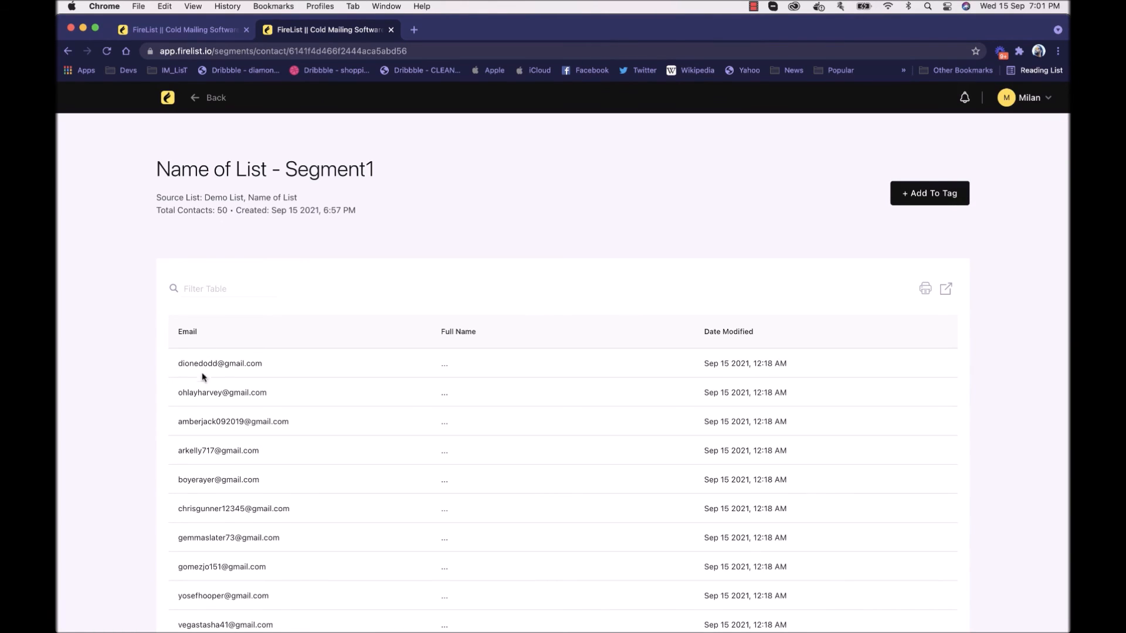
scroll(194, 405, down, 3)
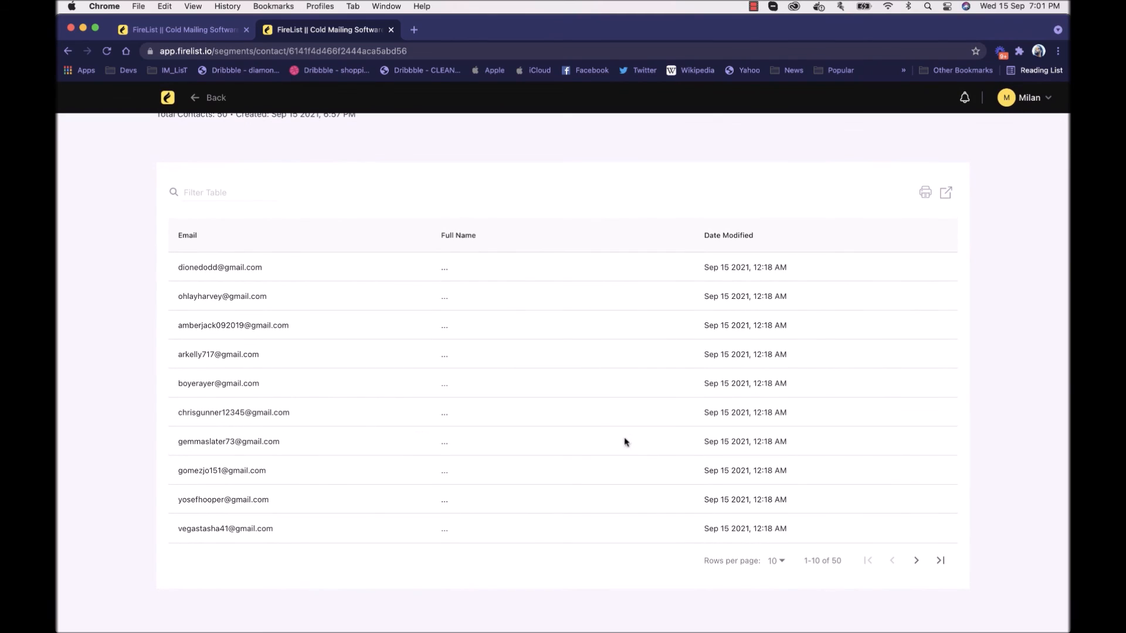
click(915, 563)
click(916, 563)
click(915, 563)
click(916, 563)
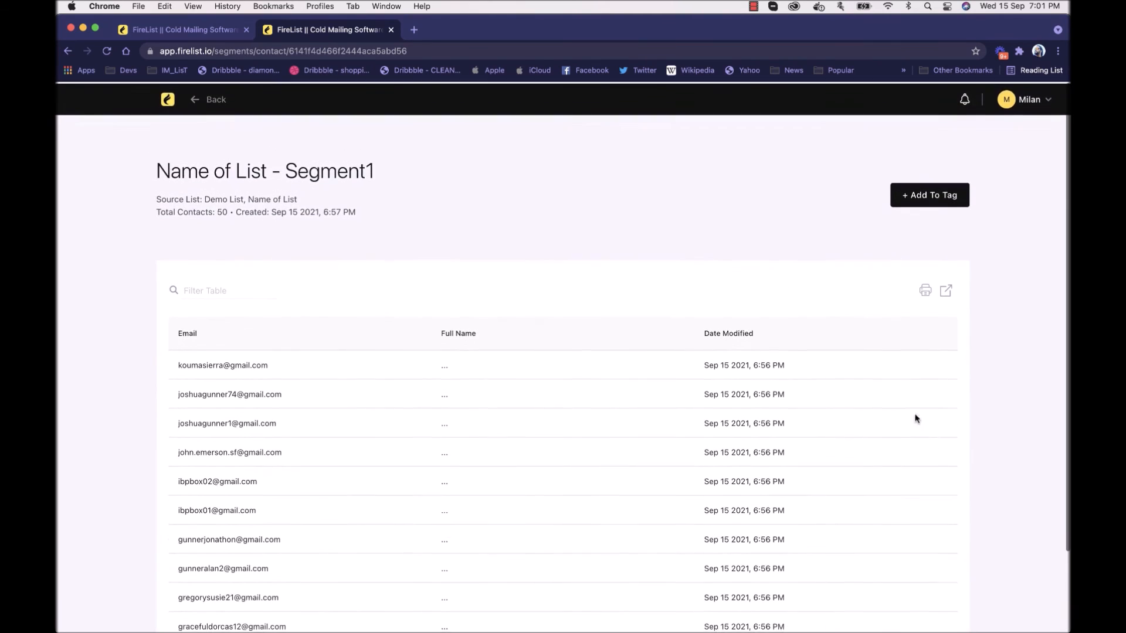
Step: Return to the first page of Segment1 contacts, filter the table by the first email's username, and clear the filter
scroll(821, 343, down, 3)
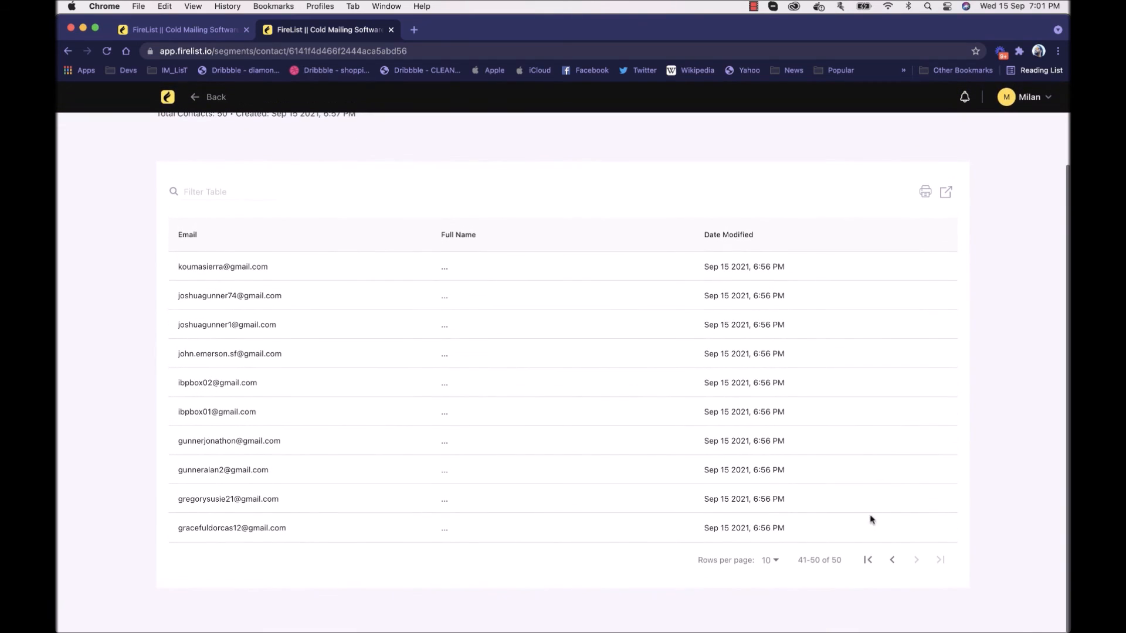
click(868, 560)
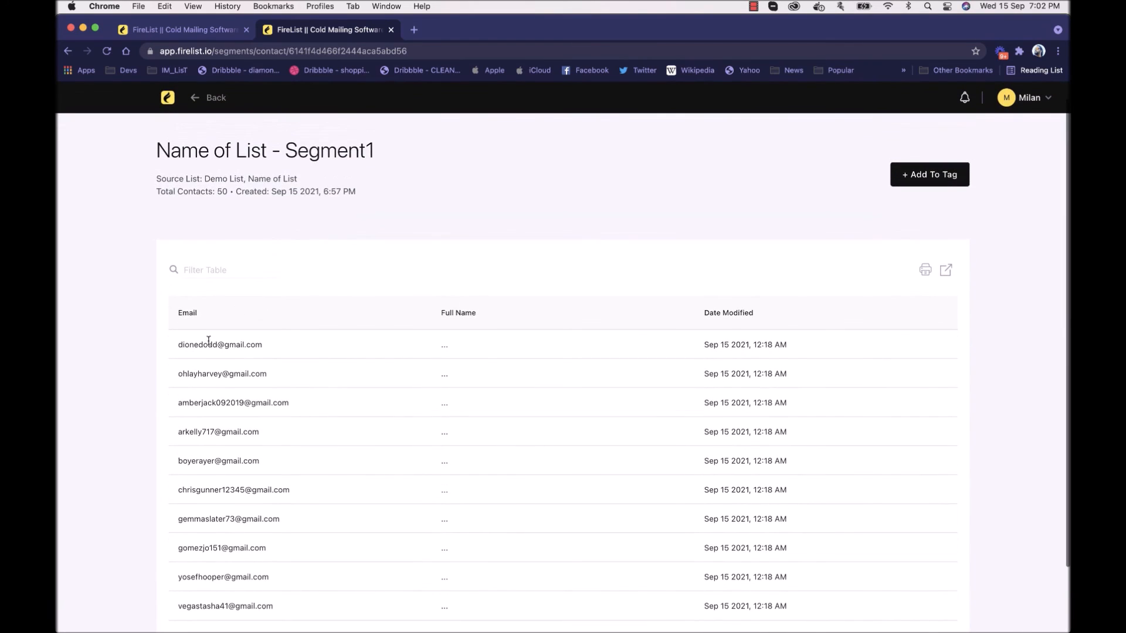
drag(179, 345, 218, 344)
key(super+c)
click(245, 283)
key(super+v)
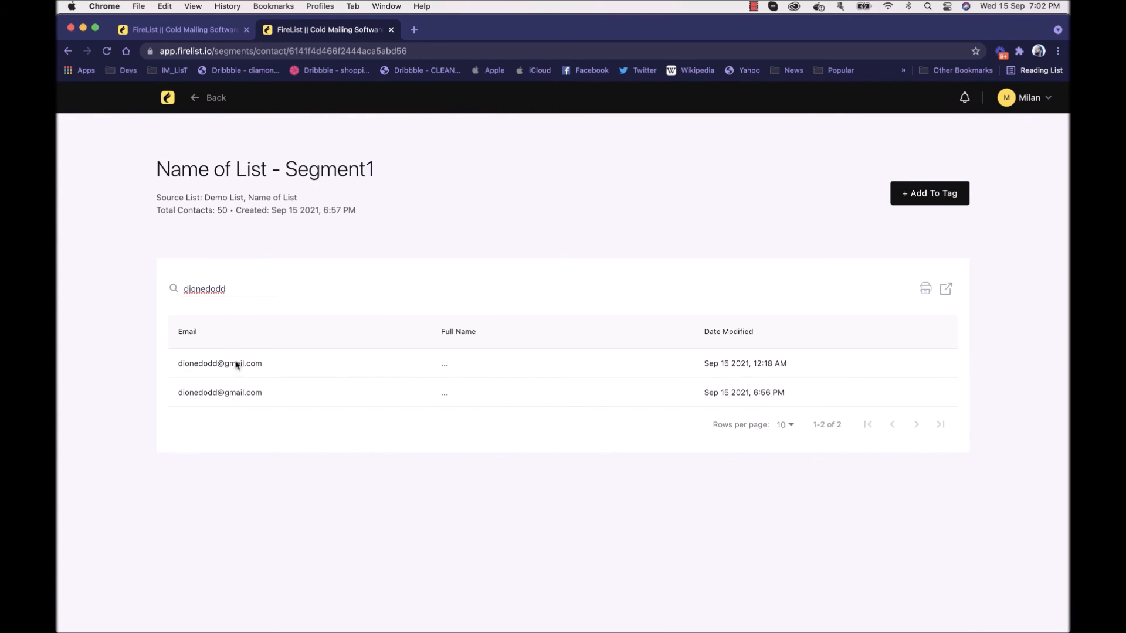
key(super+a)
key(BackSpace)
Step: Add the contacts of "Name of List - Segment1" to the Gmailhot tag and save
click(893, 200)
click(472, 217)
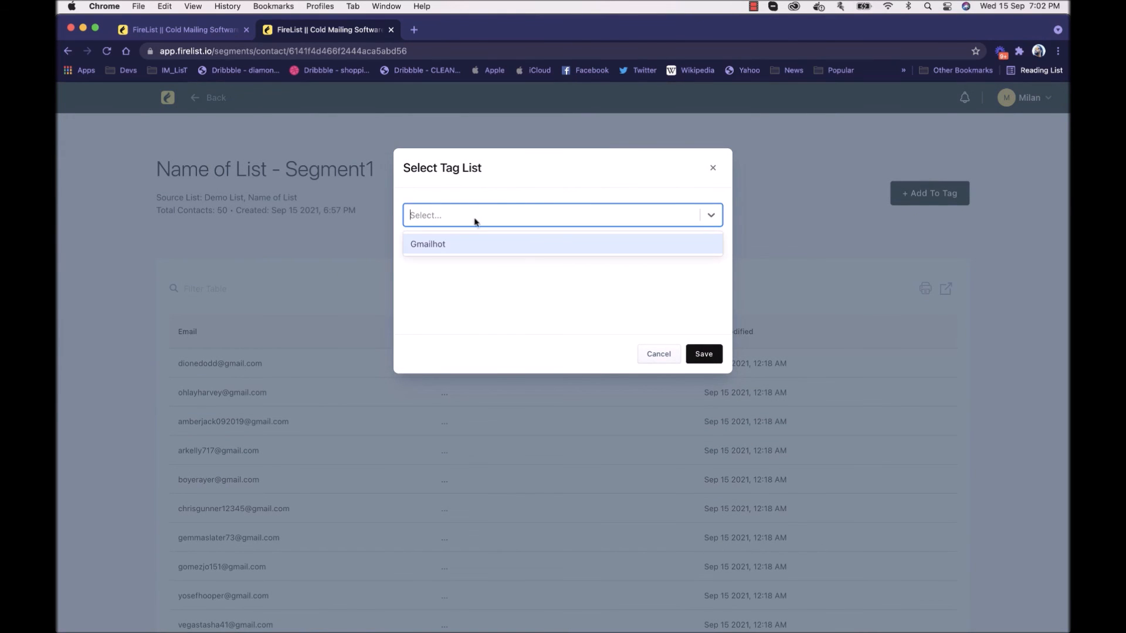
click(470, 246)
click(703, 353)
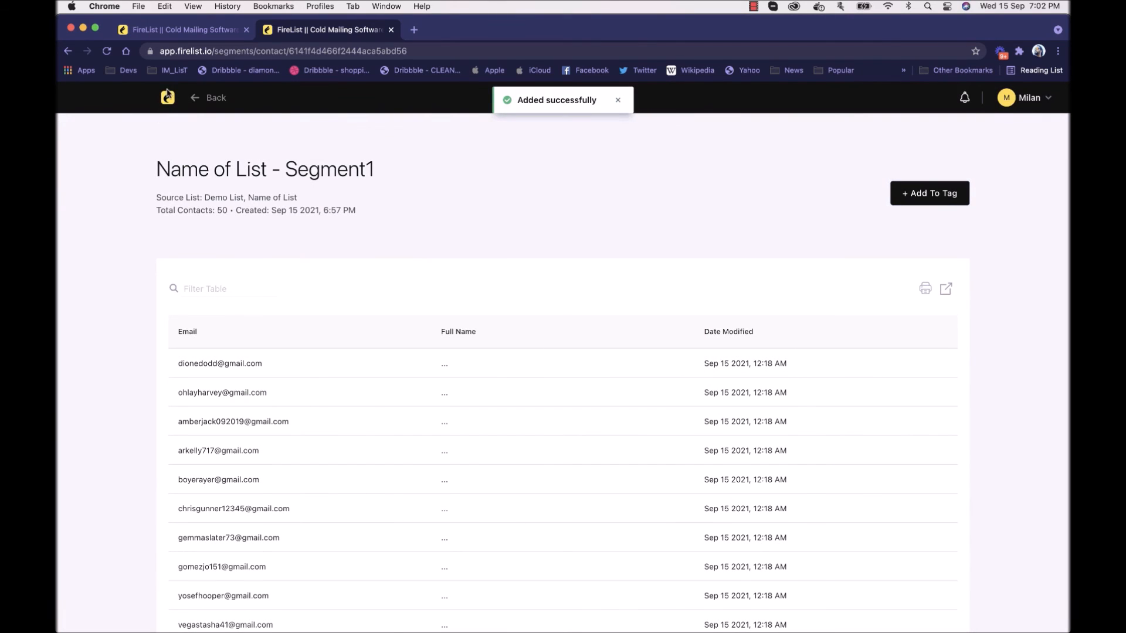
Step: Go through the segments overview to the tags overview and review the contacts stored under the Gmailhot tag
click(167, 98)
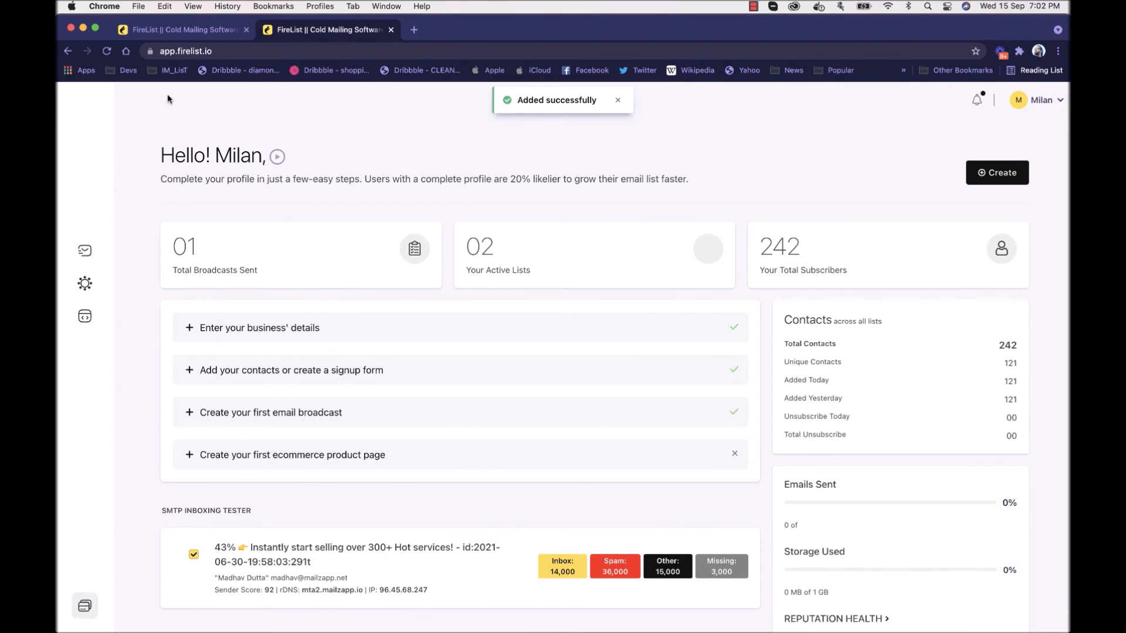
click(84, 212)
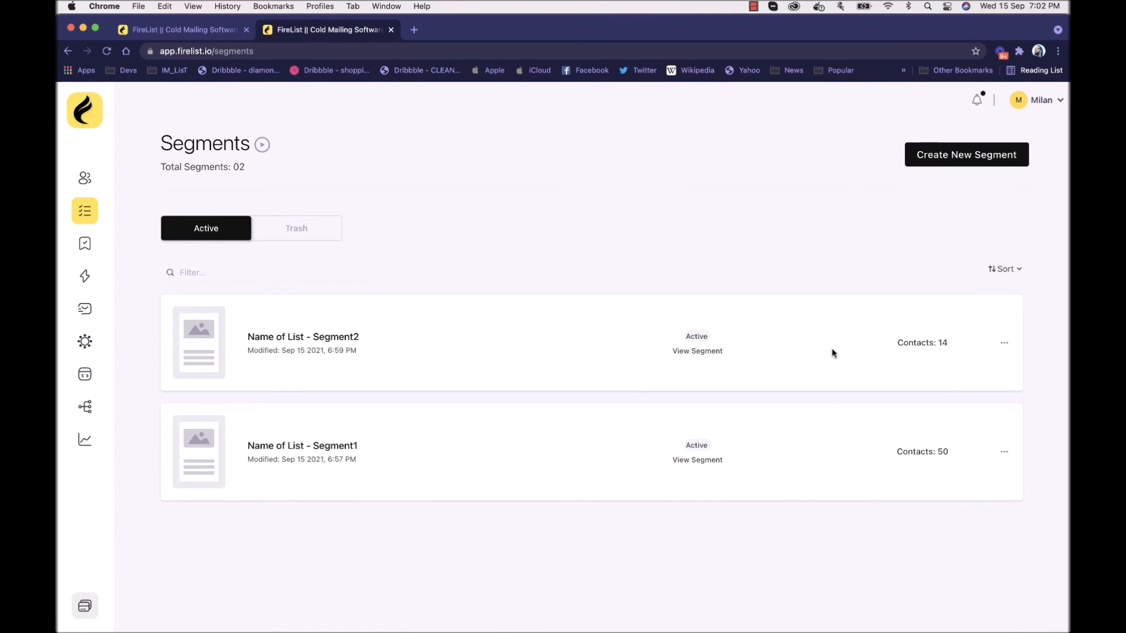
click(84, 243)
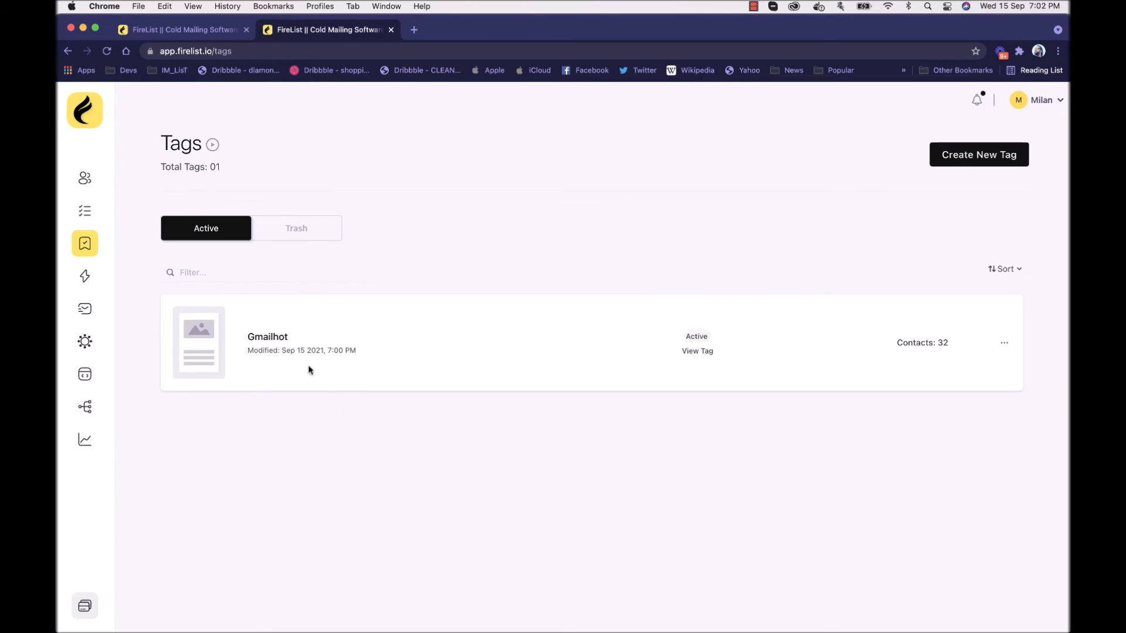
click(273, 339)
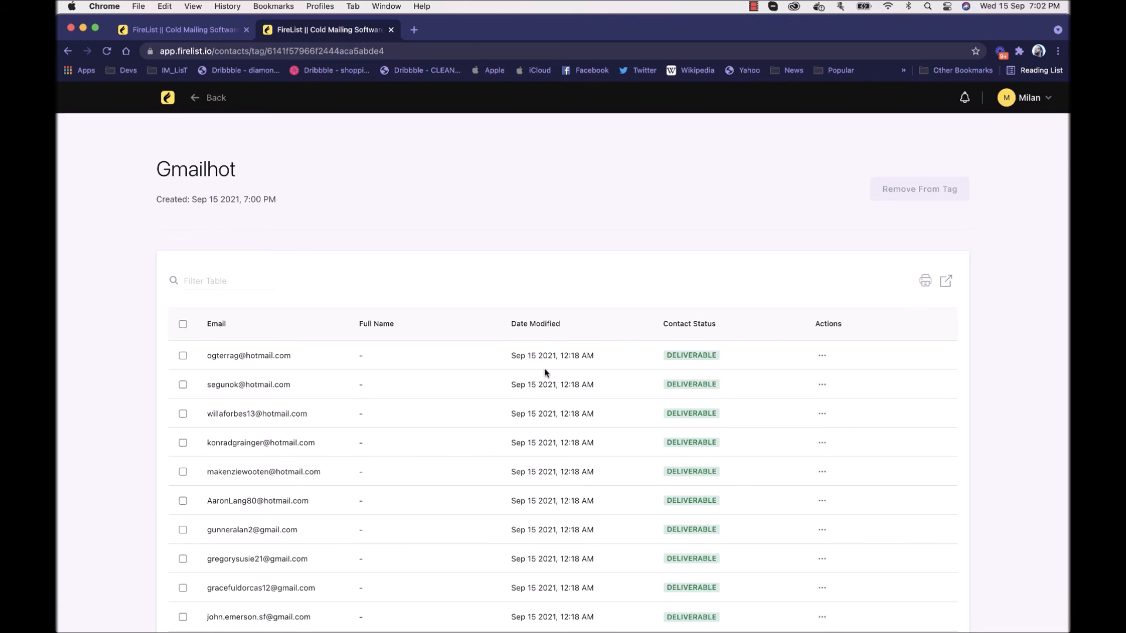
scroll(574, 463, down, 3)
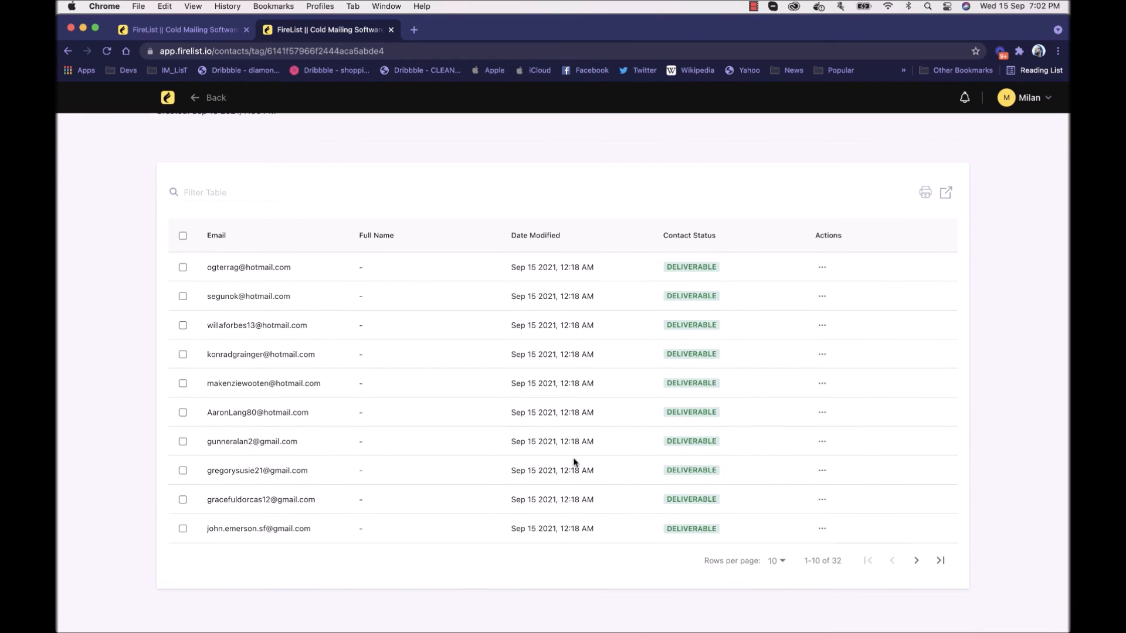
scroll(573, 464, up, 3)
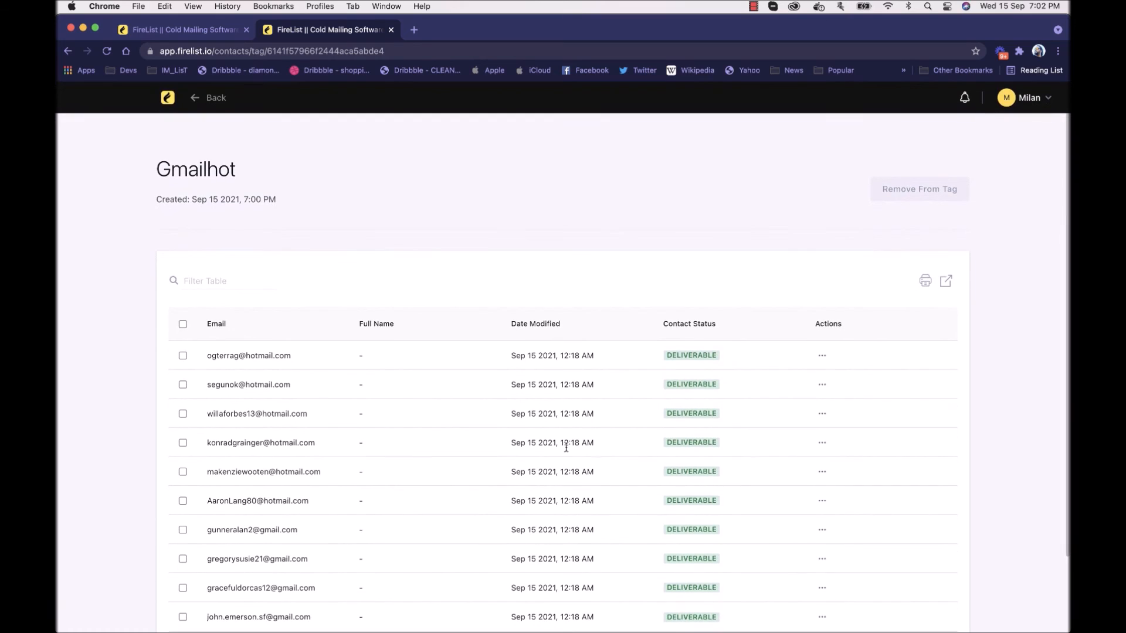
Step: Create a new broadcast named "Demo Broadcast1" with the HTML Editor option
click(169, 97)
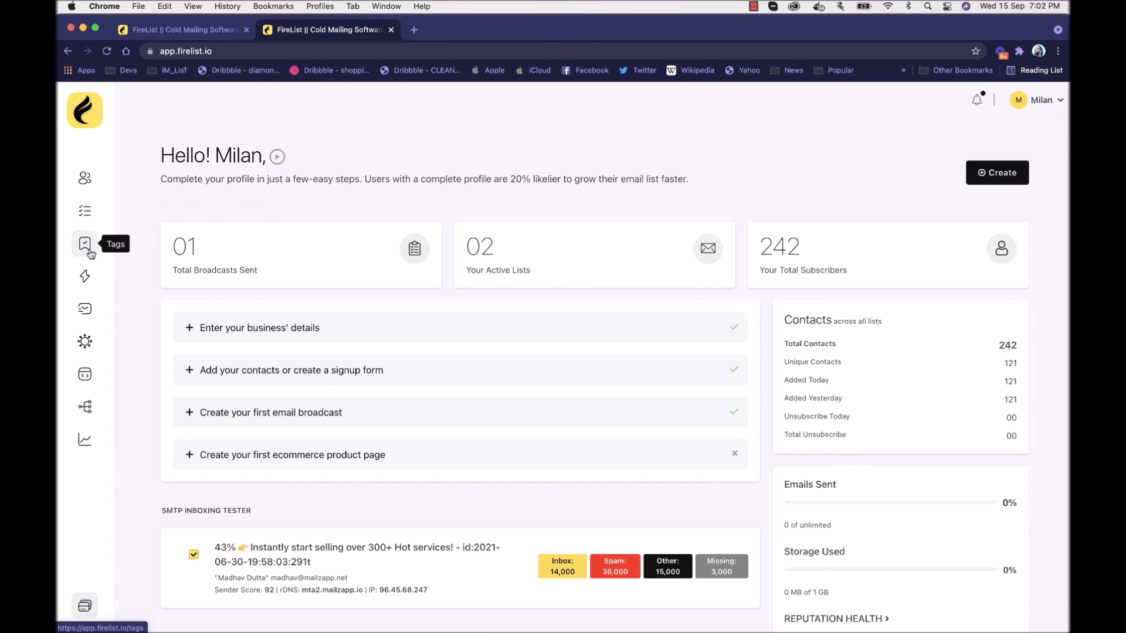
click(87, 284)
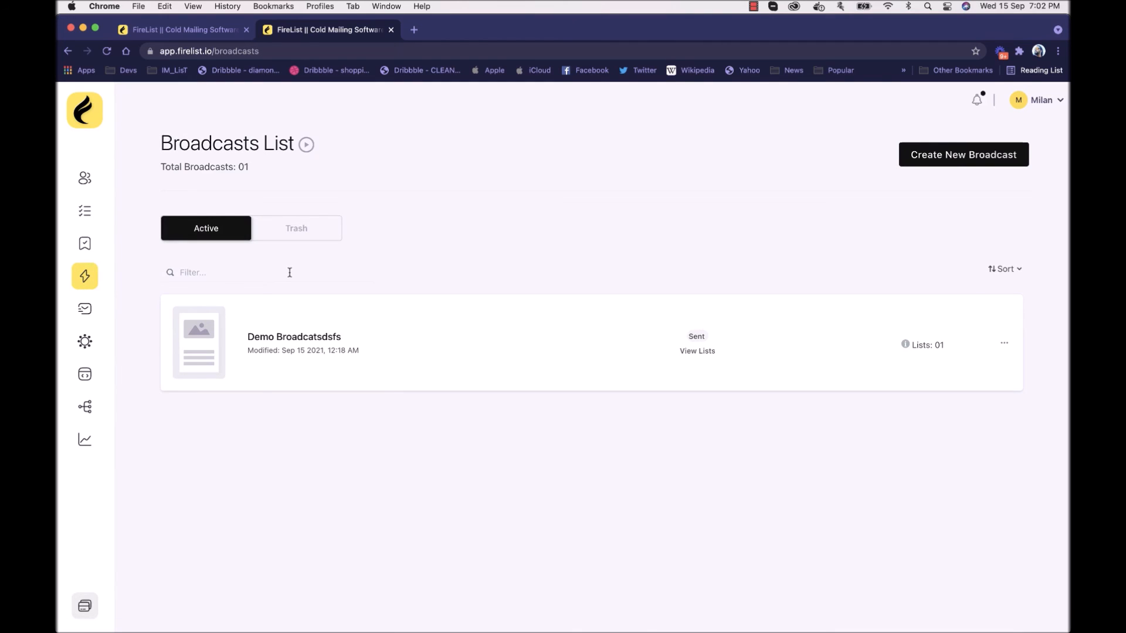
click(973, 167)
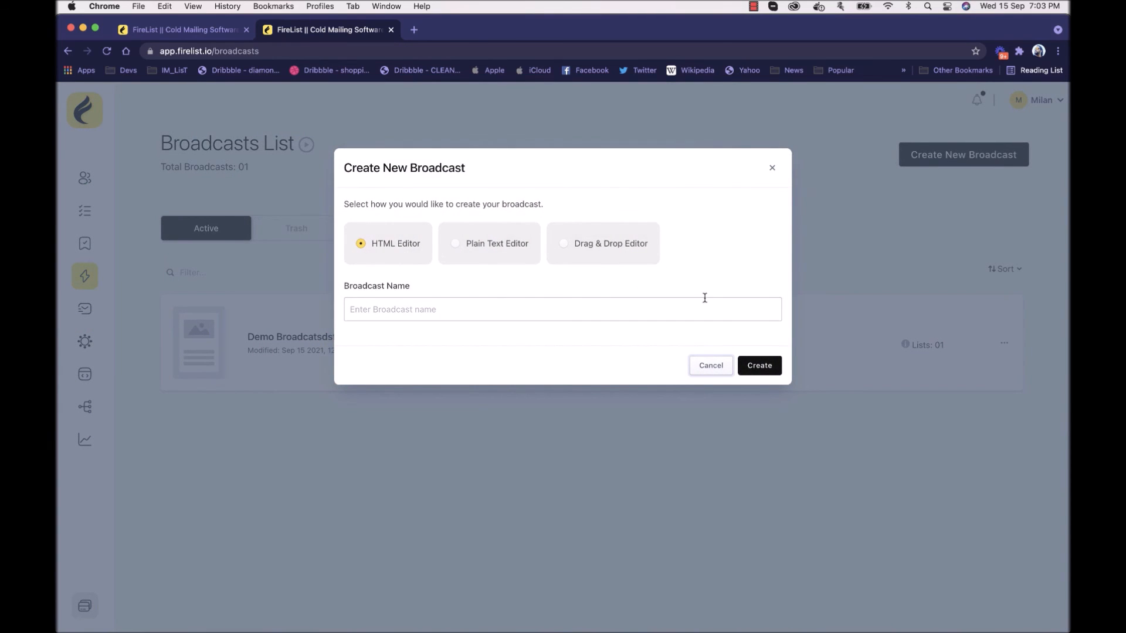
click(474, 309)
text(Demo B)
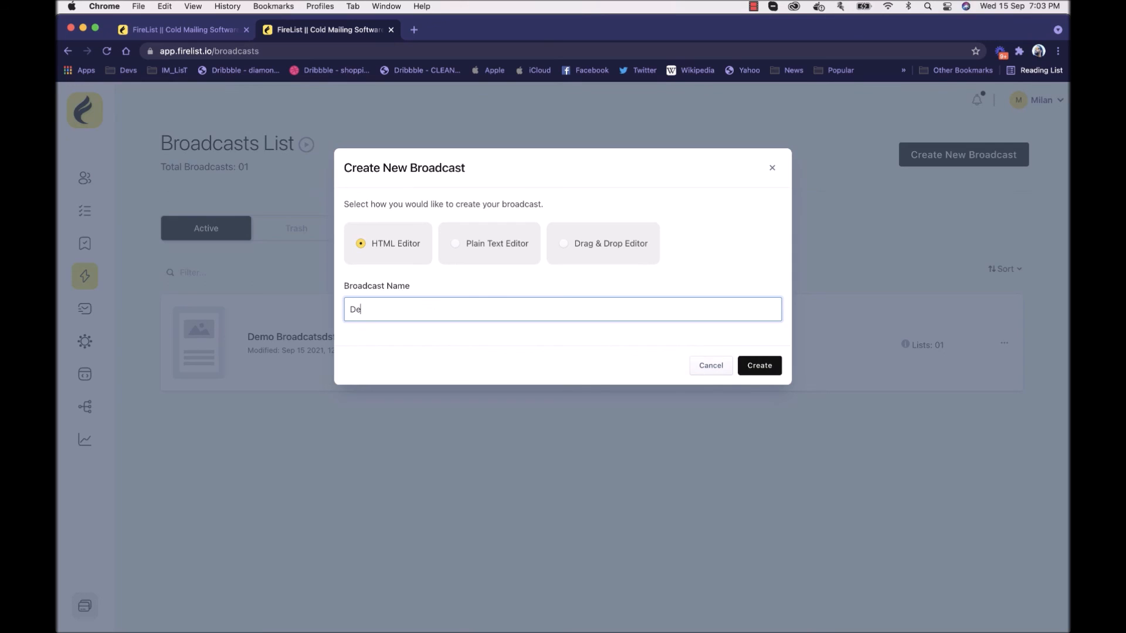
text(roadcast1)
click(764, 363)
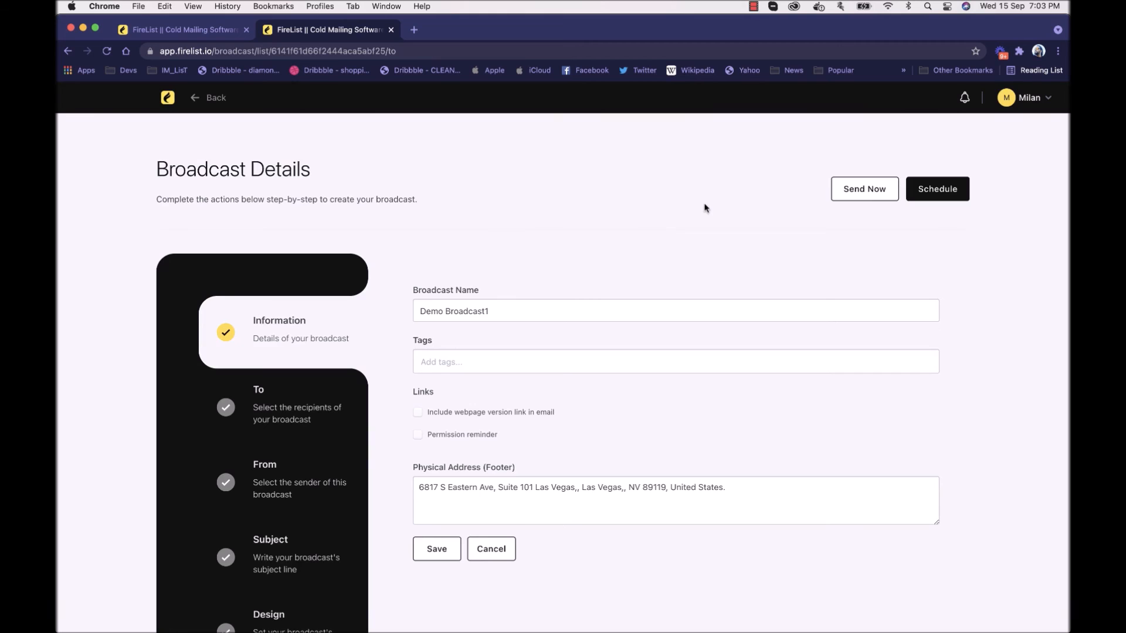
Step: Save the broadcast's information section and set "[List] Name of List" as the saved Send To recipient
scroll(462, 263, down, 3)
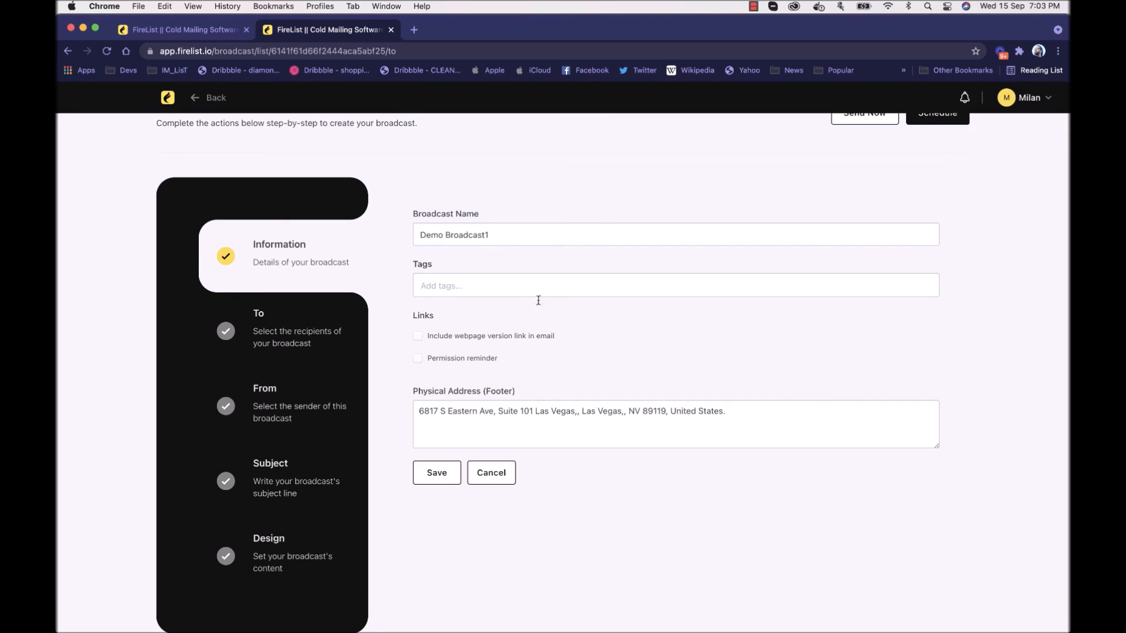
click(431, 467)
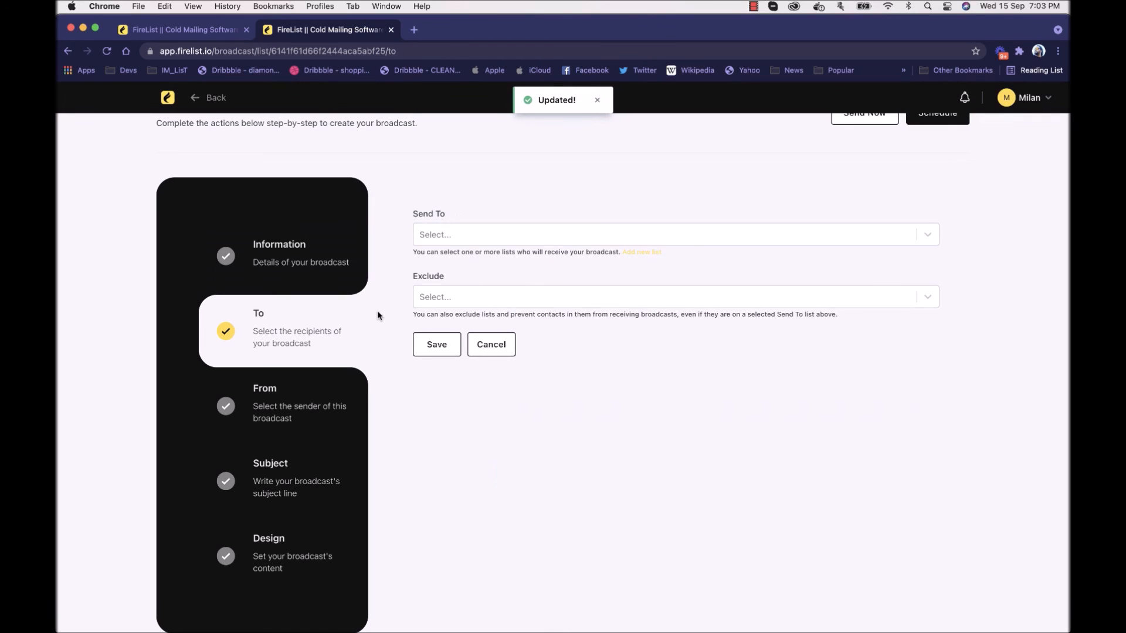
click(473, 234)
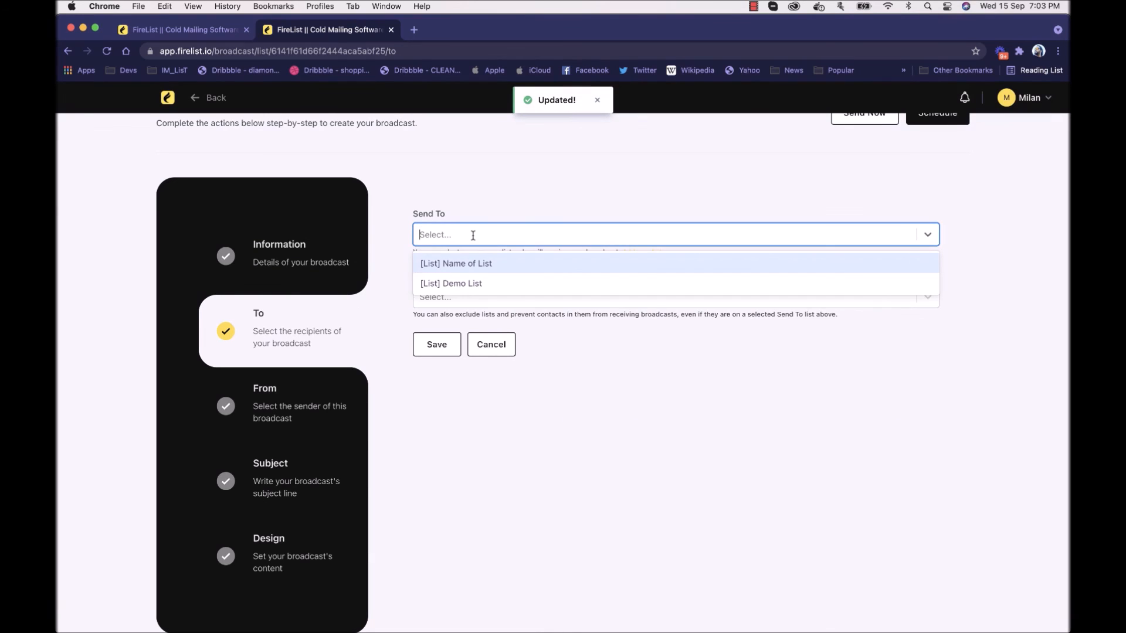
click(478, 265)
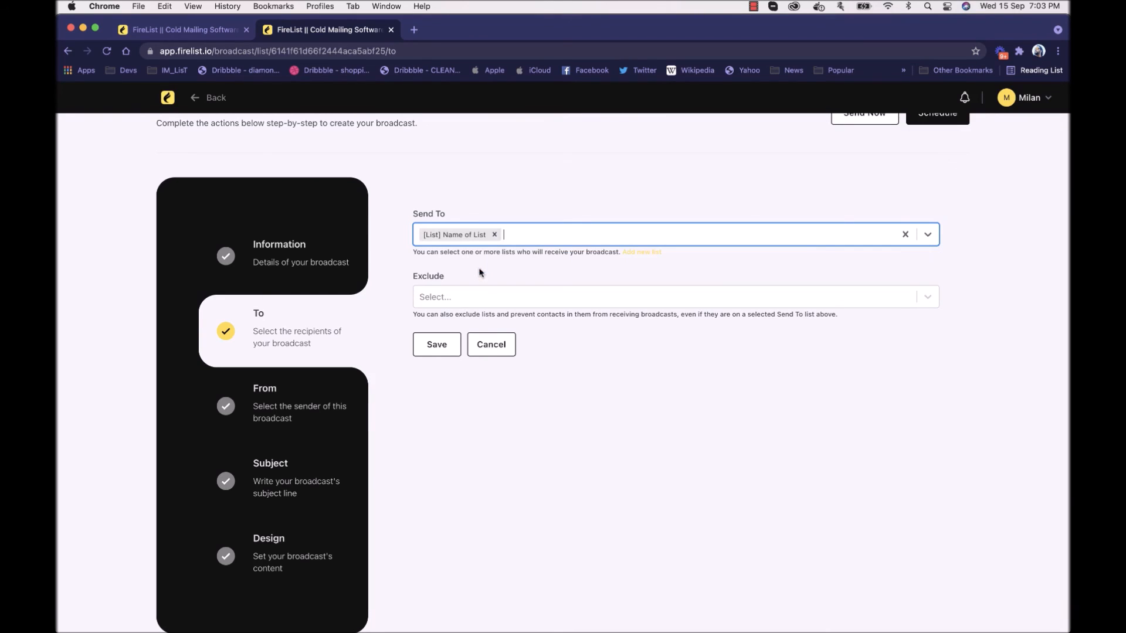
click(450, 350)
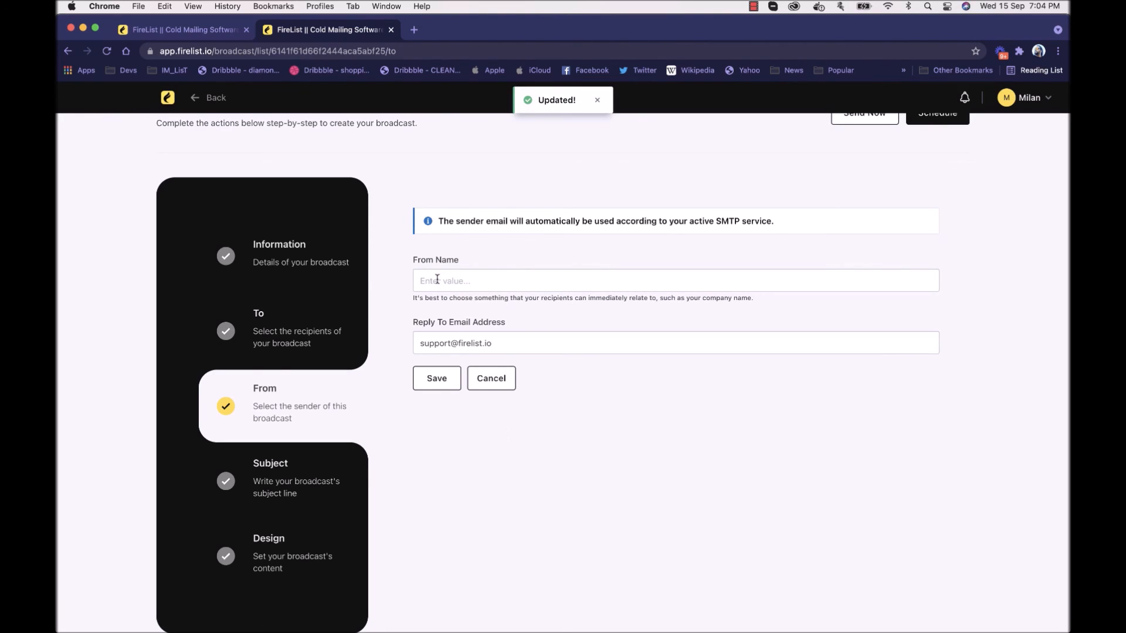
Step: Enter the sender's full name as the broadcast's From Name and save the sender details
click(455, 278)
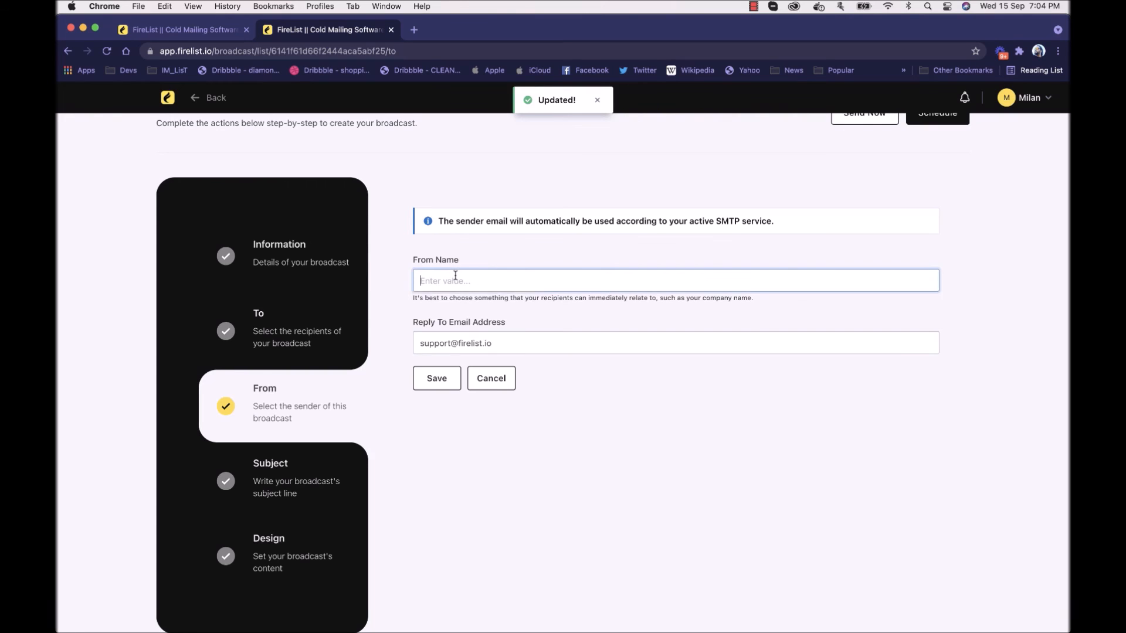
click(493, 250)
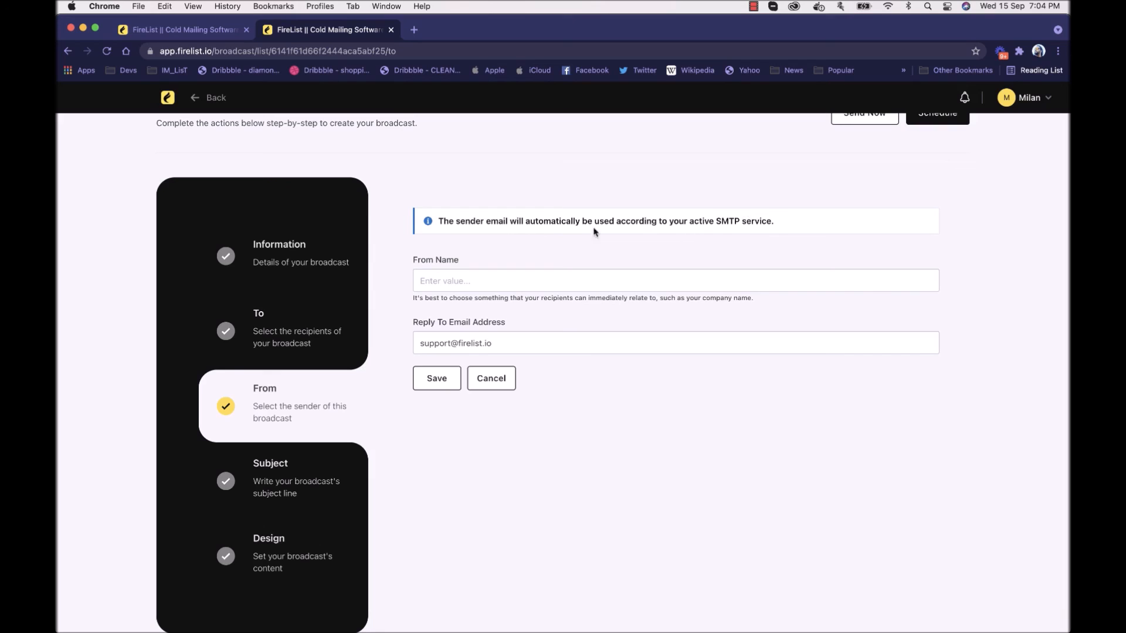
click(452, 282)
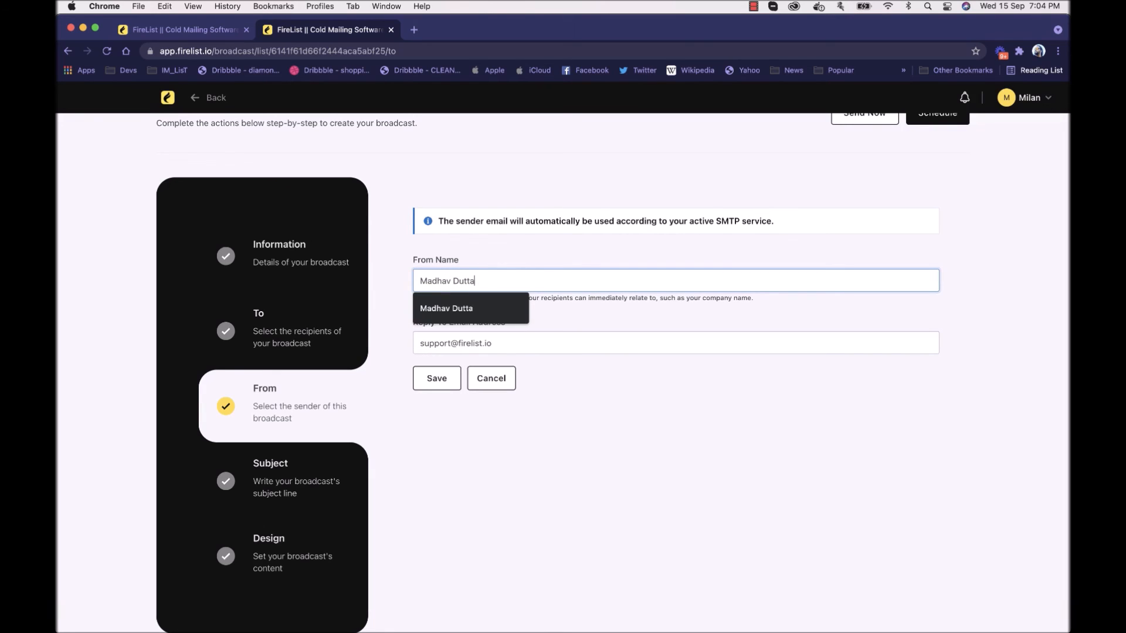
click(457, 308)
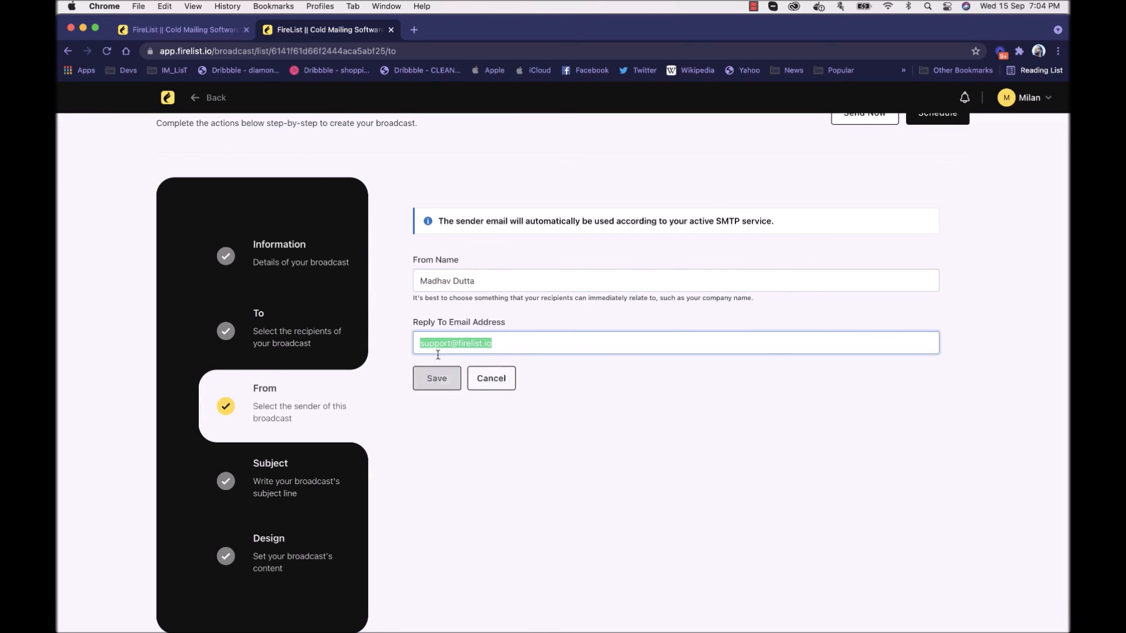
click(449, 384)
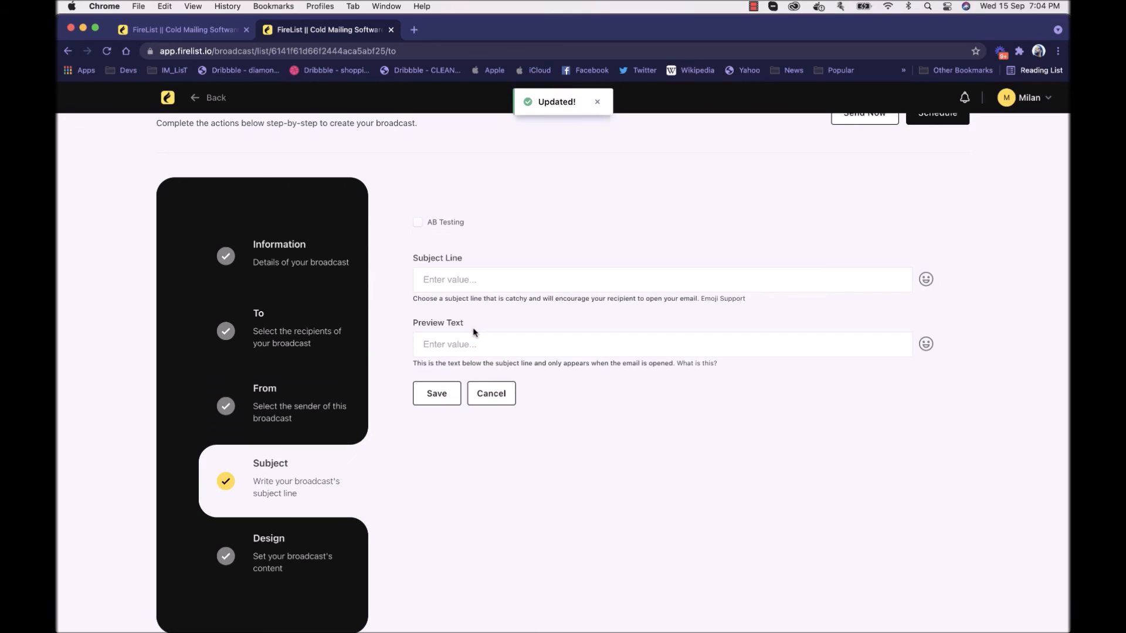
Step: Try the AB Testing option, switch it back off, and write and save a single subject line for the broadcast
click(443, 224)
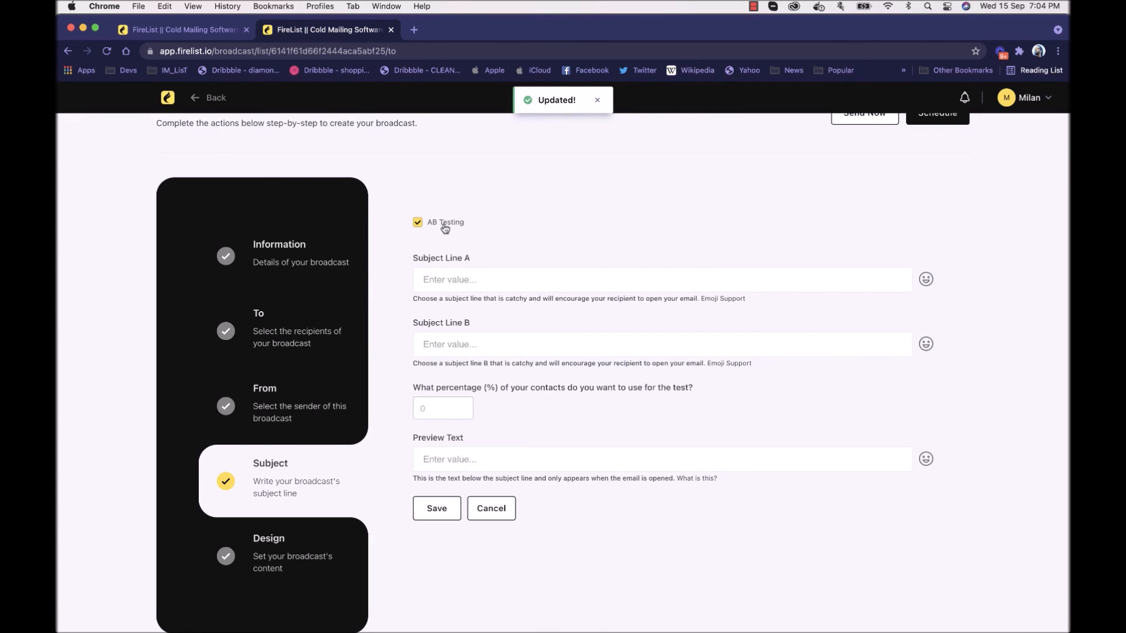
click(445, 223)
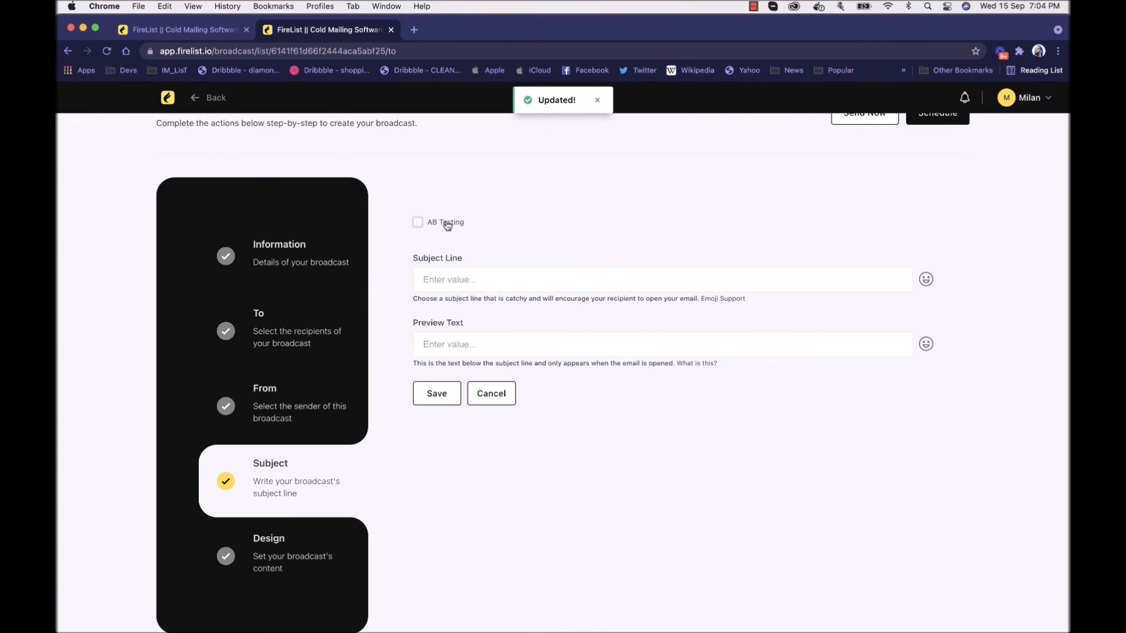
click(471, 280)
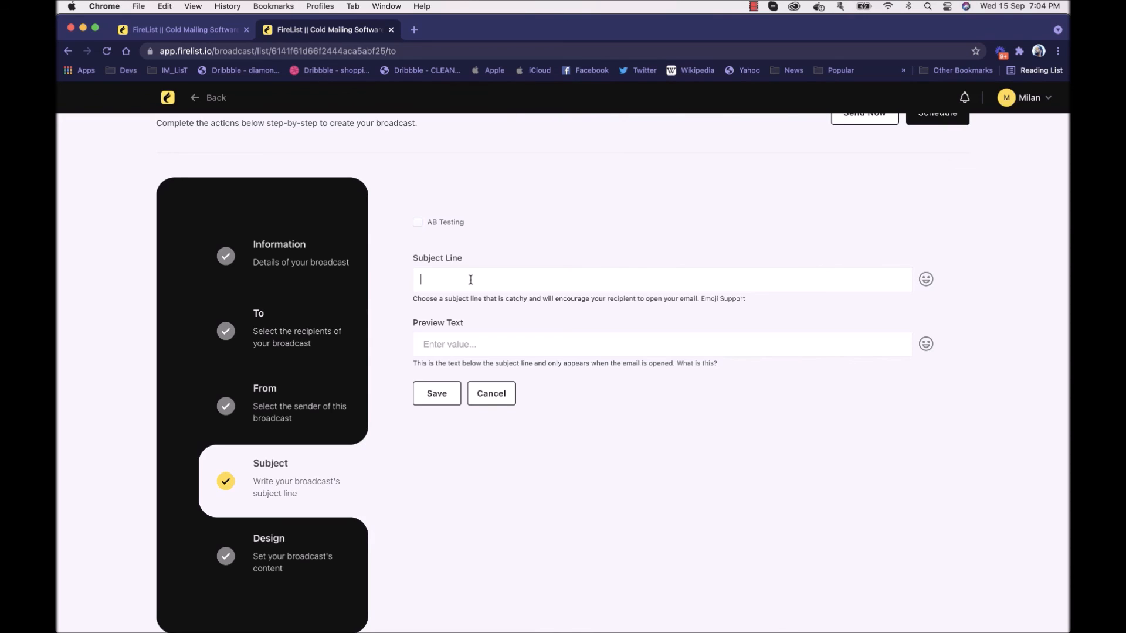
text(Heyt ere we)
key(BackSpace)
key(BackSpace)
key(BackSpace)
click(428, 397)
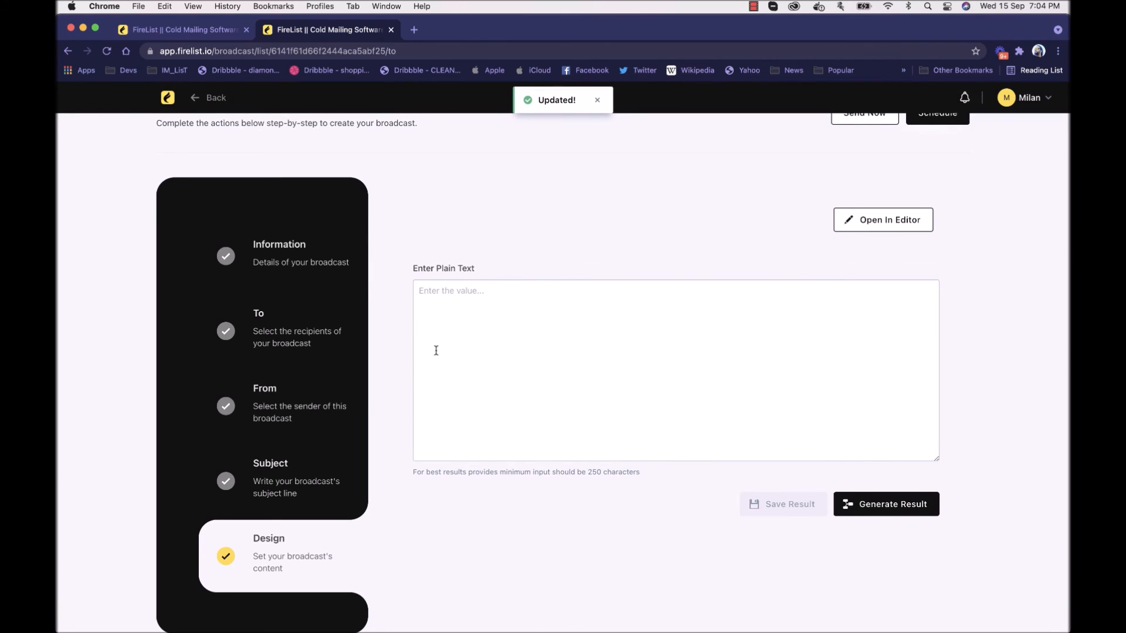
Step: Search Google for "james bond" in a new browser tab
click(415, 30)
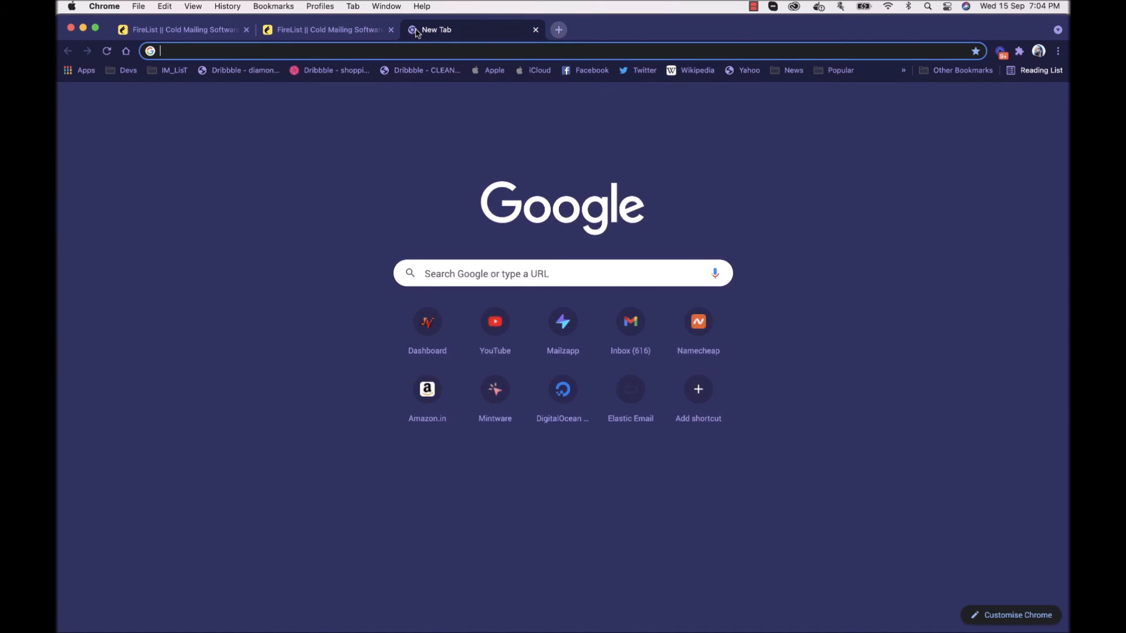
text(jame)
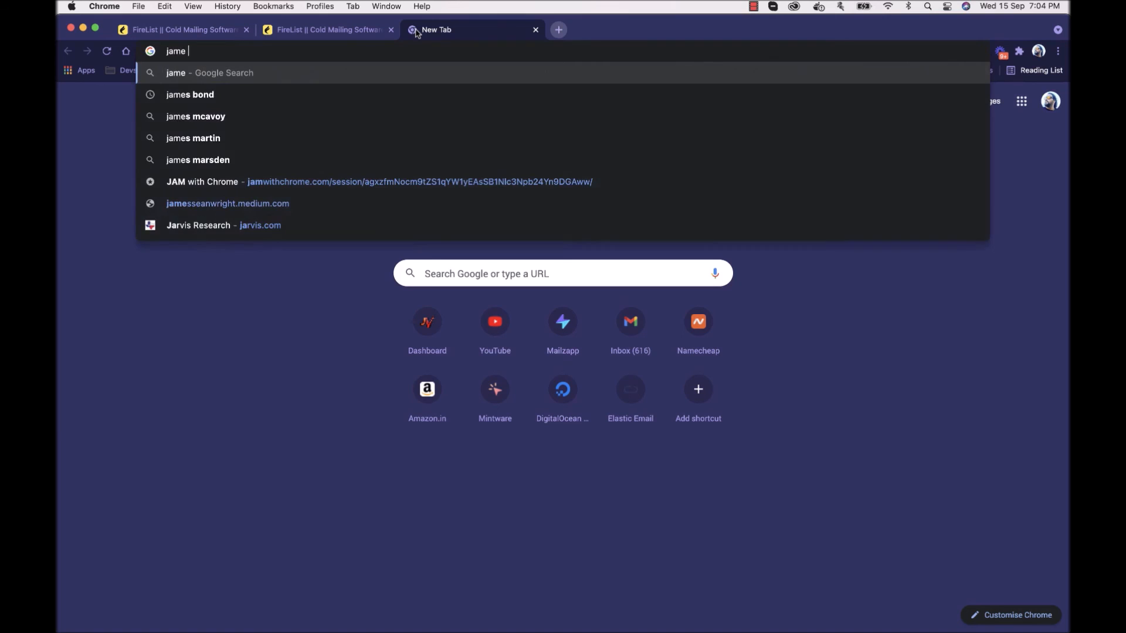
key(Escape)
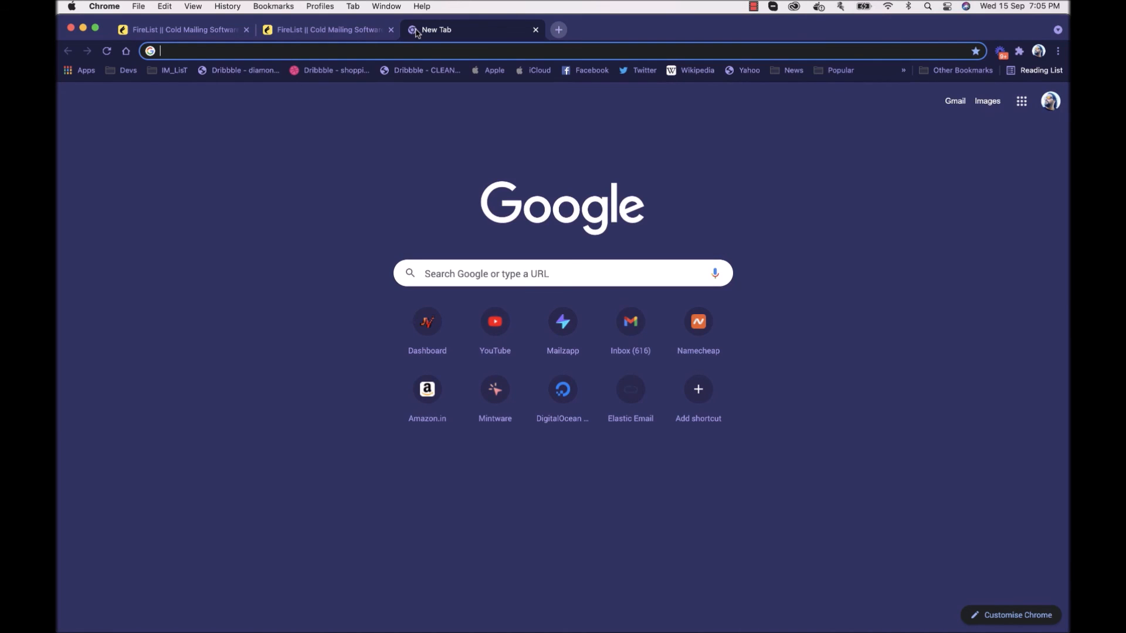
text(james)
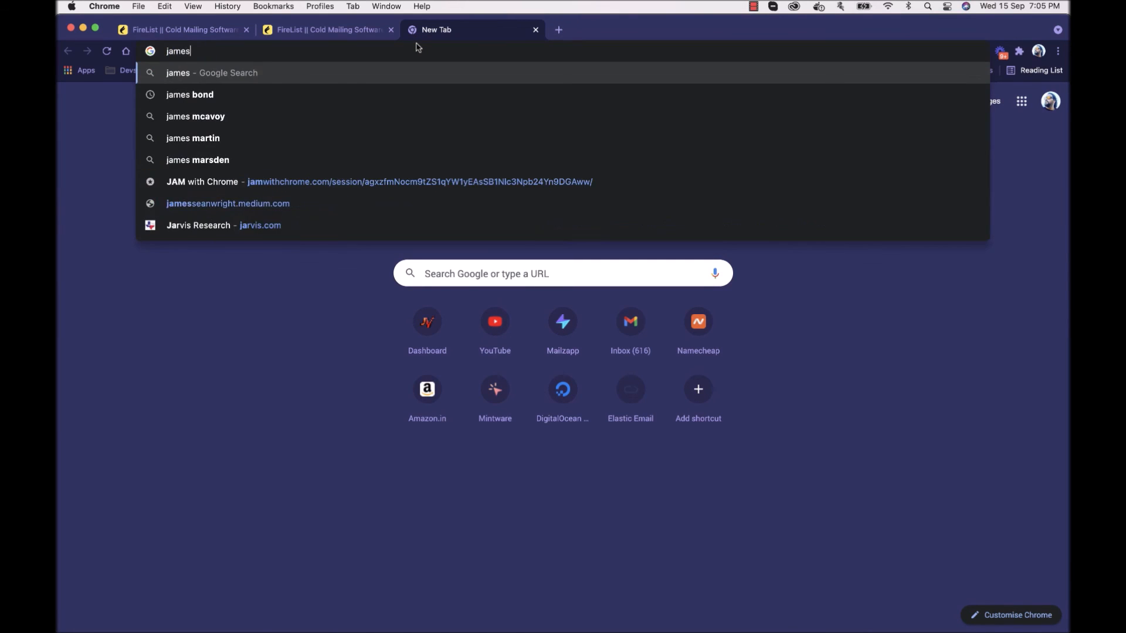
text( bond)
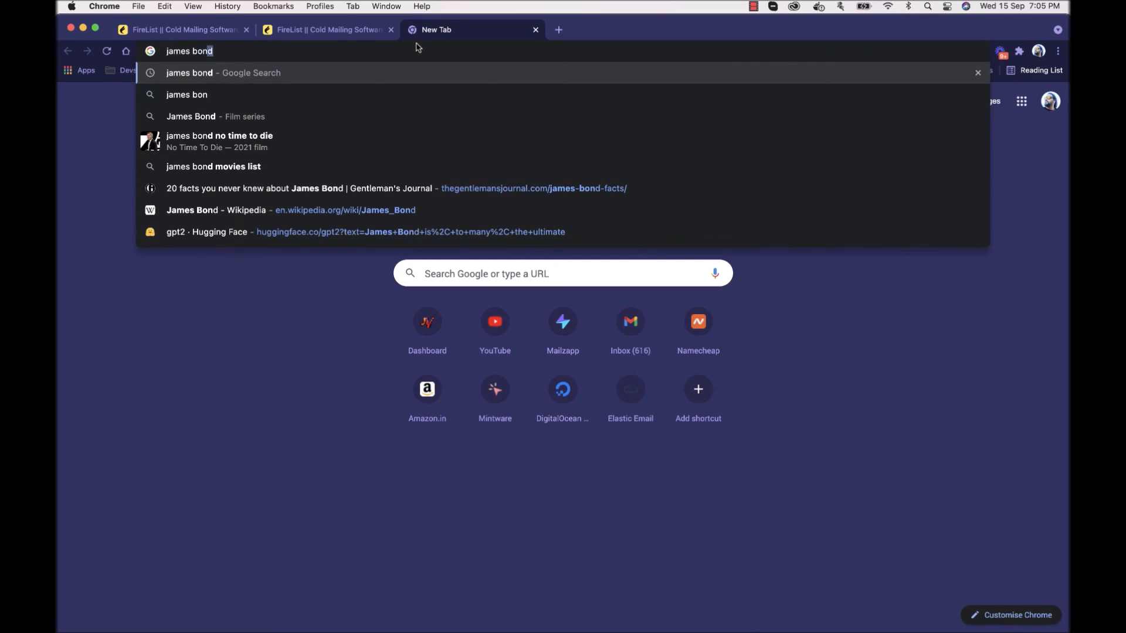
key(Return)
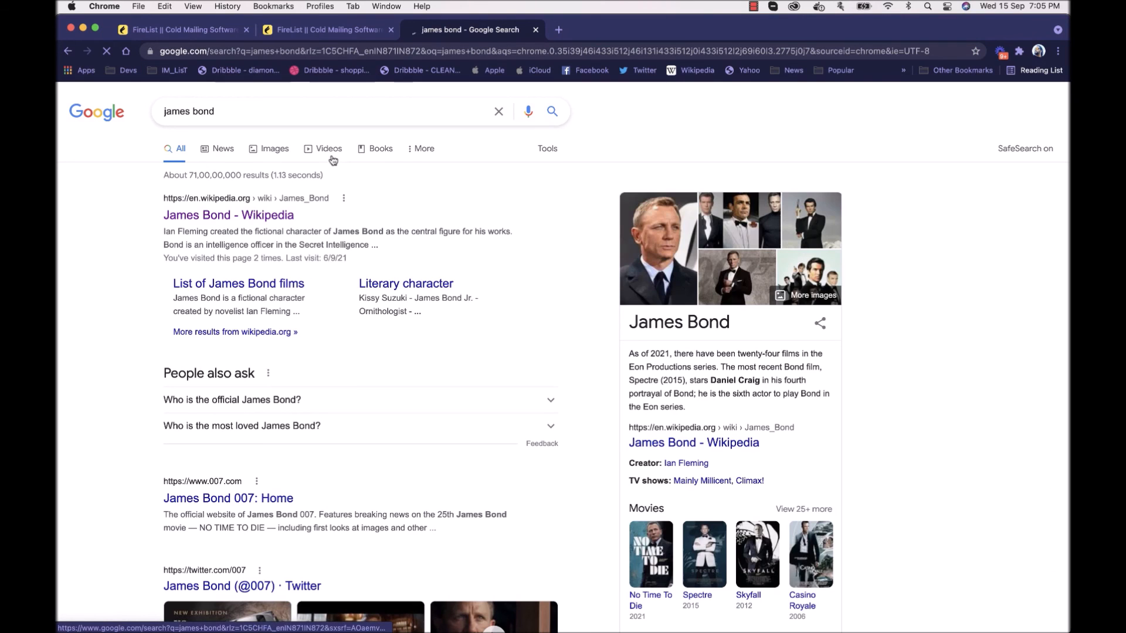
Step: Change the web search to "shakespeare" and open the Britannica article on William Shakespeare
double_click(237, 107)
triple_click(237, 108)
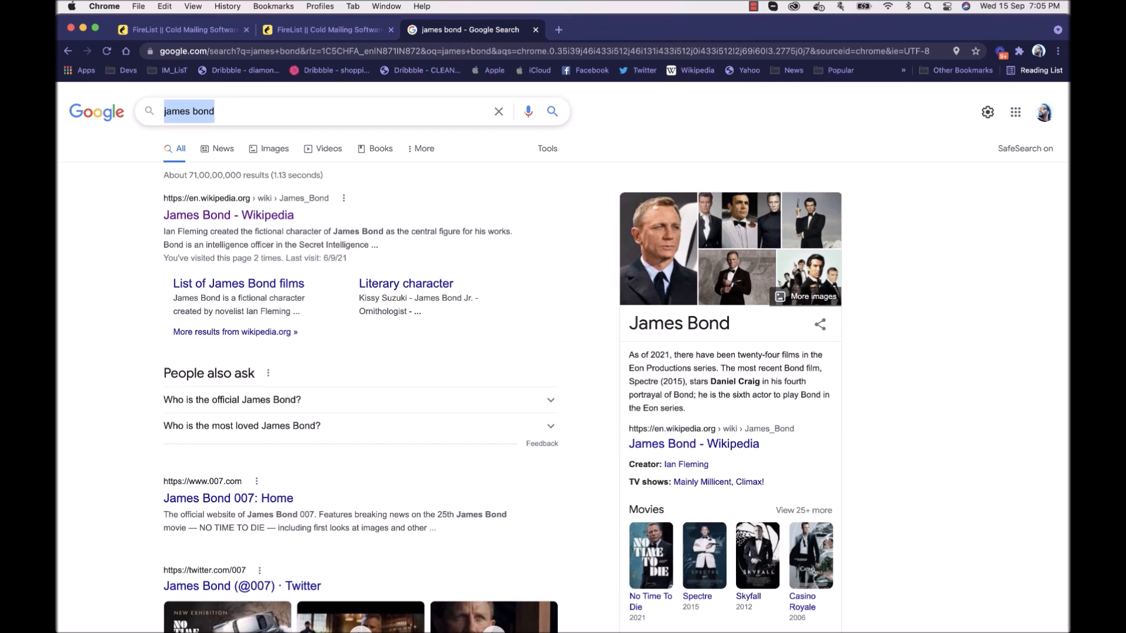
text(shake)
key(Down)
key(Down)
key(Down)
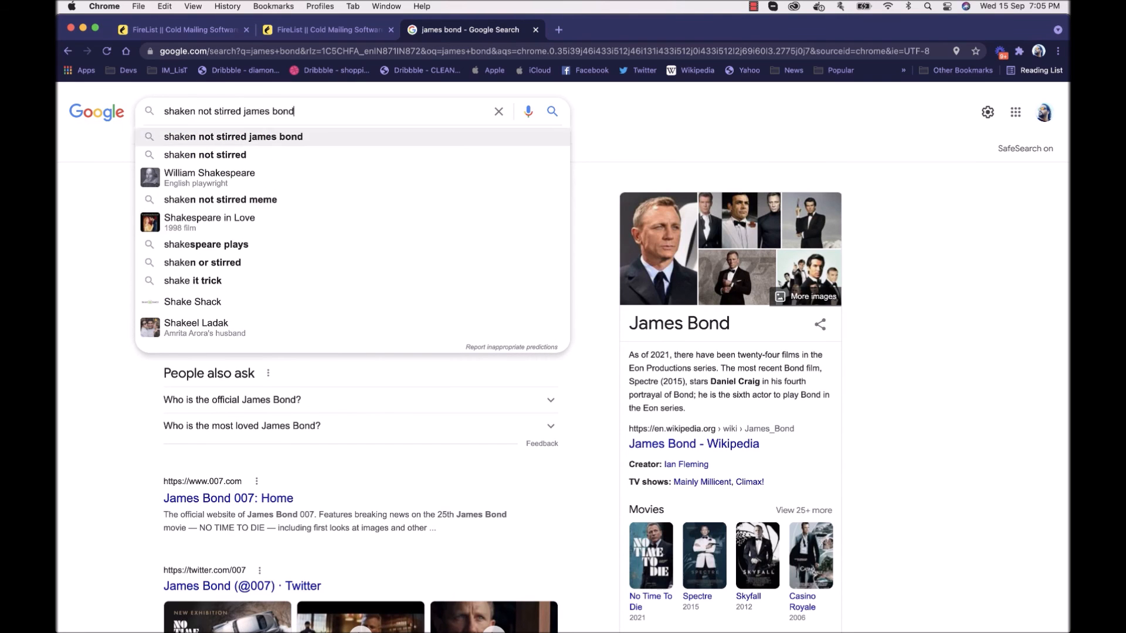
key(Return)
scroll(258, 246, down, 8)
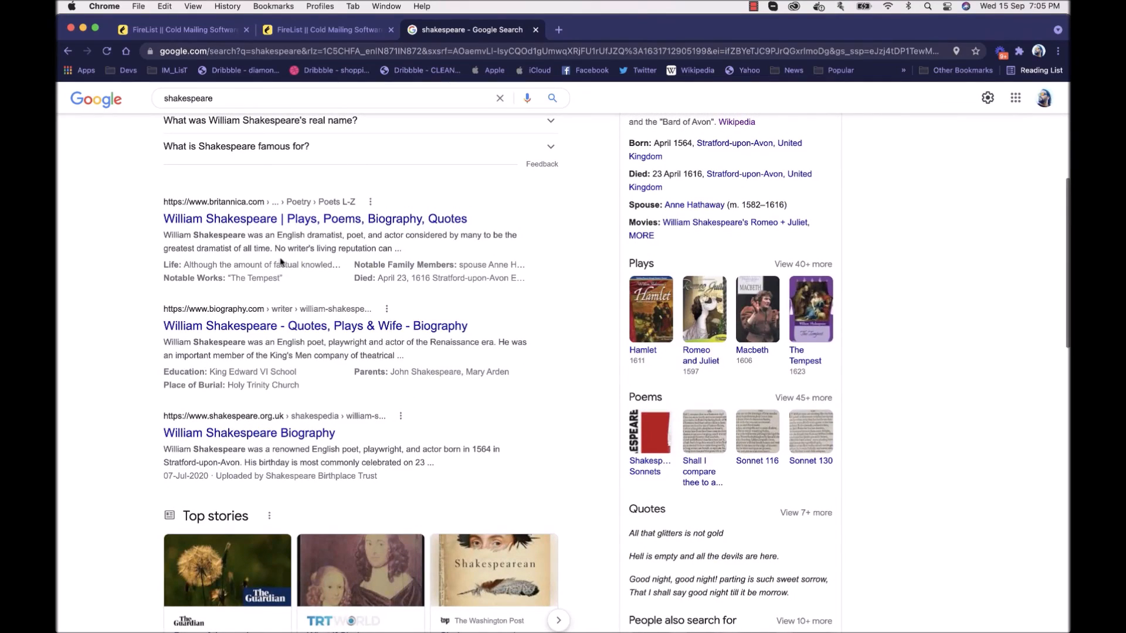
click(313, 225)
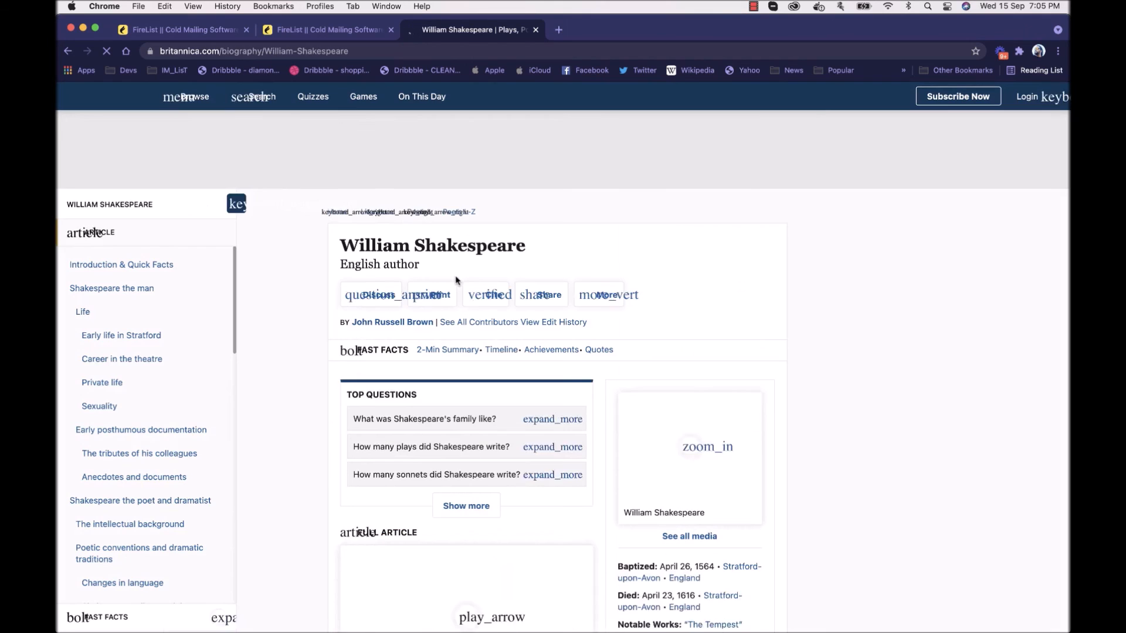
Step: Copy the article's paragraph beginning "Shakespeare occupies a position unique in world literature" into the broadcast's plain text, with an empty line above it
scroll(457, 280, down, 10)
scroll(457, 280, down, 8)
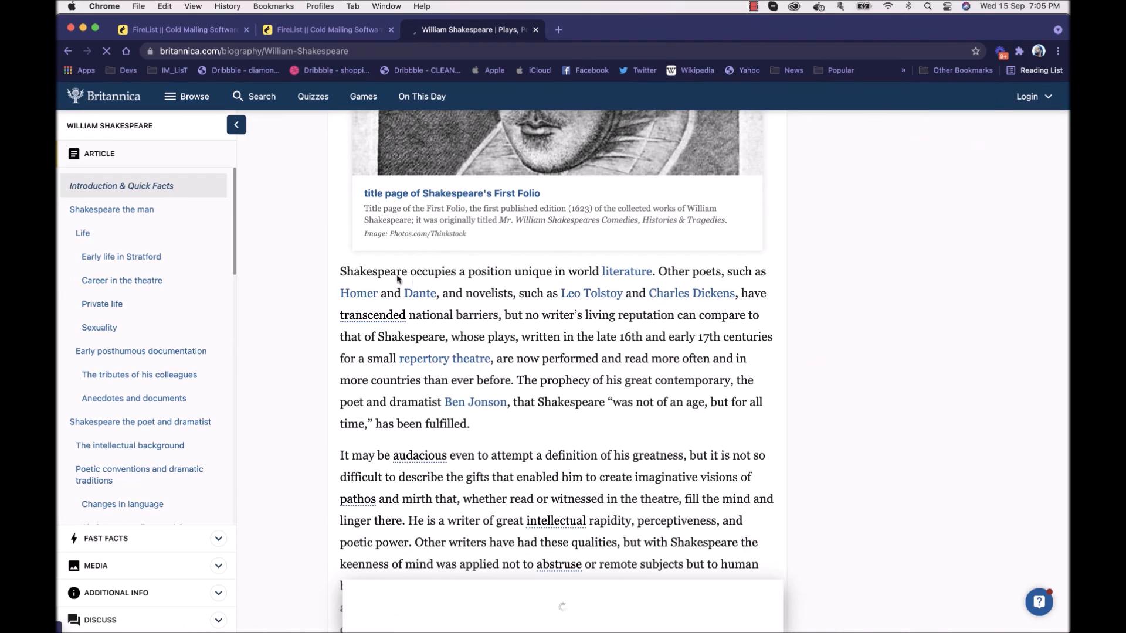
drag(340, 270, 492, 430)
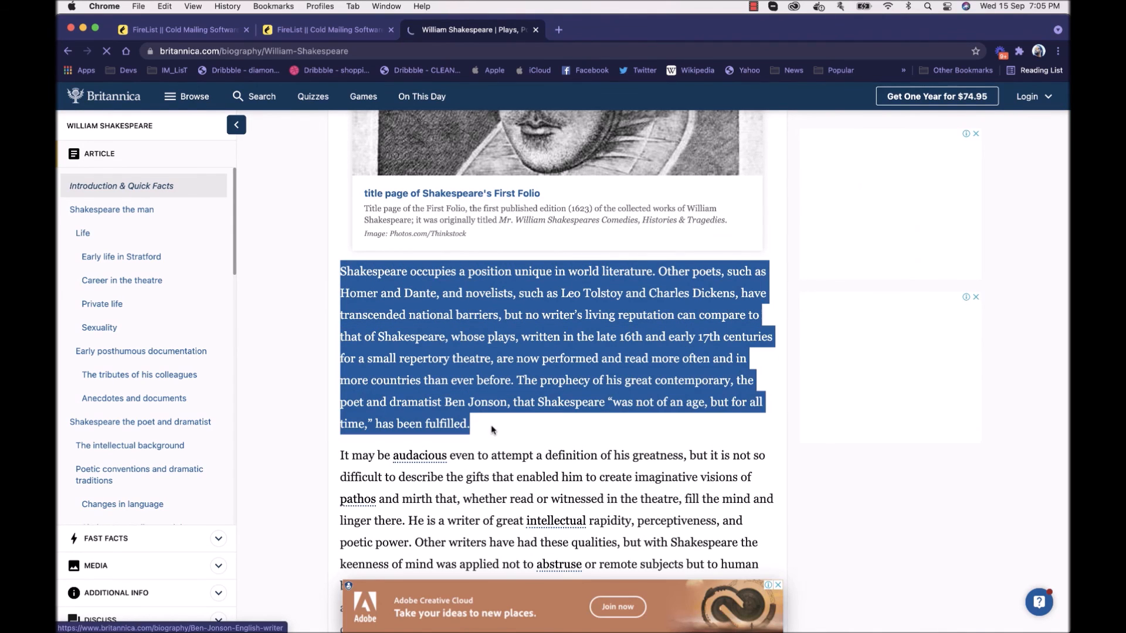
right_click(523, 329)
click(557, 355)
mouse_move(581, 619)
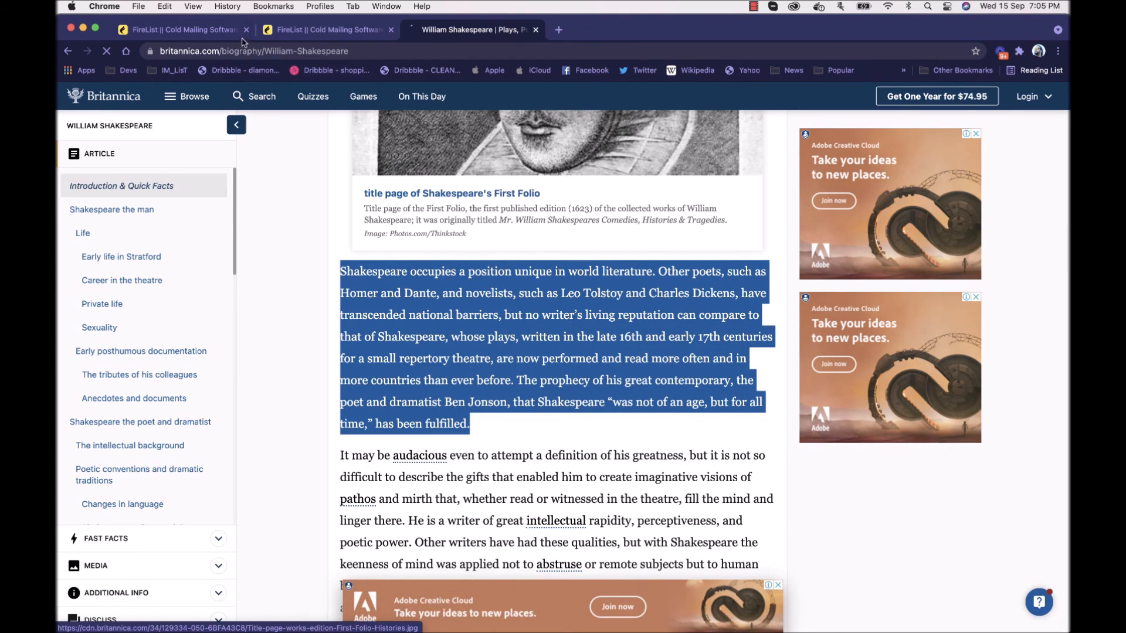
click(301, 31)
click(521, 339)
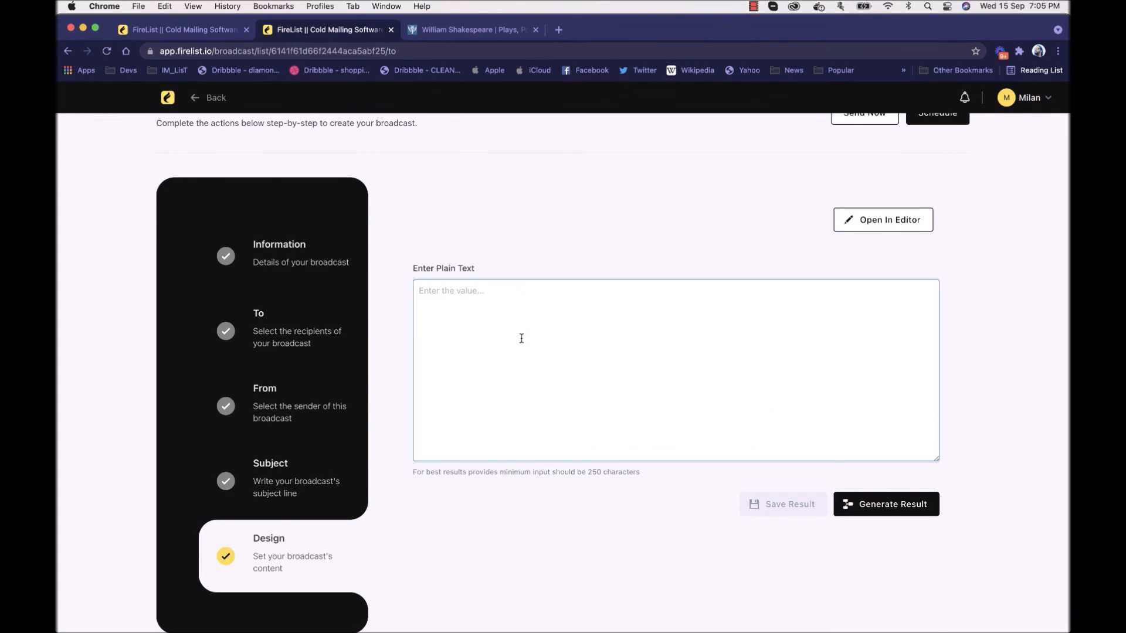
key(super+v)
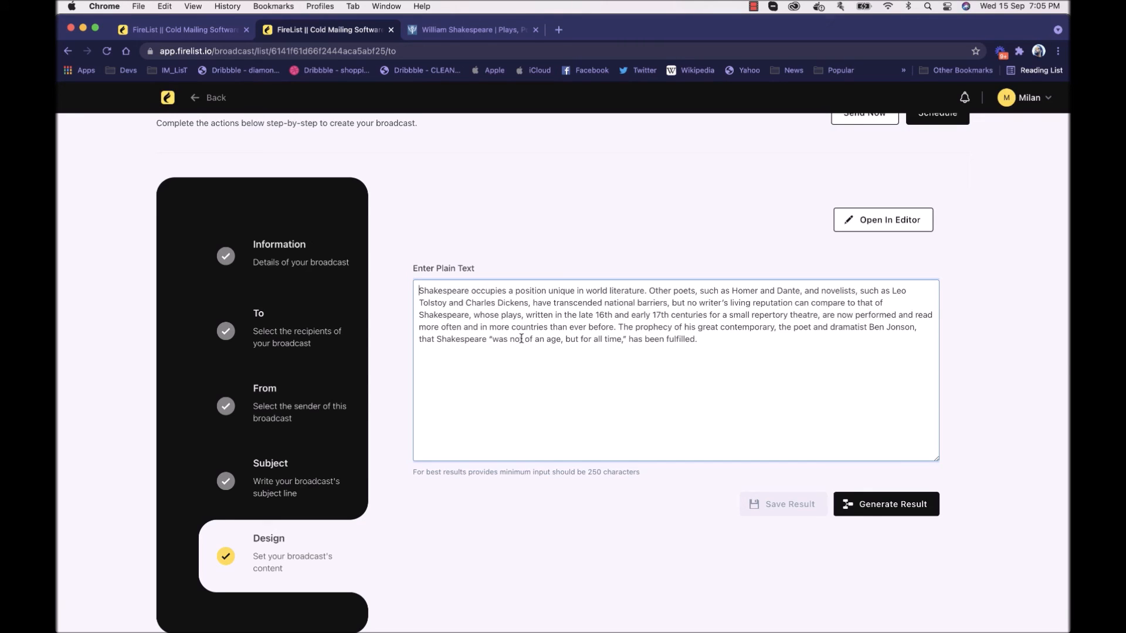
key(Return)
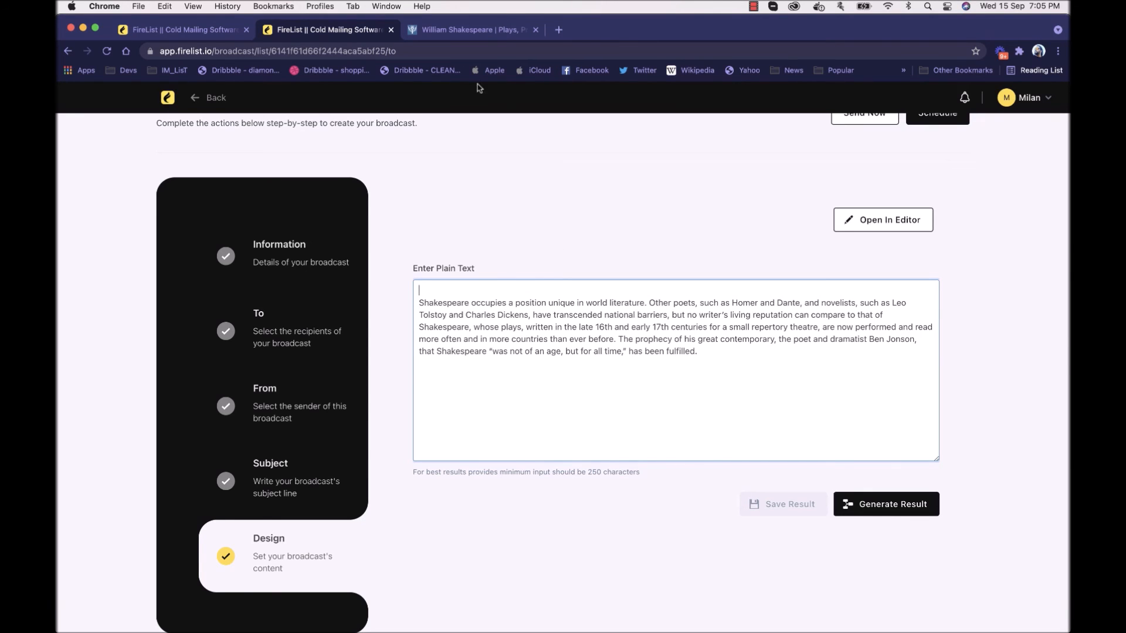
Step: Copy the Britannica article's introductory paragraph on William Shakespeare and add it above the existing paragraph in the broadcast's plain text
click(472, 30)
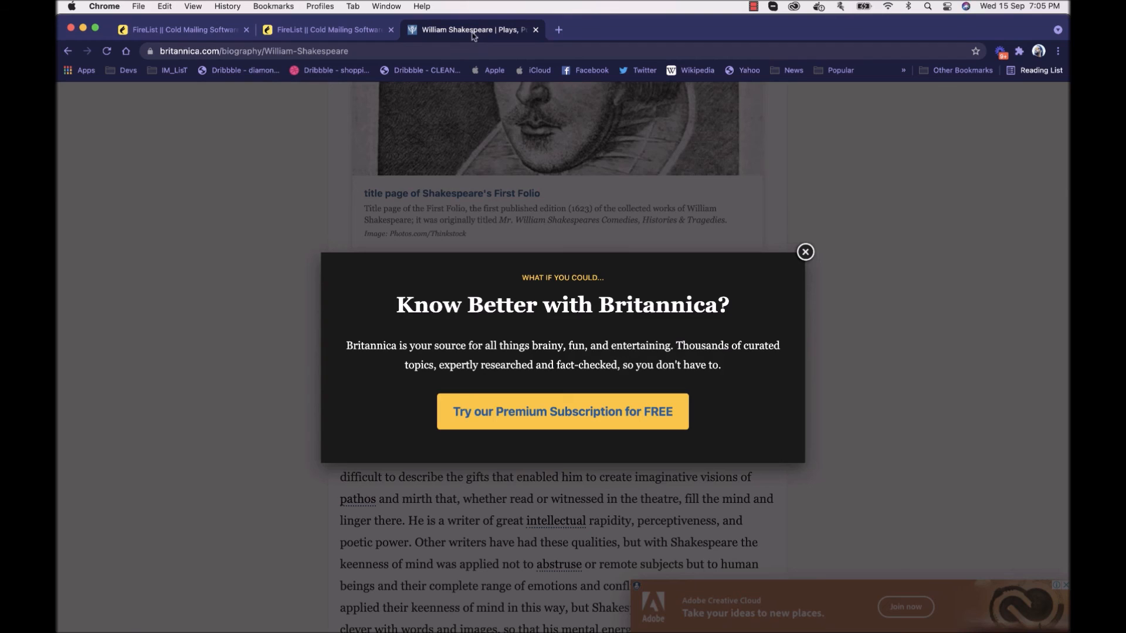
click(804, 253)
scroll(804, 253, up, 10)
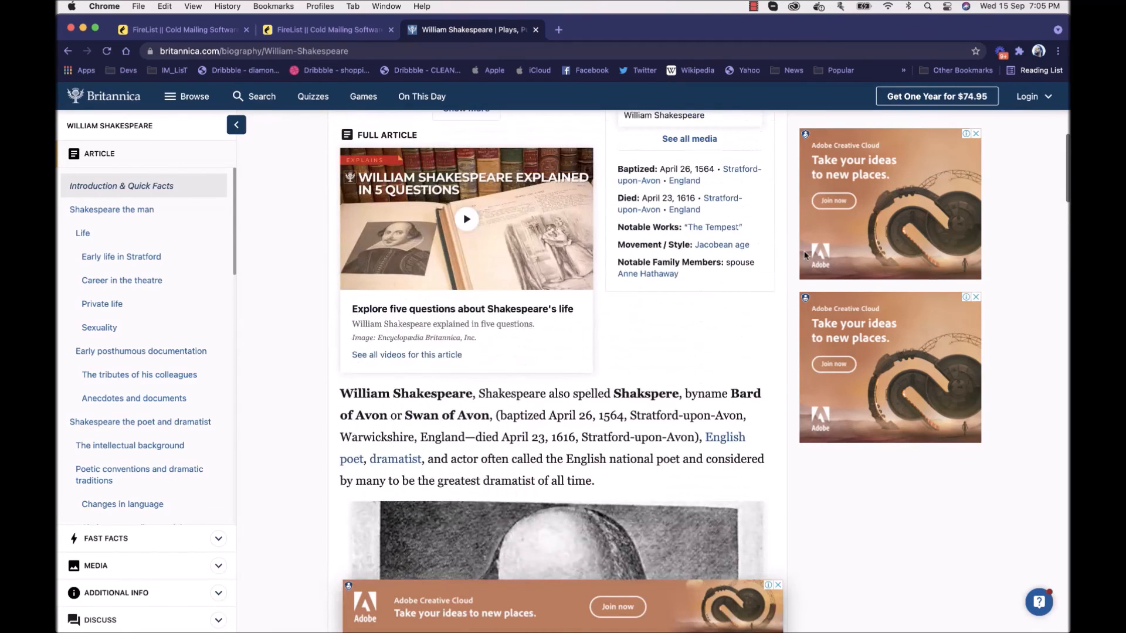
drag(342, 394, 631, 480)
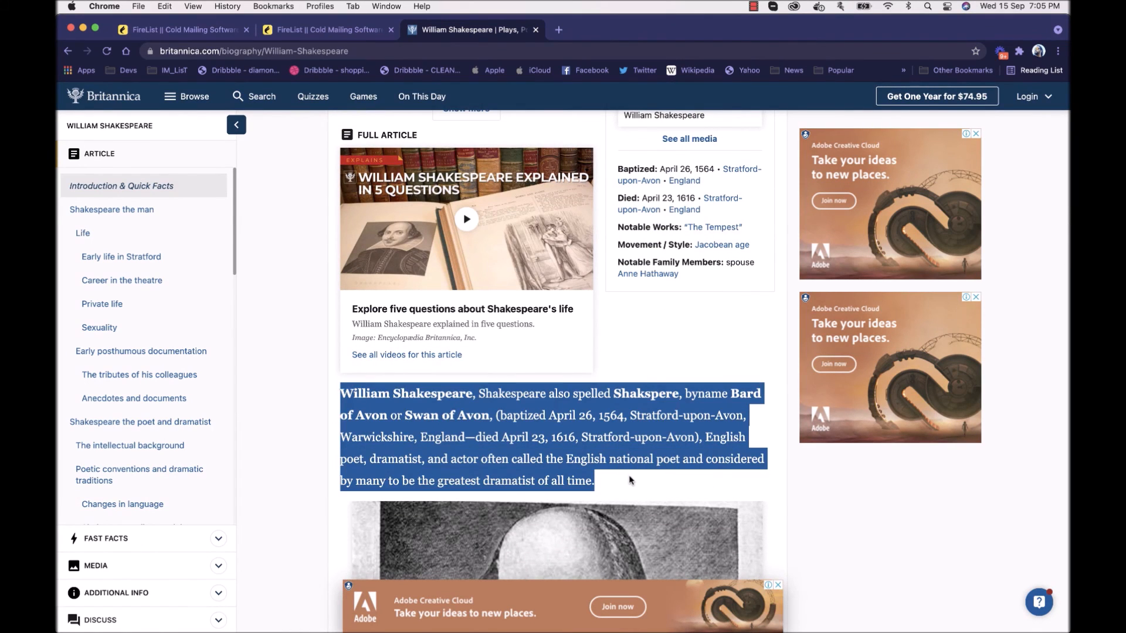
click(331, 34)
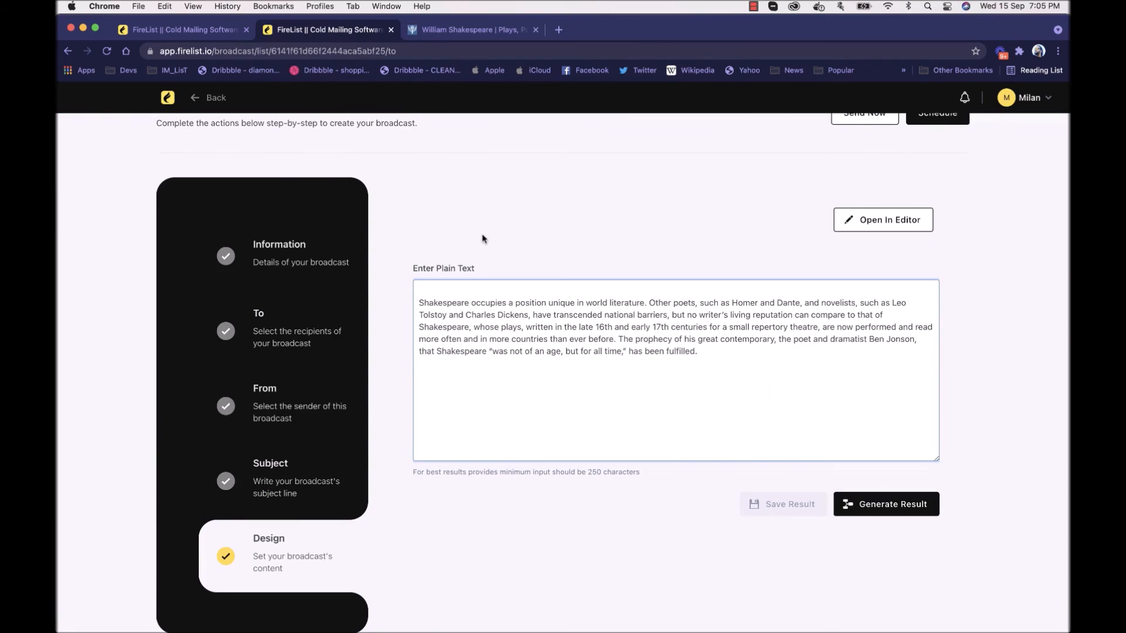
key(super+v)
key(Return)
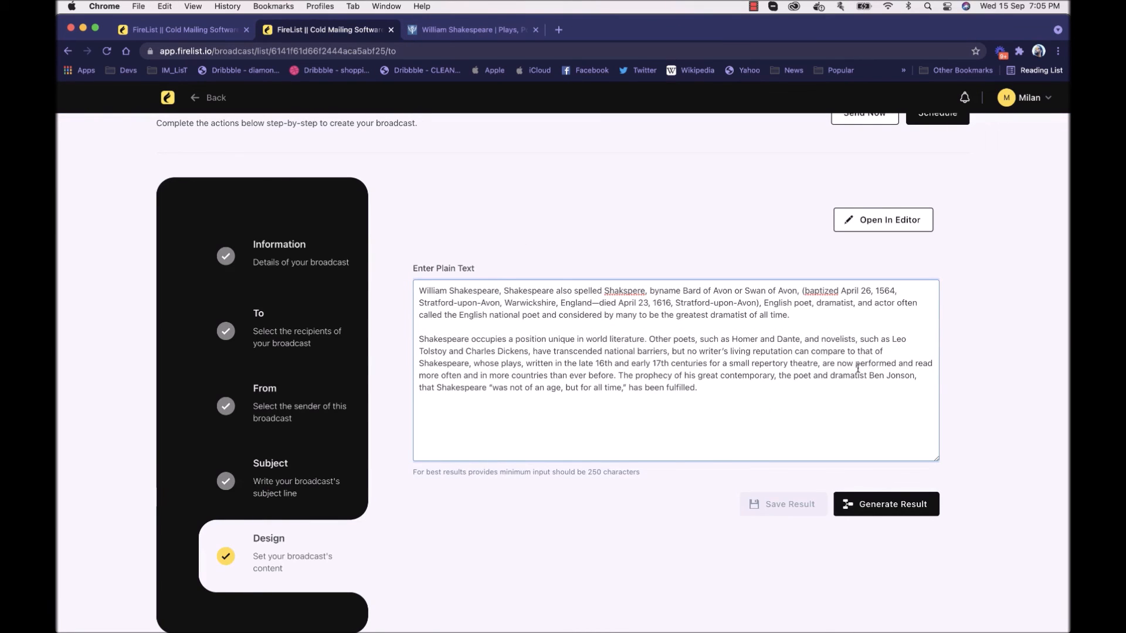
Step: Generate the AI results from the plain text and review the generated tags
click(872, 498)
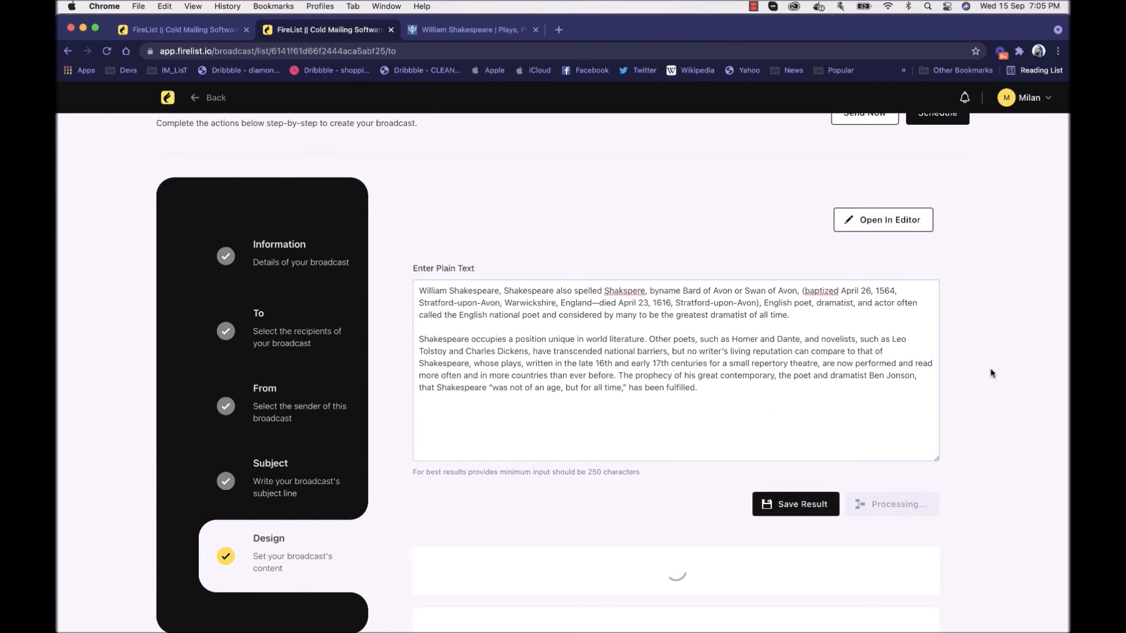
scroll(991, 374, down, 4)
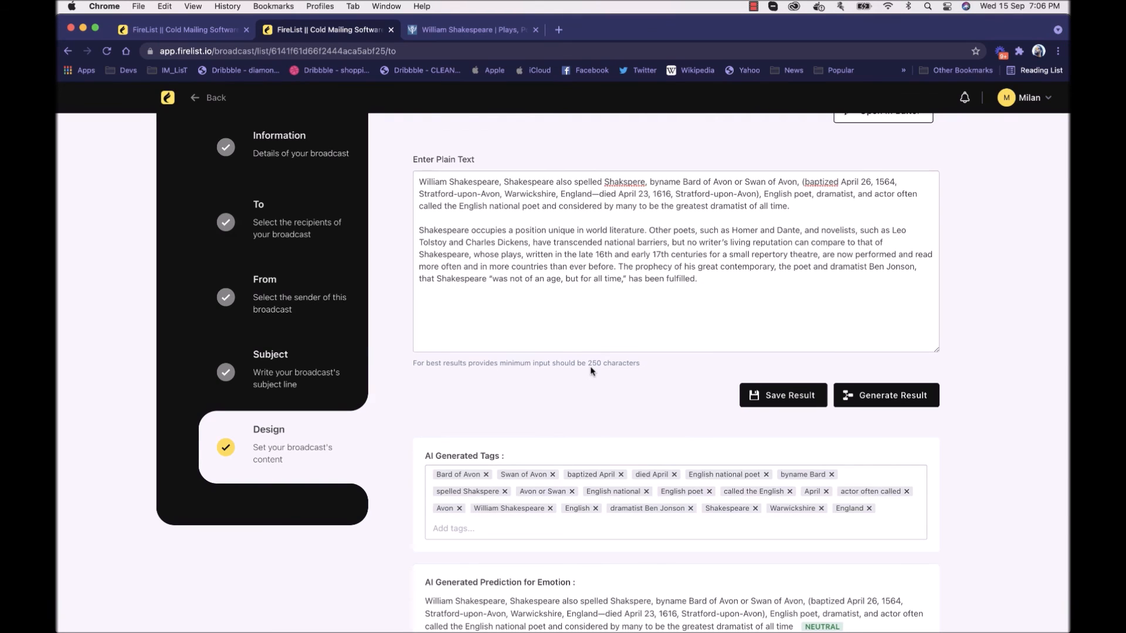
scroll(593, 373, down, 5)
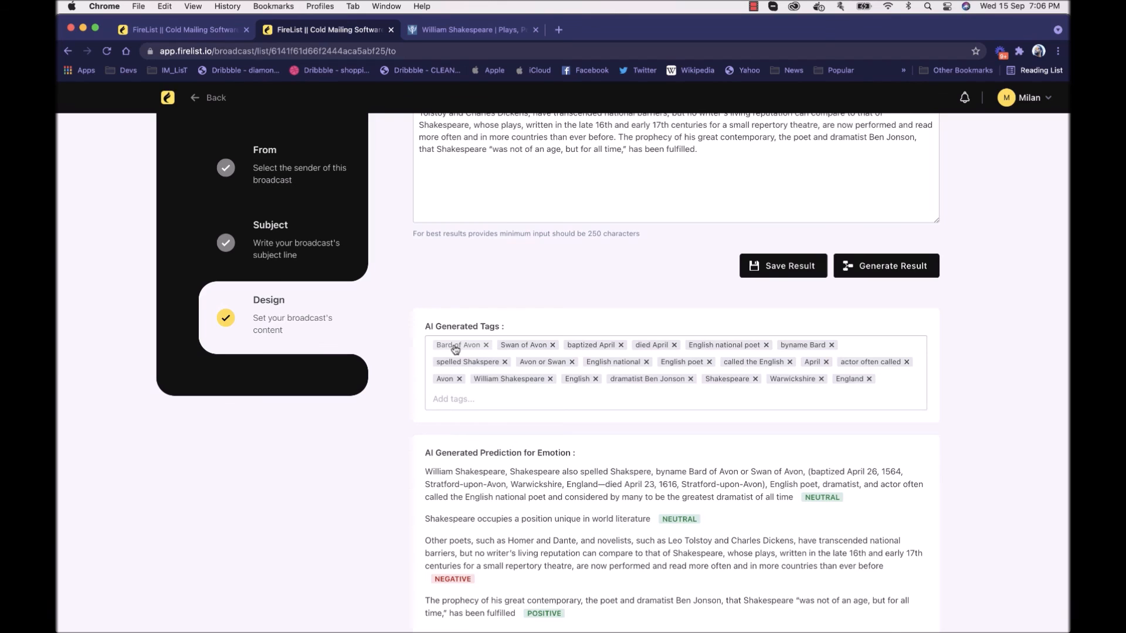
scroll(455, 351, up, 5)
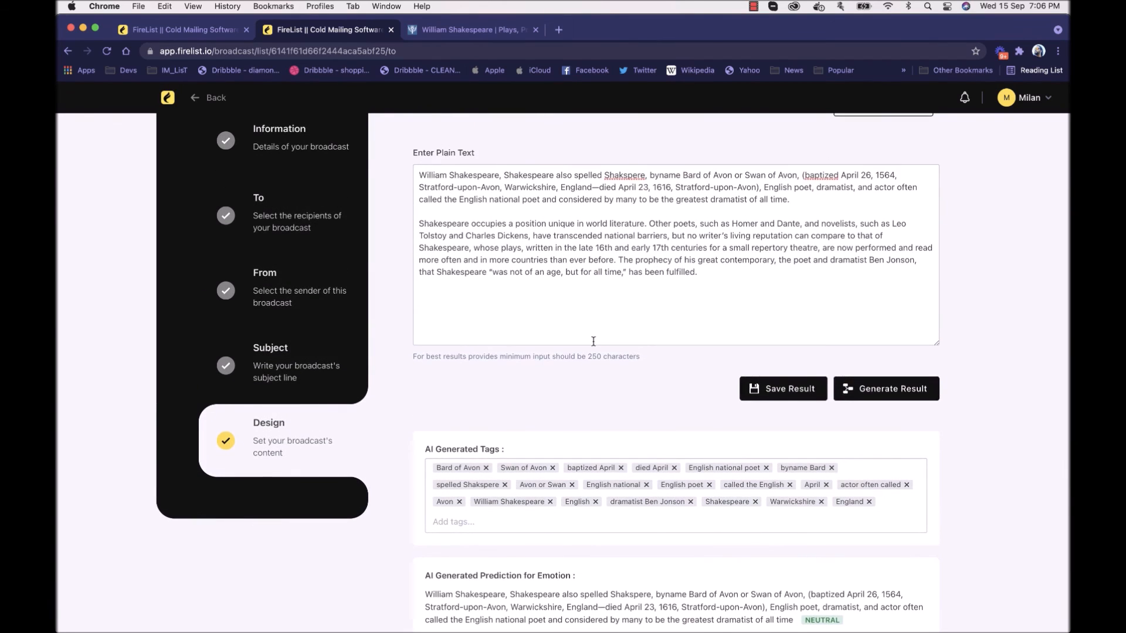
scroll(593, 342, down, 5)
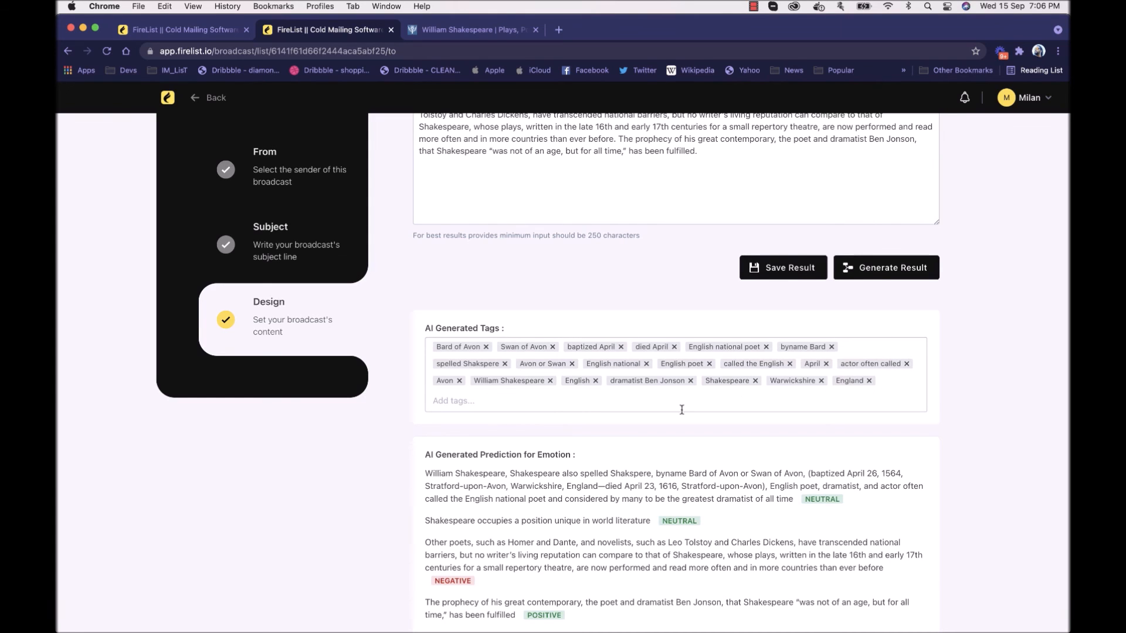
scroll(402, 373, down, 5)
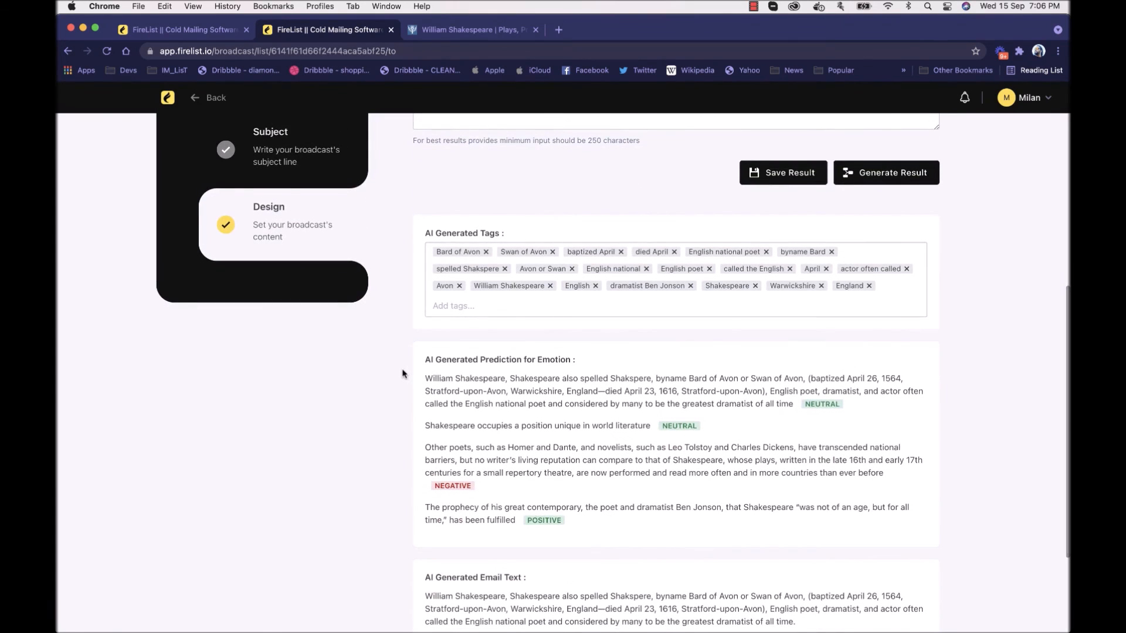
scroll(403, 373, up, 6)
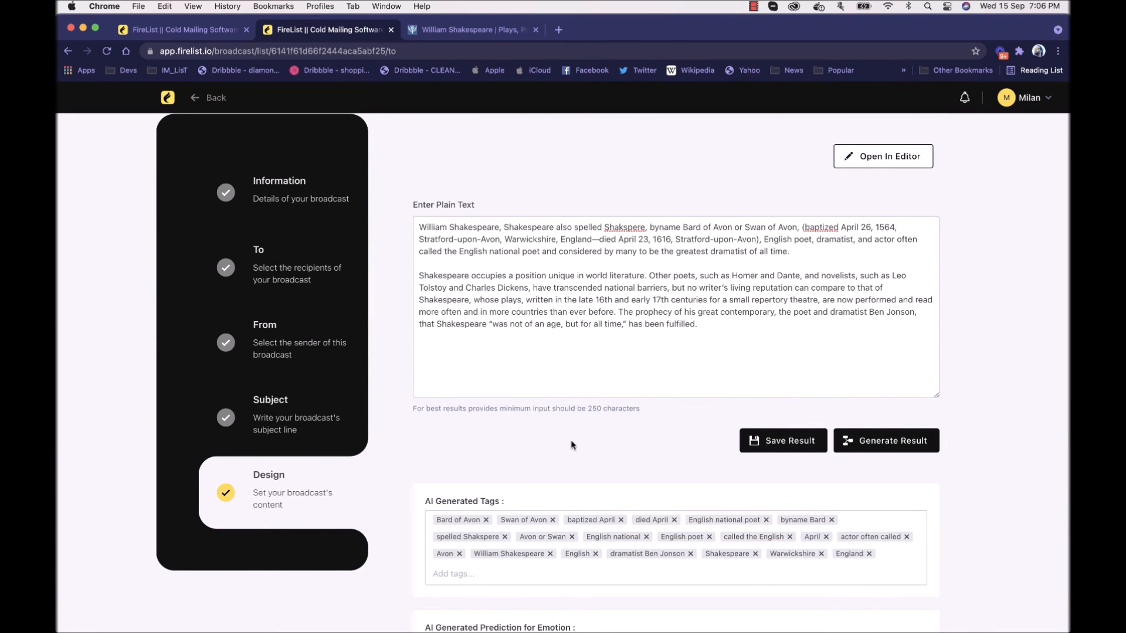
scroll(572, 444, down, 10)
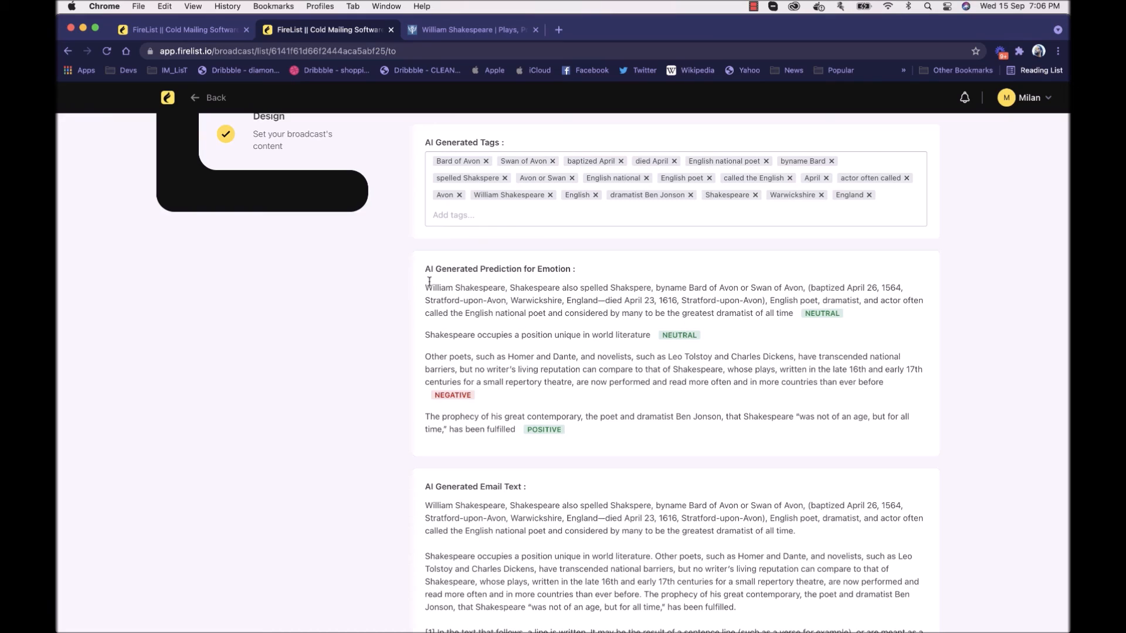
Step: Examine the AI-generated emotion prediction for each passage of the broadcast text
drag(428, 283, 869, 318)
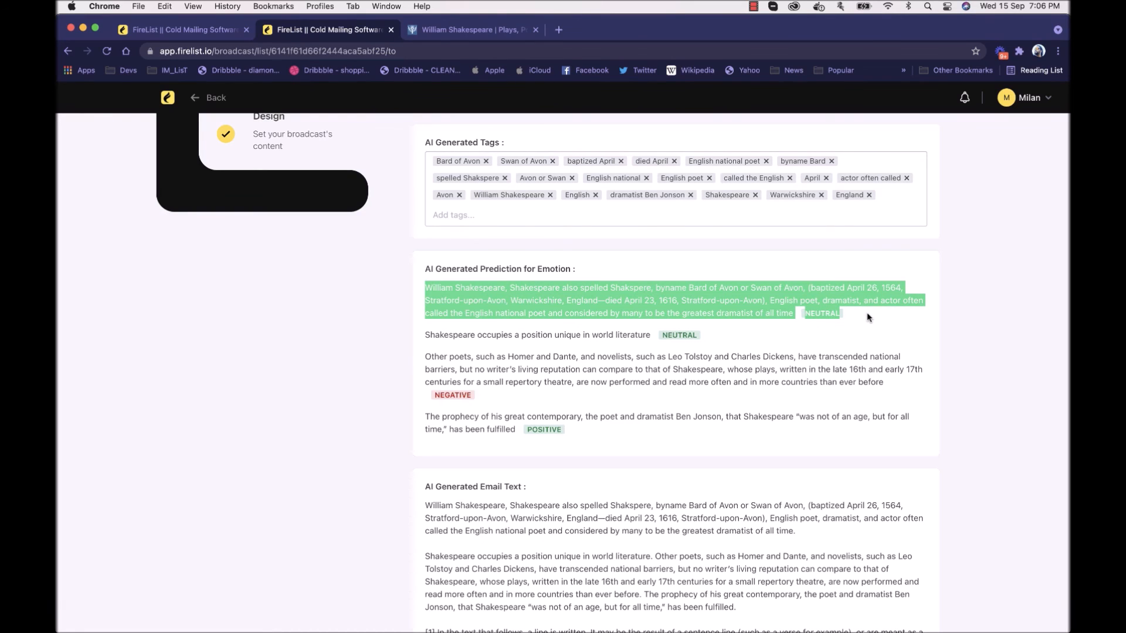
click(869, 318)
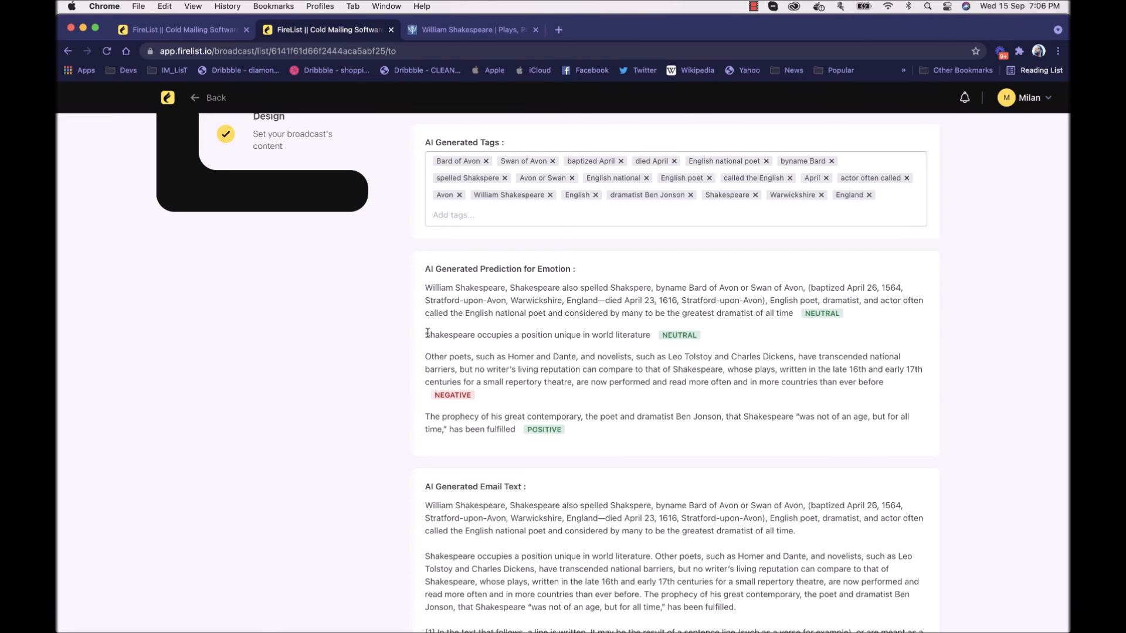
drag(429, 335, 751, 334)
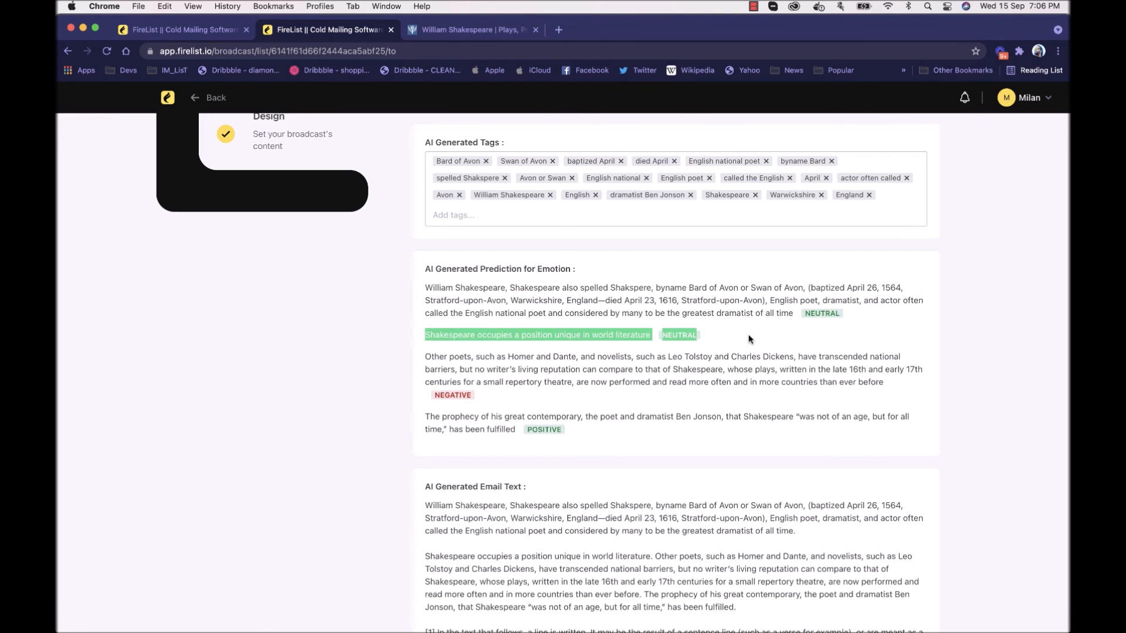
click(607, 405)
drag(426, 355, 483, 396)
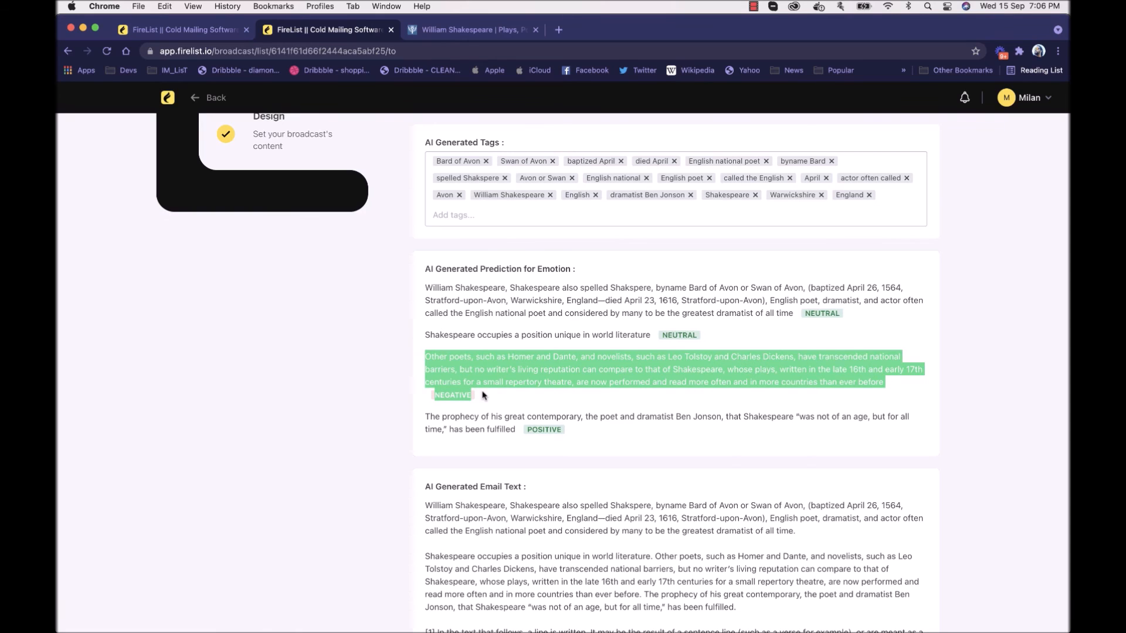
click(483, 396)
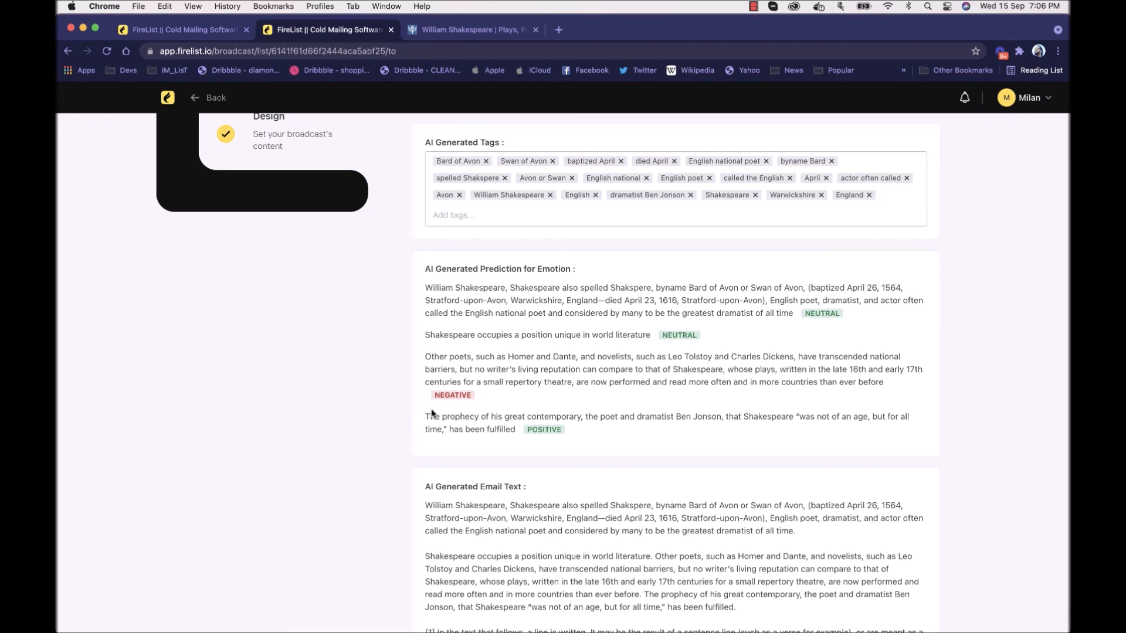
drag(585, 435, 421, 418)
click(468, 426)
scroll(468, 425, down, 1)
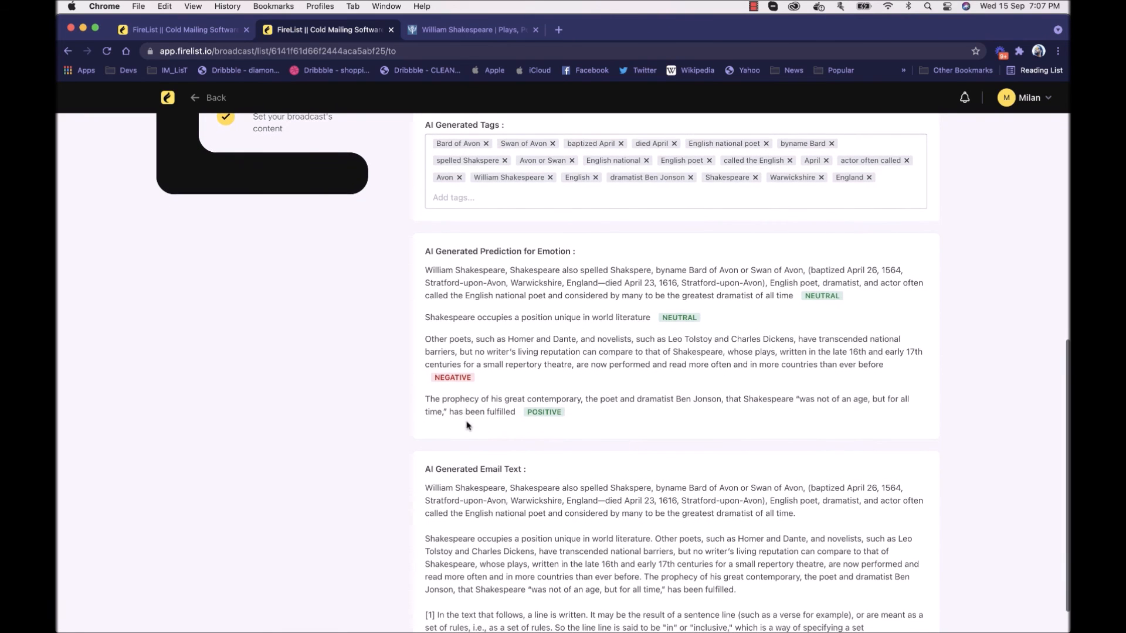
Step: Examine the AI-generated email text and compare it with the tags, emotion prediction and original broadcast text
scroll(480, 280, up, 4)
scroll(480, 279, up, 2)
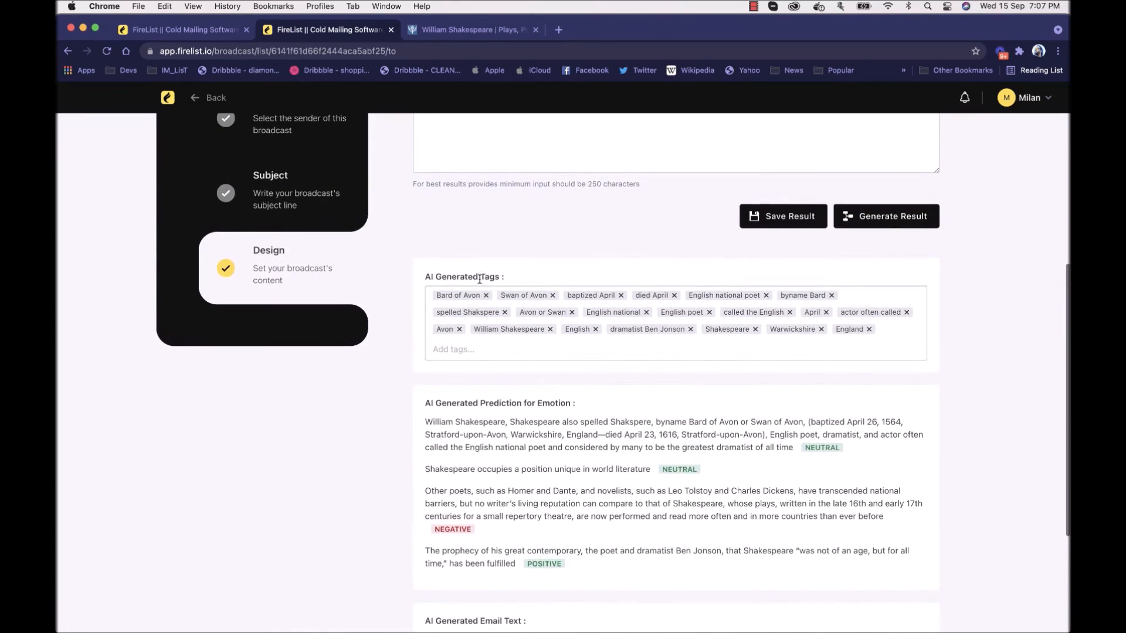
scroll(478, 280, down, 5)
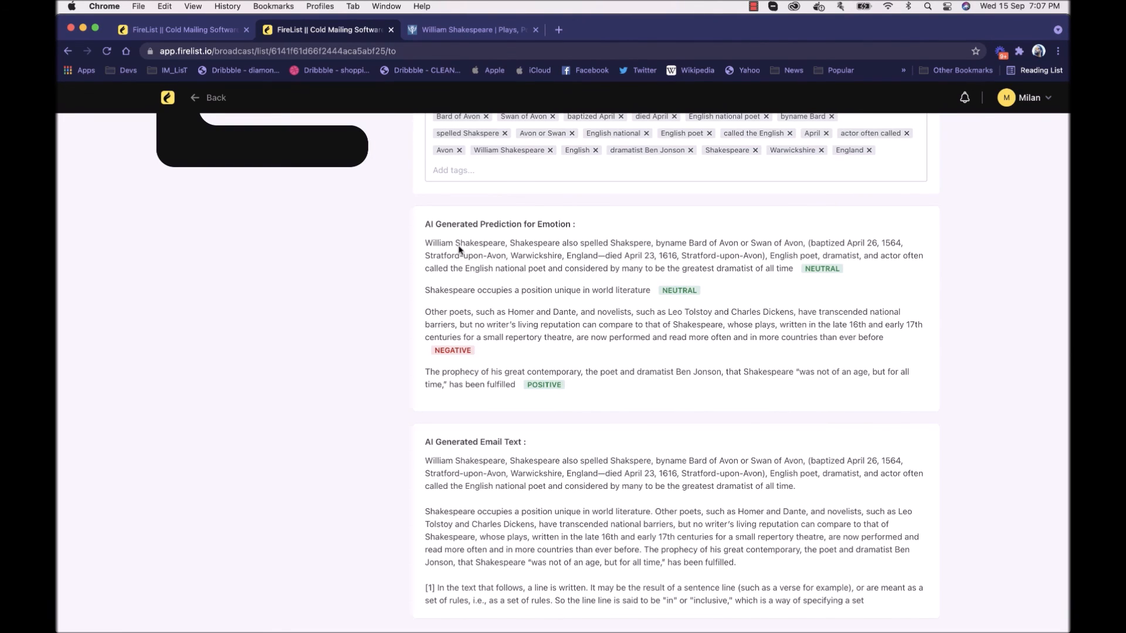
scroll(531, 286, down, 1)
scroll(531, 286, up, 5)
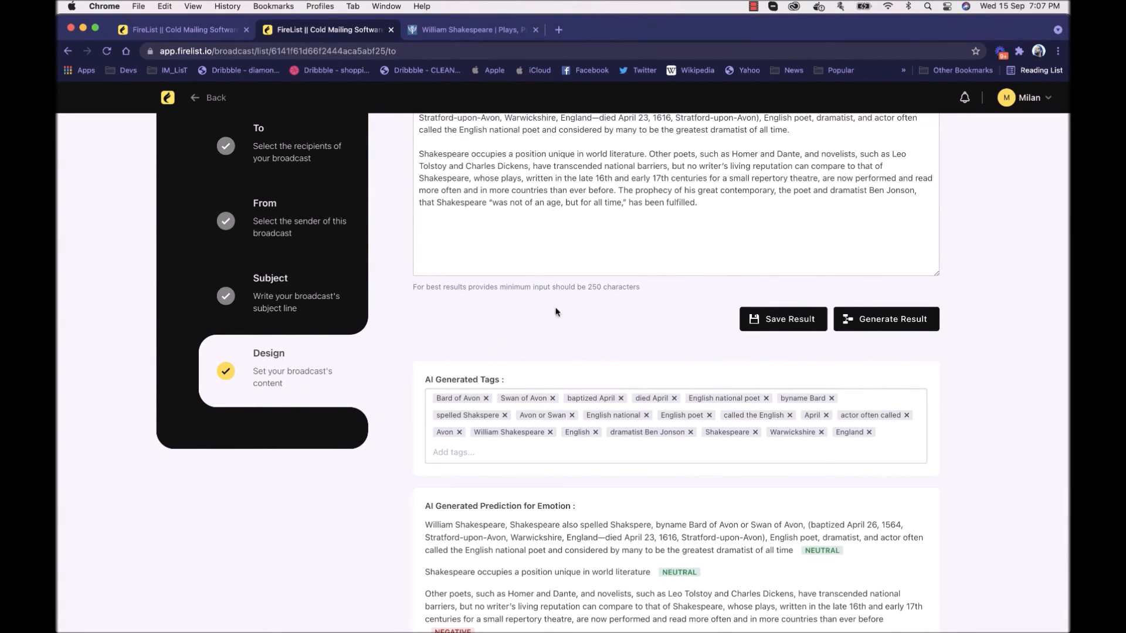
scroll(563, 322, down, 5)
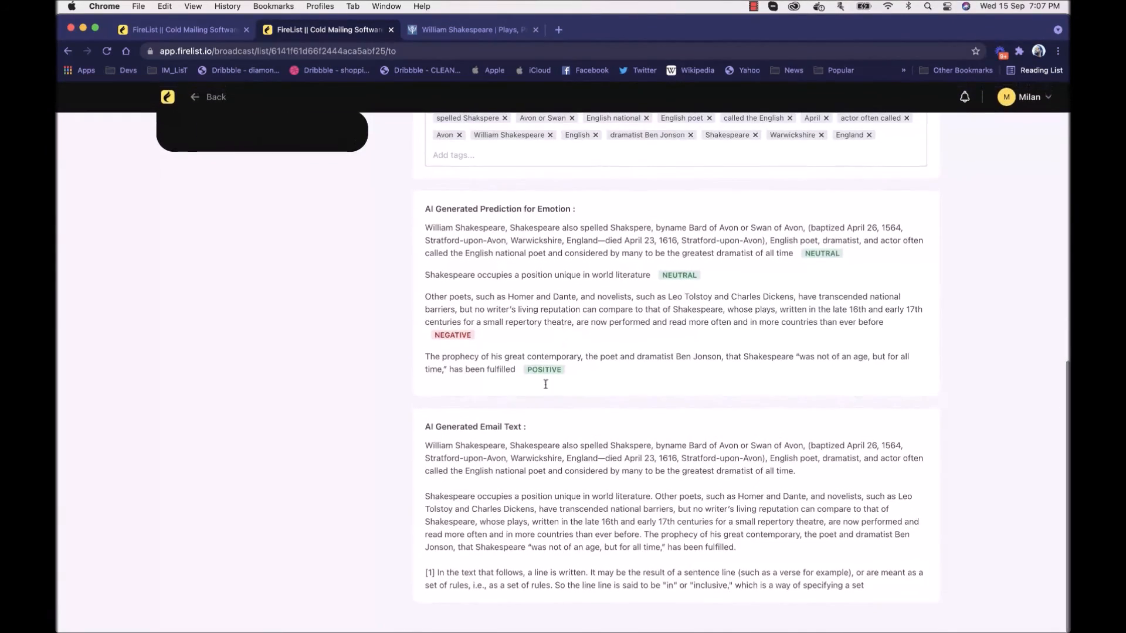
drag(426, 446, 782, 565)
click(816, 568)
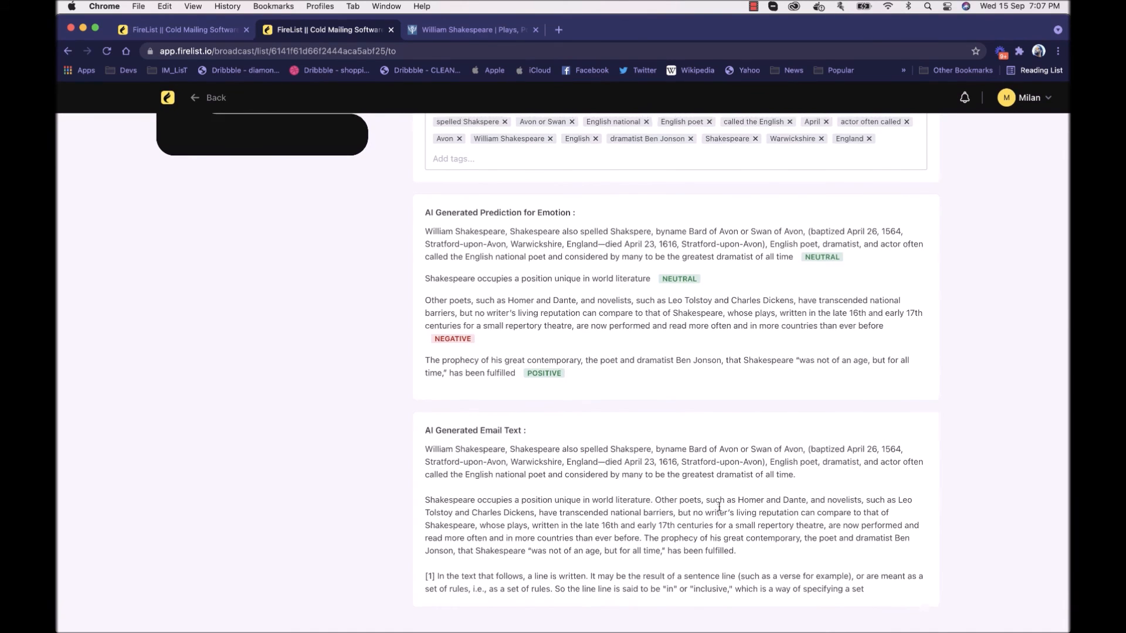
Step: Save the AI results and open the broadcast content in the editor
scroll(719, 507, up, 7)
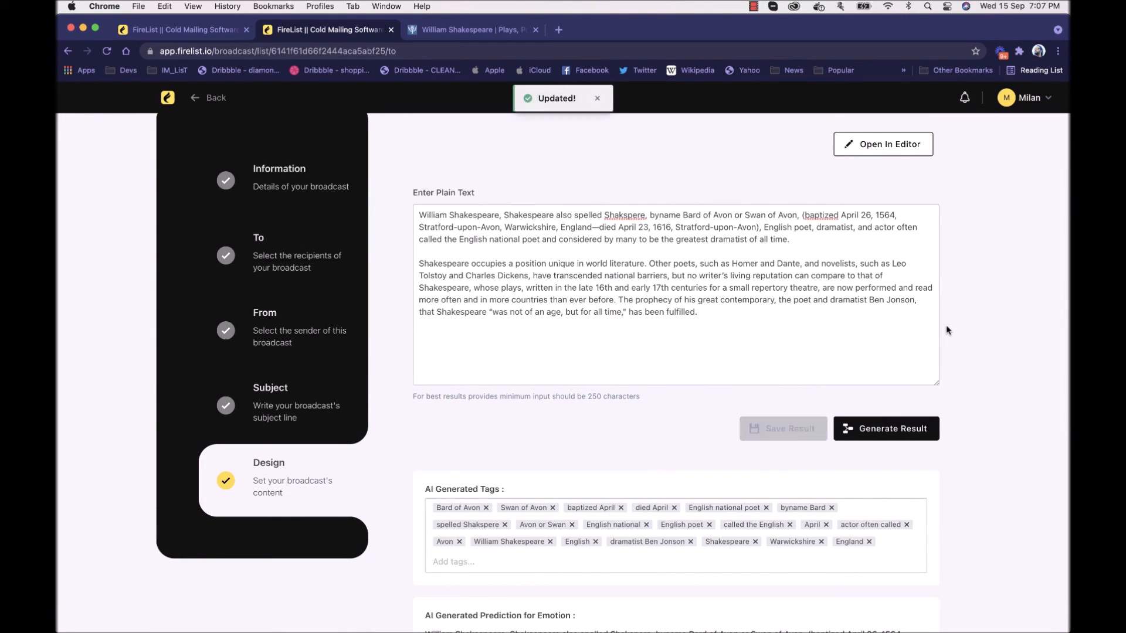
click(881, 154)
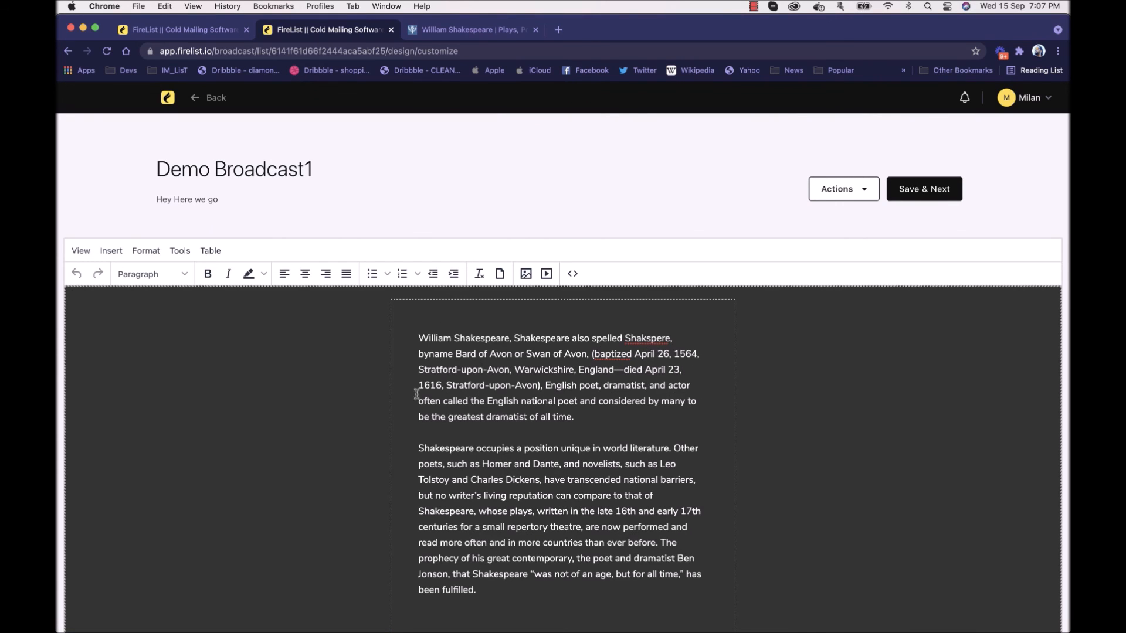
scroll(561, 395, down, 3)
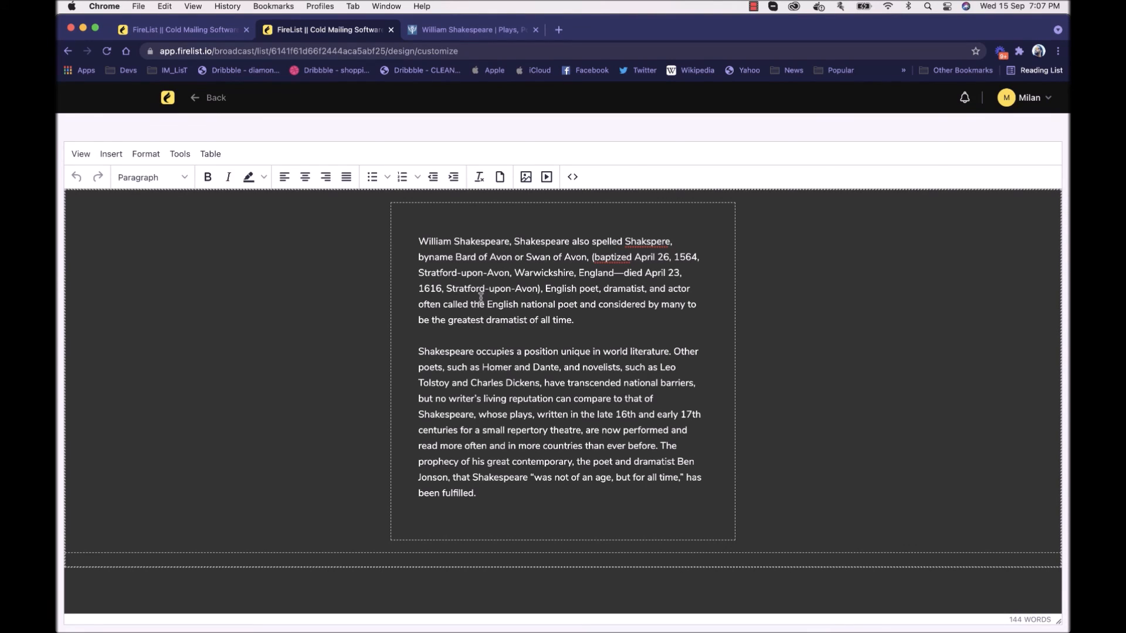
Step: Add a line reading "Hey" above the first paragraph of the email body
click(424, 228)
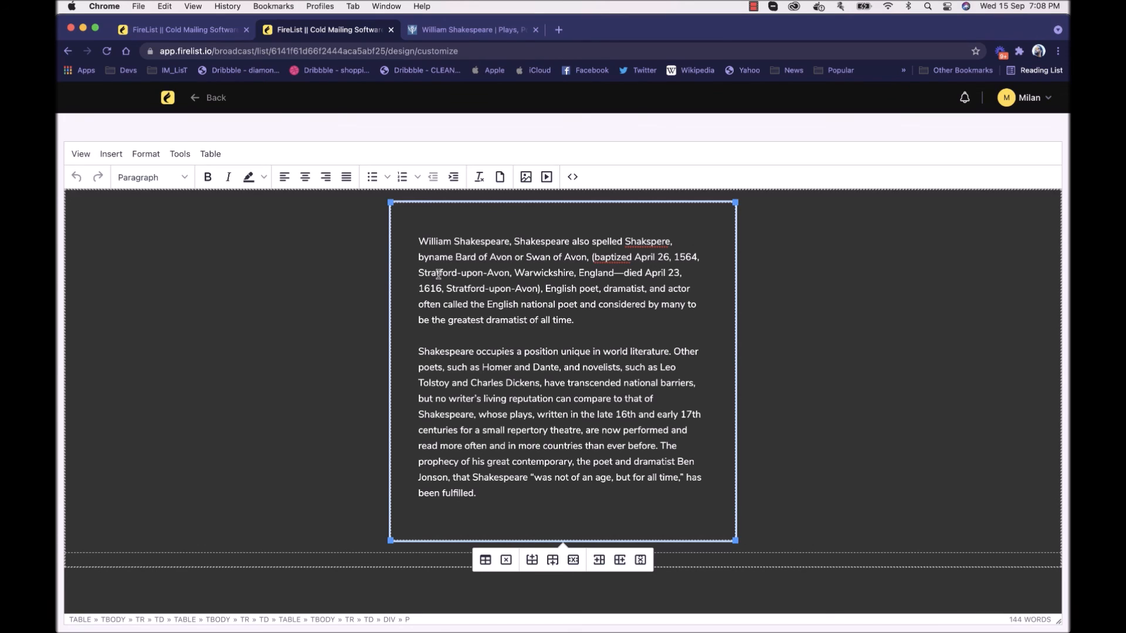
text(Hey)
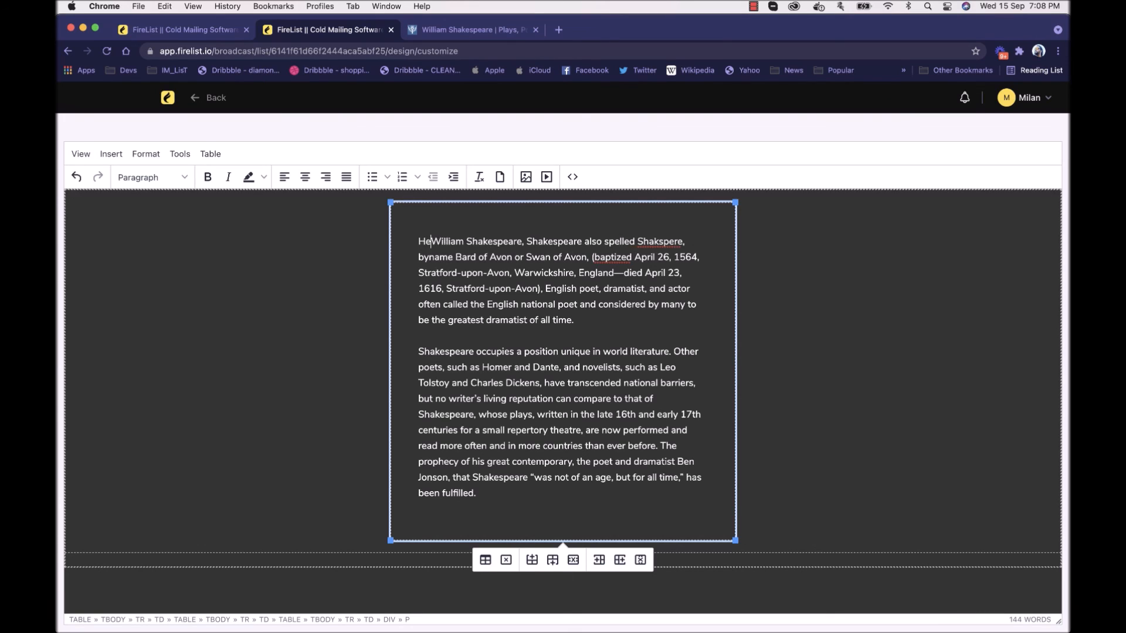
key(Return)
click(466, 249)
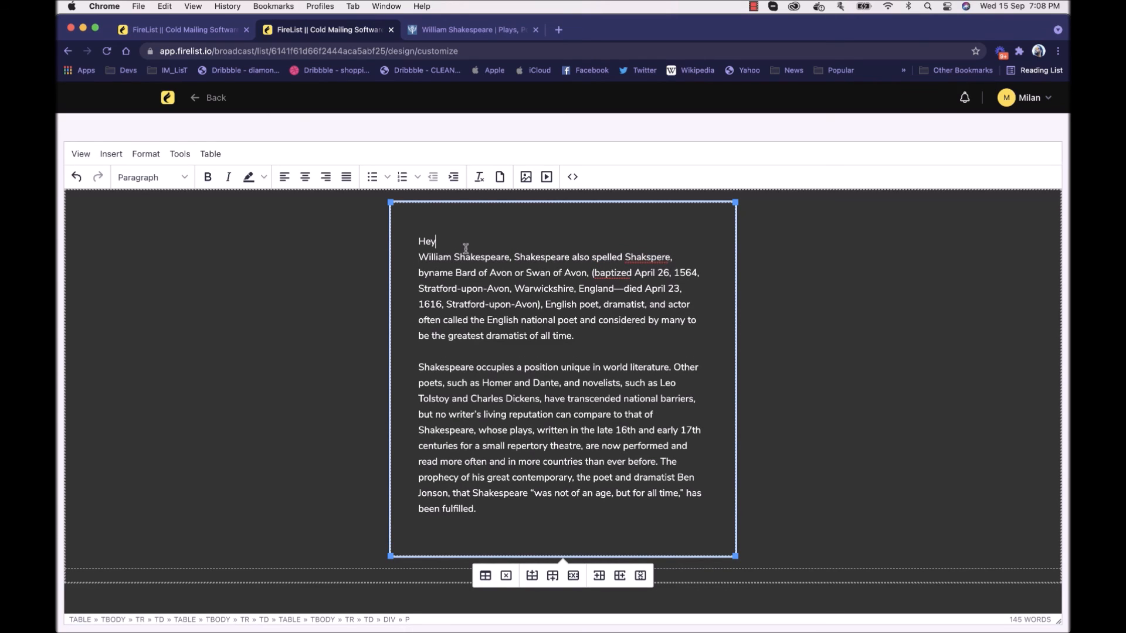
Step: Insert the Email greeting placeholder {EMAIL} after "Hey" in the email body
scroll(826, 218, up, 1)
scroll(825, 218, up, 2)
click(850, 157)
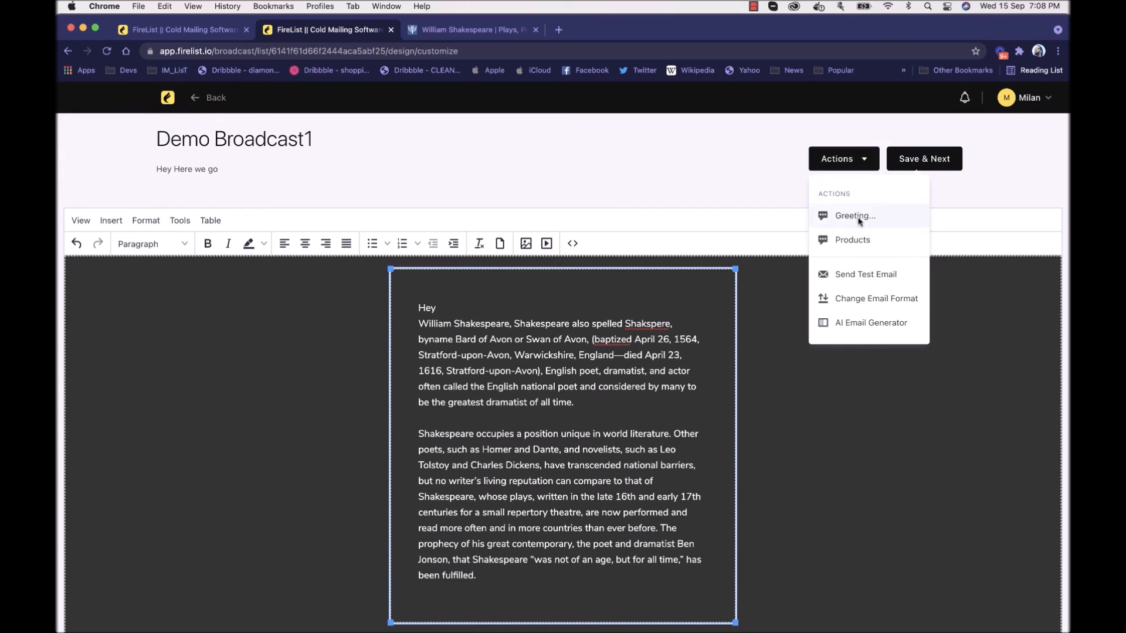
click(855, 216)
click(498, 225)
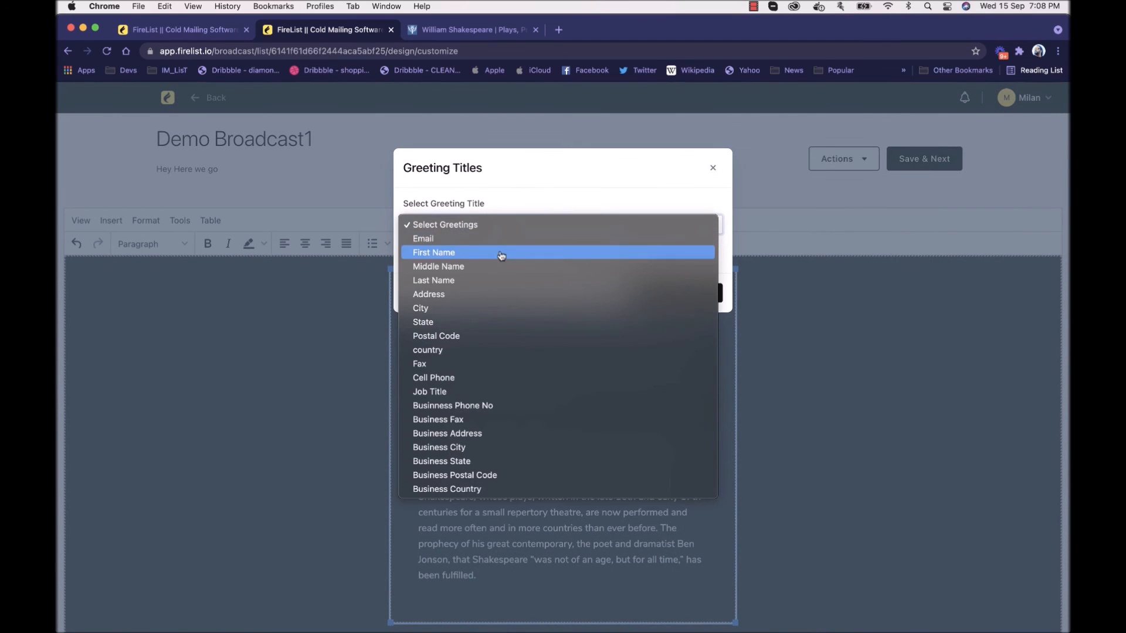
click(504, 238)
click(674, 292)
click(533, 308)
key(super+v)
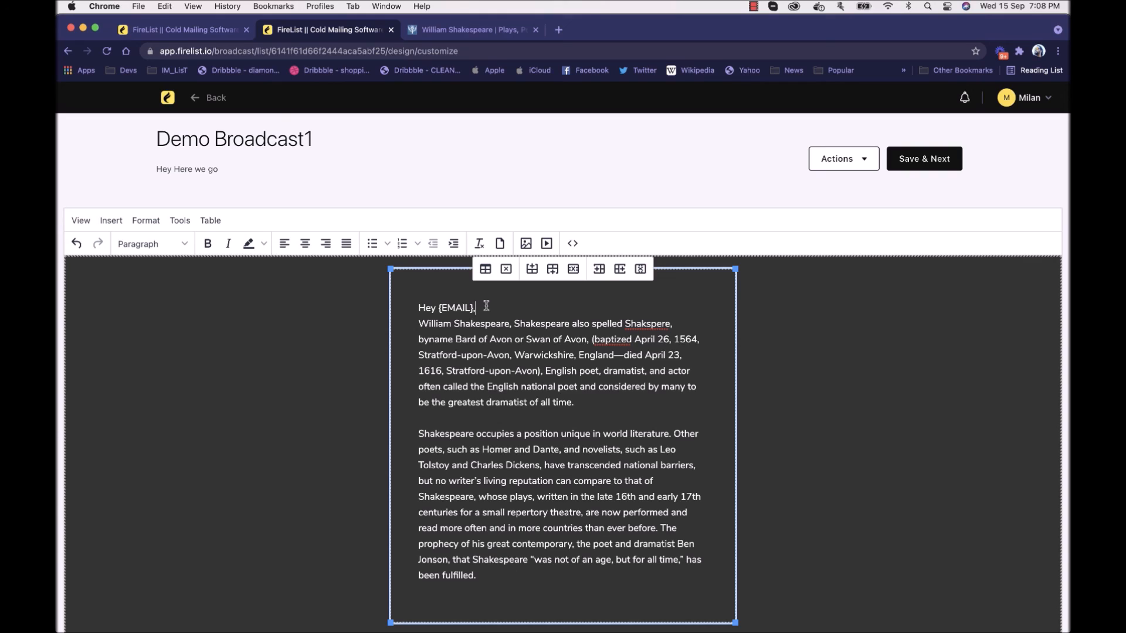
Step: Delete the {EMAIL} placeholder after "Hey"
key(BackSpace)
key(BackSpace)
key(BackSpace)
key(BackSpace)
Step: View the HTML source code of the email and close it without changes
click(573, 243)
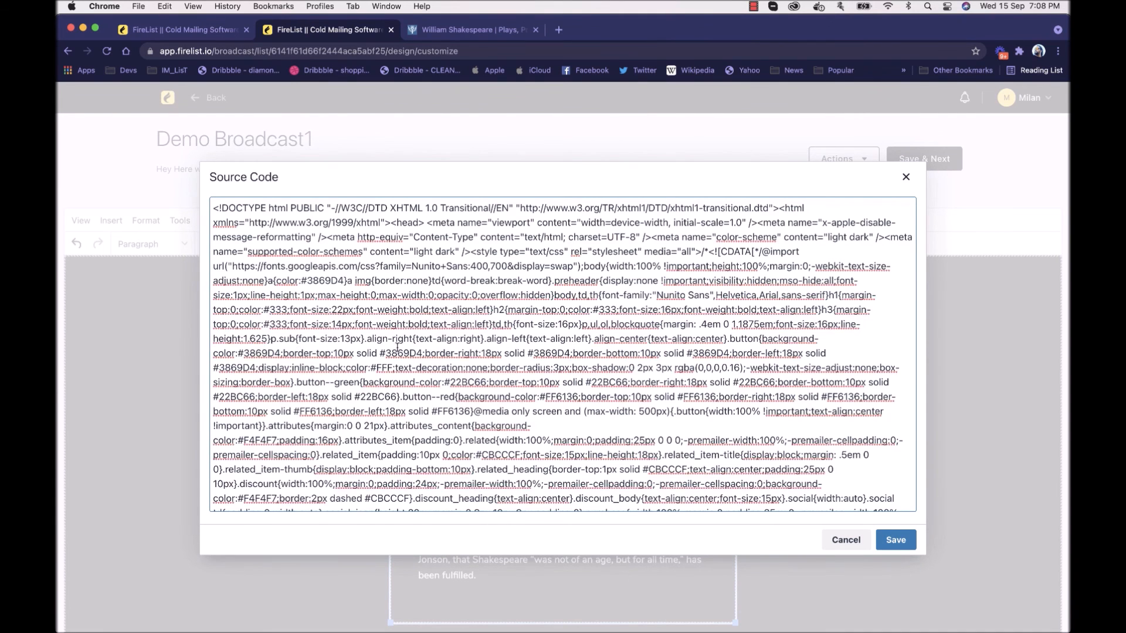
scroll(383, 313, down, 15)
scroll(397, 347, up, 15)
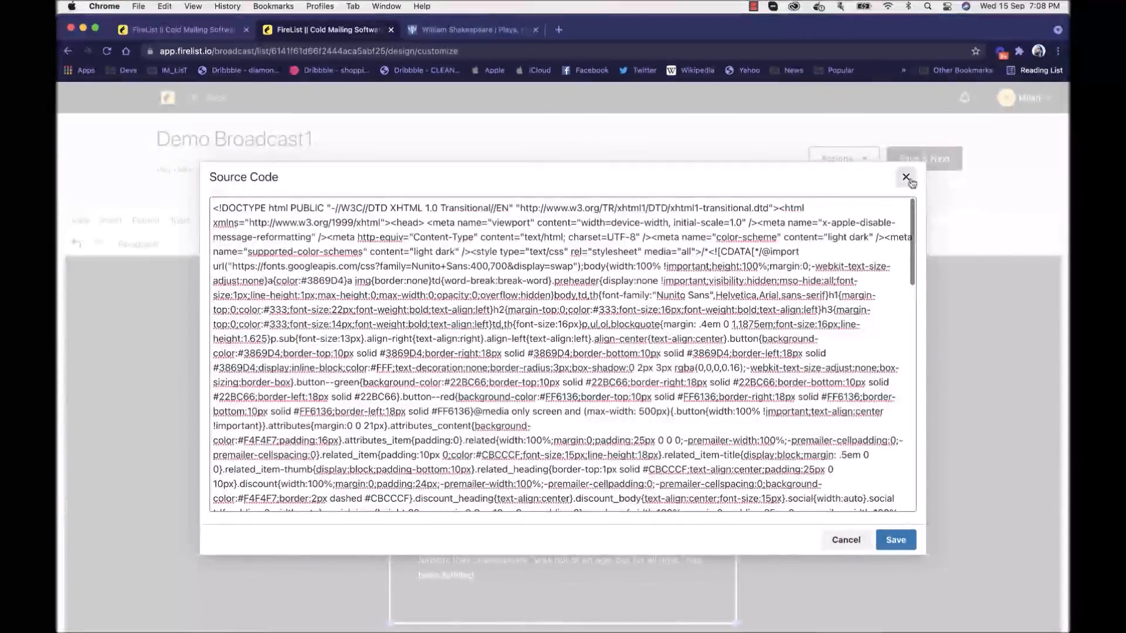
click(906, 177)
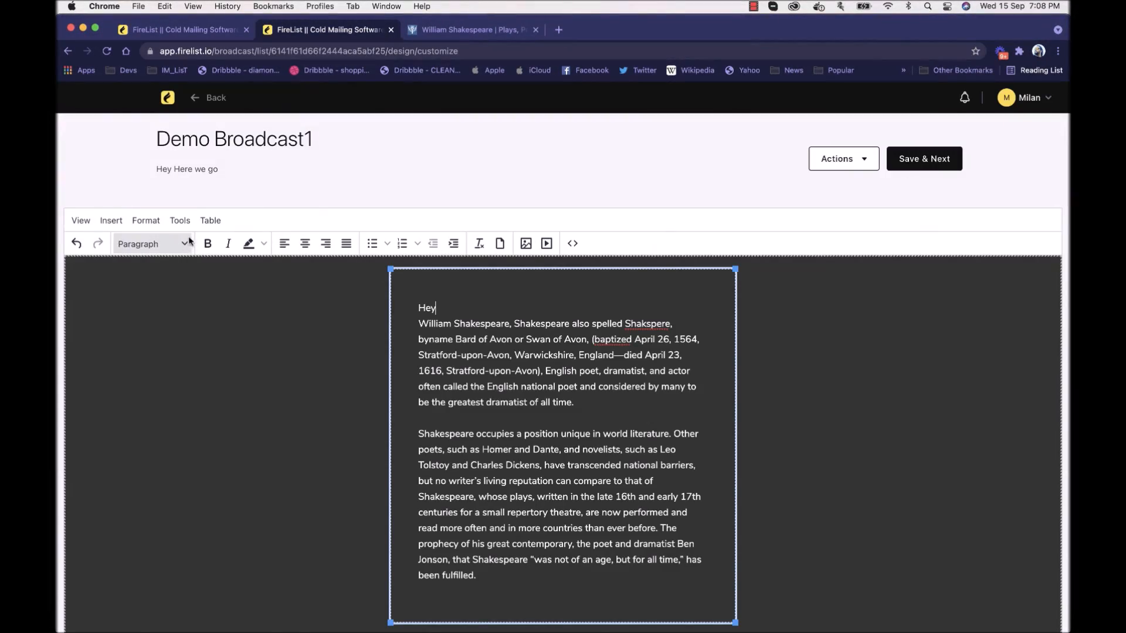
Step: Add an empty line below the last paragraph and view the email table's properties without saving changes
scroll(499, 372, up, 2)
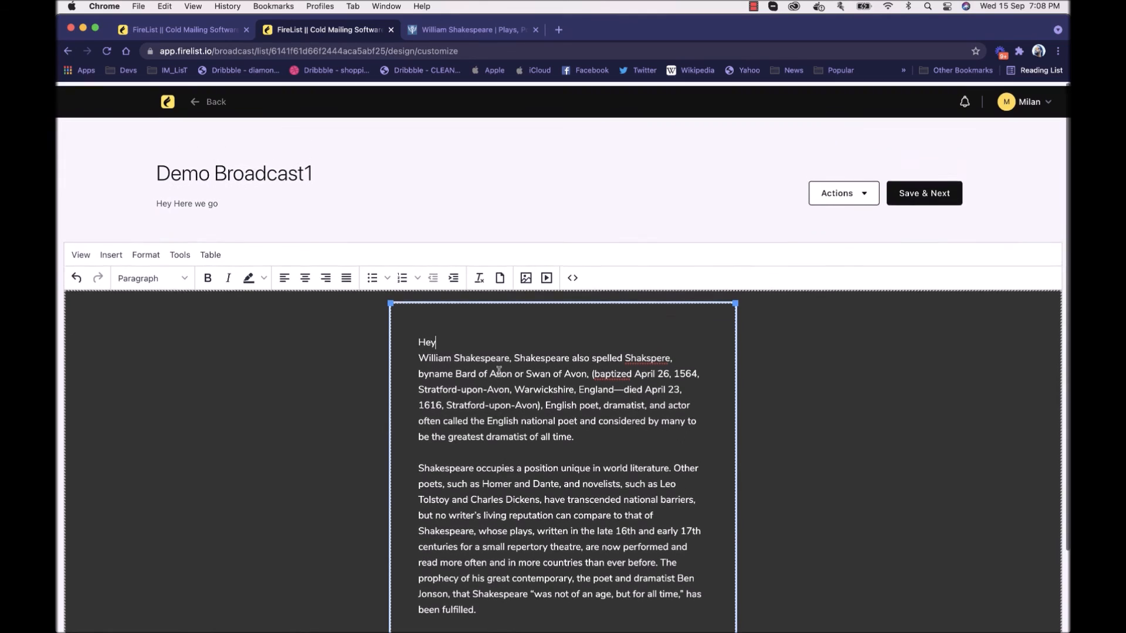
scroll(499, 371, down, 2)
click(487, 511)
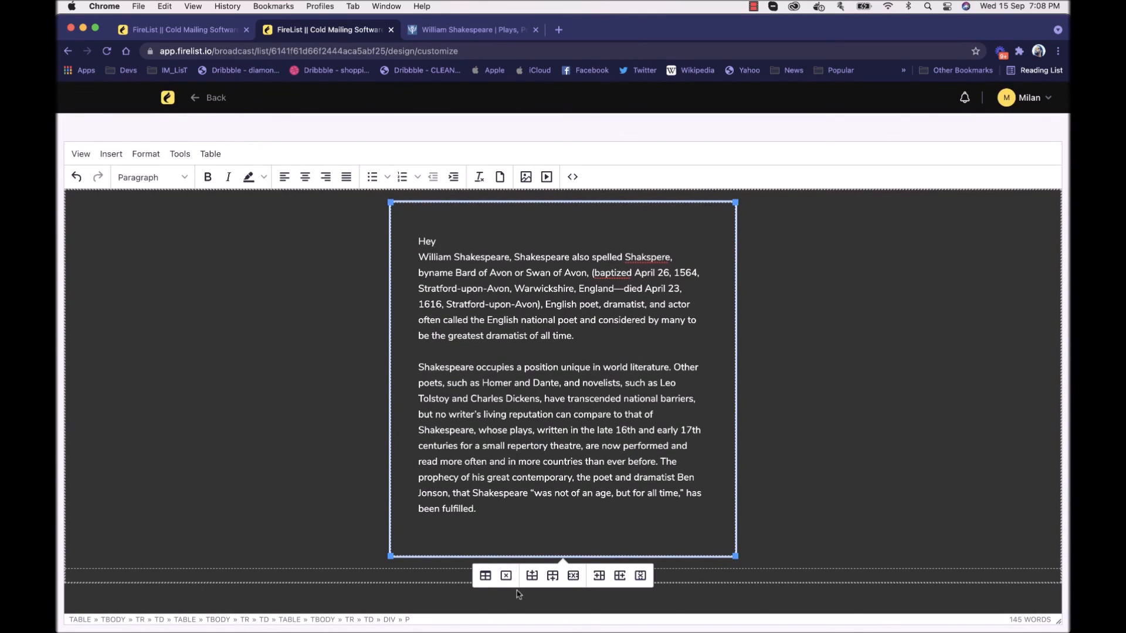
key(Return)
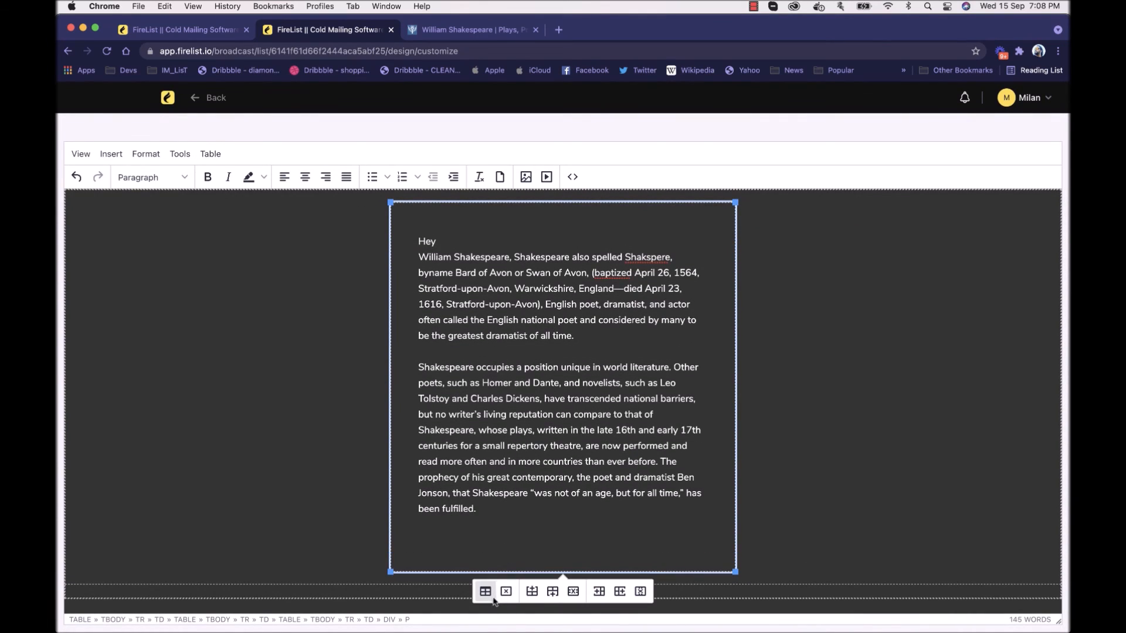
click(486, 592)
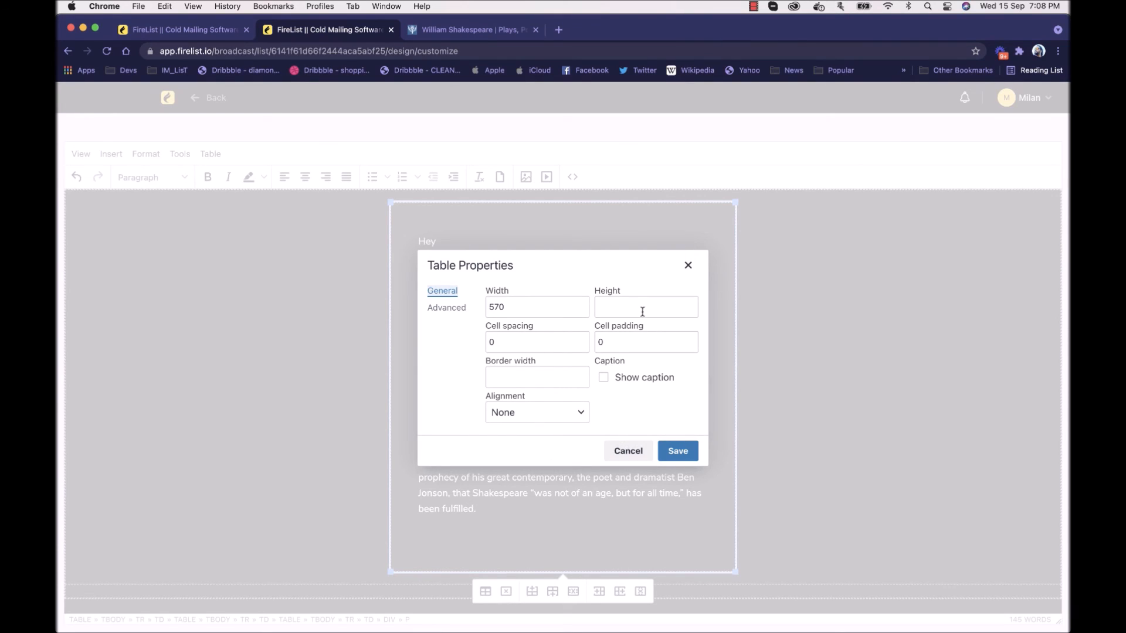
click(626, 449)
scroll(625, 448, up, 2)
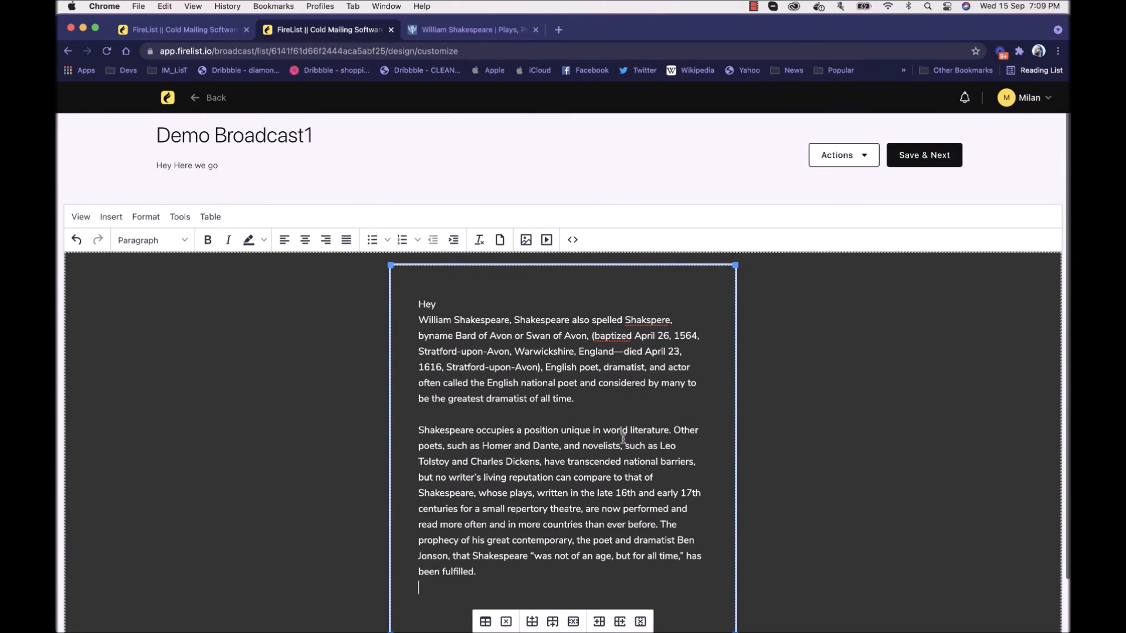
key(Return)
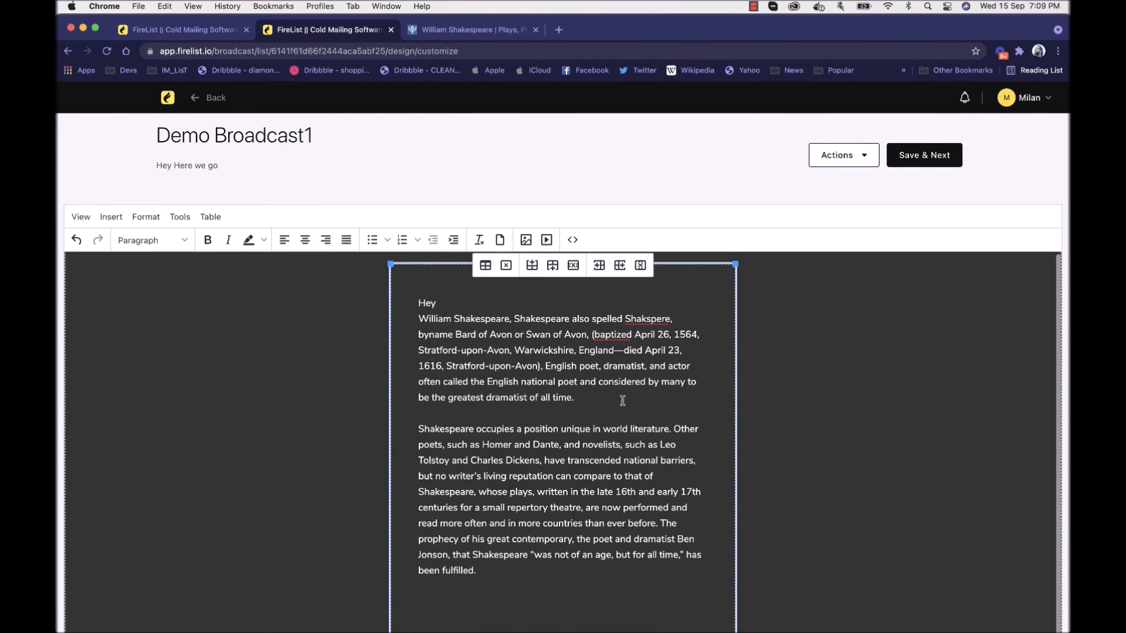
text(http)
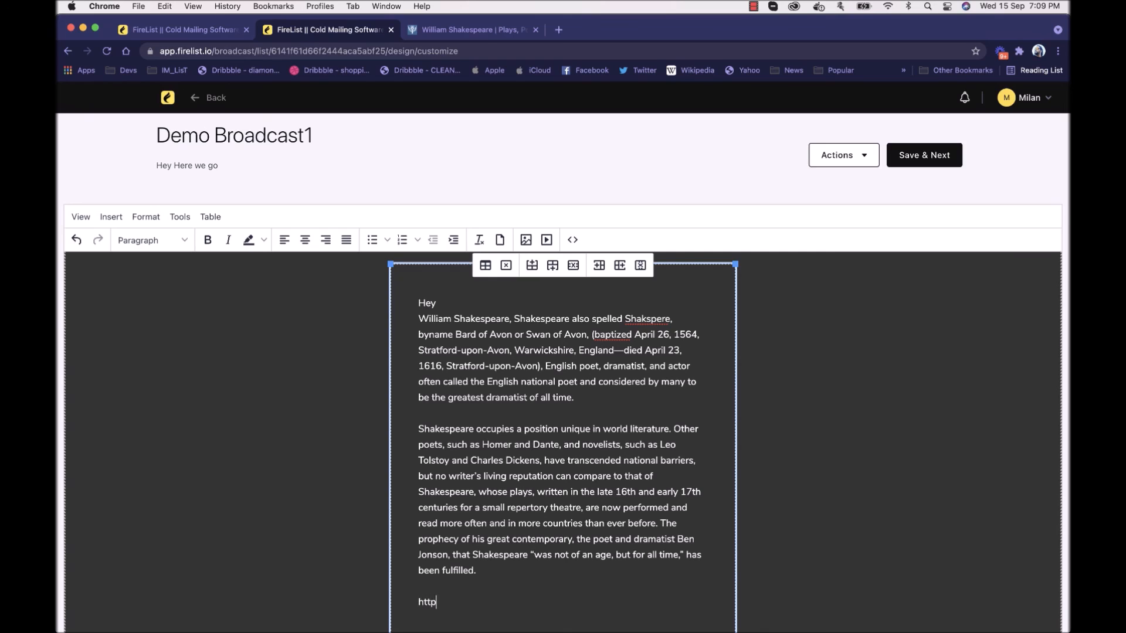
text(s://fire)
key(Return)
key(Return)
scroll(565, 441, down, 1)
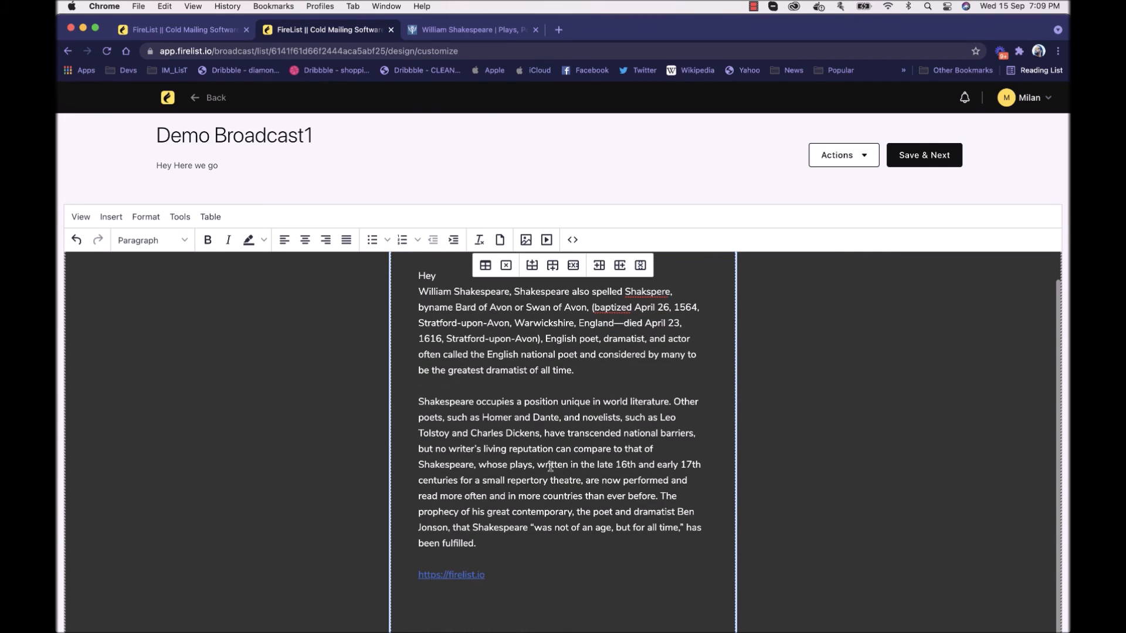
triple_click(461, 575)
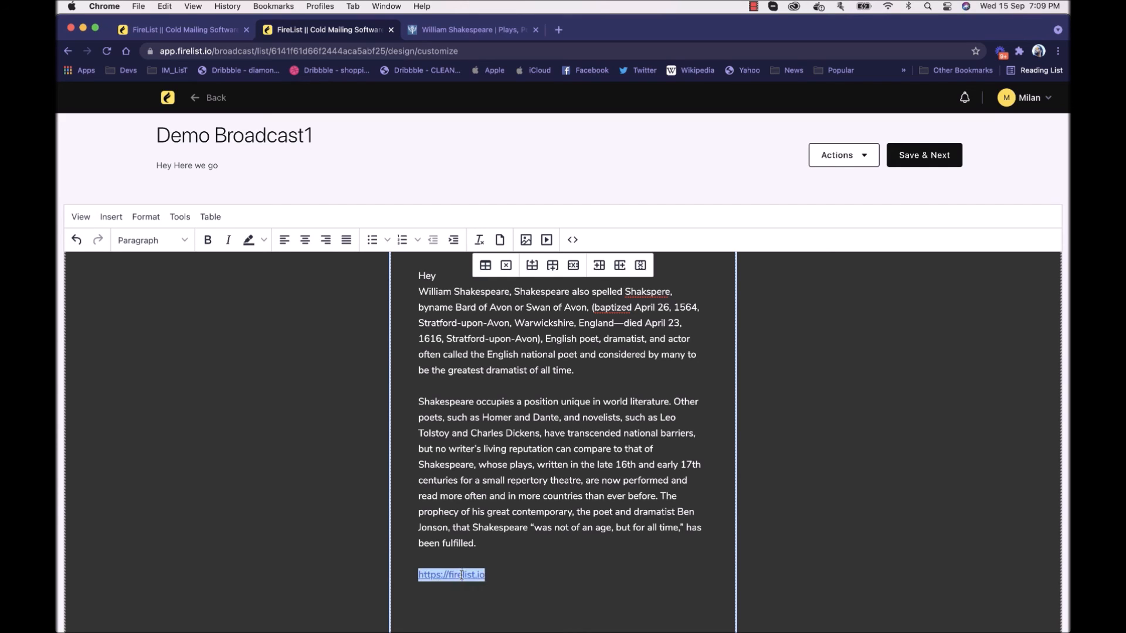
right_click(462, 576)
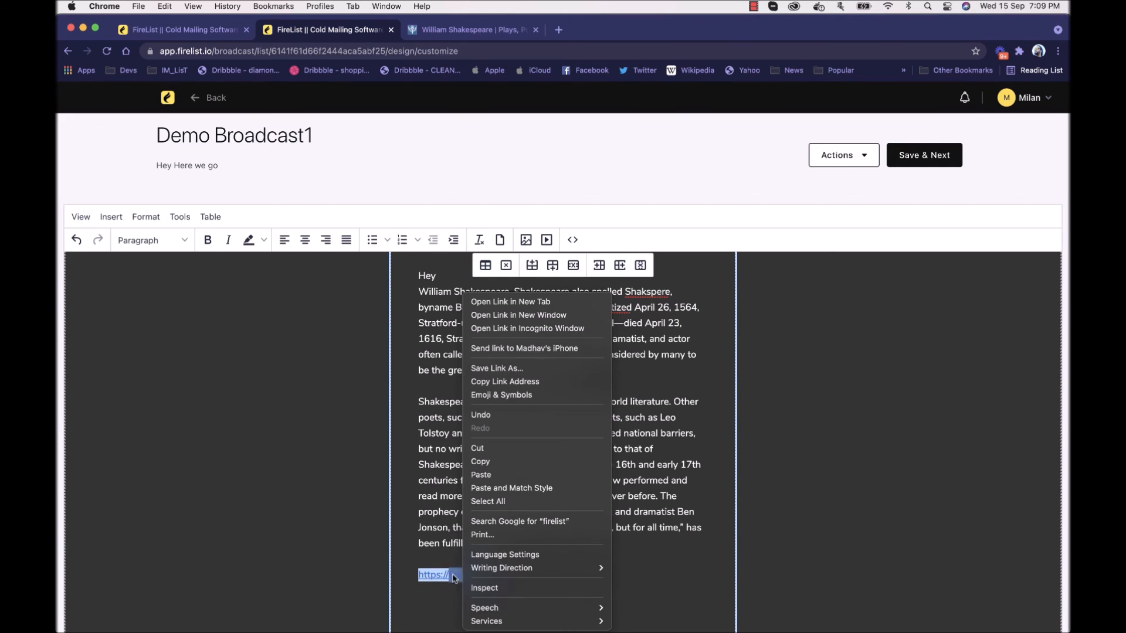
click(455, 578)
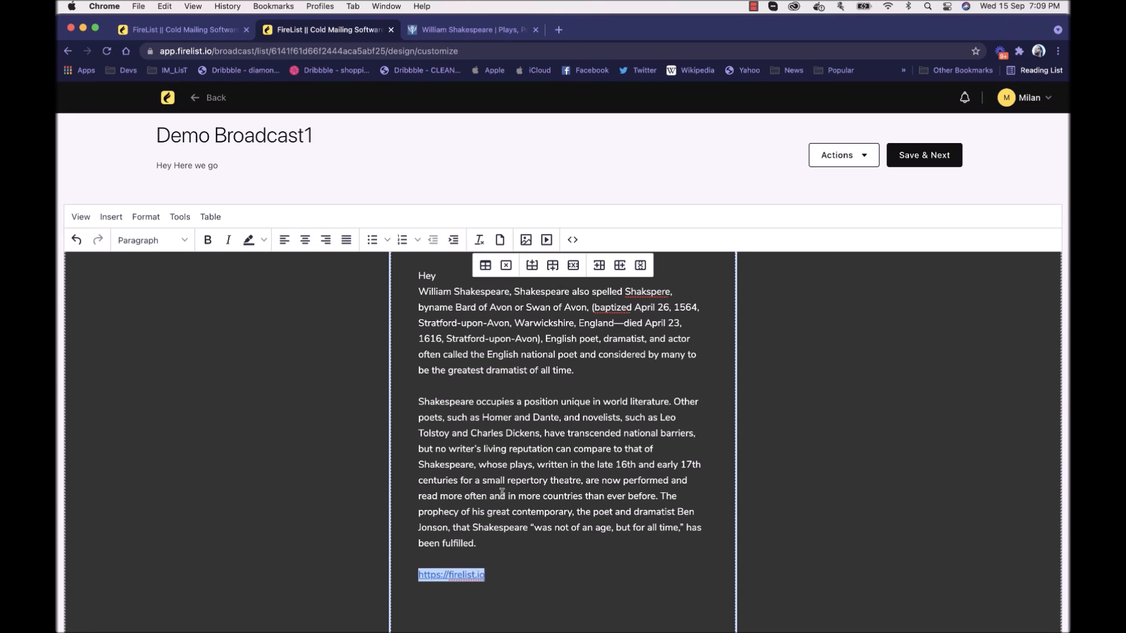
click(457, 544)
triple_click(457, 575)
right_click(460, 574)
click(460, 574)
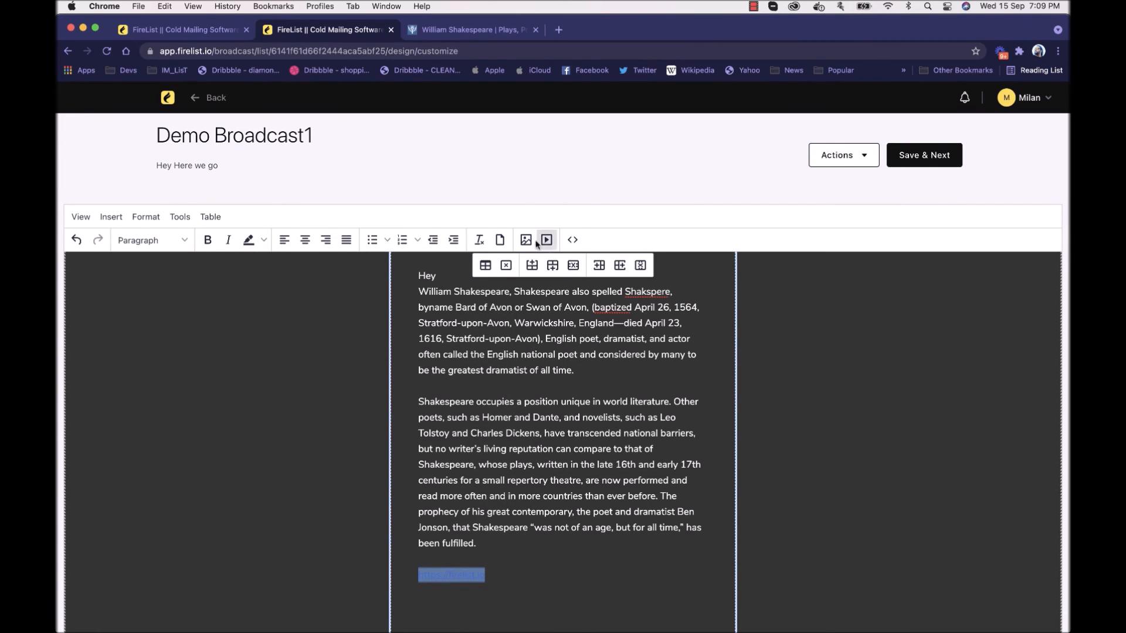
Step: Review the selected link's URL, display text, title and target window settings, and close them without changes
click(177, 218)
mouse_move(152, 218)
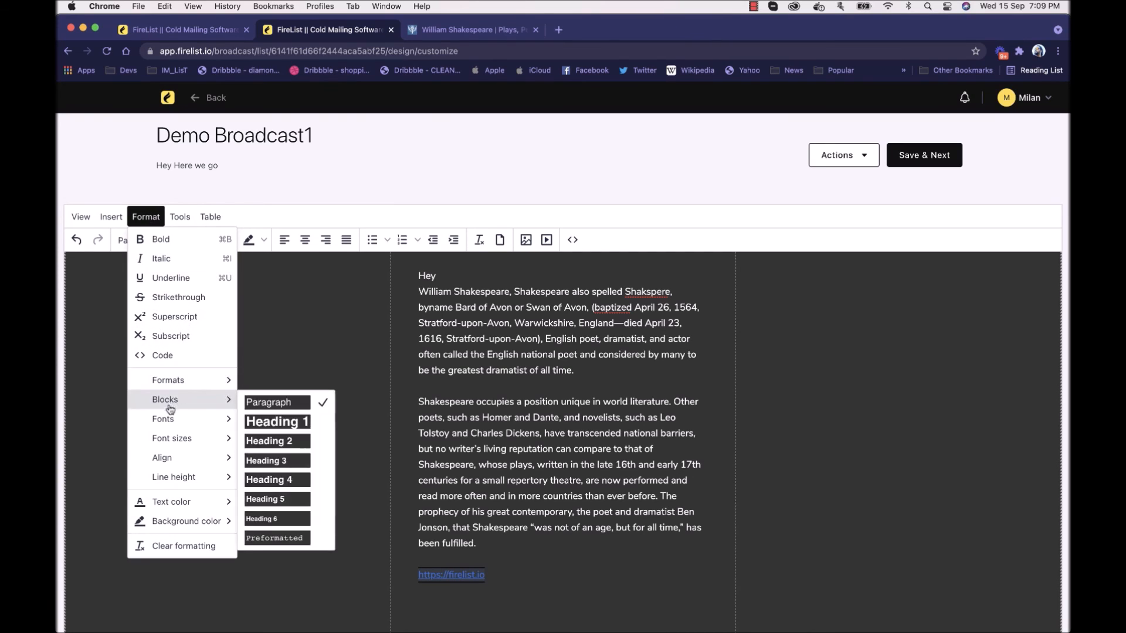
mouse_move(111, 217)
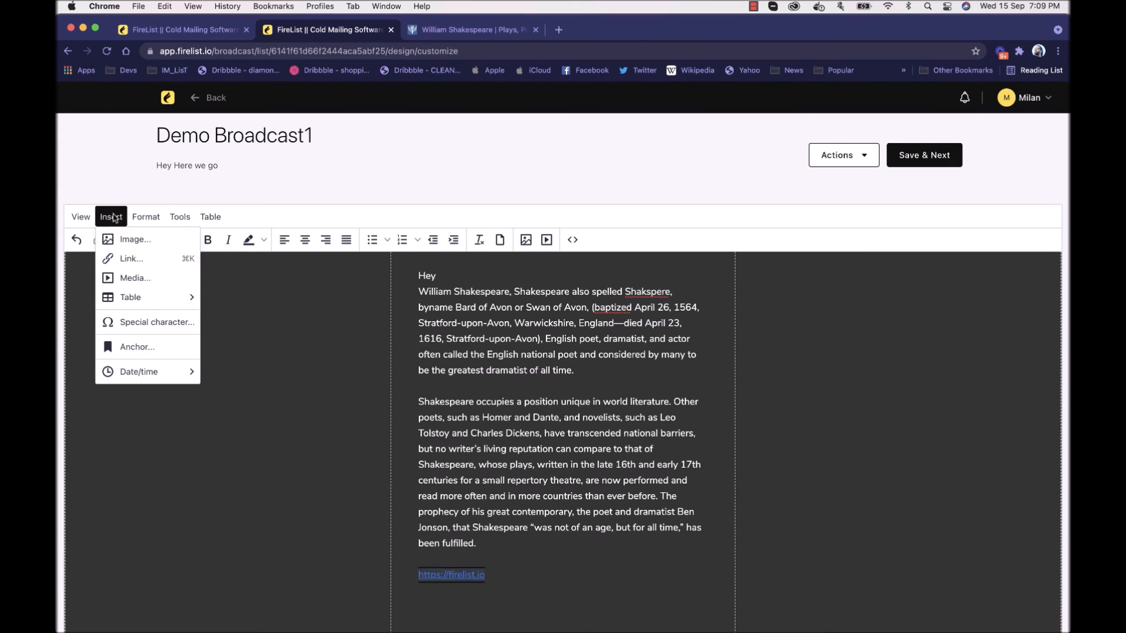
click(139, 262)
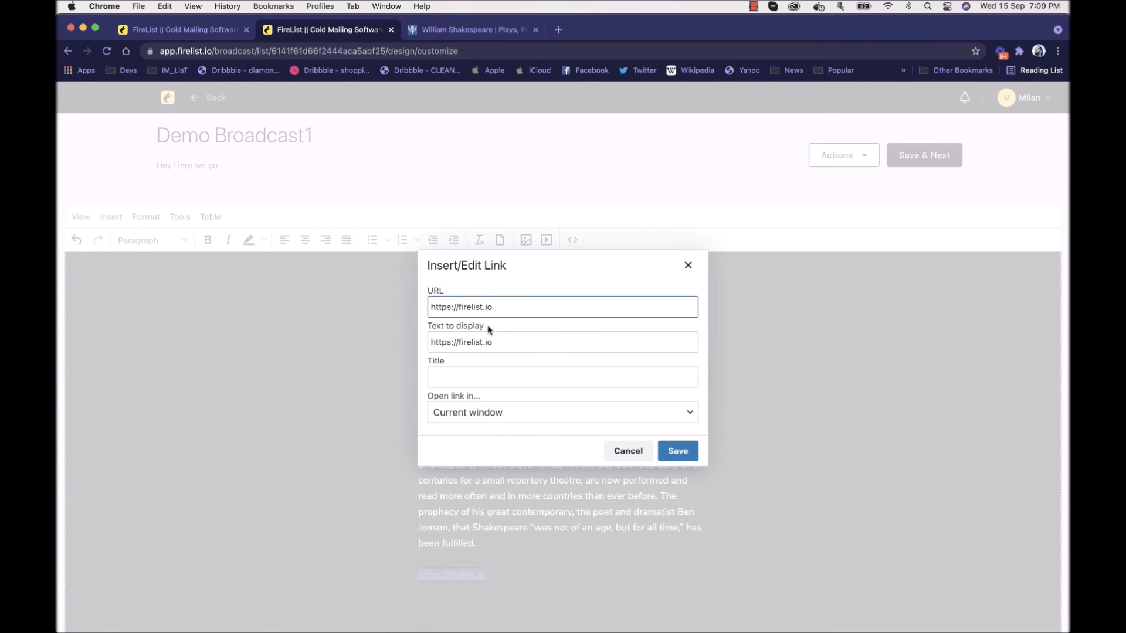
click(484, 379)
click(490, 414)
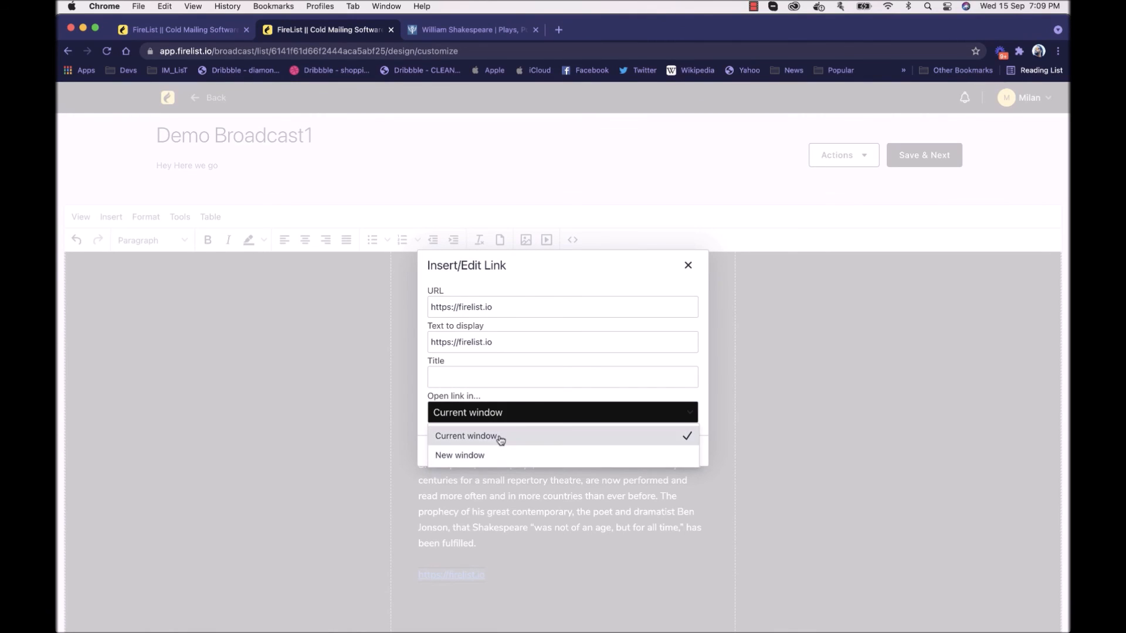
click(578, 281)
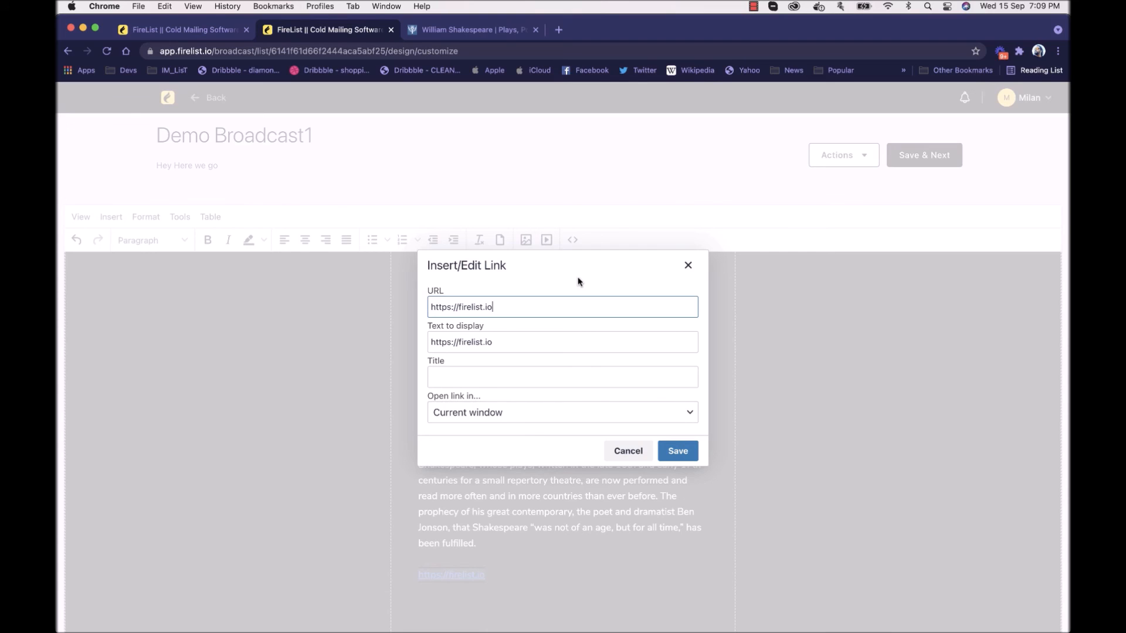
click(688, 265)
click(586, 557)
click(537, 569)
key(BackSpace)
key(BackSpace)
key(BackSpace)
key(BackSpace)
key(BackSpace)
key(BackSpace)
key(BackSpace)
key(BackSpace)
key(BackSpace)
key(BackSpace)
key(BackSpace)
key(BackSpace)
key(BackSpace)
key(BackSpace)
key(BackSpace)
key(BackSpace)
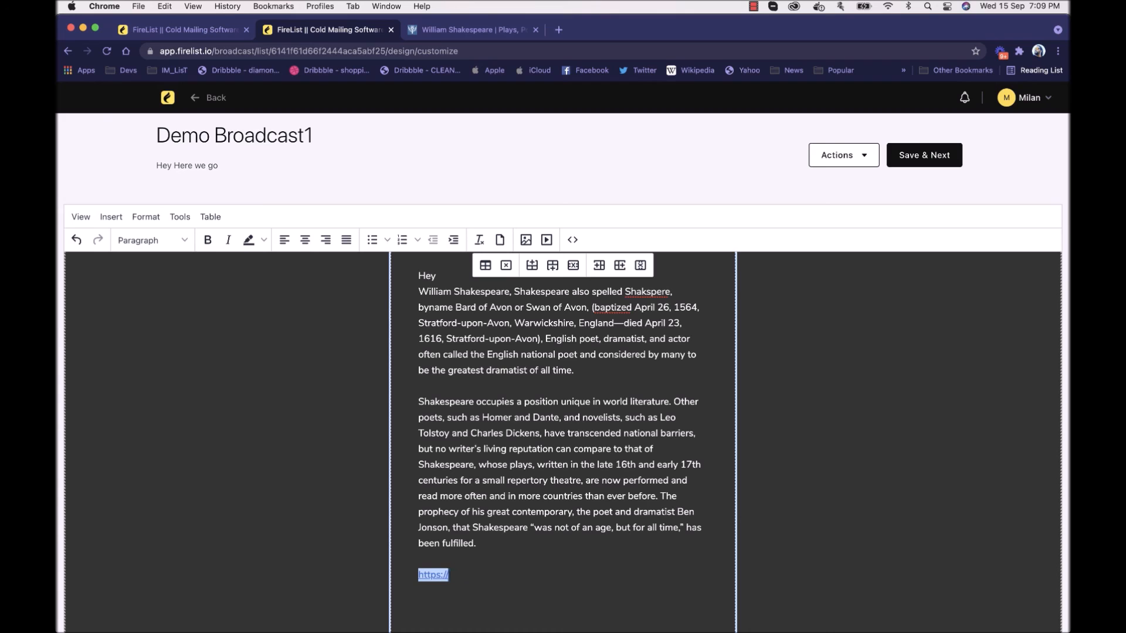
key(BackSpace)
key(BackSpace)
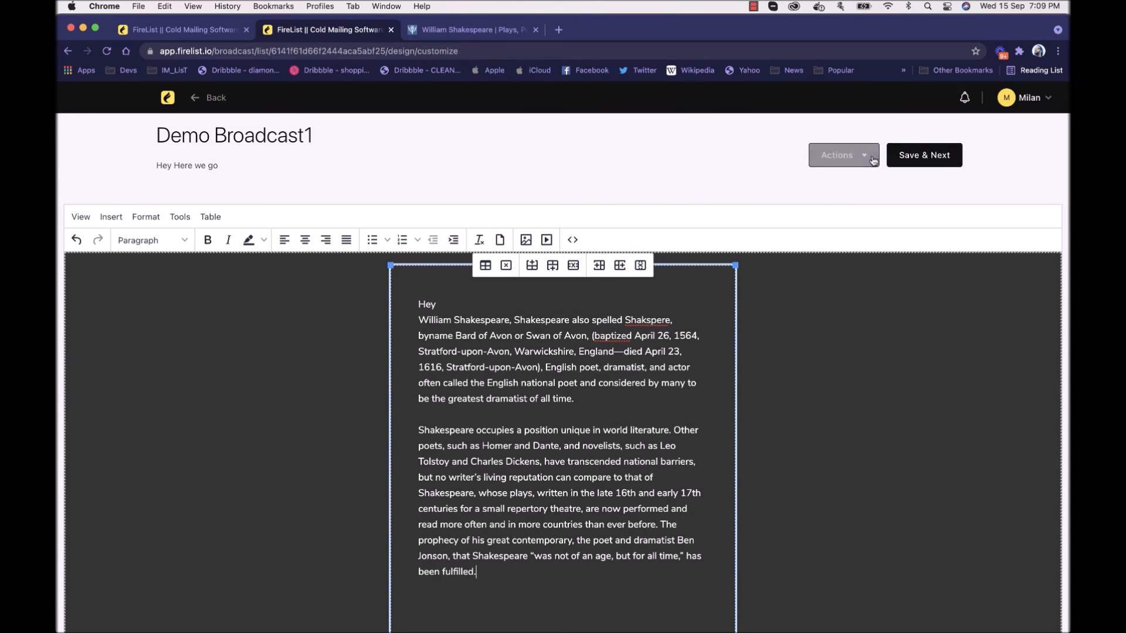
Step: Send a test email of Demo Broadcast1 to the recipient's email address
click(844, 156)
click(868, 270)
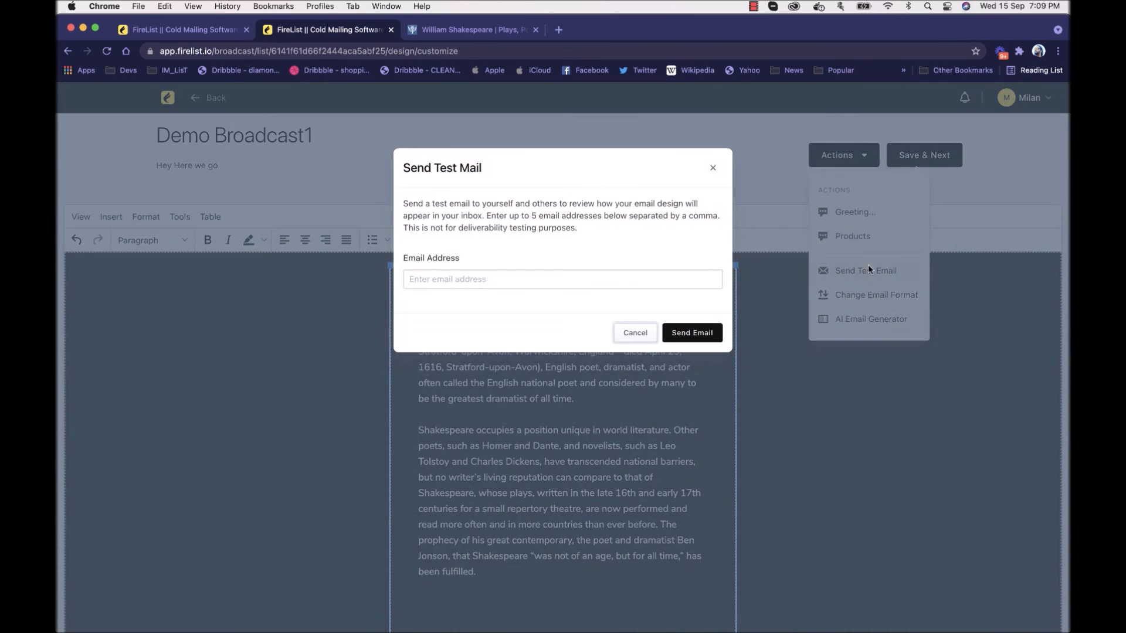
click(611, 284)
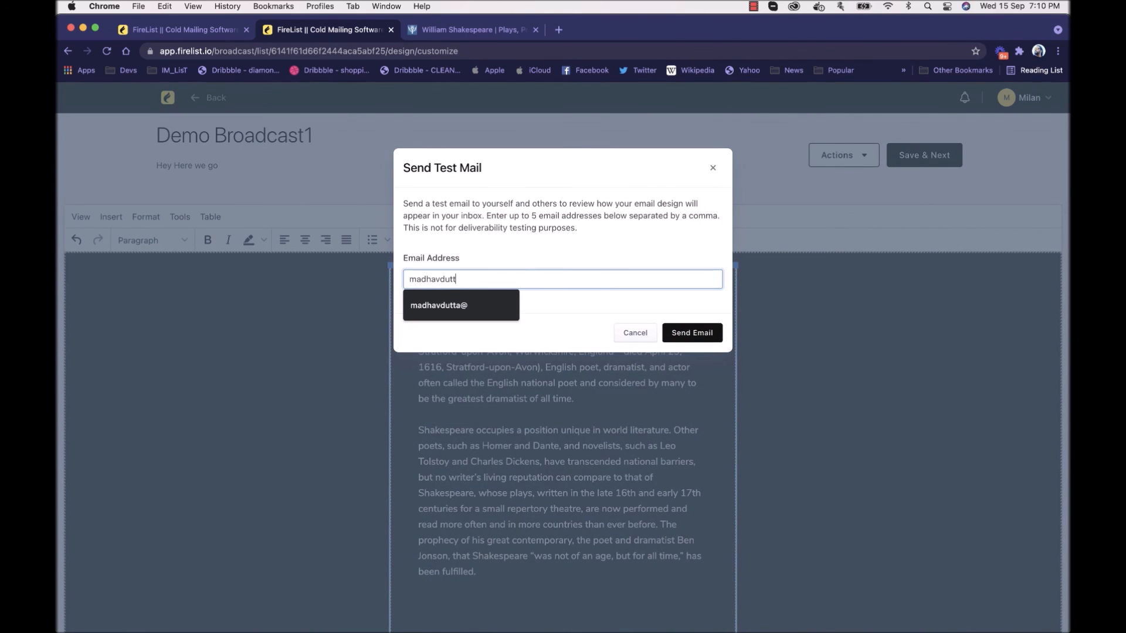
click(721, 330)
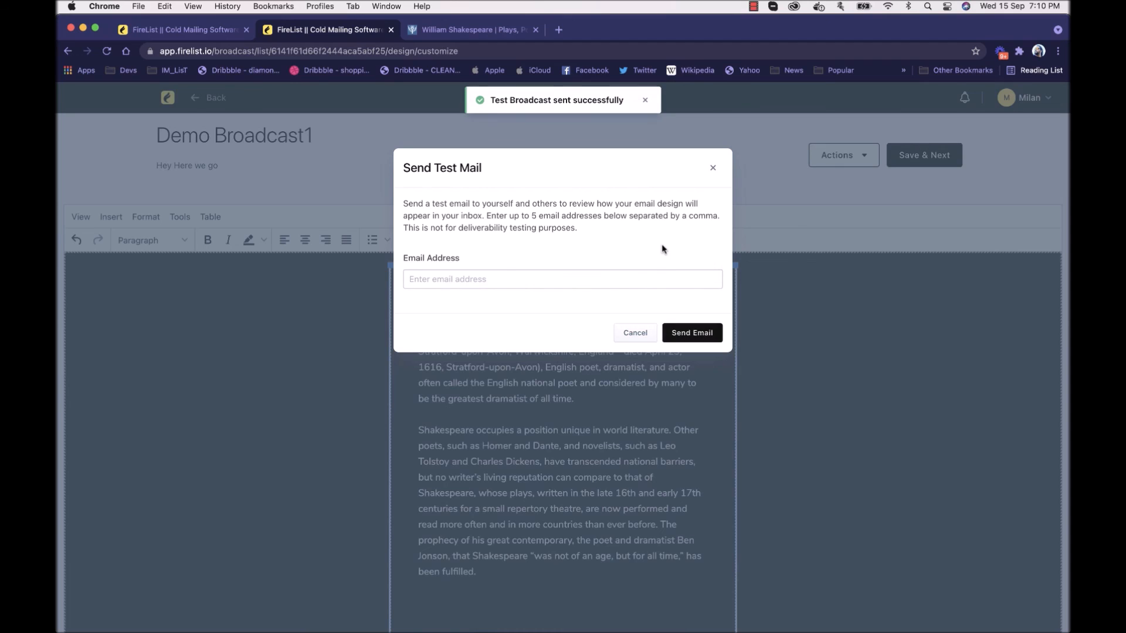
Step: Switch to Gmail in a new browser tab, open the "Hey Here we go" test email, and check its body, footer address and unsubscribe link
click(559, 30)
text(gm)
key(Return)
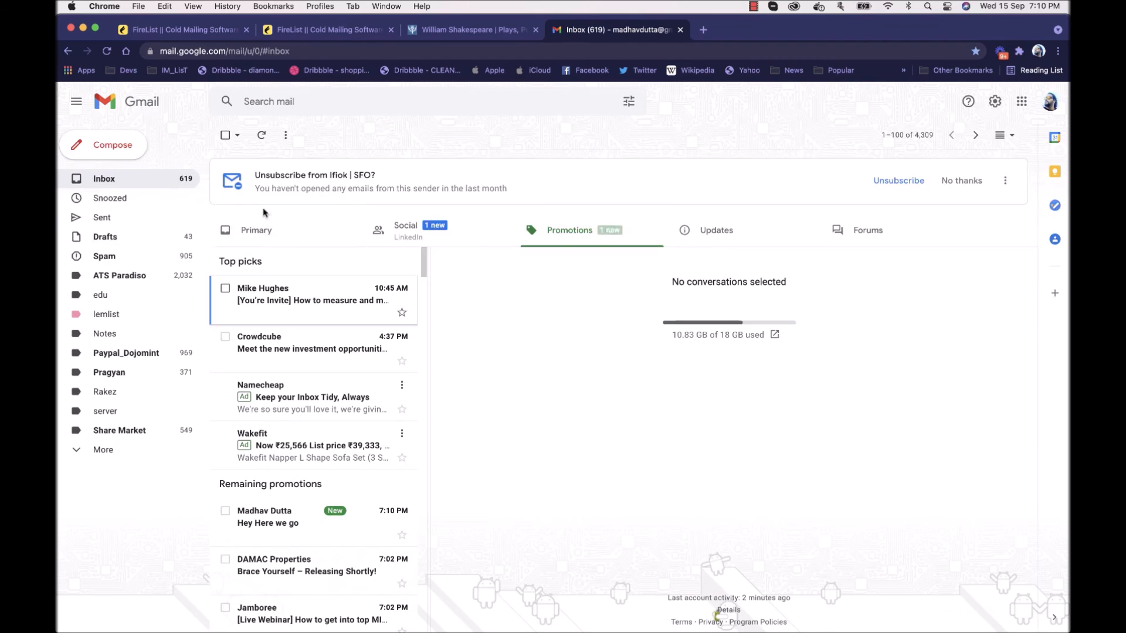
click(302, 524)
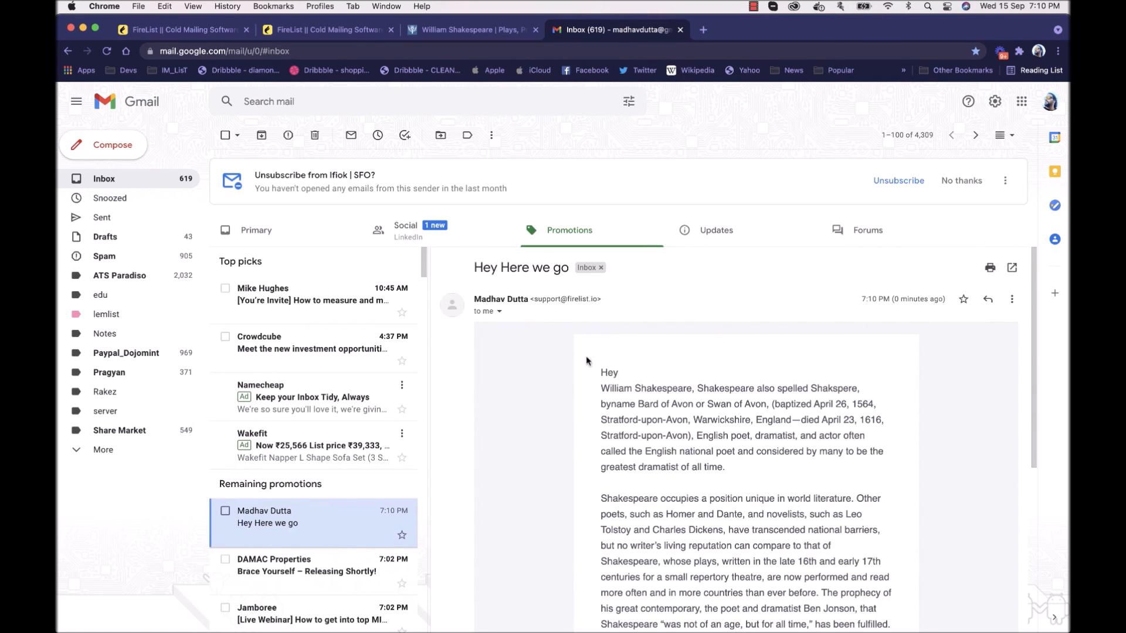
scroll(650, 373, down, 5)
scroll(650, 373, down, 2)
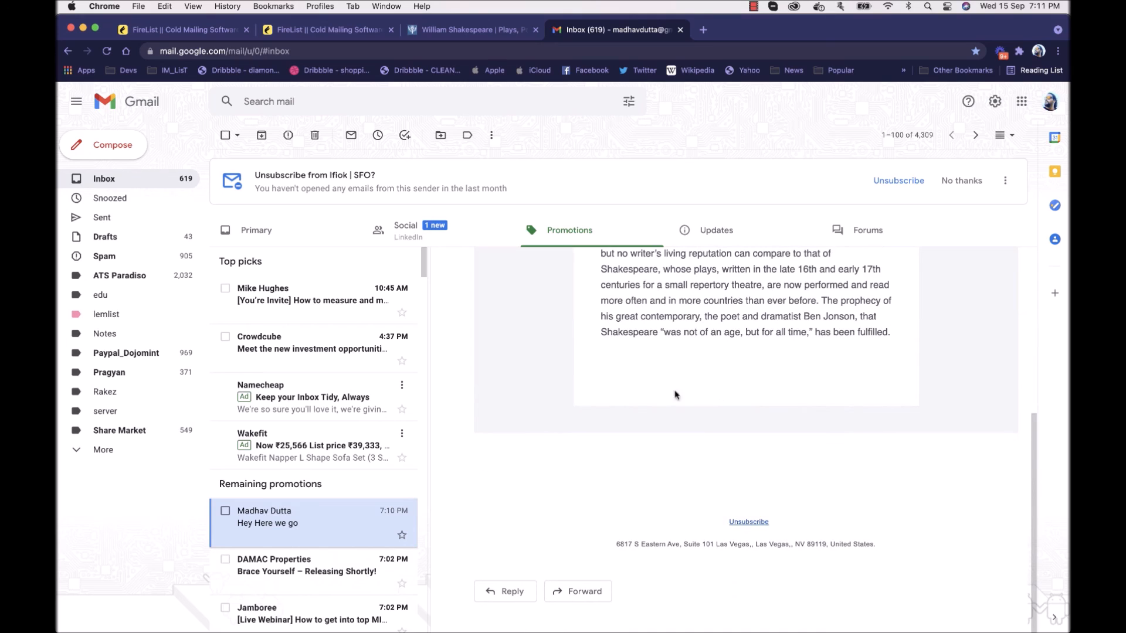
drag(619, 544, 843, 544)
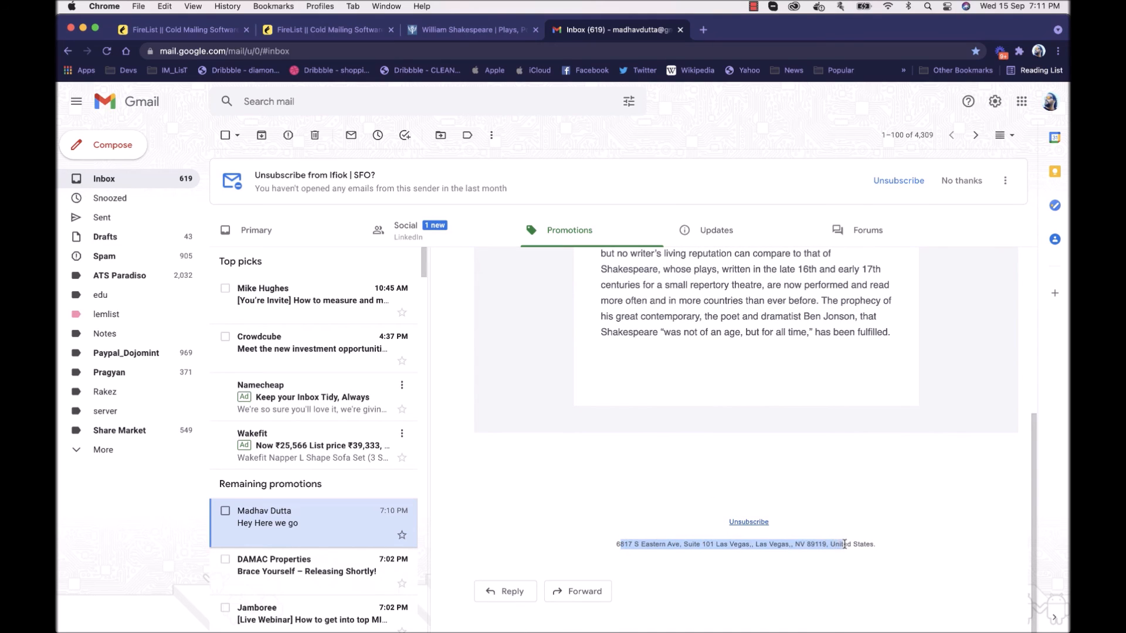
click(846, 546)
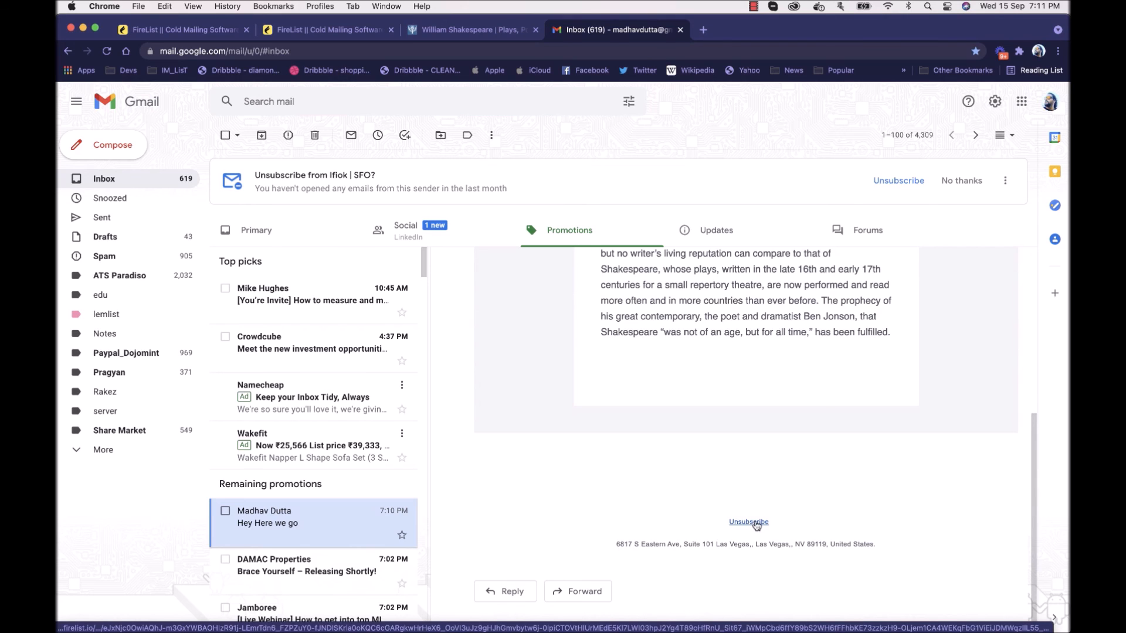
scroll(774, 487, up, 5)
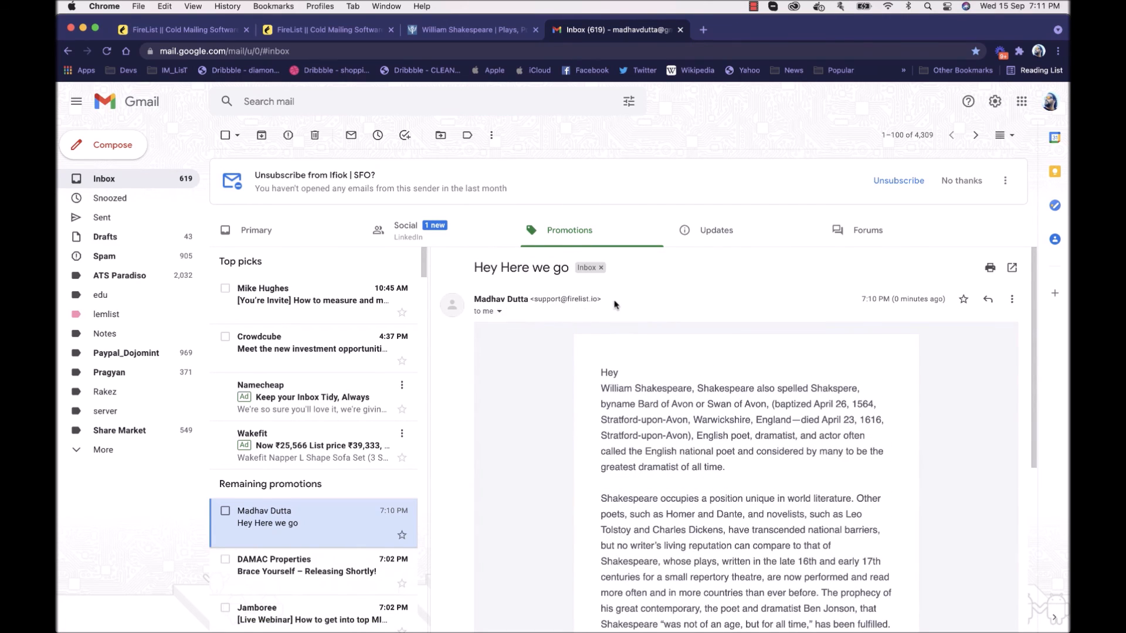
Step: Inspect the test email's sender address and expanded header details, including the reply-to, mailed-by and signed-by fields
drag(533, 299, 595, 300)
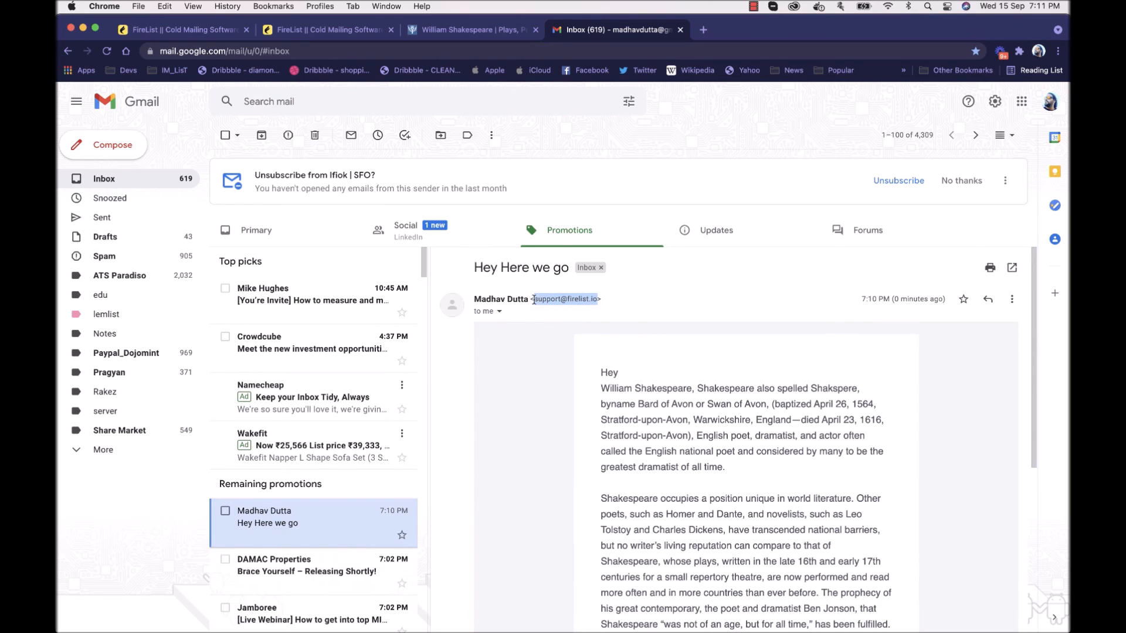
click(499, 311)
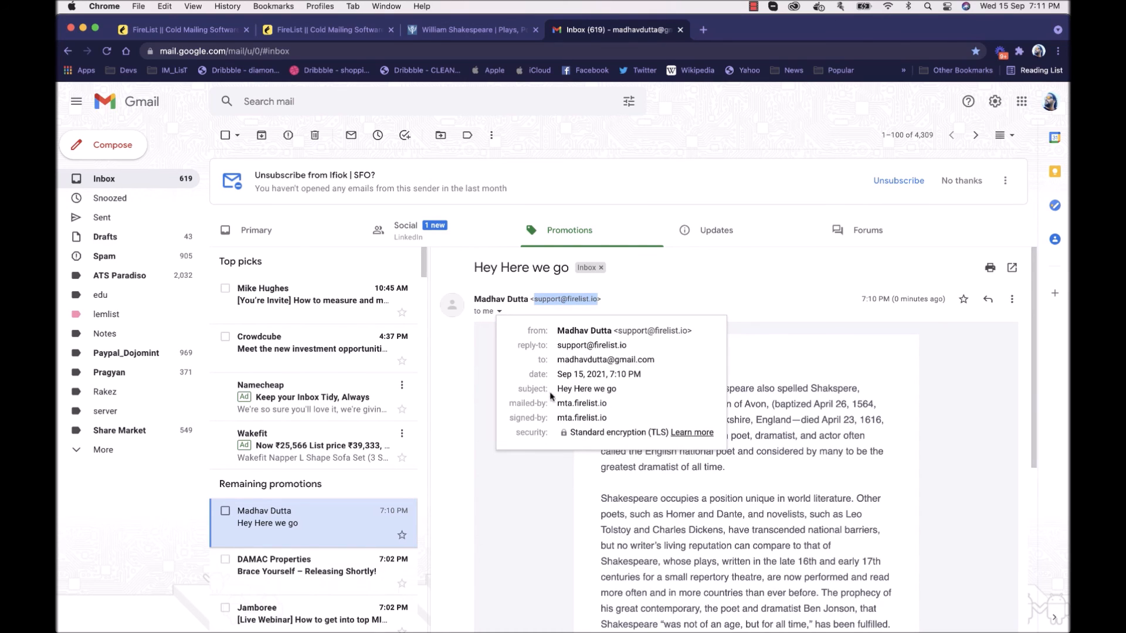
click(756, 298)
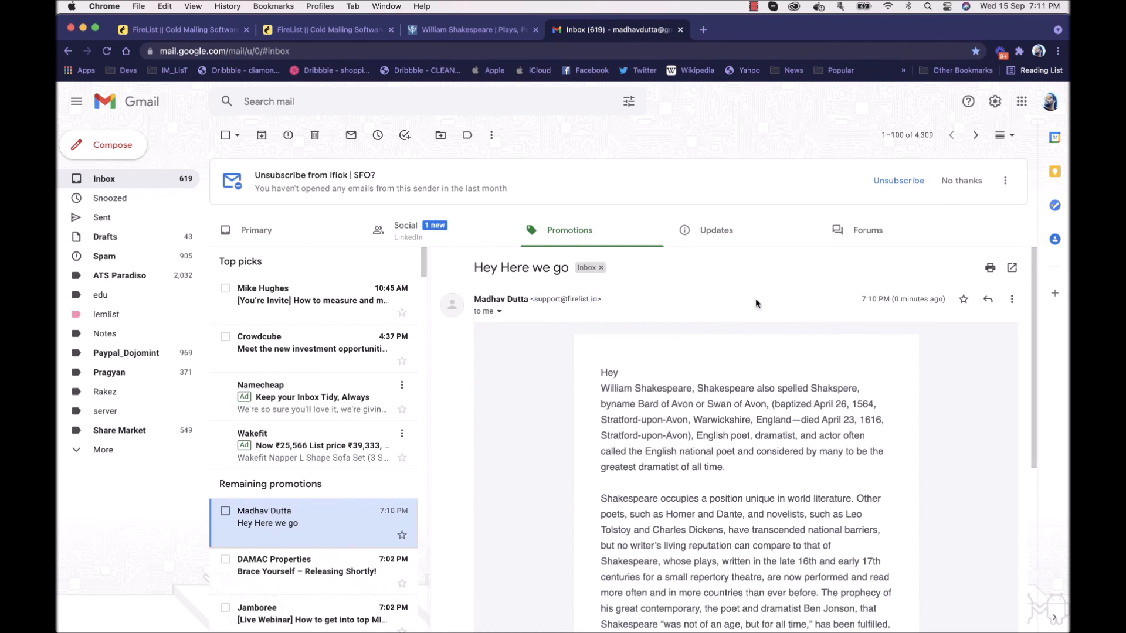
click(499, 312)
click(499, 312)
click(499, 311)
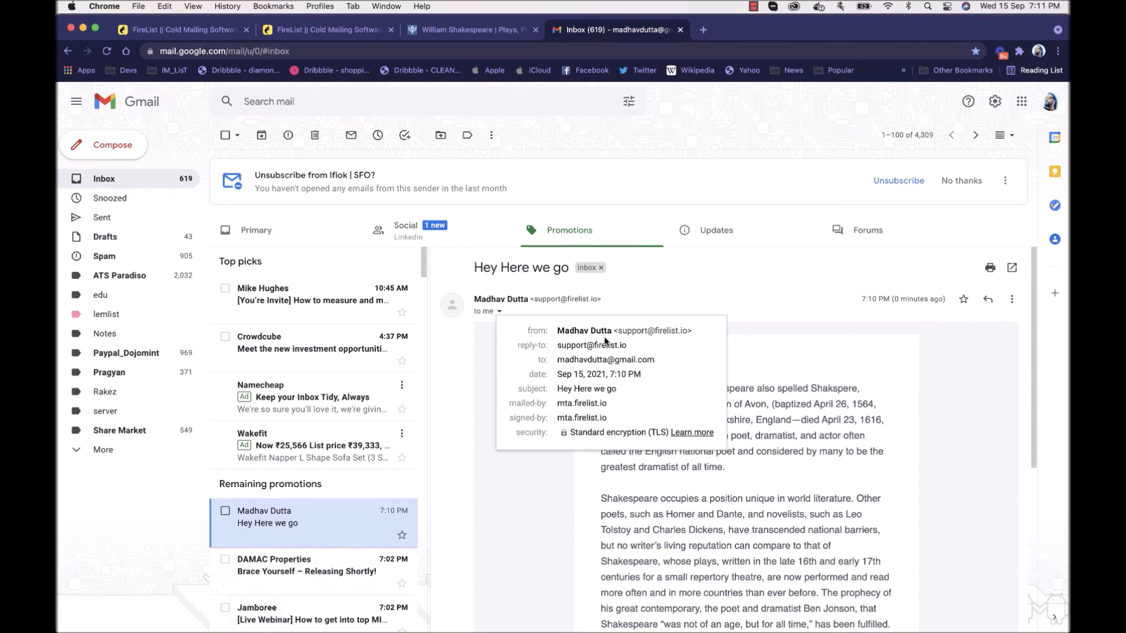
click(637, 303)
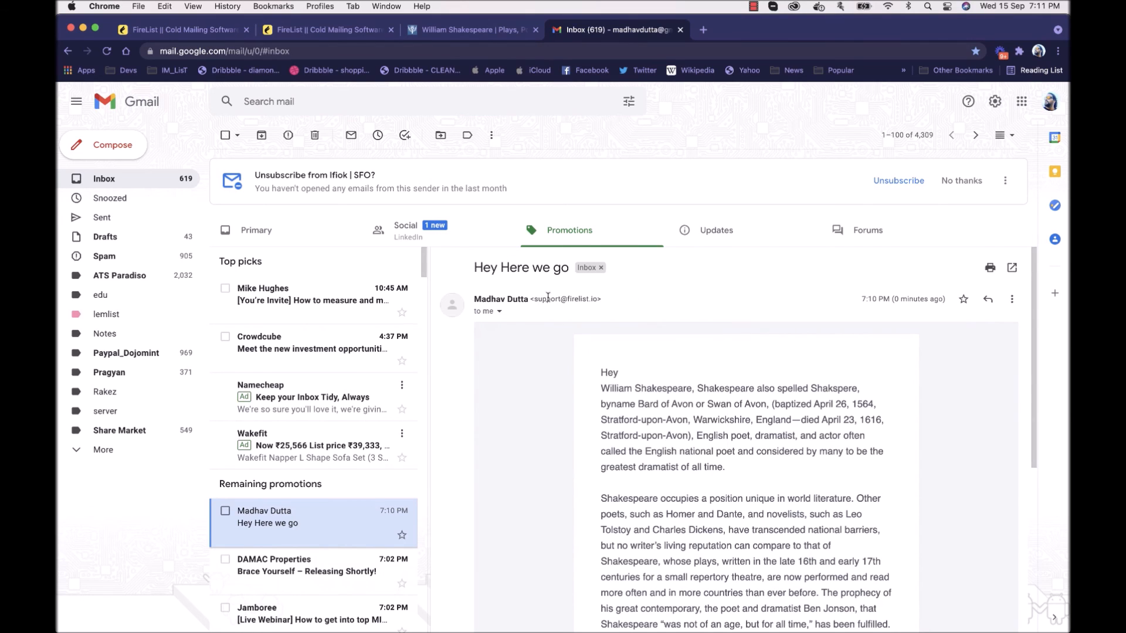
scroll(549, 300, down, 10)
scroll(548, 299, up, 10)
Step: Return to Demo Broadcast1 in FireList, dismiss the Send Test Mail dialog, and open the AI Email Generator
click(199, 30)
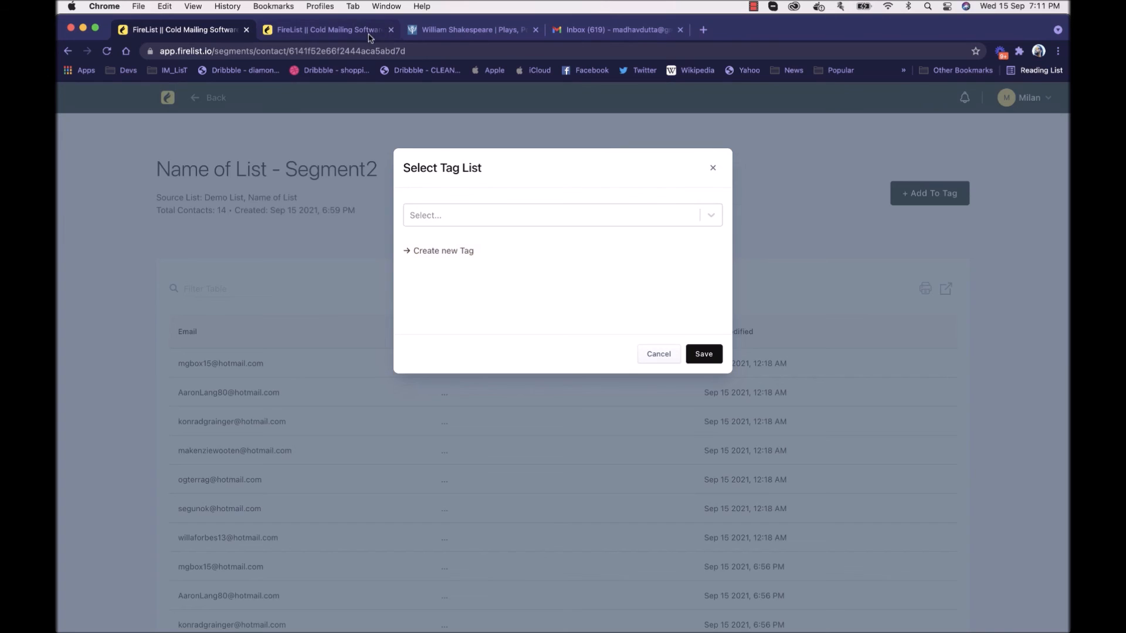
click(371, 34)
click(714, 169)
click(843, 155)
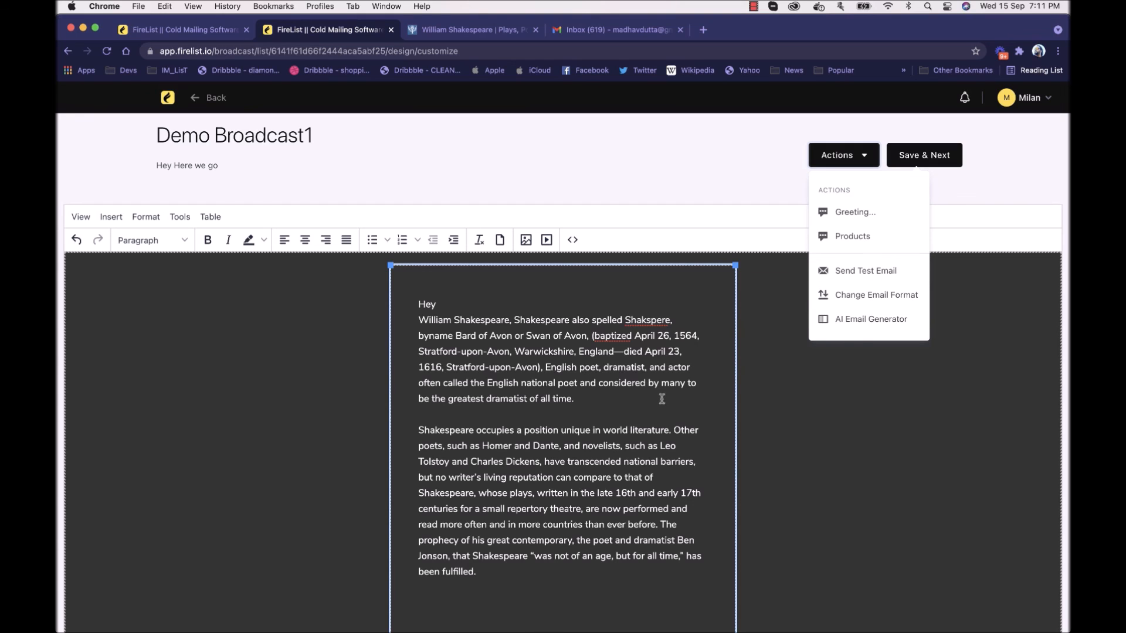
click(867, 320)
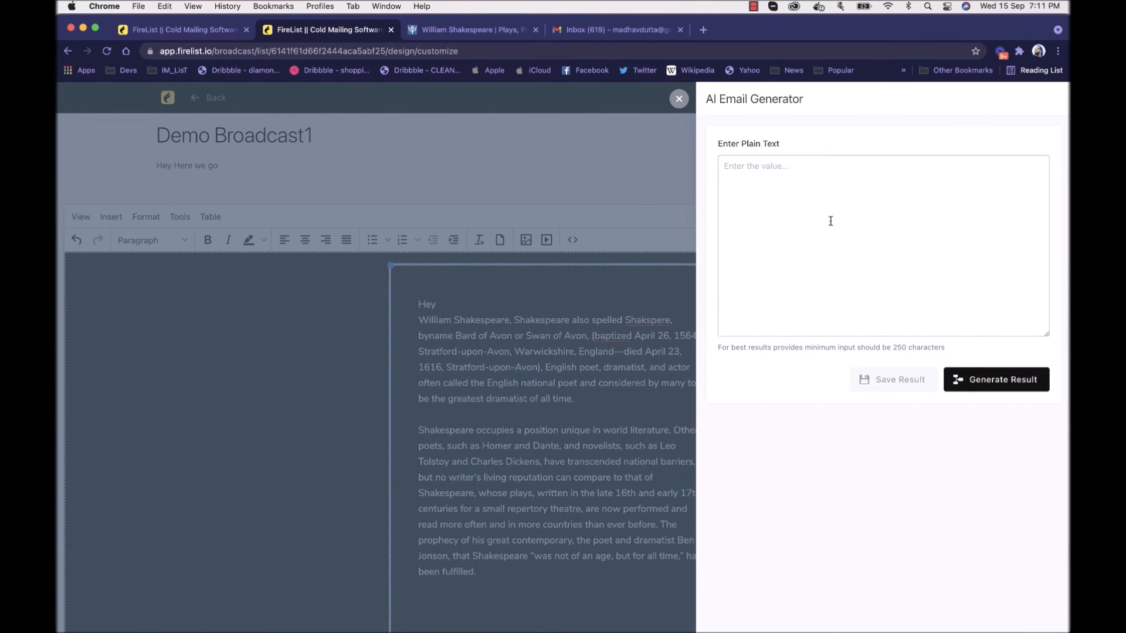
Step: Search the web for yoda in the Britannica tab, open the Wikipedia article, and copy its first introductory paragraph
click(488, 34)
click(490, 54)
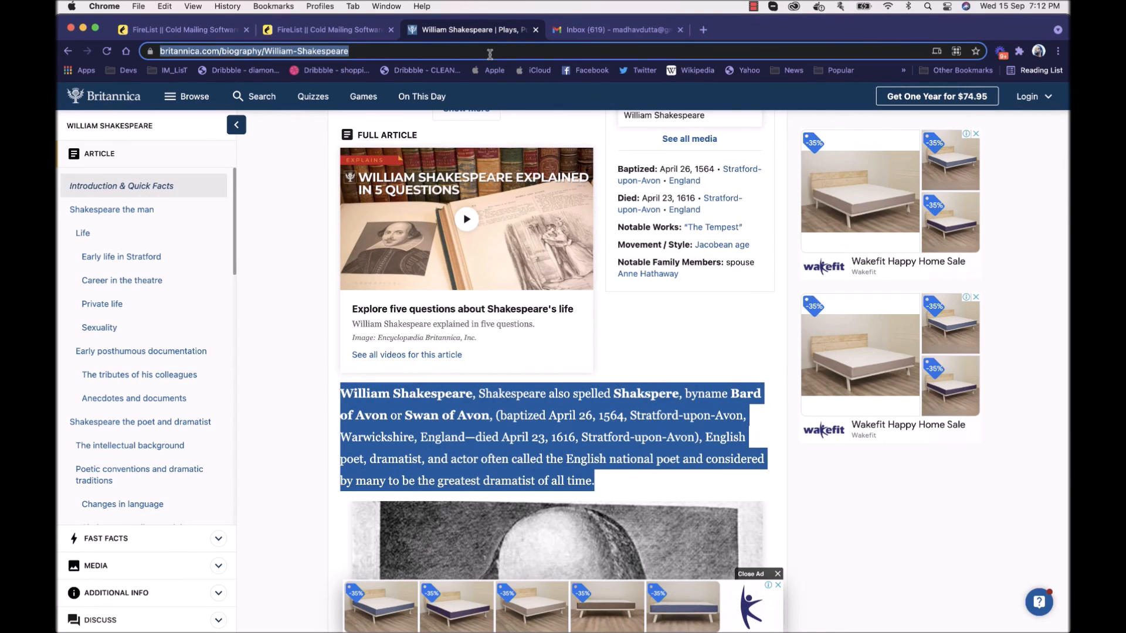
text(yoda)
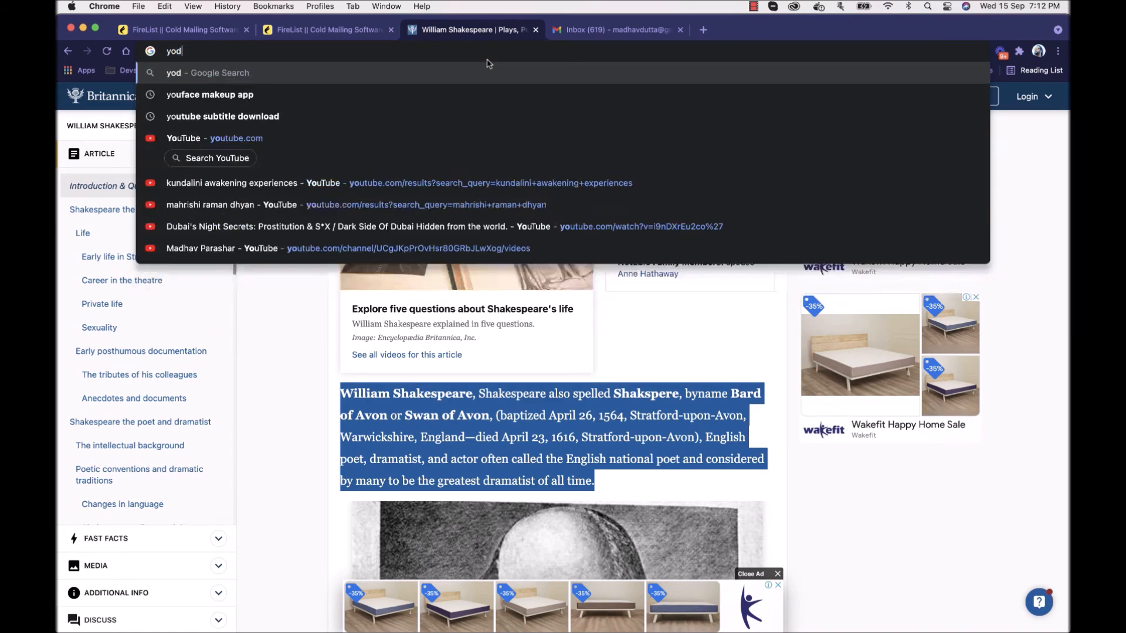
key(Return)
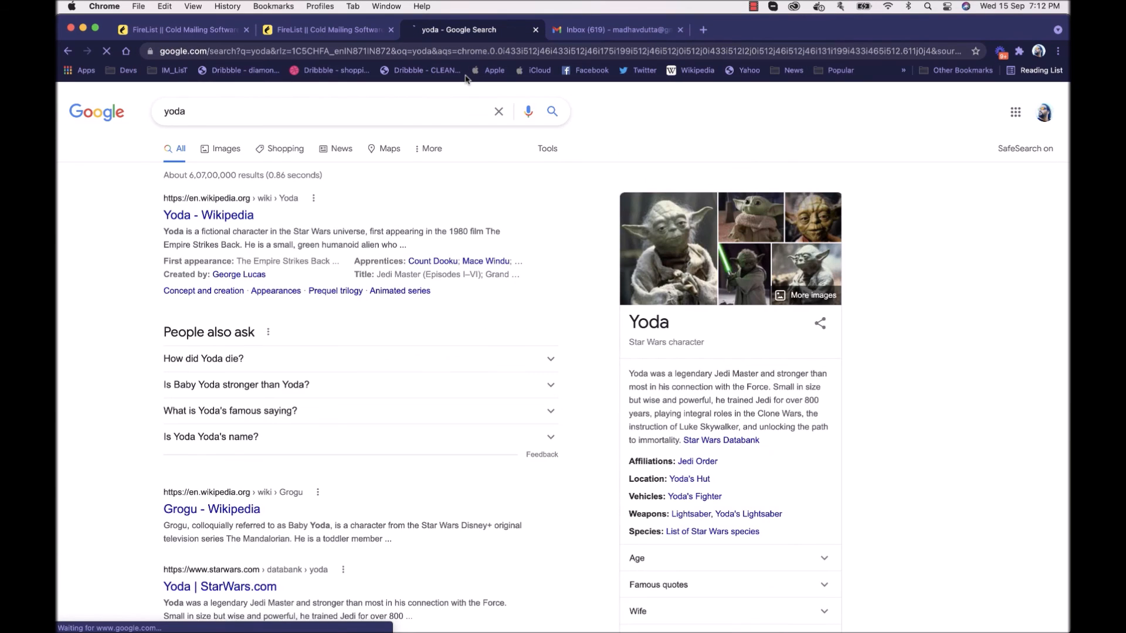
click(236, 215)
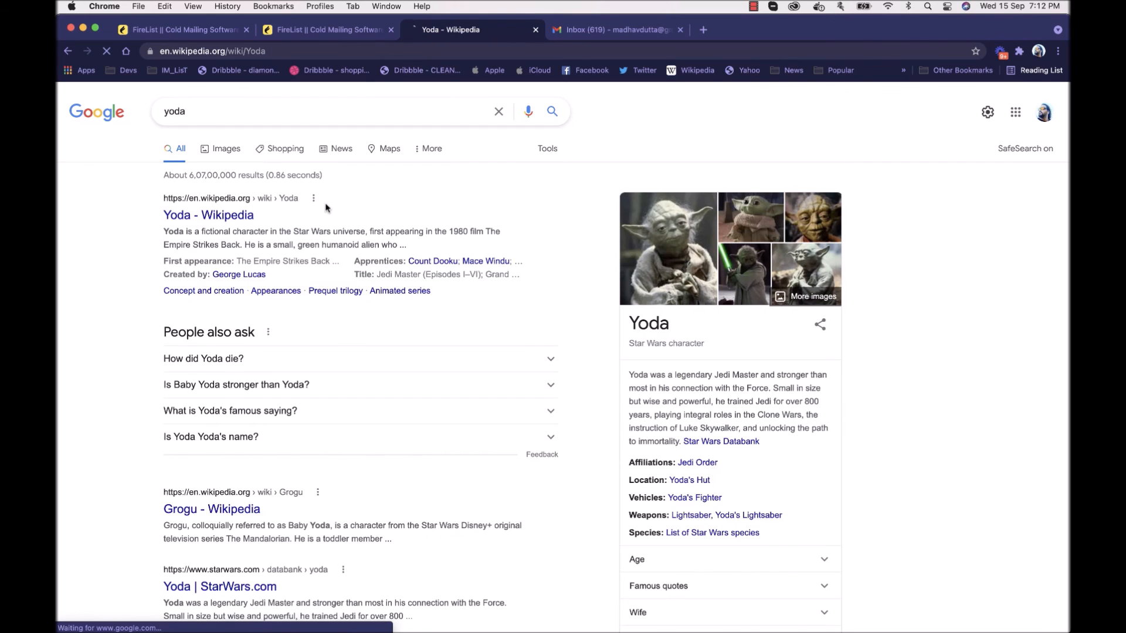
drag(176, 279, 526, 323)
key(super+c)
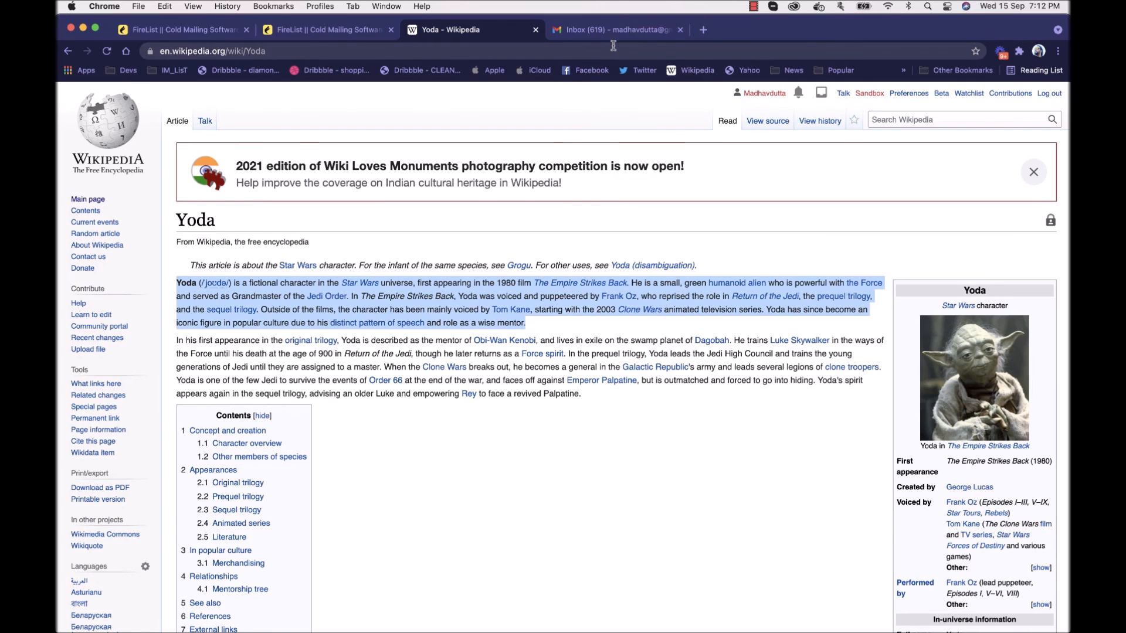
Step: Paste the copied Yoda paragraph as the AI Email Generator's plain text in FireList and generate the result
click(349, 39)
click(841, 267)
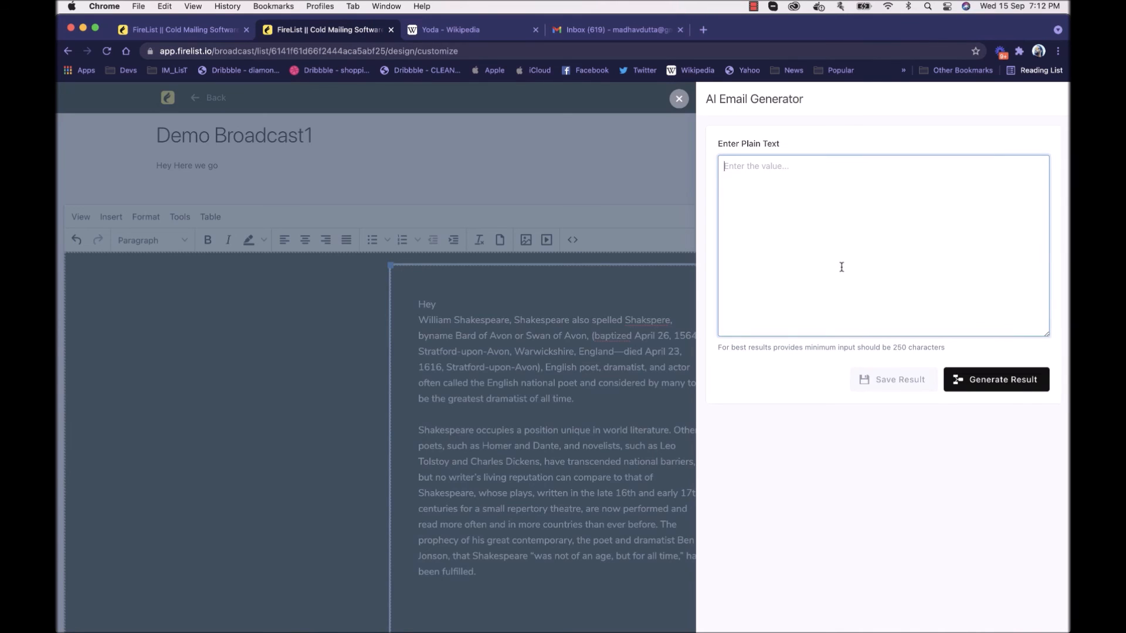
key(super+v)
click(988, 378)
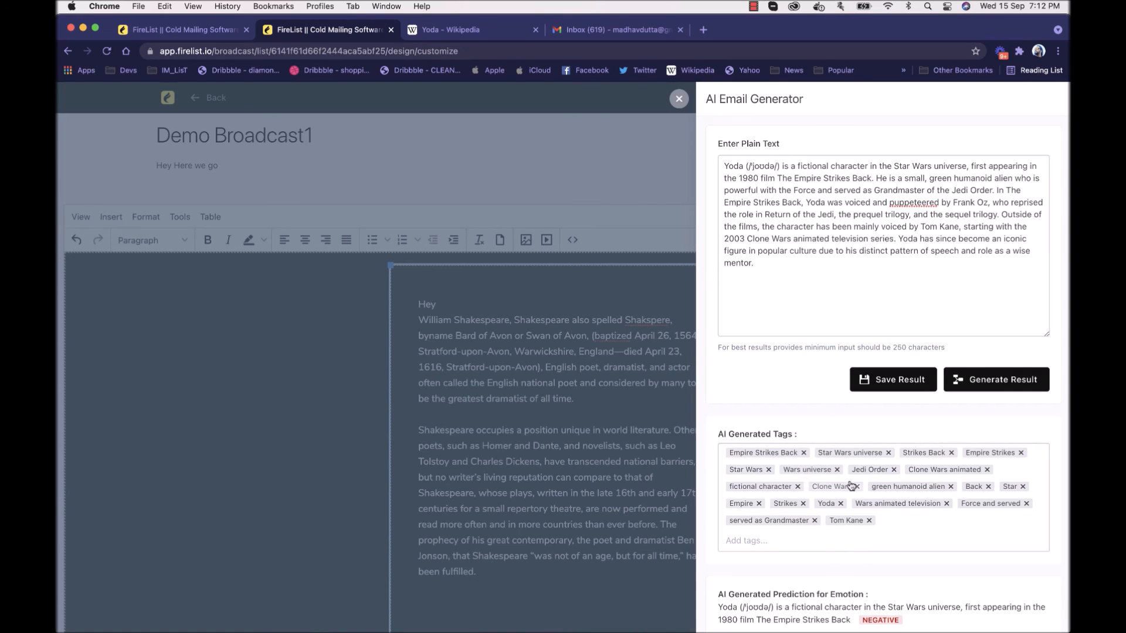
Step: Review the AI-generated tags and the emotion prediction given for each sentence of the Yoda text
scroll(873, 472, down, 2)
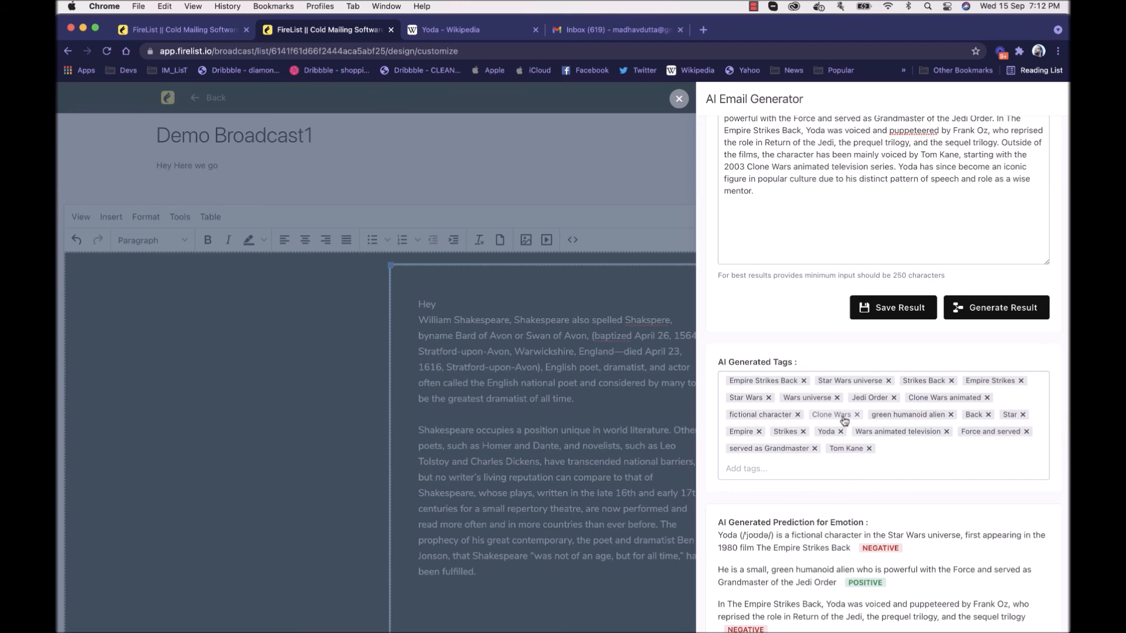
scroll(845, 420, down, 5)
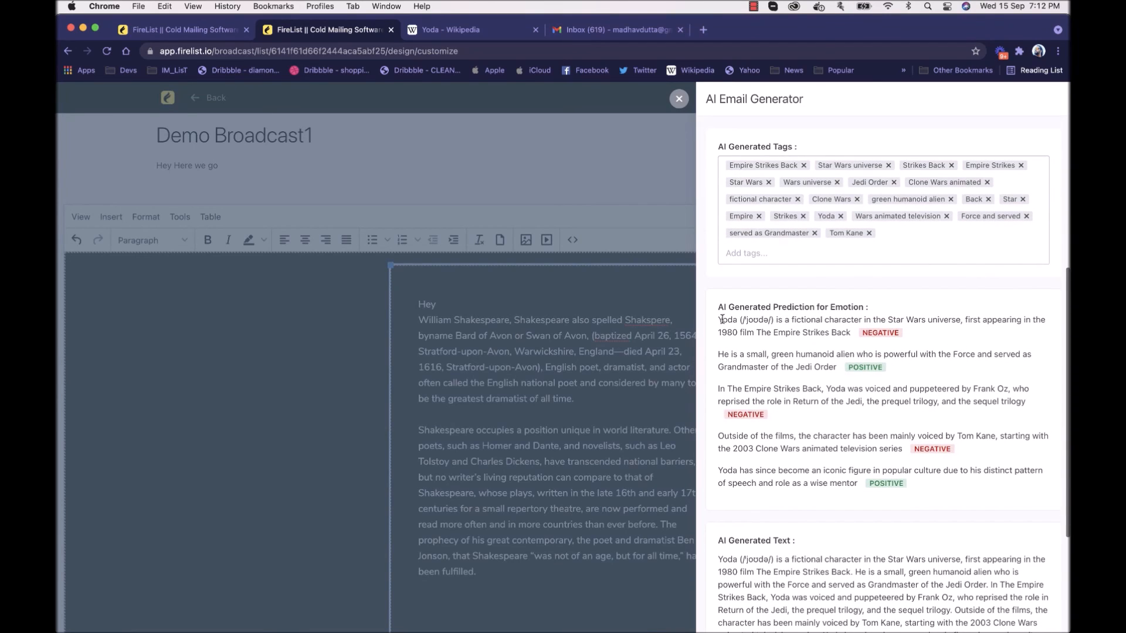
drag(717, 319, 860, 342)
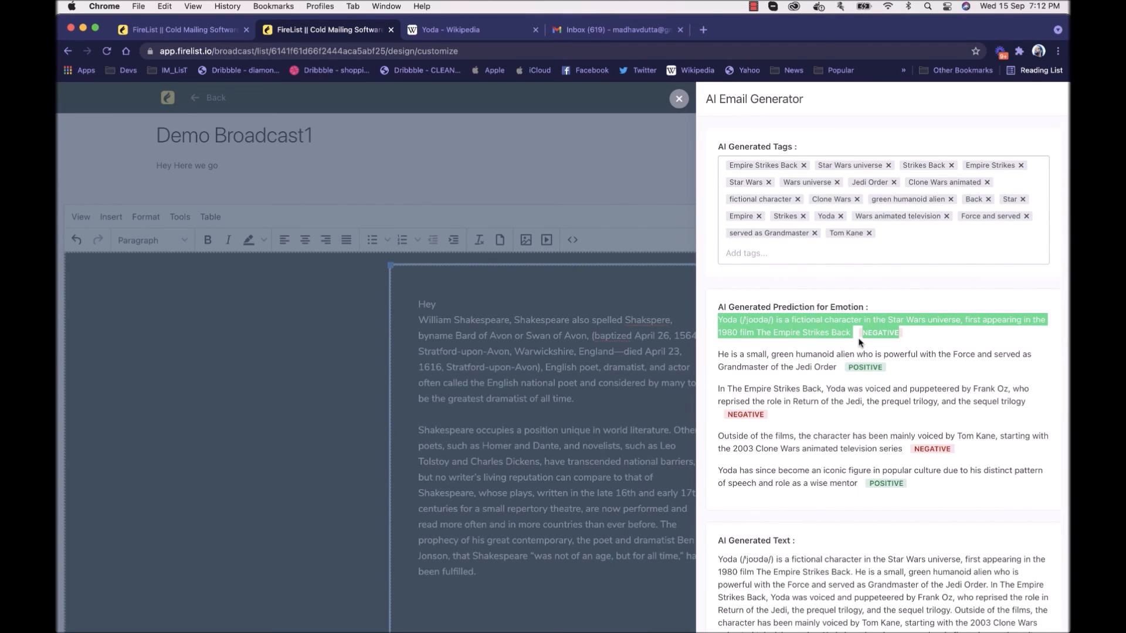
click(860, 342)
drag(718, 355, 816, 369)
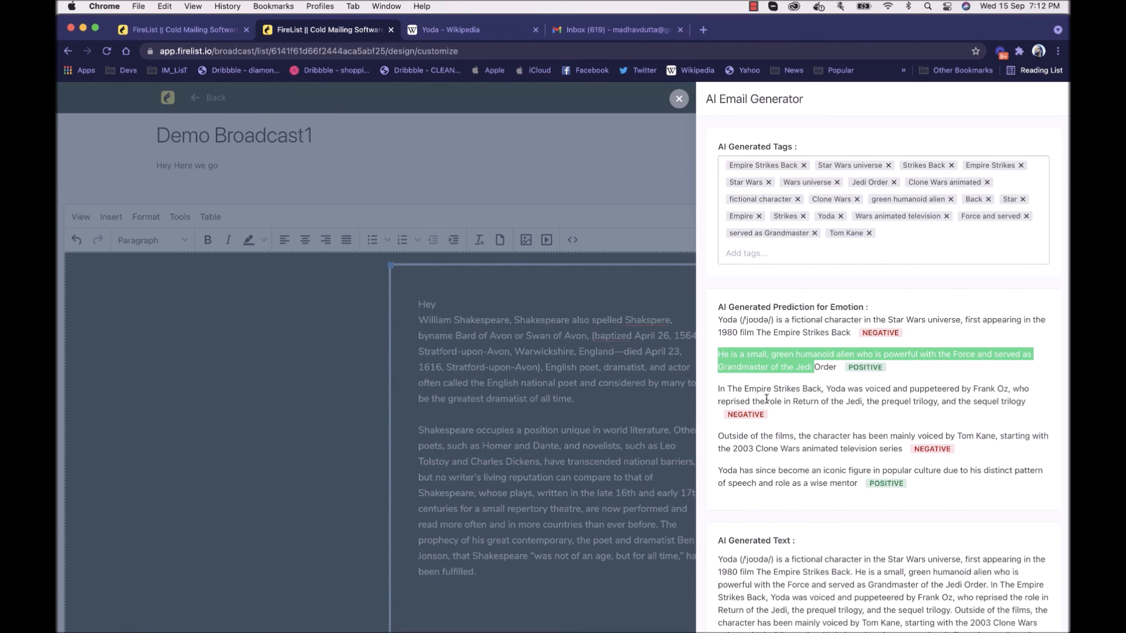
click(788, 429)
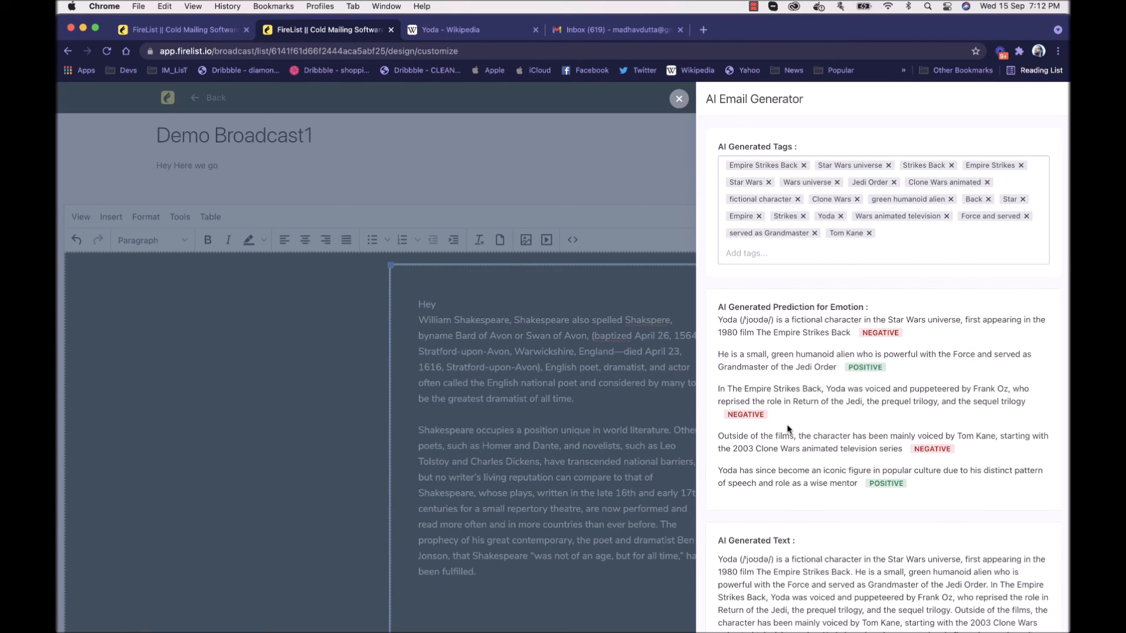
scroll(789, 429, down, 3)
scroll(788, 429, up, 10)
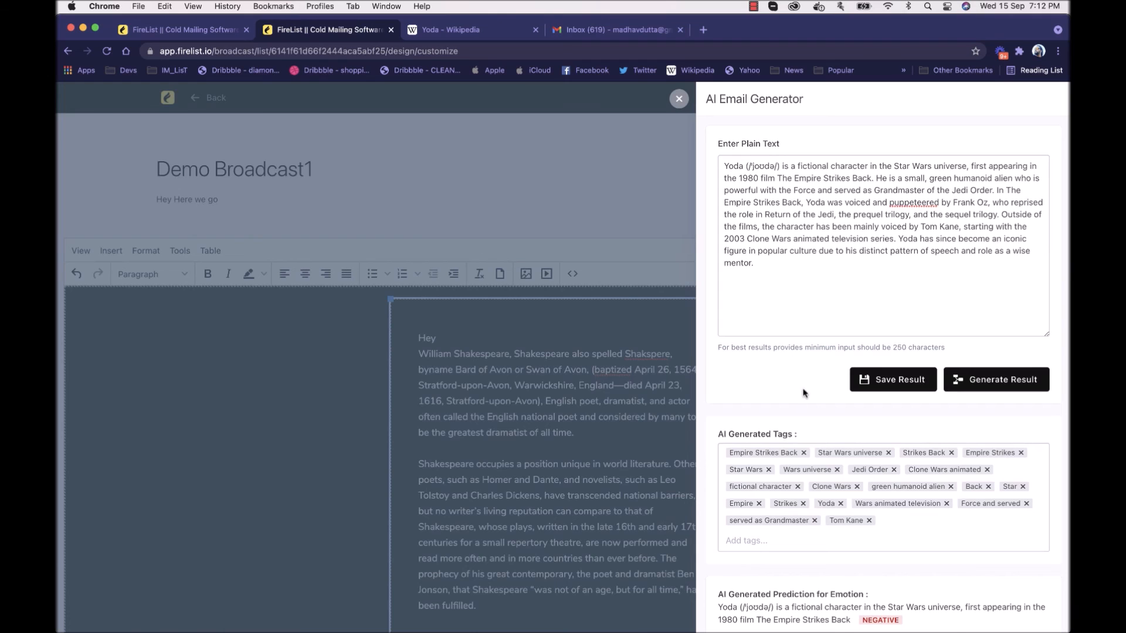
Step: Read through the AI-generated text paragraphs and compare them with the plain text that was entered
scroll(804, 390, down, 13)
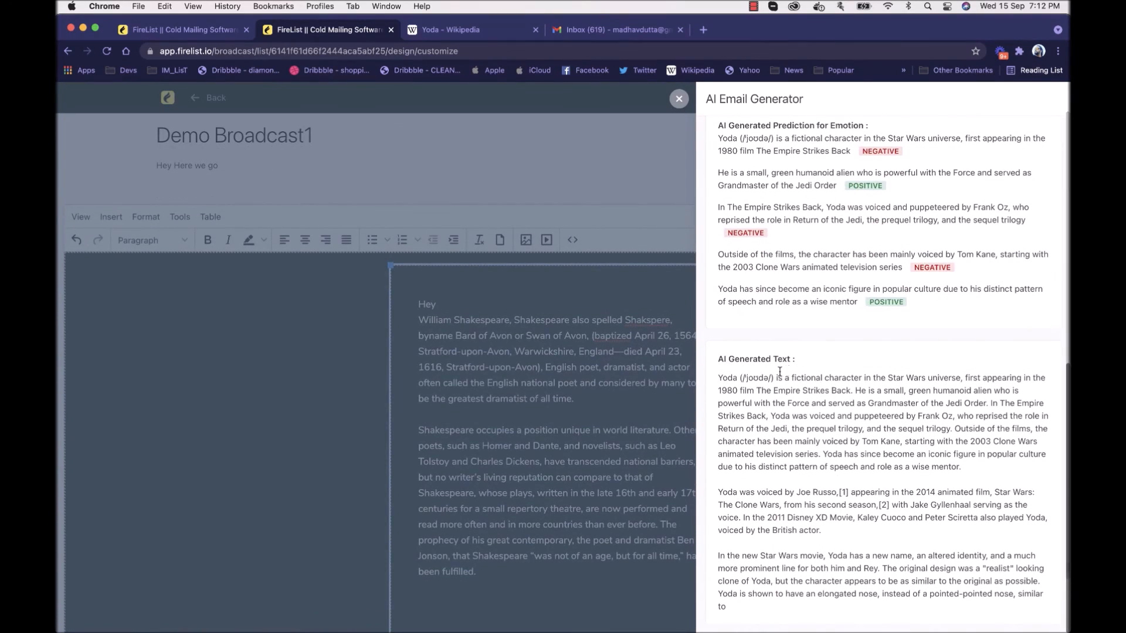
drag(718, 378, 918, 576)
click(927, 597)
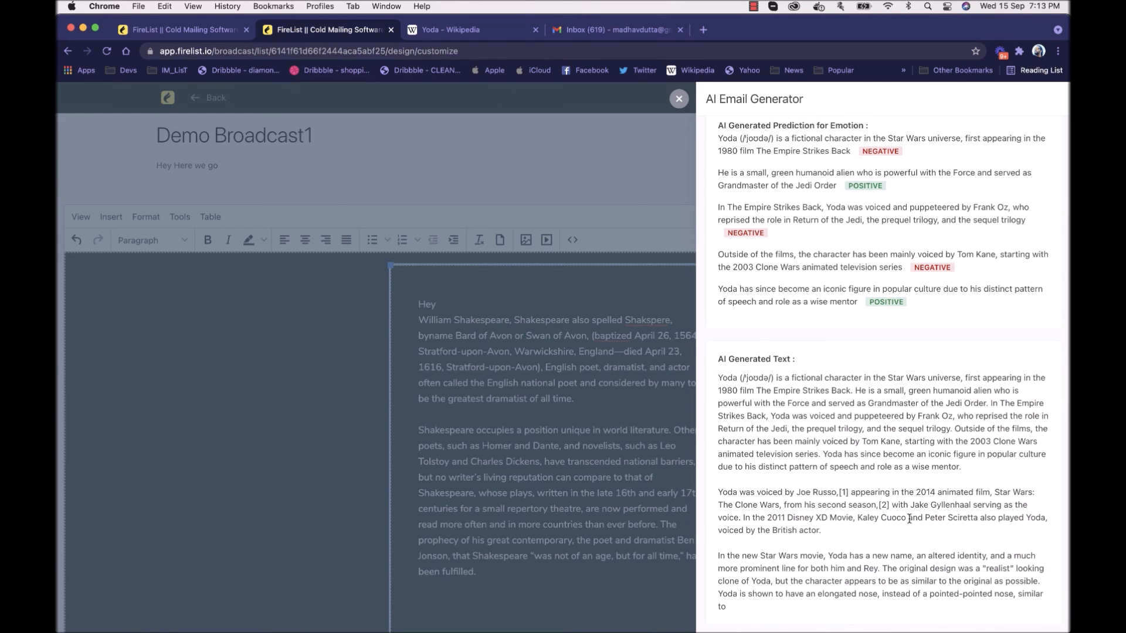
scroll(909, 519, up, 10)
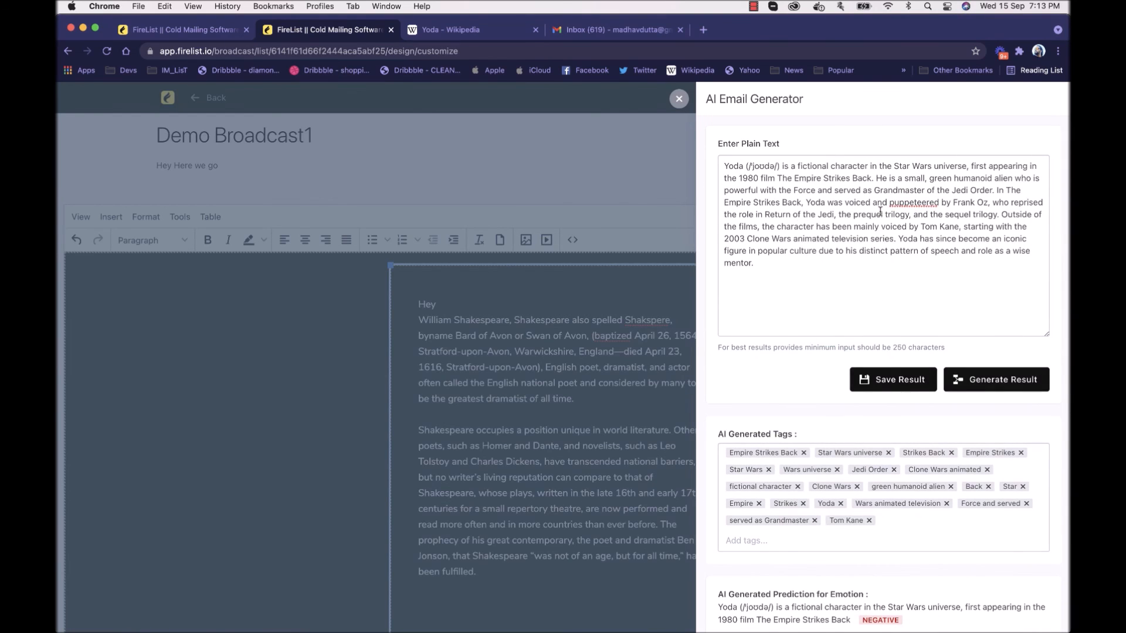
scroll(868, 293, down, 10)
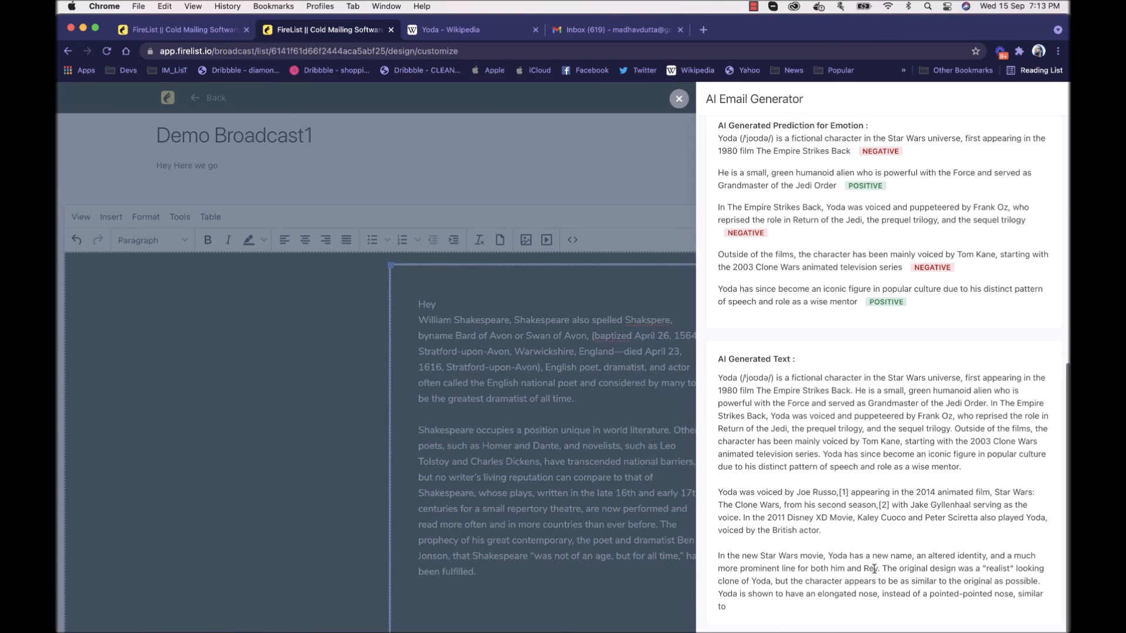
scroll(938, 398, up, 10)
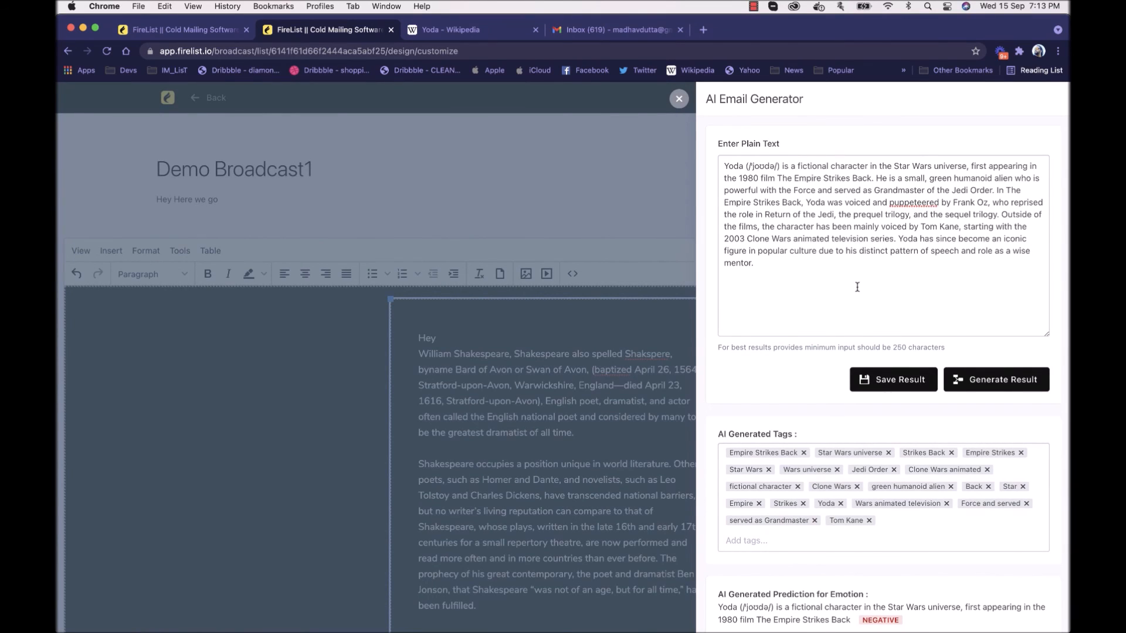
Step: Recheck the emotion predictions, highlight the whole AI-generated Yoda text, and return to the plain text entry
scroll(820, 208, down, 10)
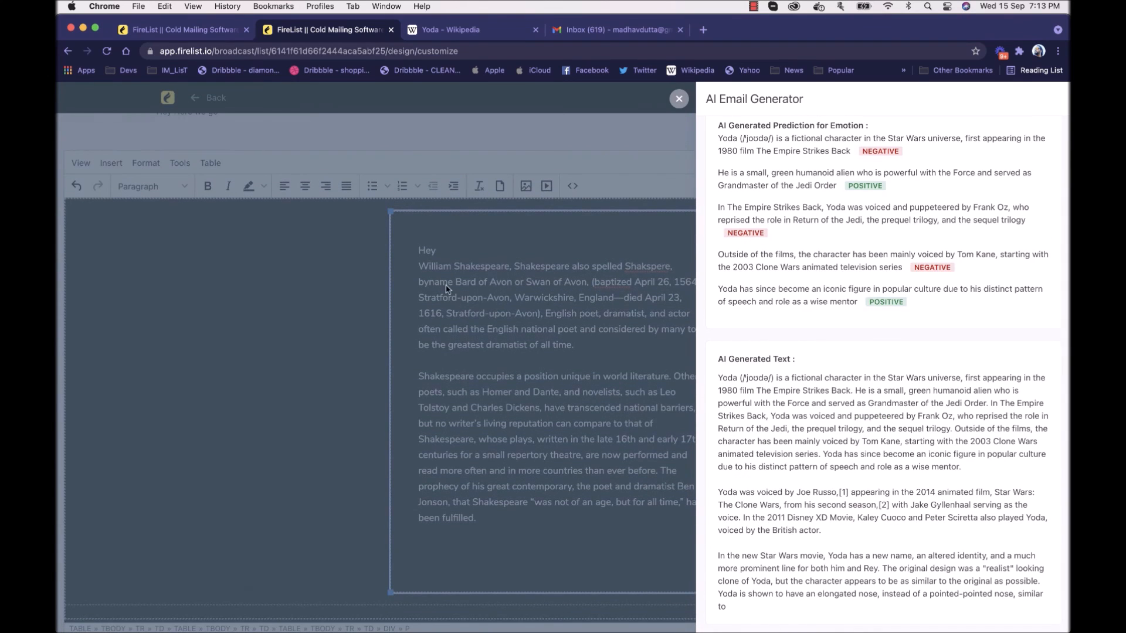
scroll(451, 291, up, 3)
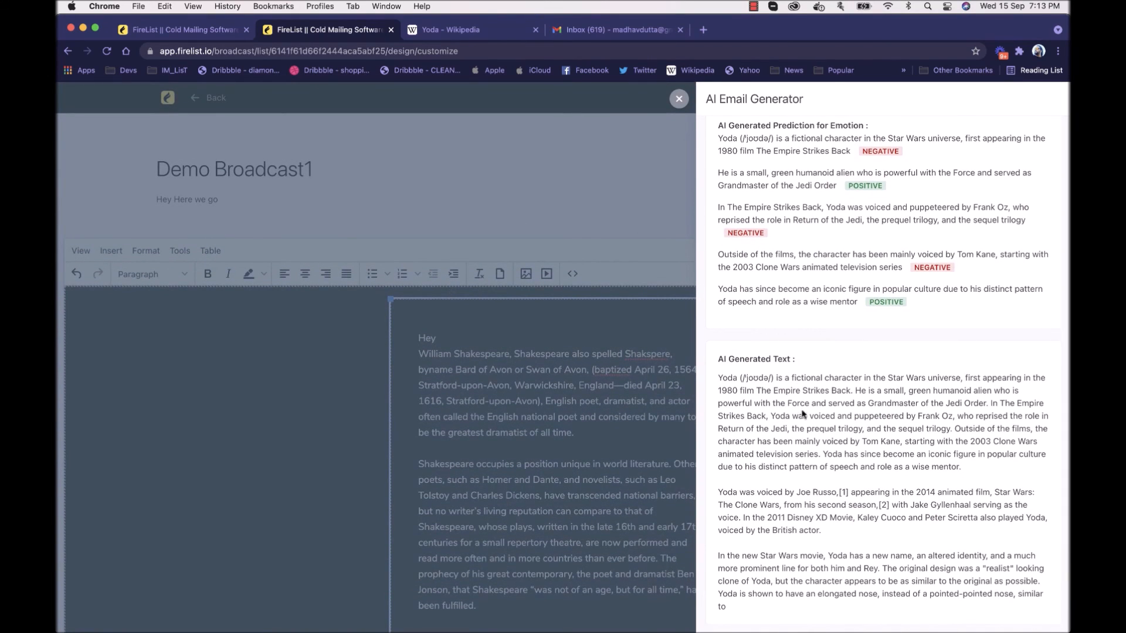
drag(718, 361, 791, 608)
click(816, 544)
scroll(739, 184, up, 10)
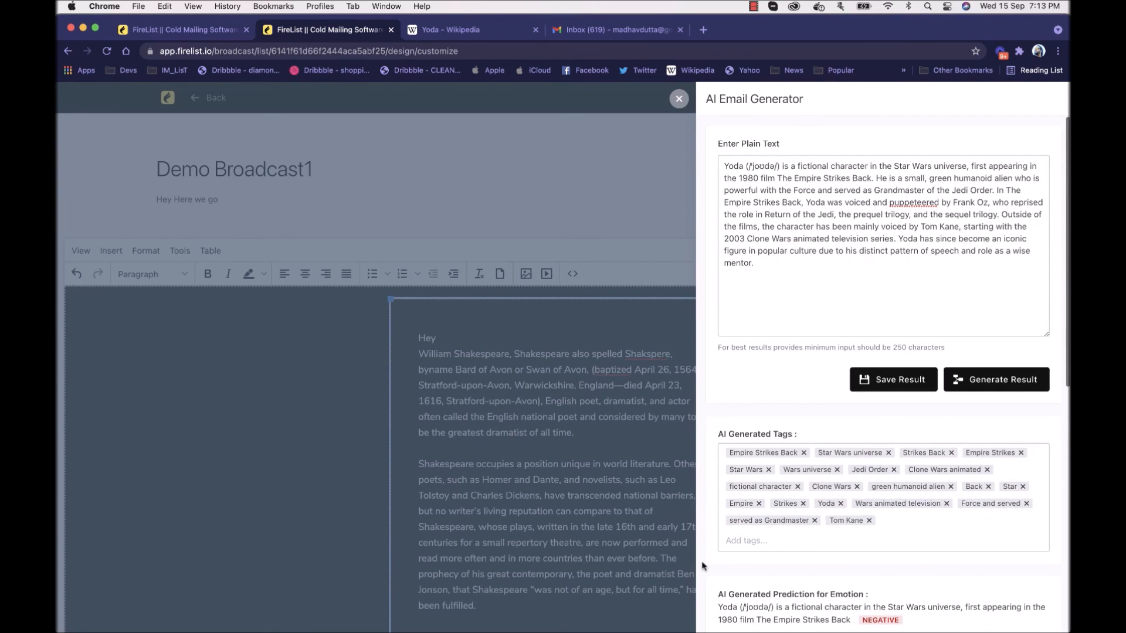
click(822, 295)
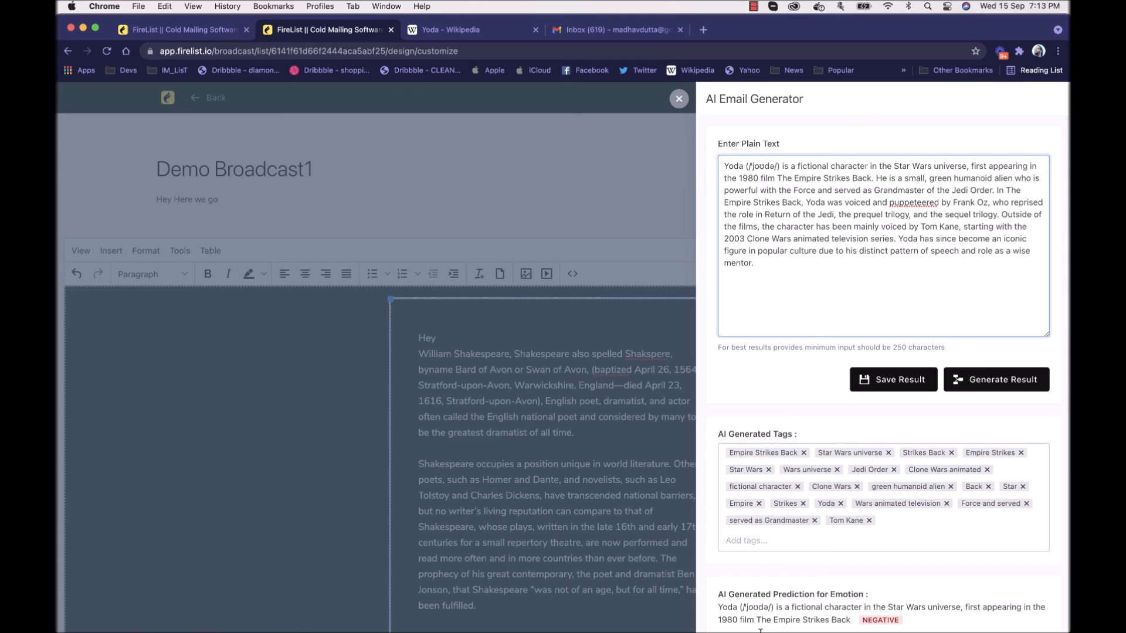
Step: Leave the AI Email Generator for Demo Broadcast1's information details and remove the England tag
click(679, 99)
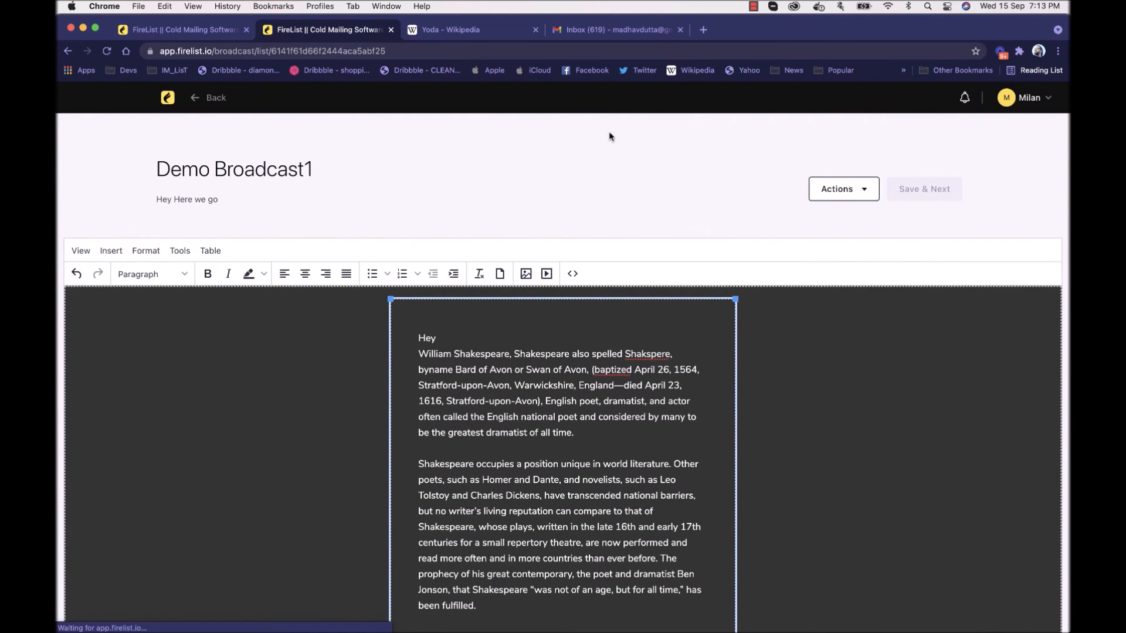
scroll(516, 302, down, 2)
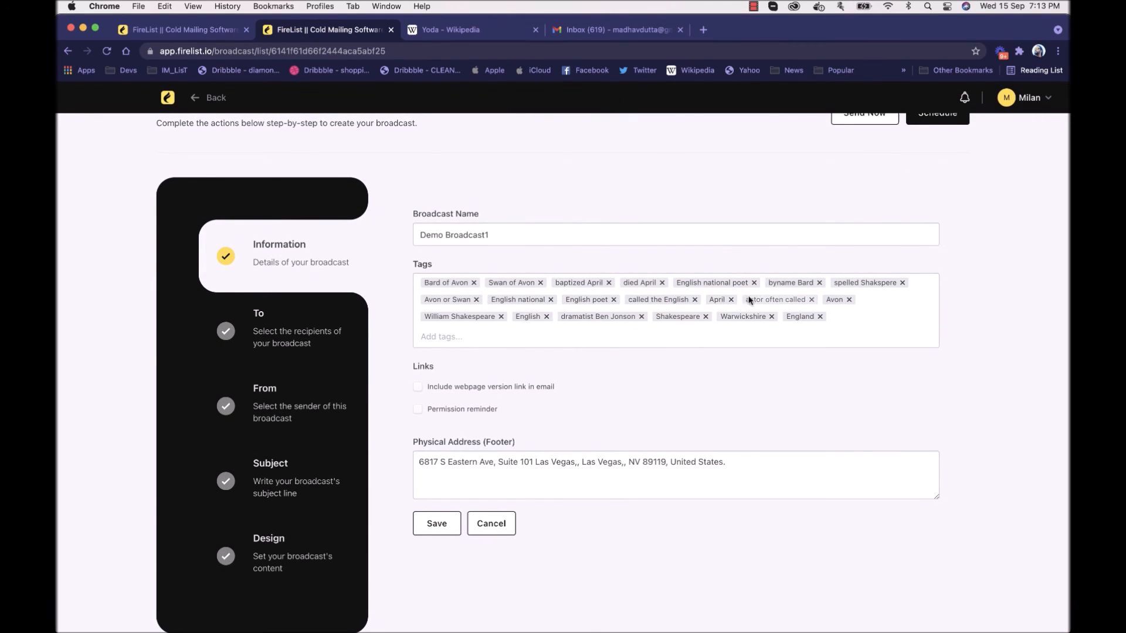
click(820, 317)
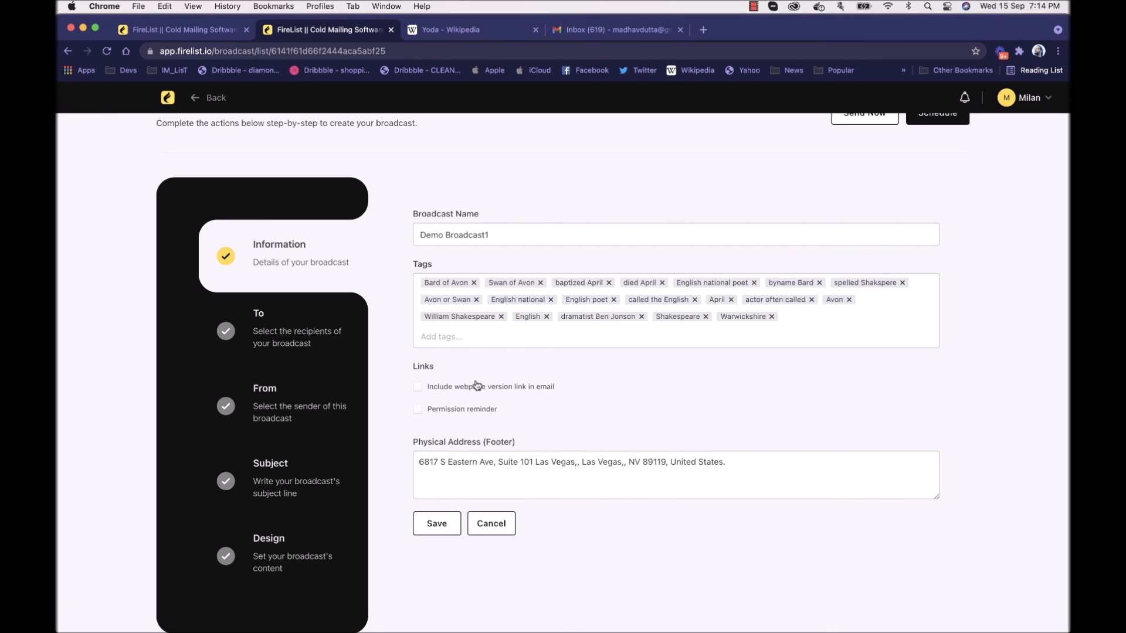
Step: Check the From, Subject and Design sections of Demo Broadcast1, and send the broadcast immediately
click(309, 410)
click(294, 509)
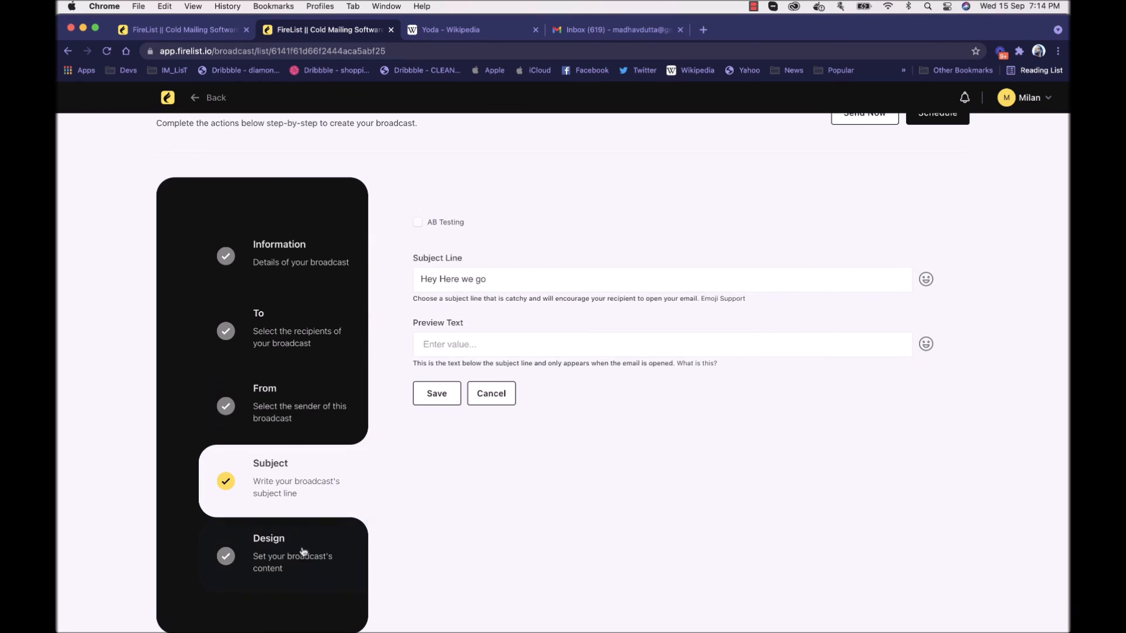
click(305, 557)
scroll(833, 202, up, 2)
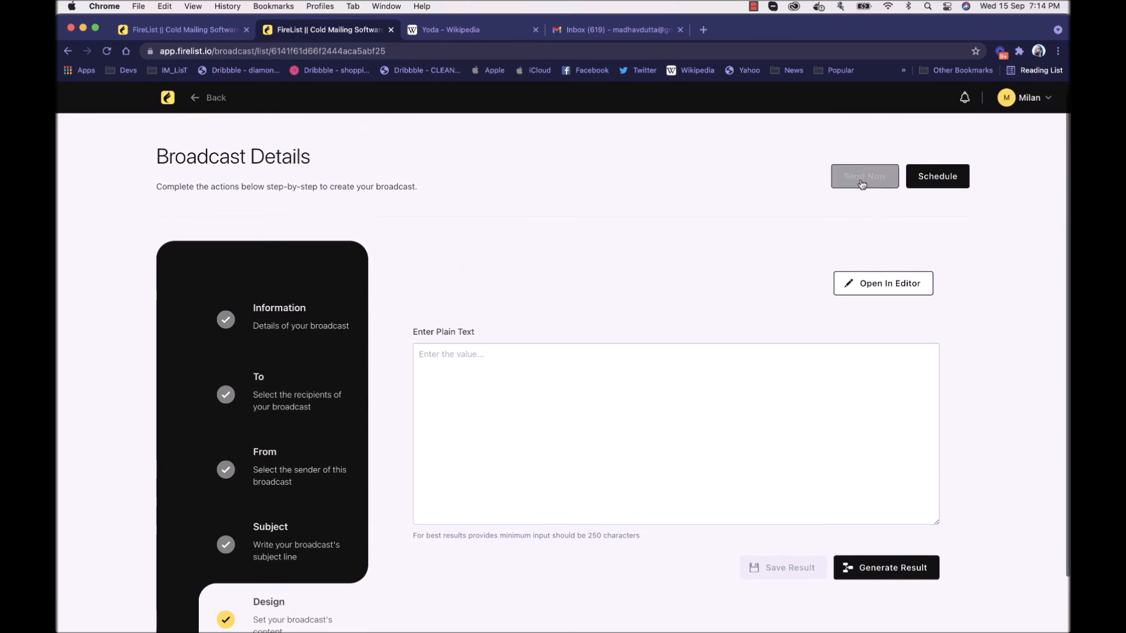
click(872, 177)
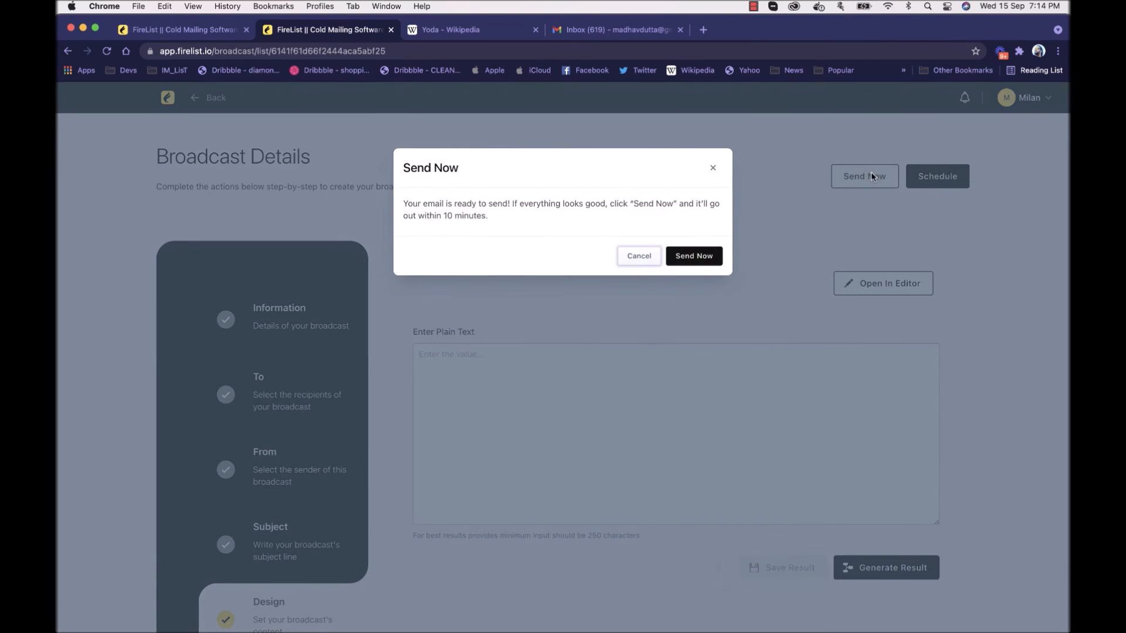
click(691, 257)
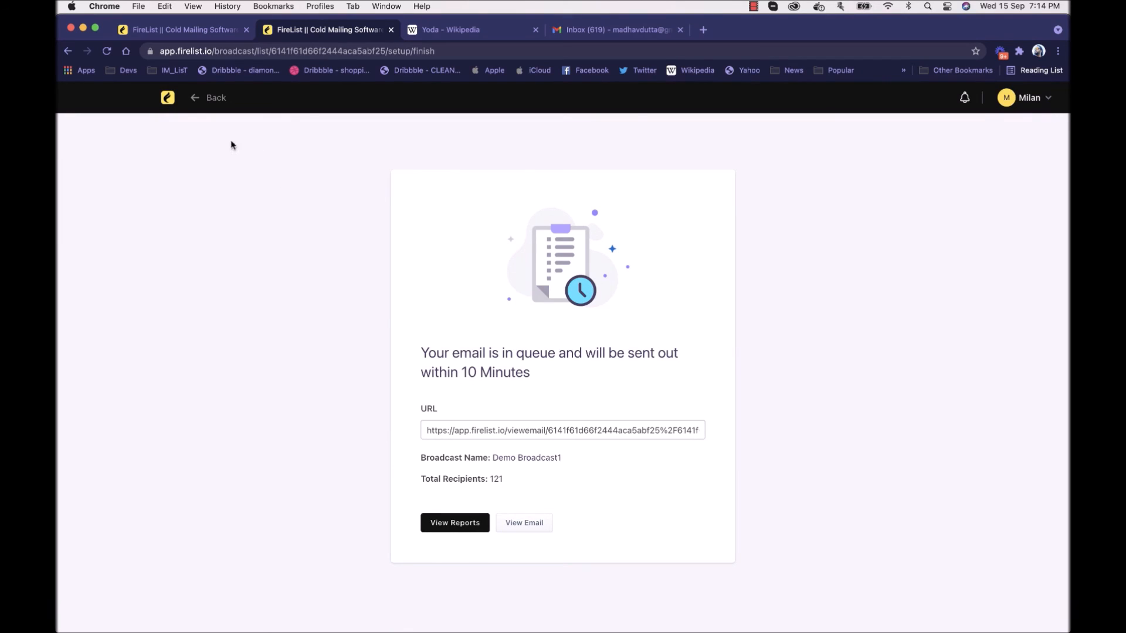
Step: Go back to the dashboard and open the broadcast report for Demo Broadcast1
click(168, 98)
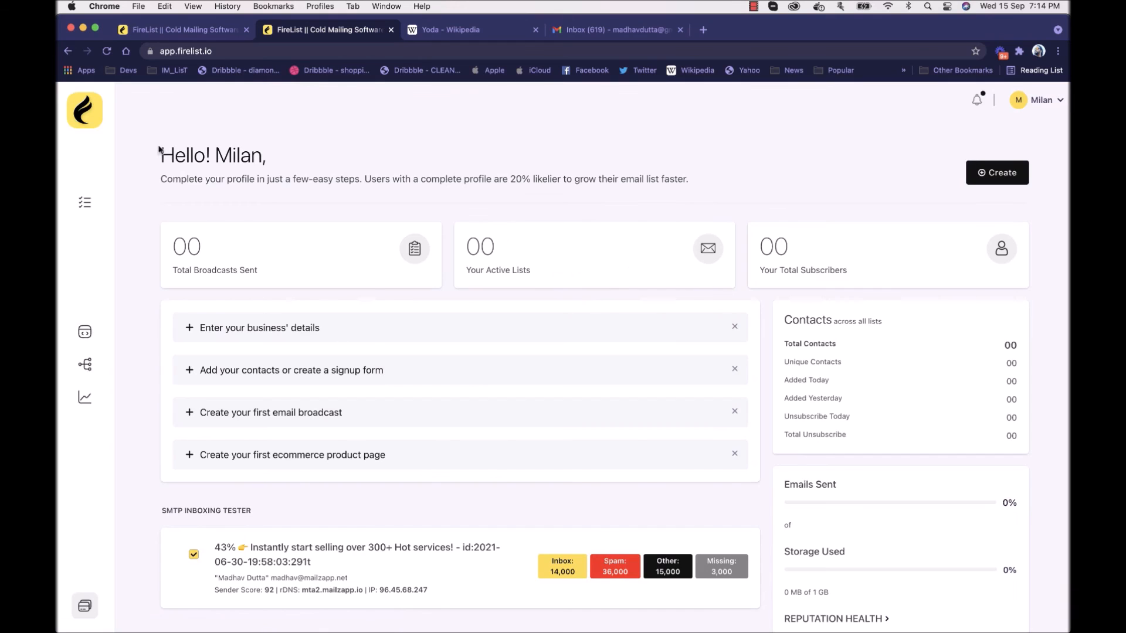
click(85, 441)
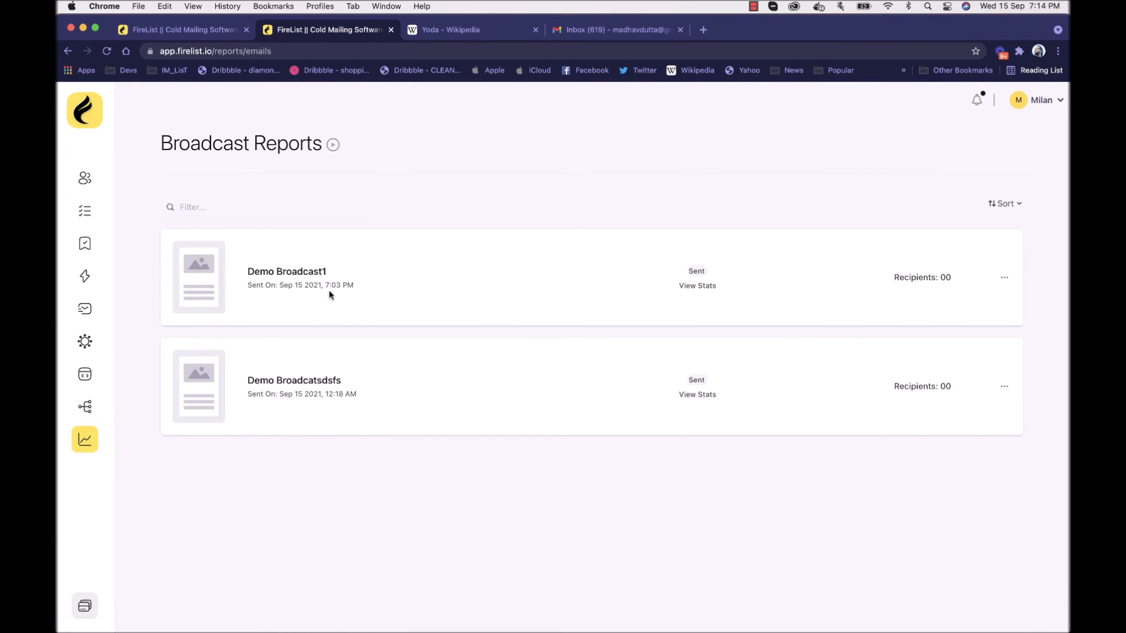
click(303, 273)
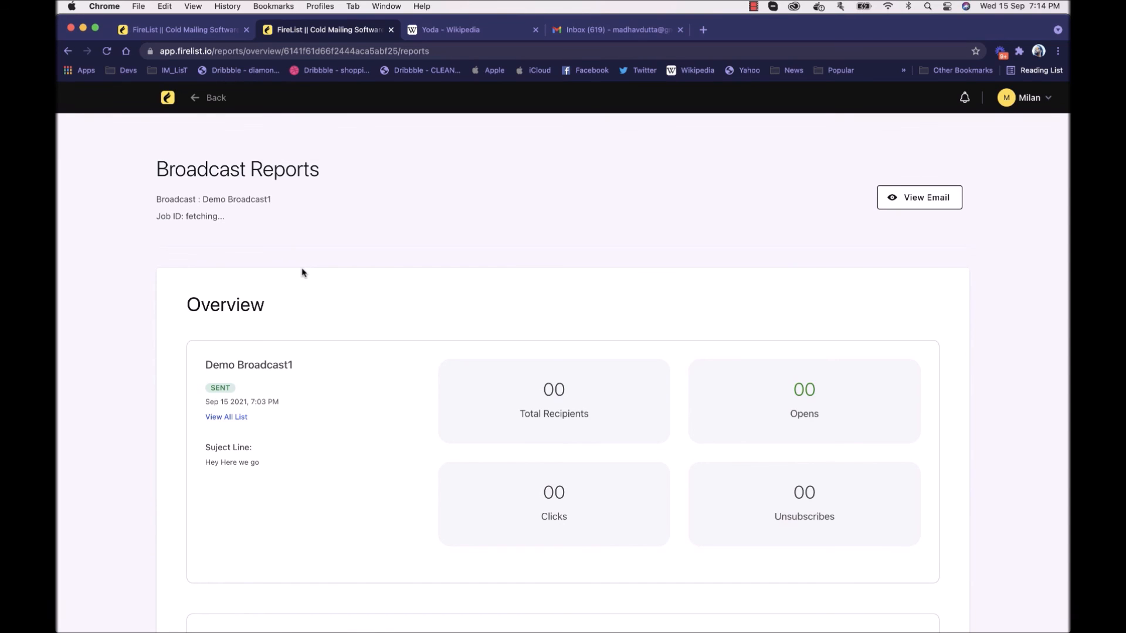
Step: Review the report's overview counts, open rate chart, opens log, click-through rate and unsubscribe figures, and return to the reports list
scroll(359, 299, down, 3)
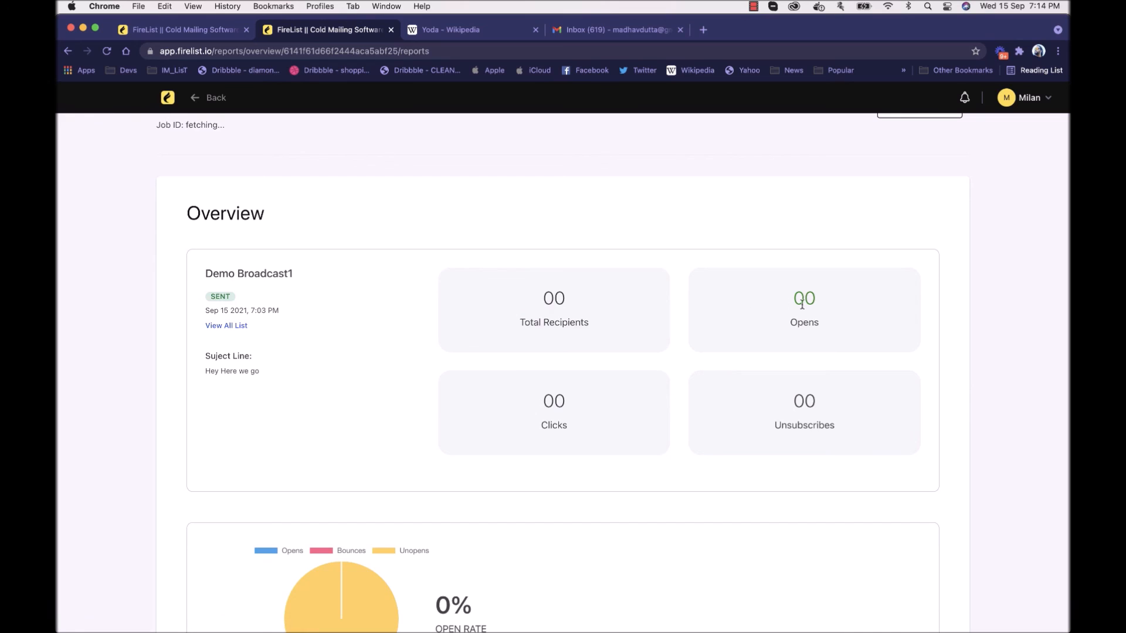
scroll(636, 382, down, 3)
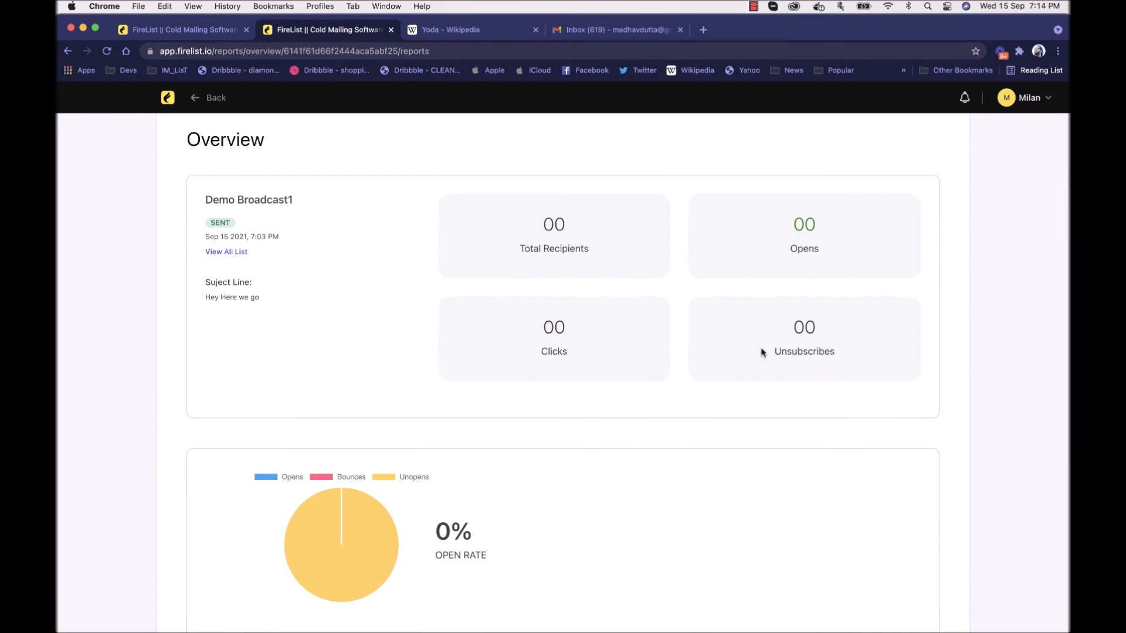
scroll(538, 336, down, 10)
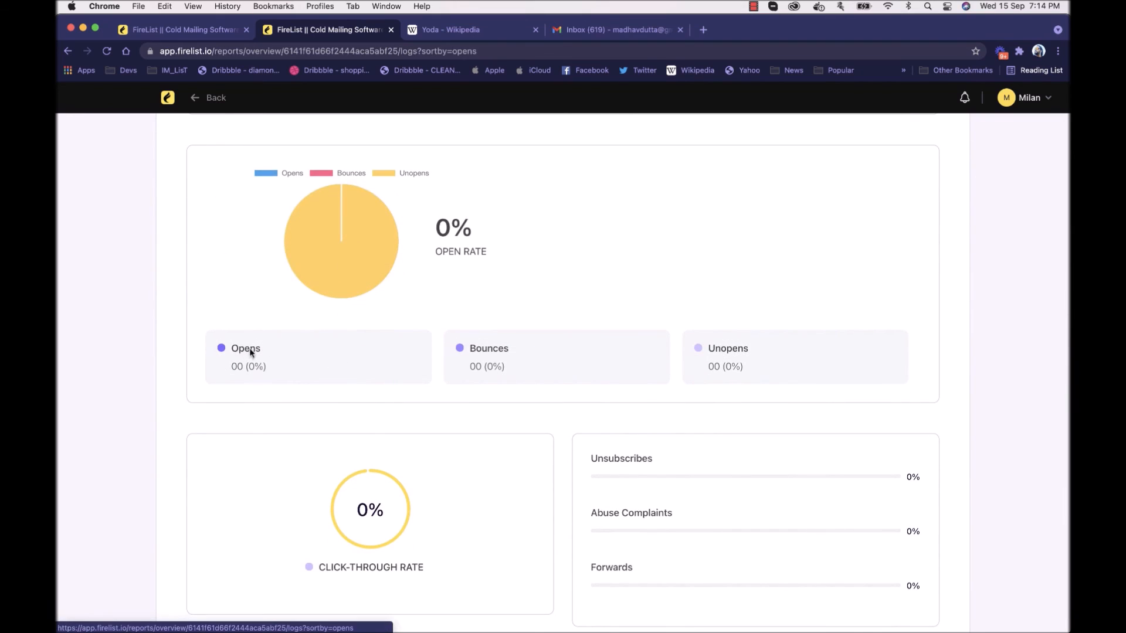
click(249, 346)
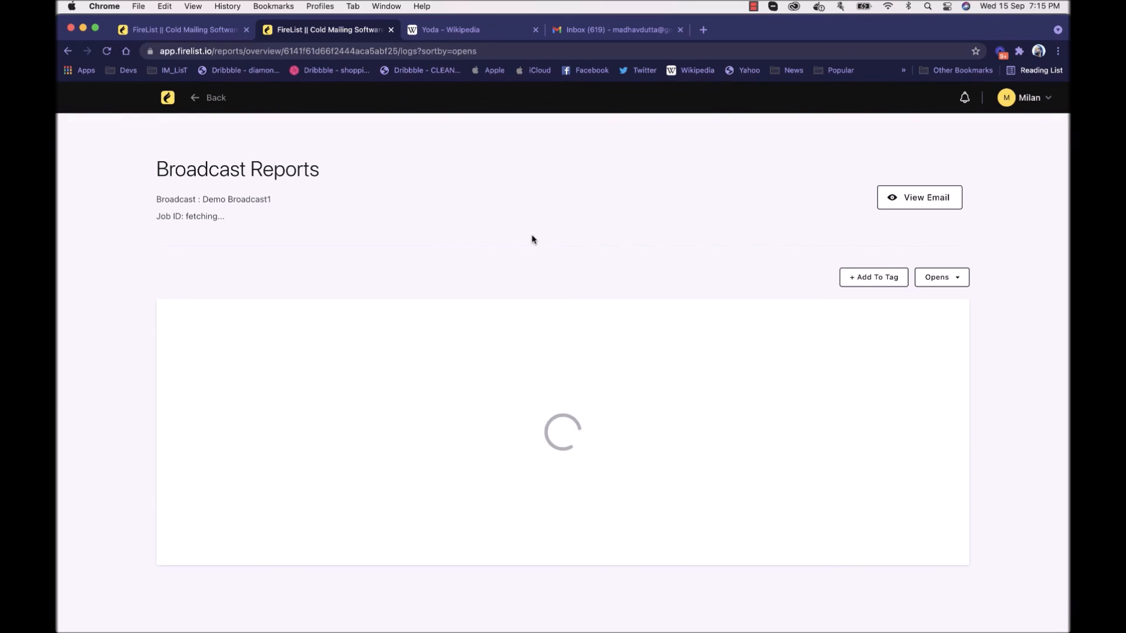
click(196, 96)
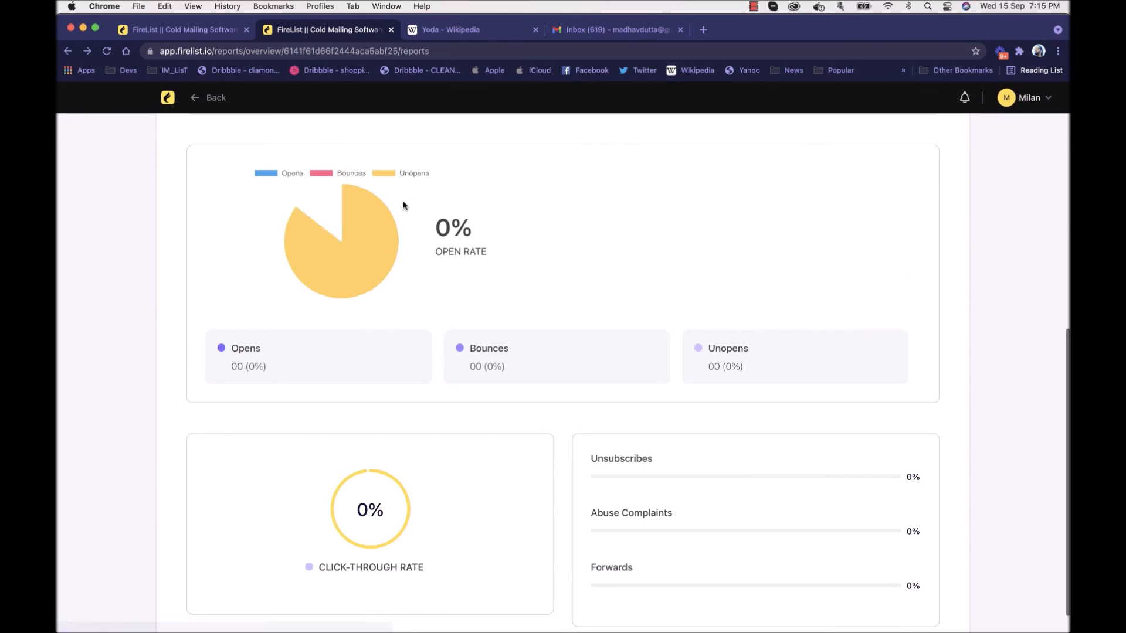
scroll(489, 490, down, 1)
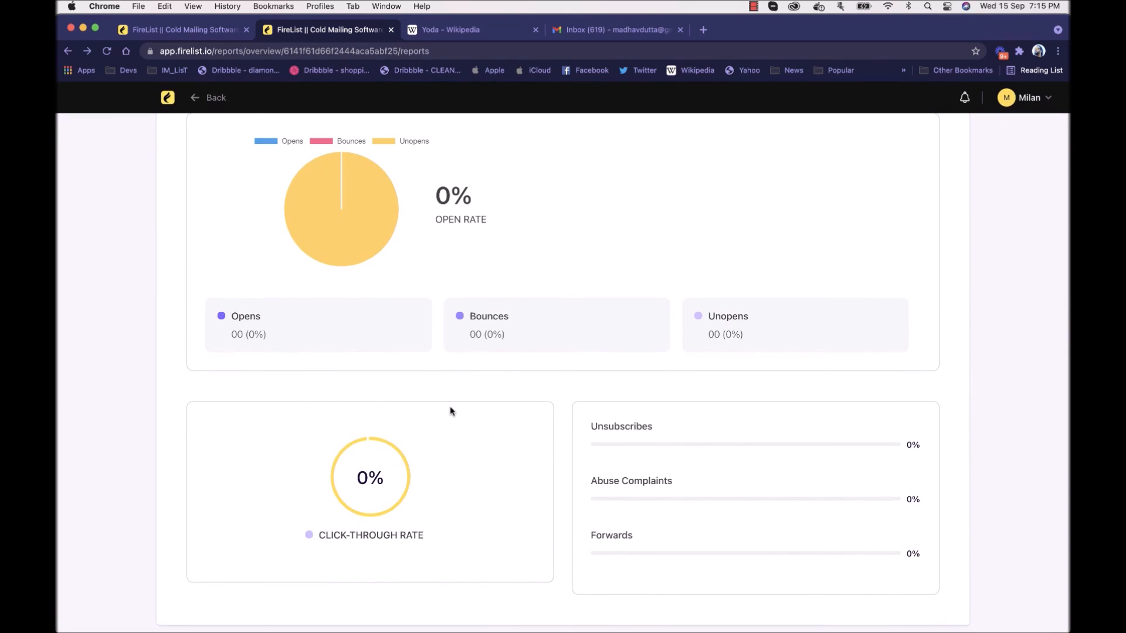
scroll(452, 411, up, 10)
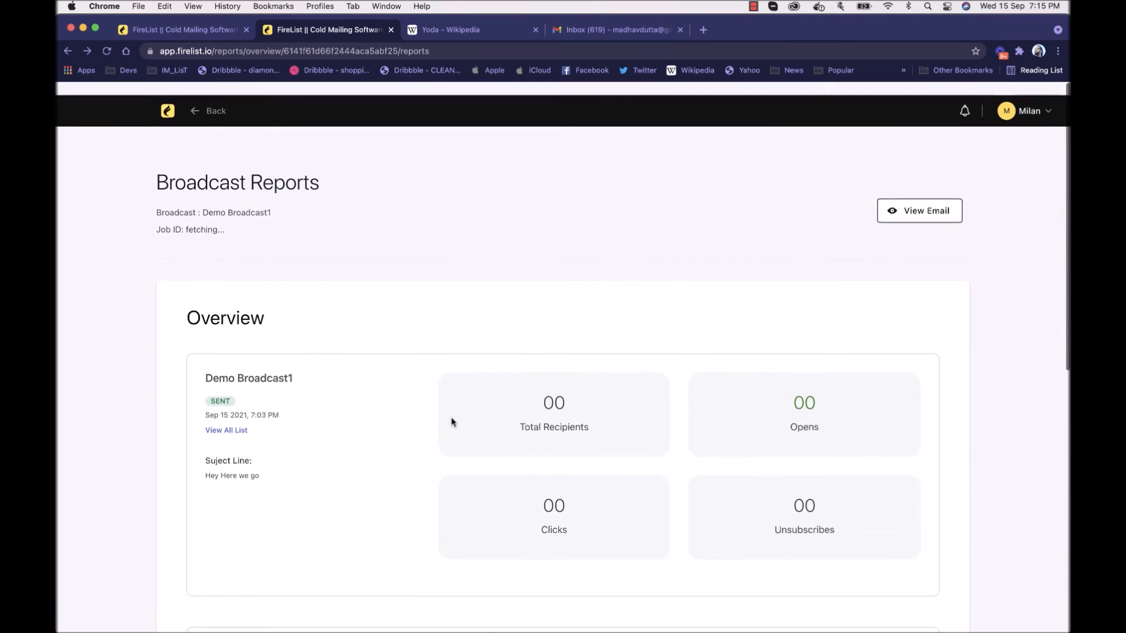
click(200, 98)
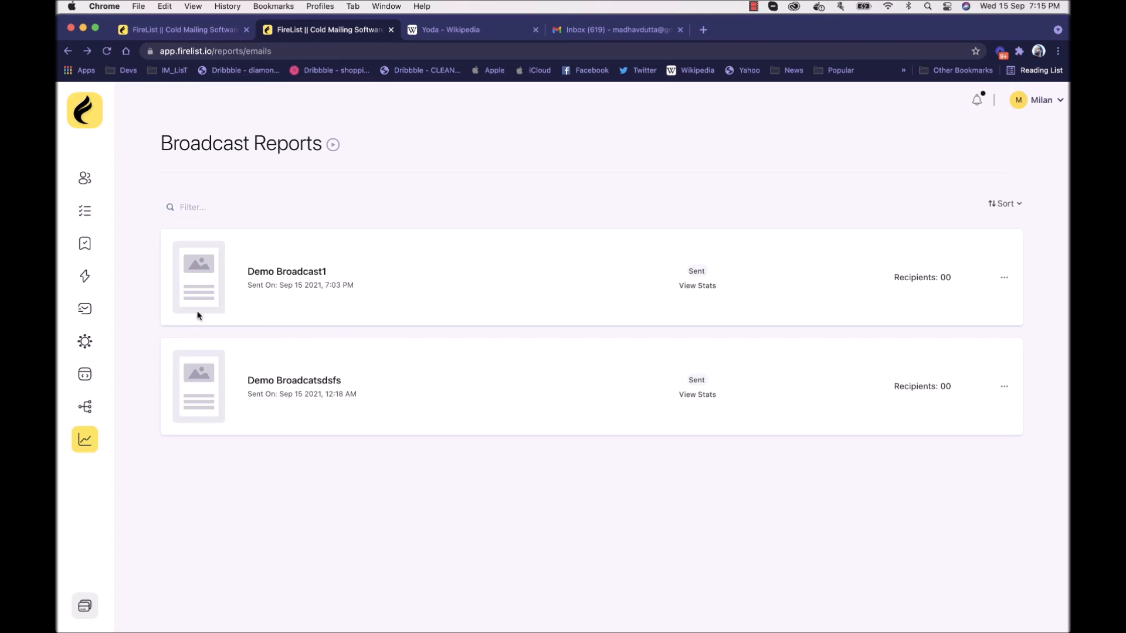
Step: Create a new automation workflow with the title "worflo"
click(87, 409)
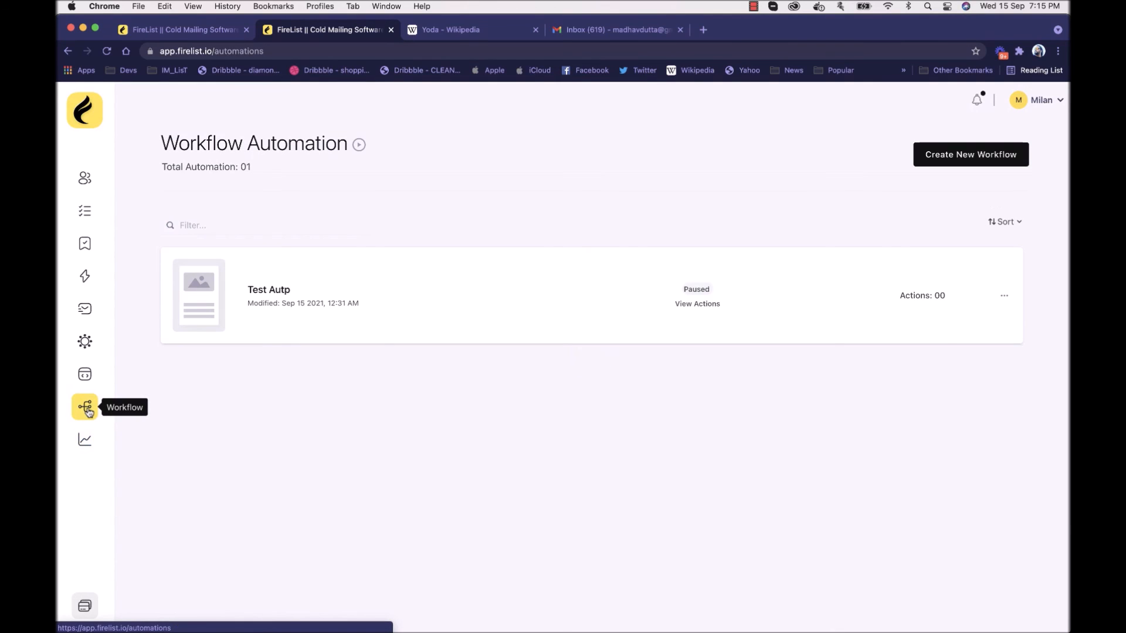
click(944, 159)
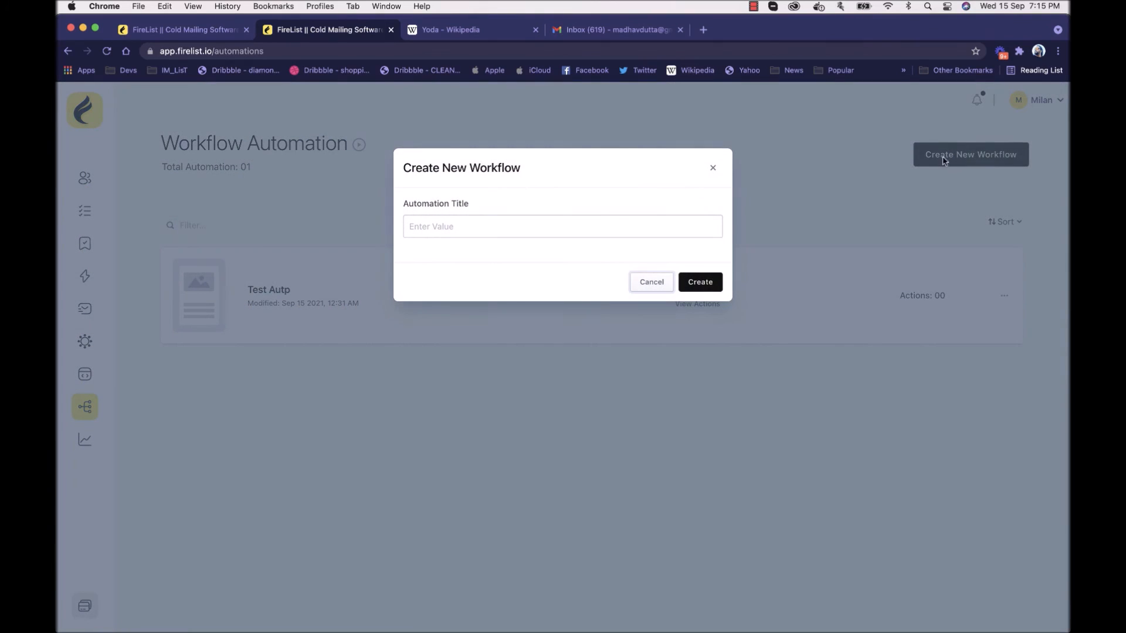
click(493, 225)
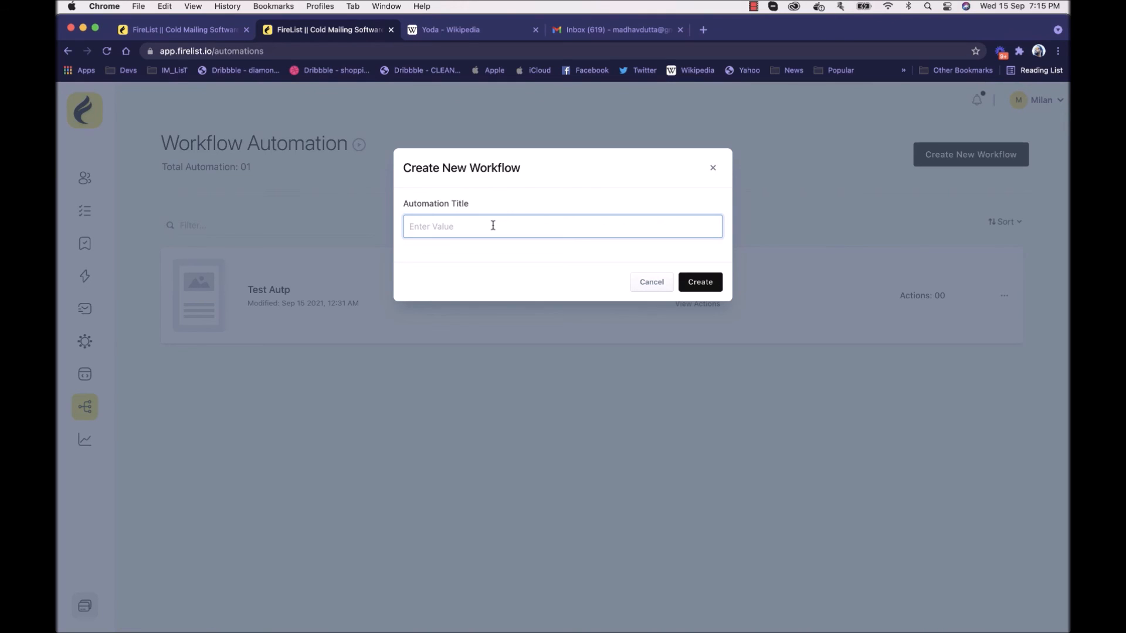
text(worflo)
key(Return)
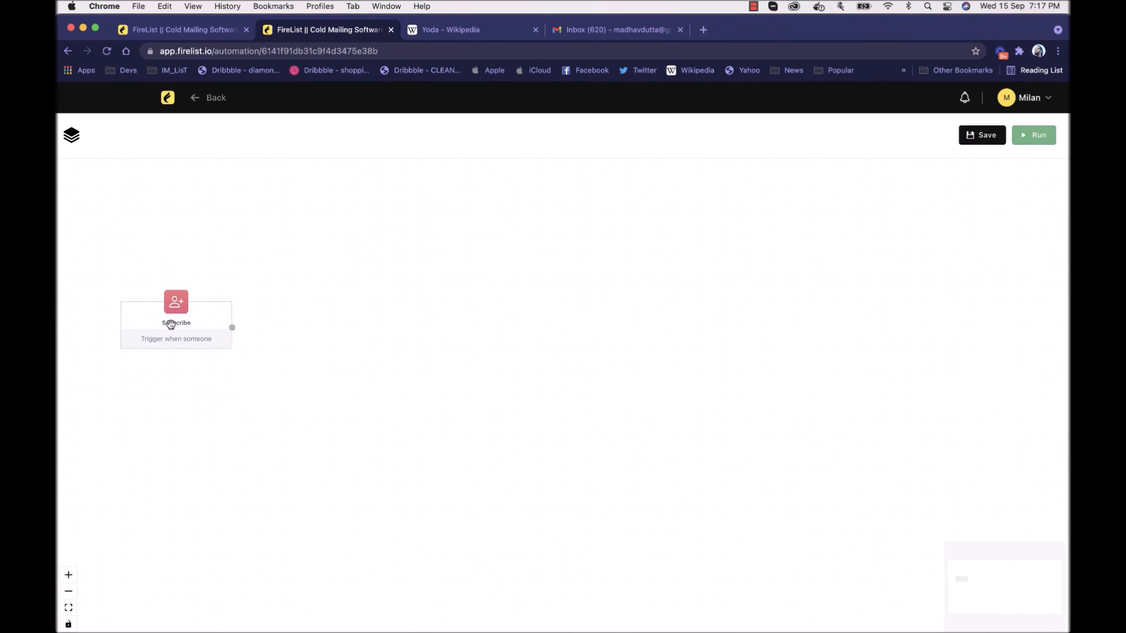
Step: Open the trigger settings of the Subscribe node on the workflow canvas
scroll(201, 291, up, 3)
scroll(201, 290, up, 1)
scroll(314, 257, down, 1)
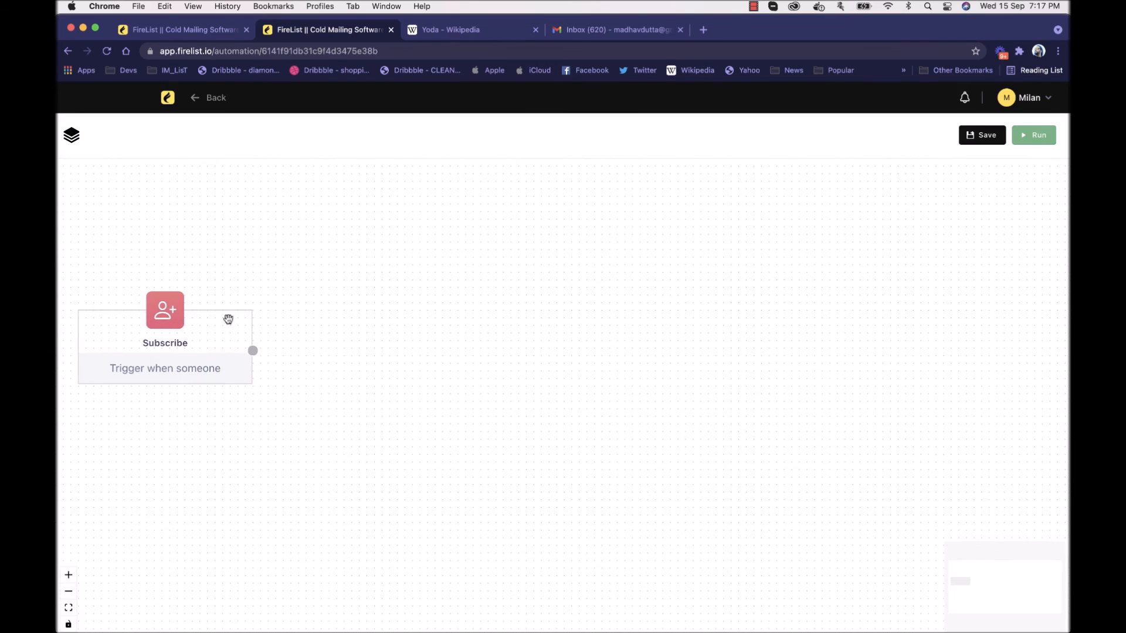
click(200, 343)
Step: Try the Contact Unsubscribe a List trigger and a Timer trigger of 8 hours, switching its loop option on and off
click(888, 167)
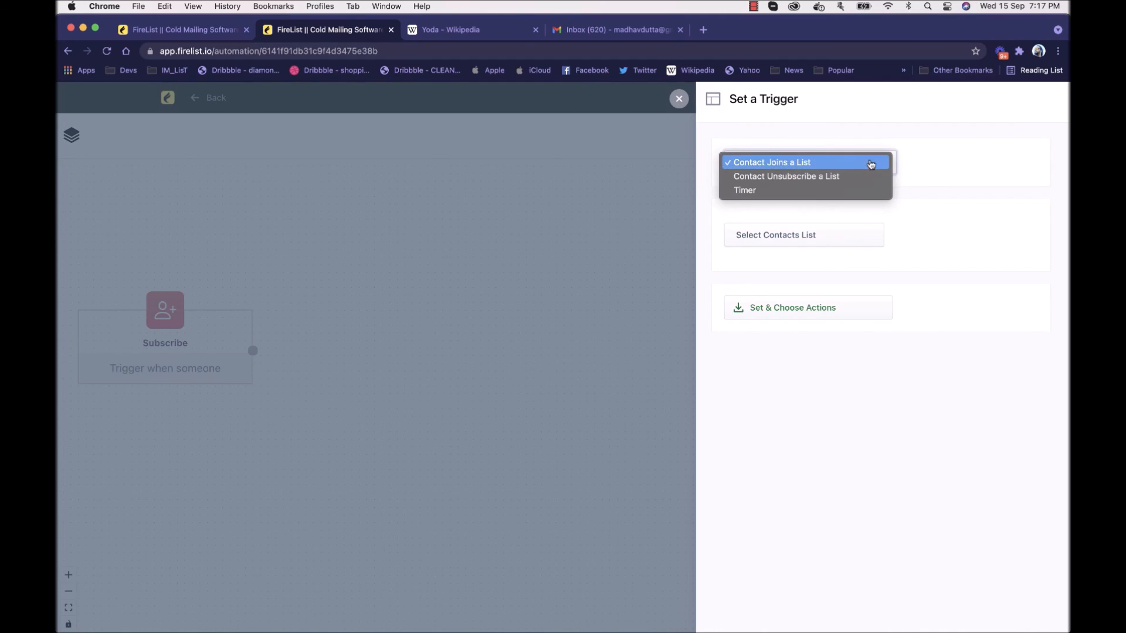
click(857, 177)
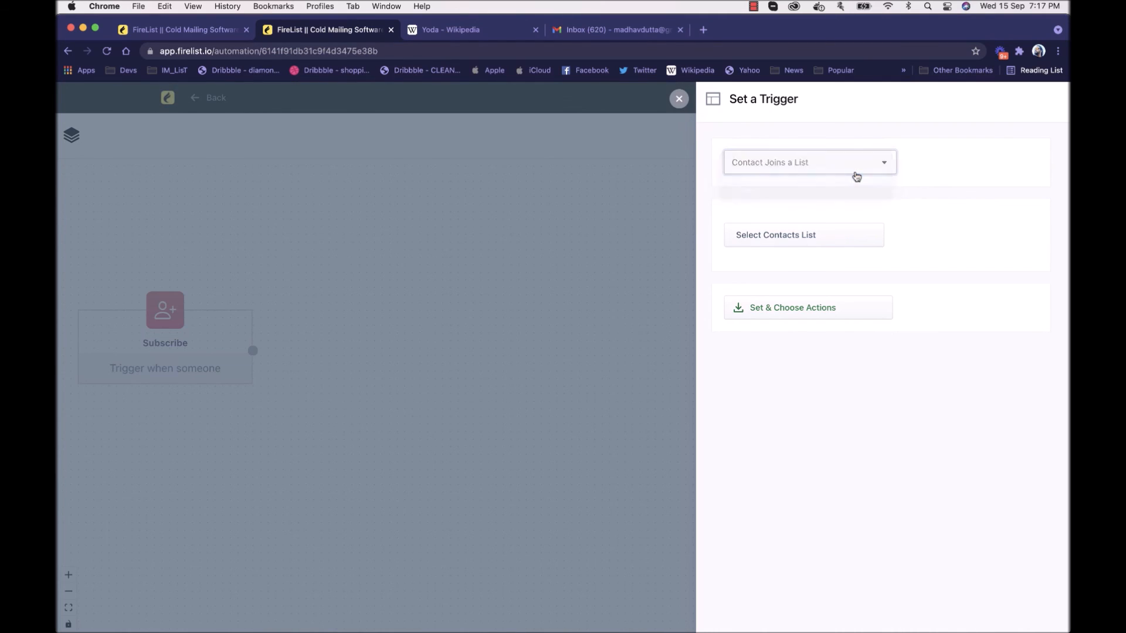
click(843, 165)
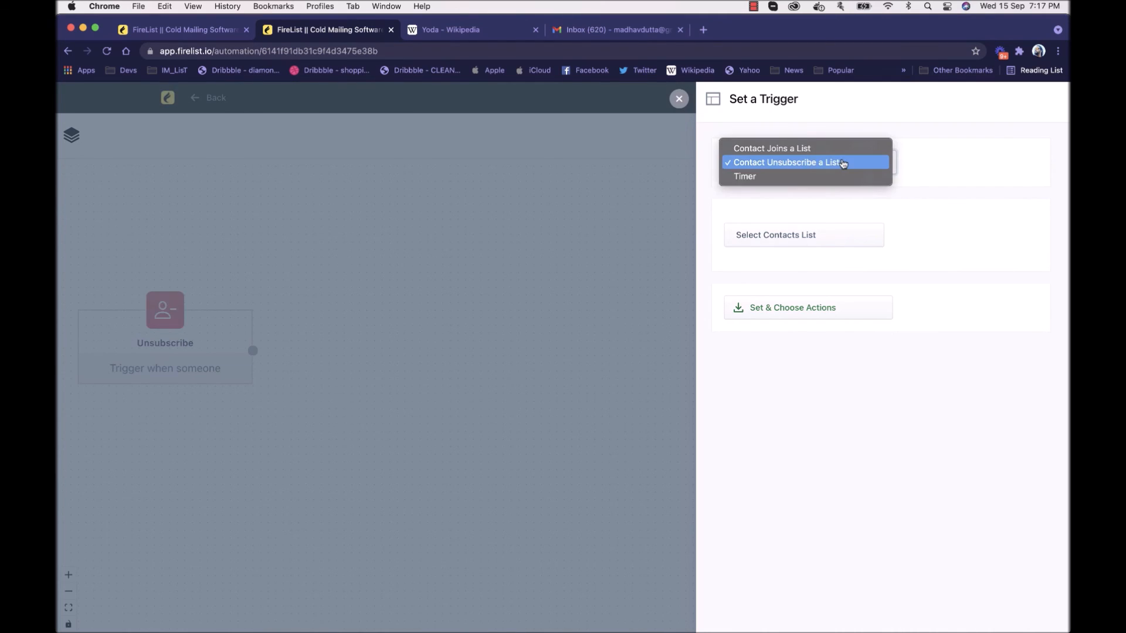
click(832, 178)
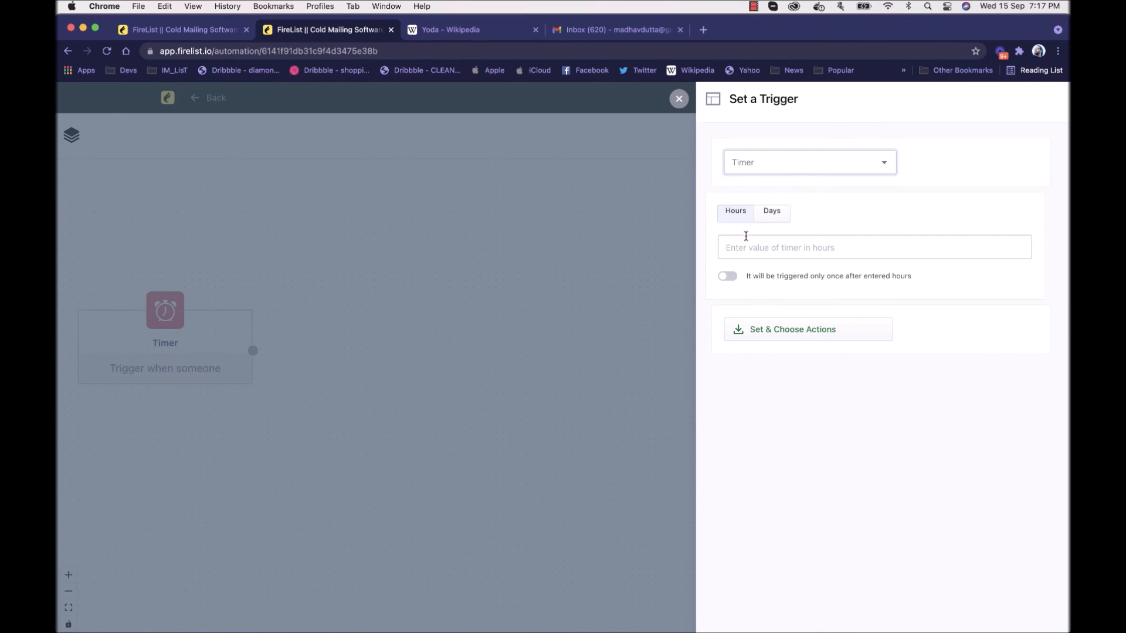
click(743, 247)
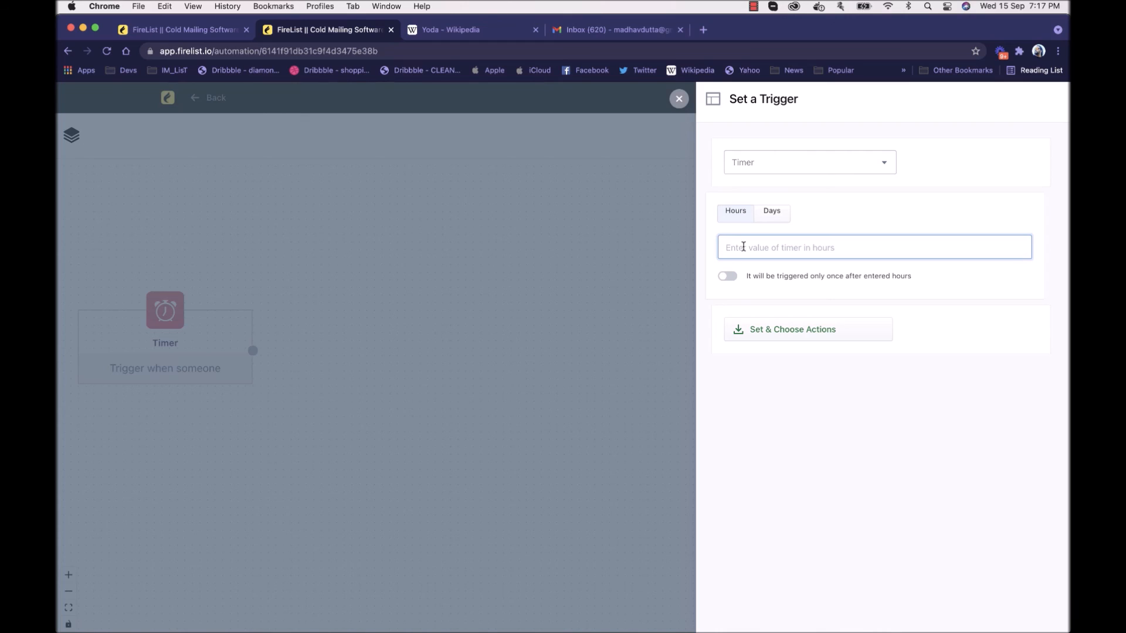
text(8)
click(732, 279)
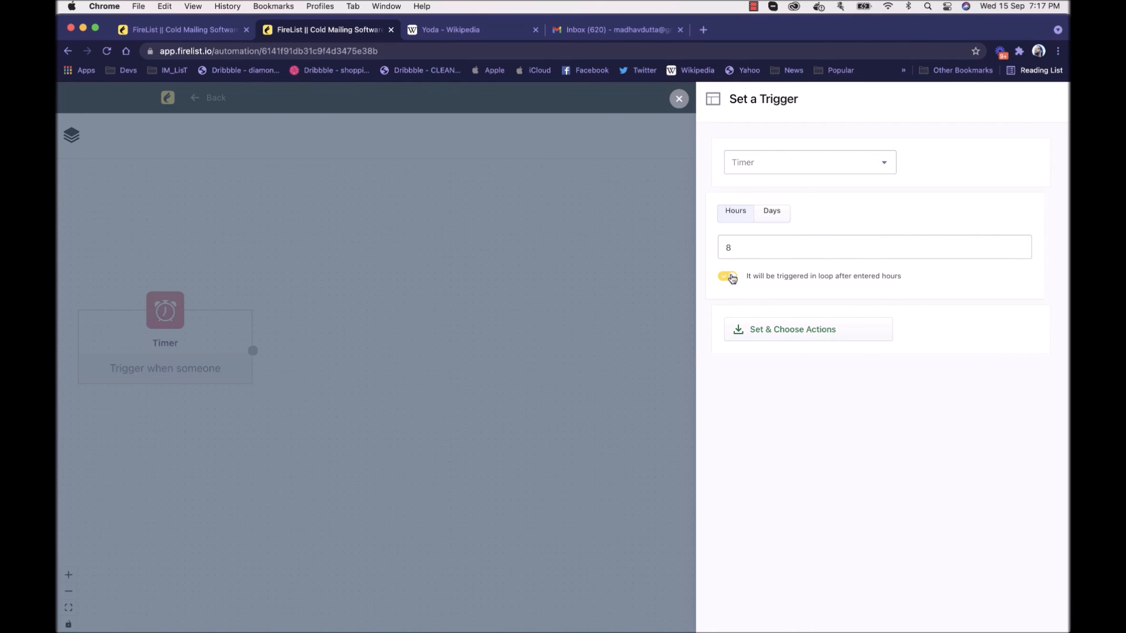
click(734, 280)
Step: Set the trigger to Contact Joins a List for the list "Name of List" and apply it
click(781, 170)
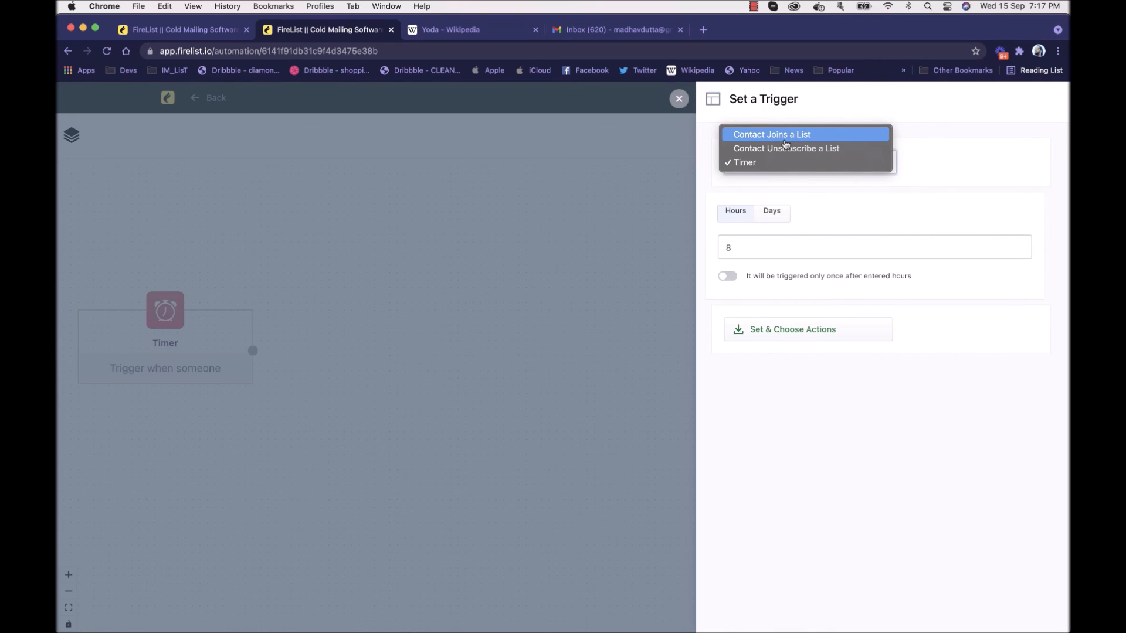
click(785, 140)
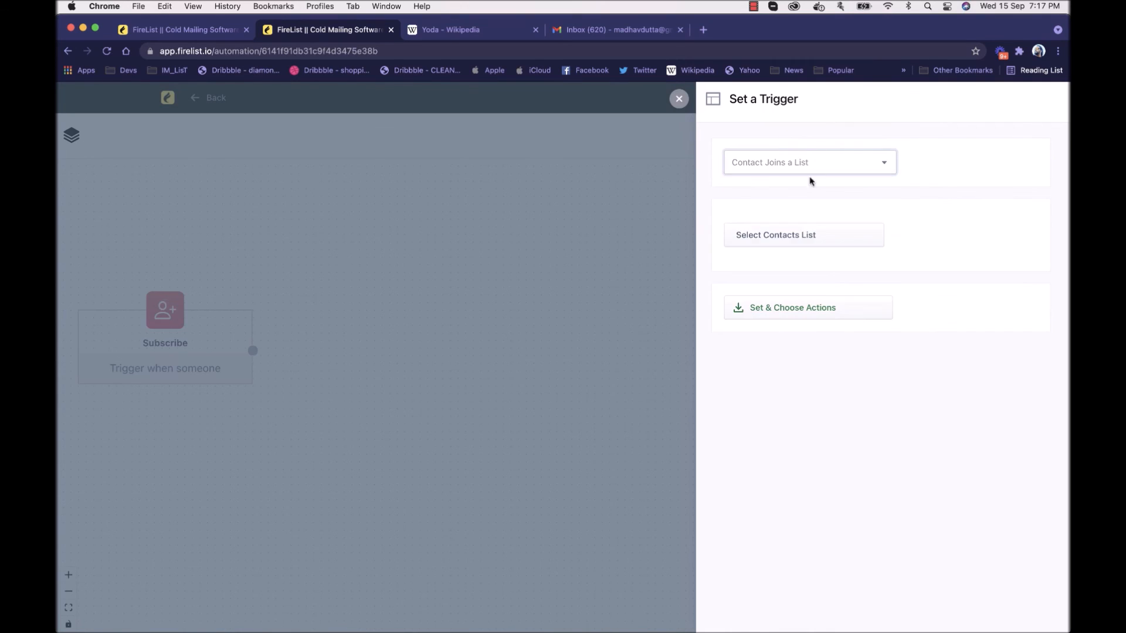
click(794, 233)
click(774, 306)
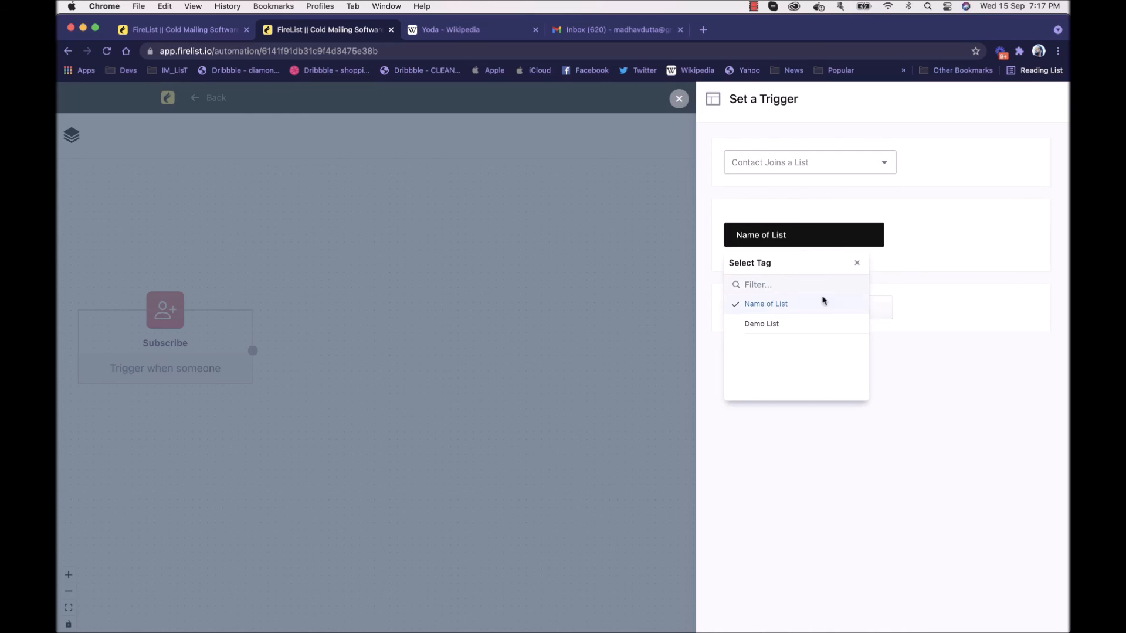
click(886, 264)
click(831, 311)
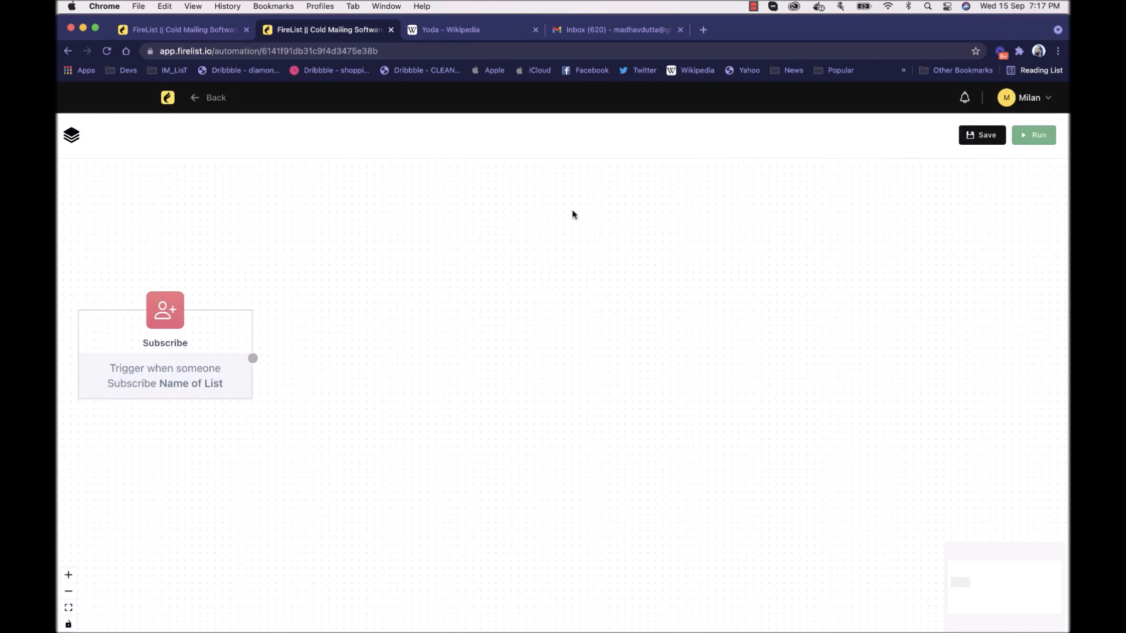
Step: Browse the workflow elements available as actions, conditions and webhooks
scroll(245, 251, down, 3)
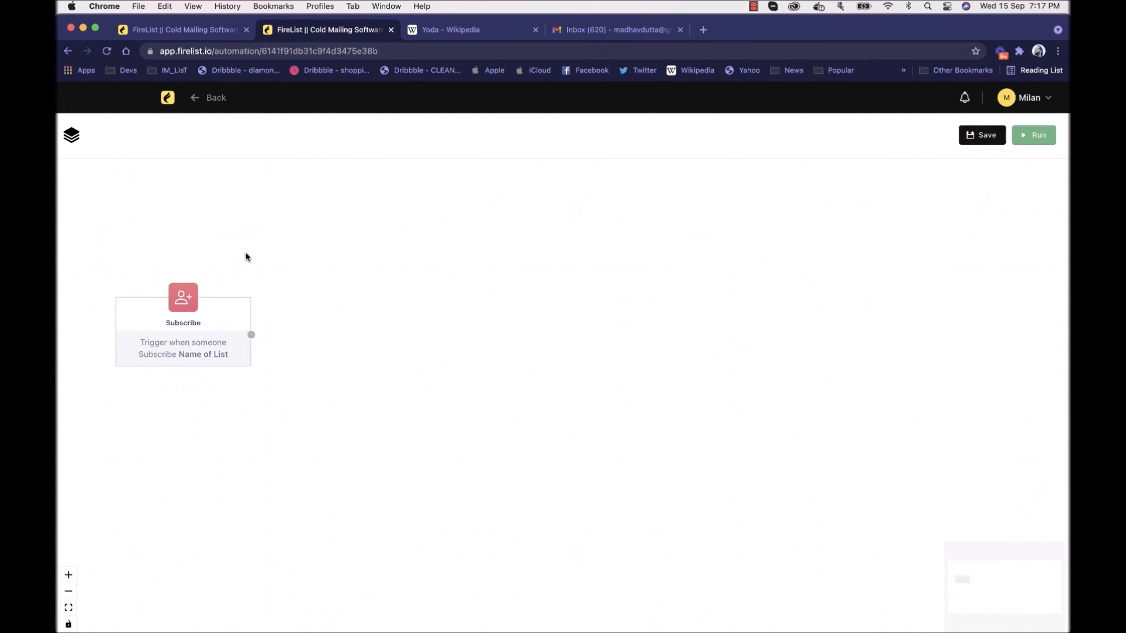
click(78, 142)
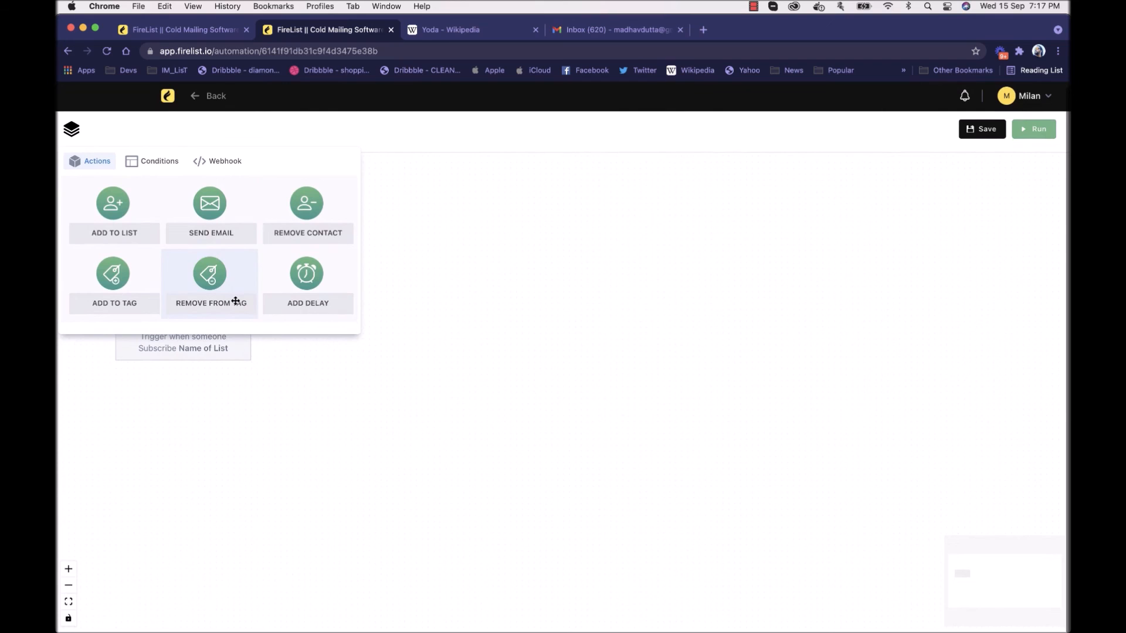
click(175, 167)
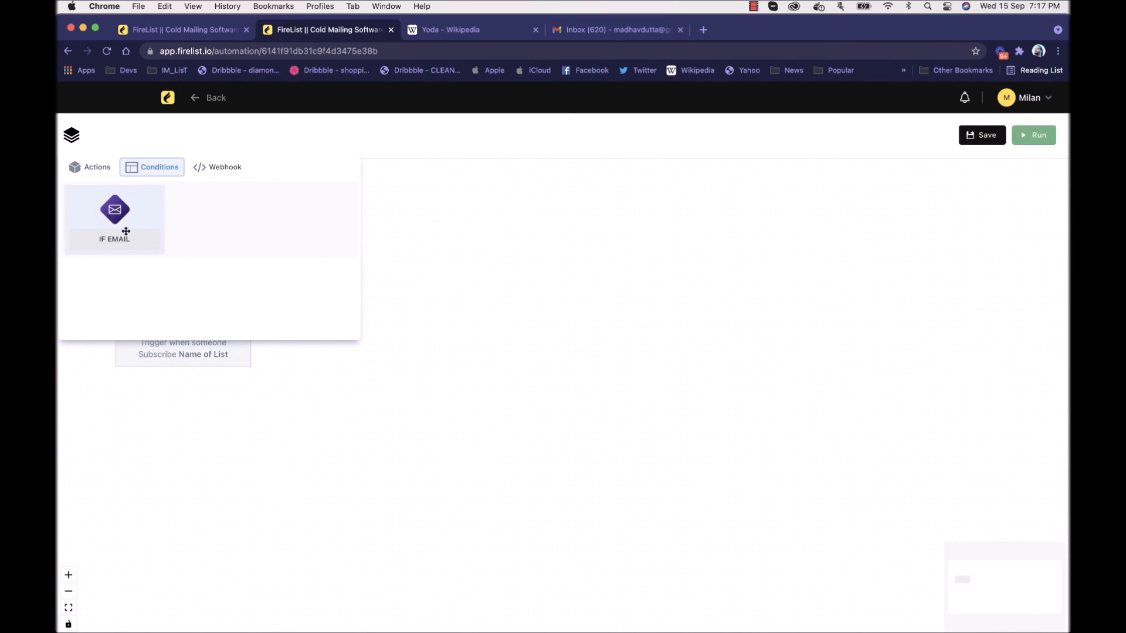
click(223, 171)
click(88, 168)
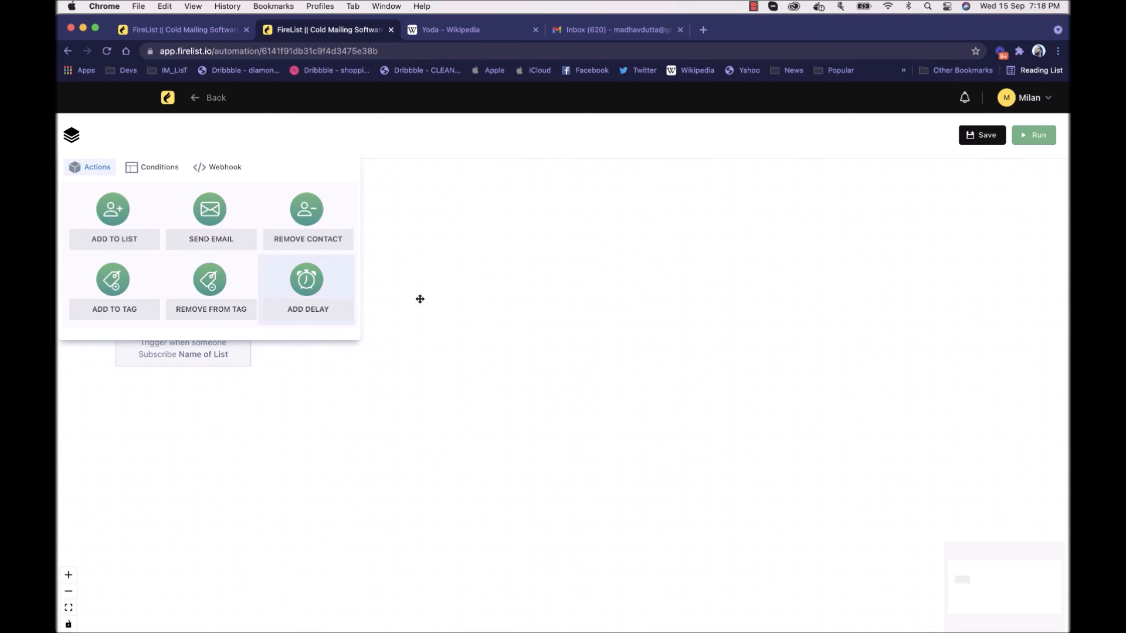
Step: Add Delay and Send Email actions to the canvas and connect the Subscribe trigger to the Delay node
drag(320, 291, 494, 323)
drag(197, 236, 839, 315)
drag(608, 324, 417, 322)
mouse_move(251, 335)
mouse_down()
mouse_move(317, 333)
mouse_move(410, 239)
mouse_move(399, 270)
mouse_up()
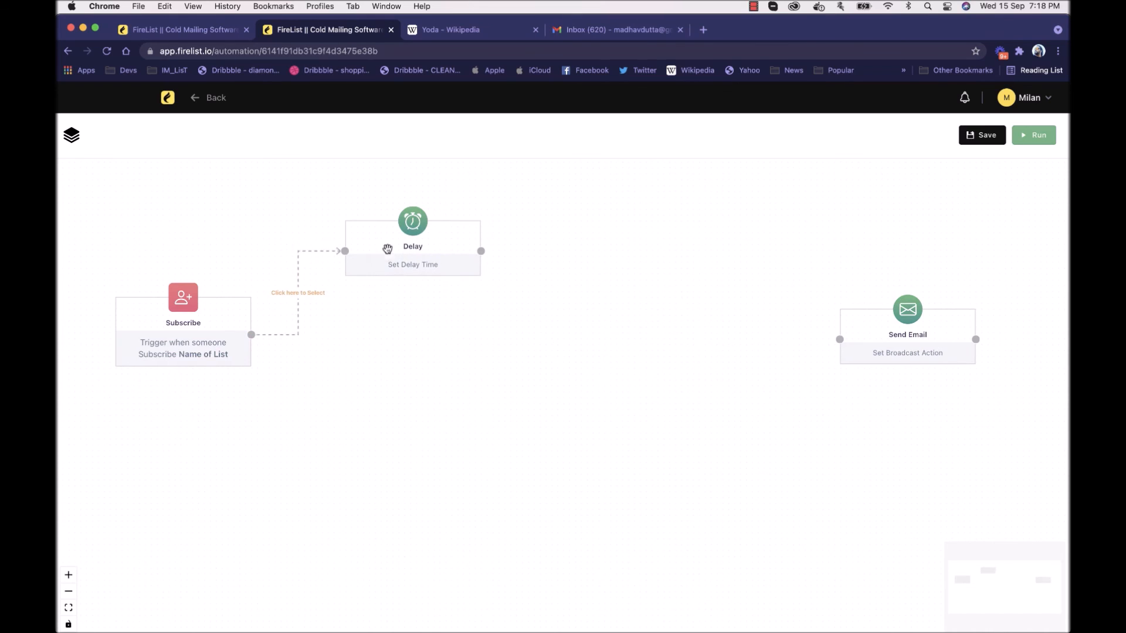
Step: Connect the Delay node to the Send Email action and set the delay to 2 hours
drag(853, 337, 534, 332)
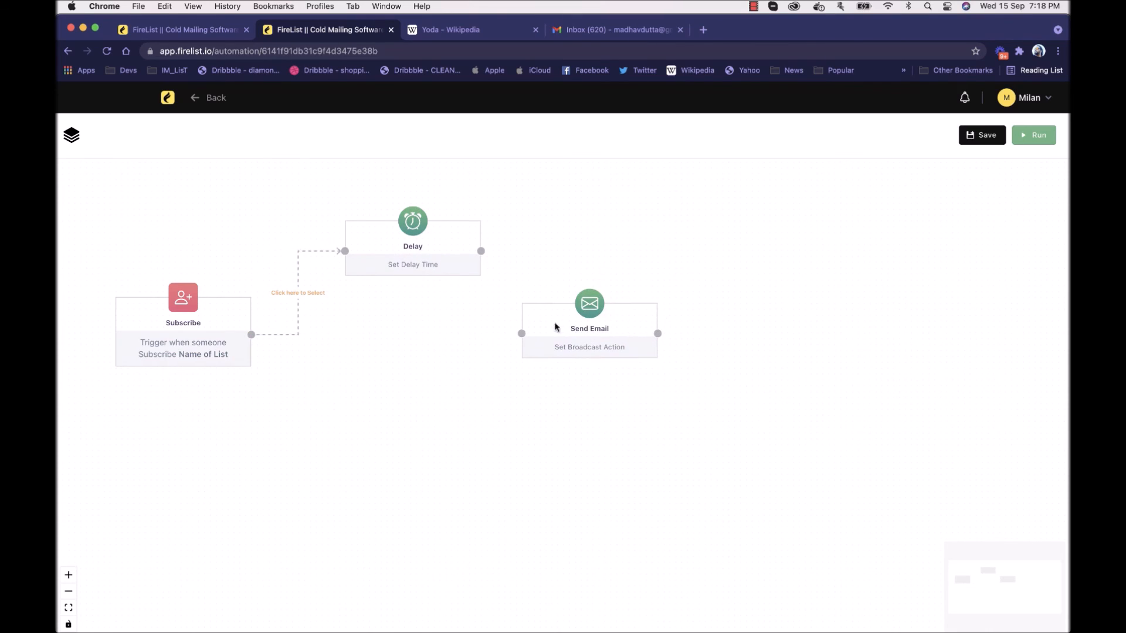
mouse_move(481, 251)
mouse_down()
mouse_move(522, 334)
mouse_move(603, 346)
mouse_up()
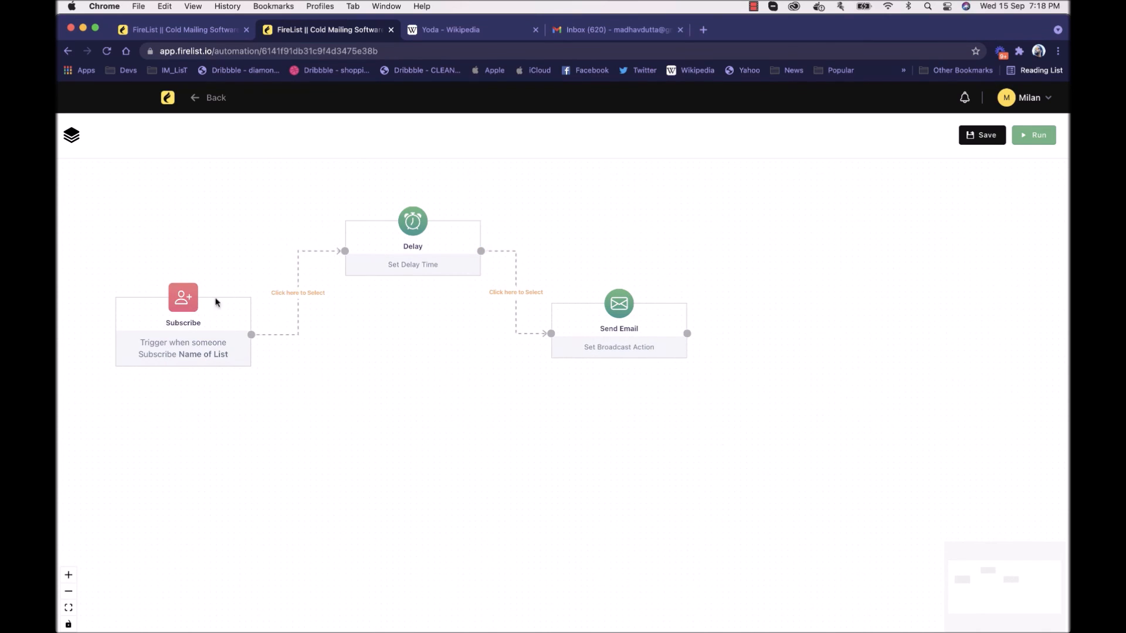
click(393, 243)
click(774, 233)
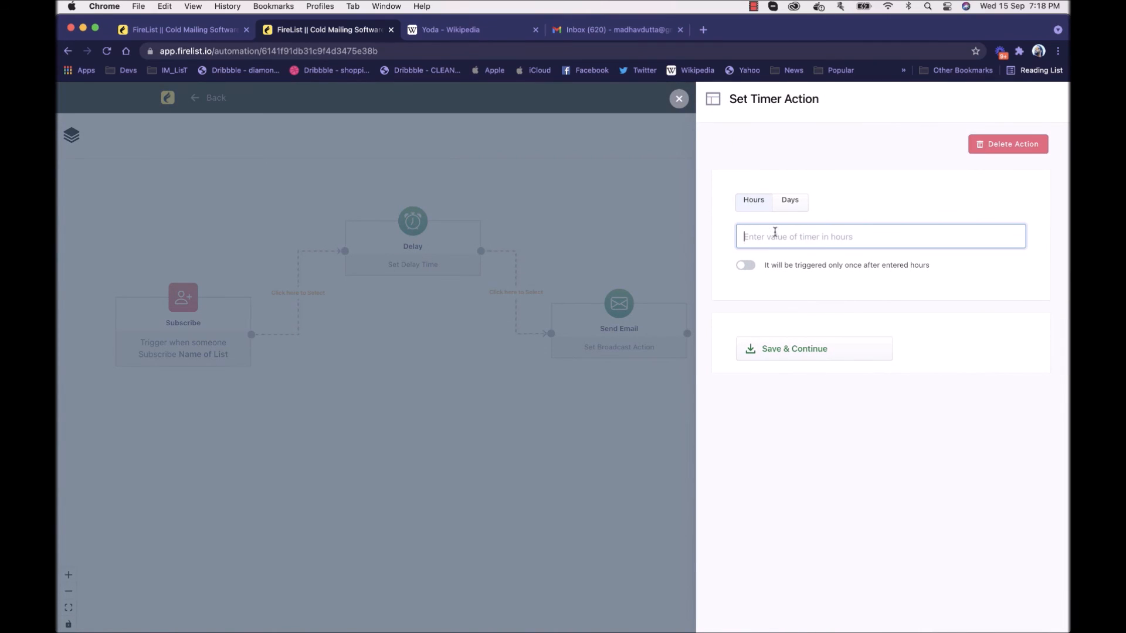
text(2)
click(820, 356)
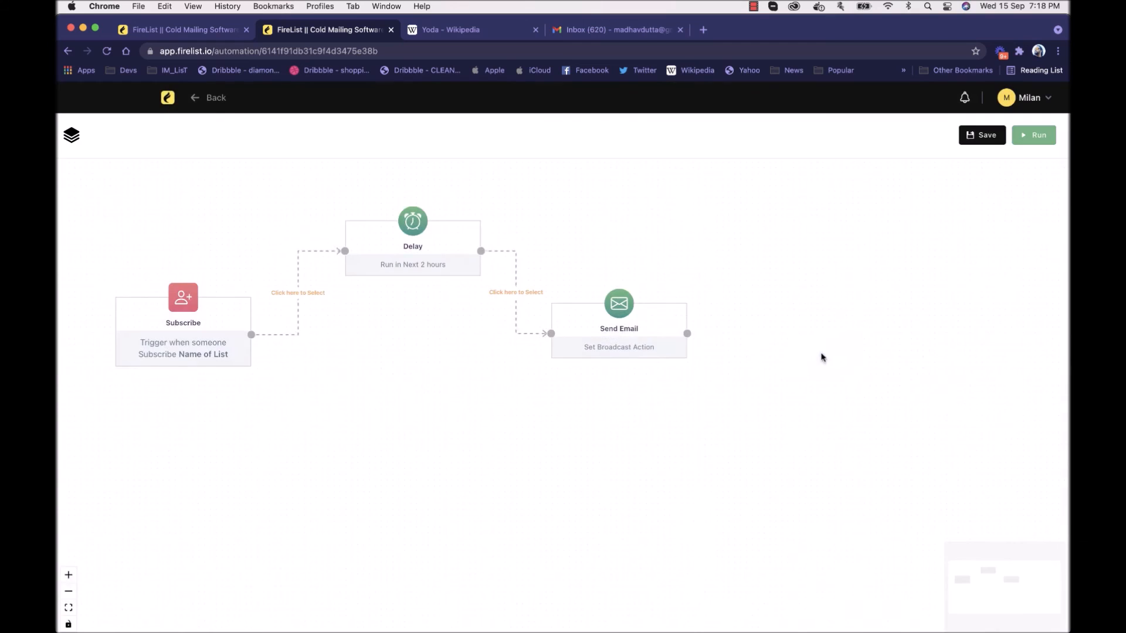
Step: Try to select a broadcast for the Send Email action
click(594, 335)
click(808, 225)
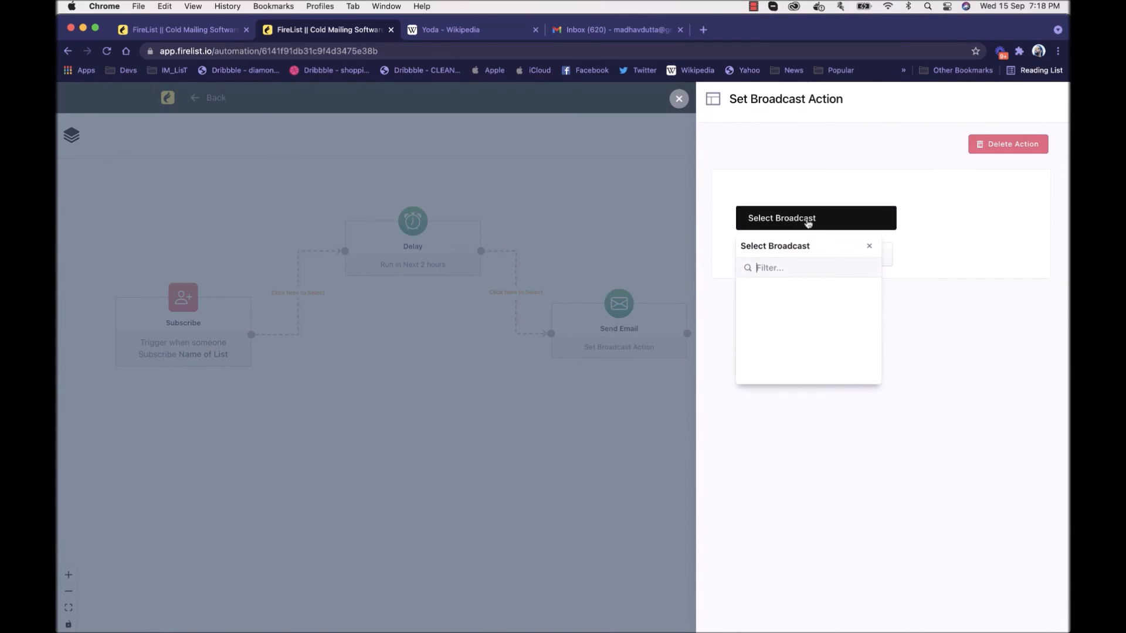
click(918, 251)
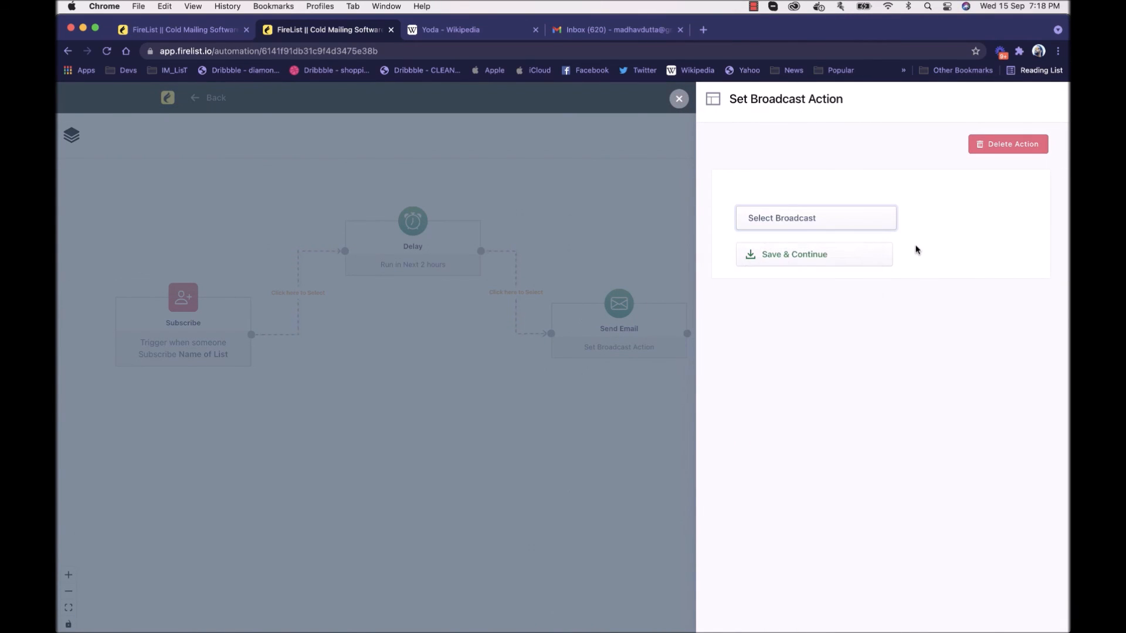
click(679, 99)
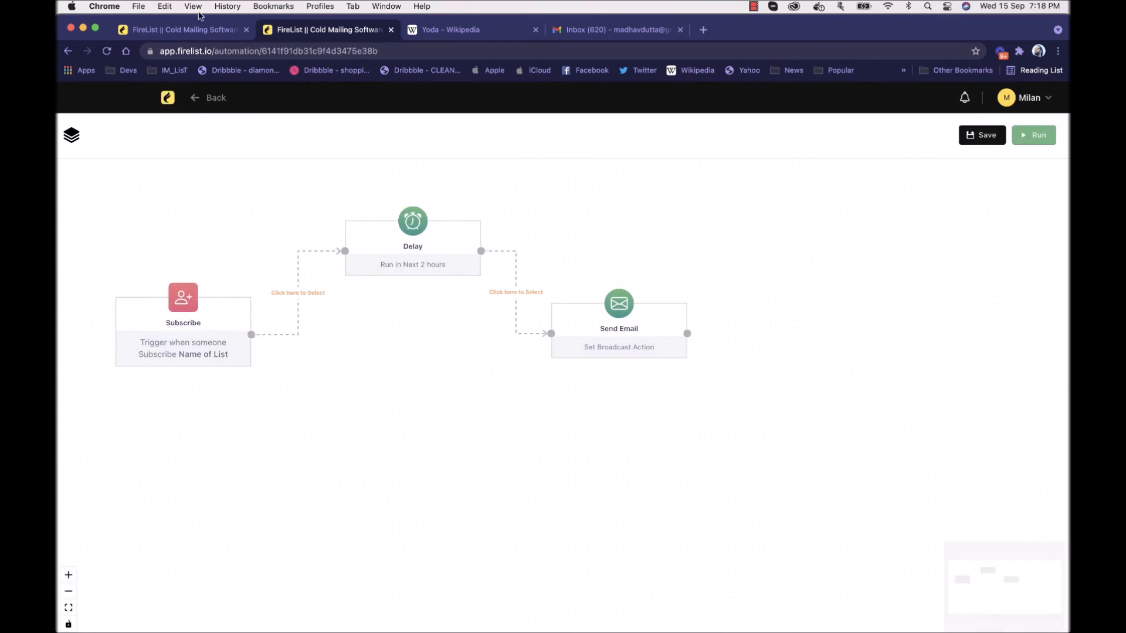
Step: Switch to the other FireList browser tab and duplicate Demo Broadcast1 from the broadcasts list
click(199, 32)
click(327, 204)
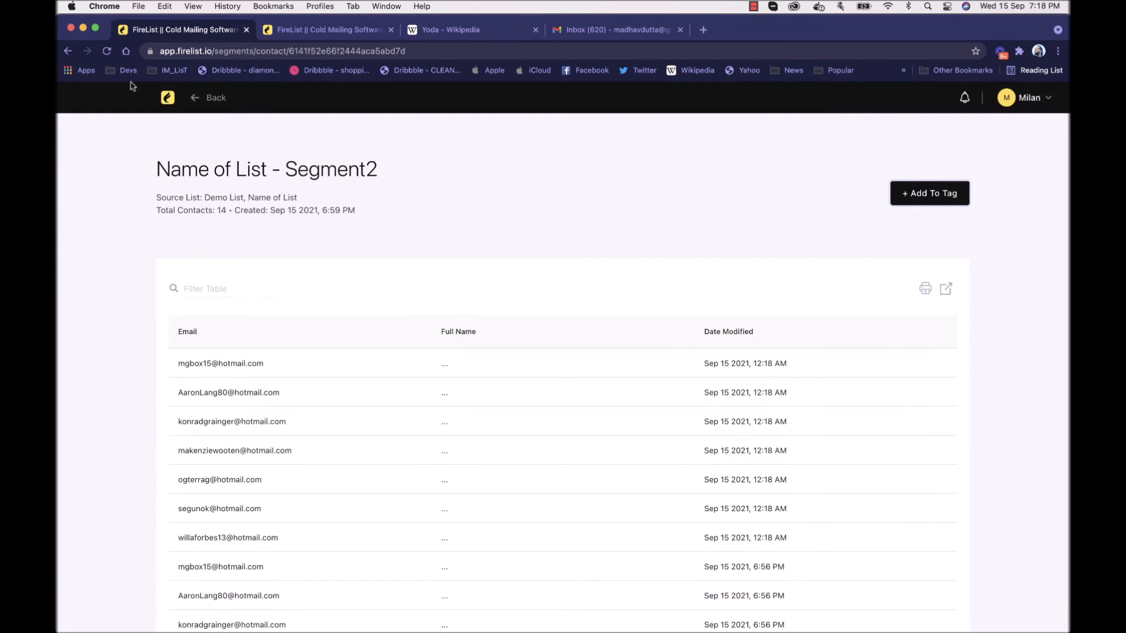
click(165, 99)
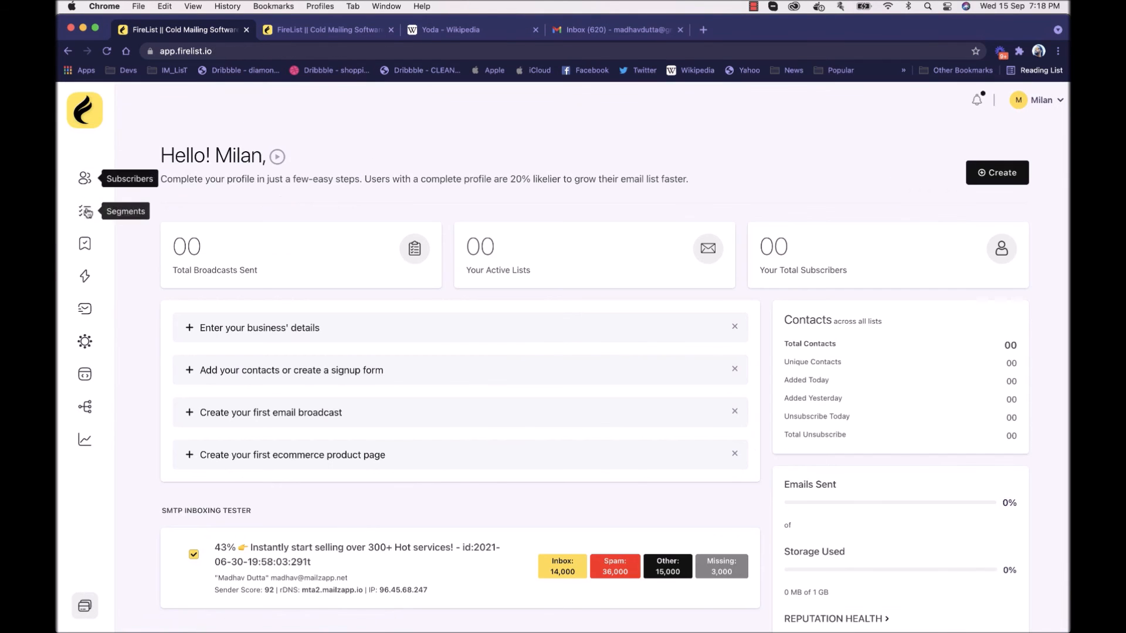
click(85, 276)
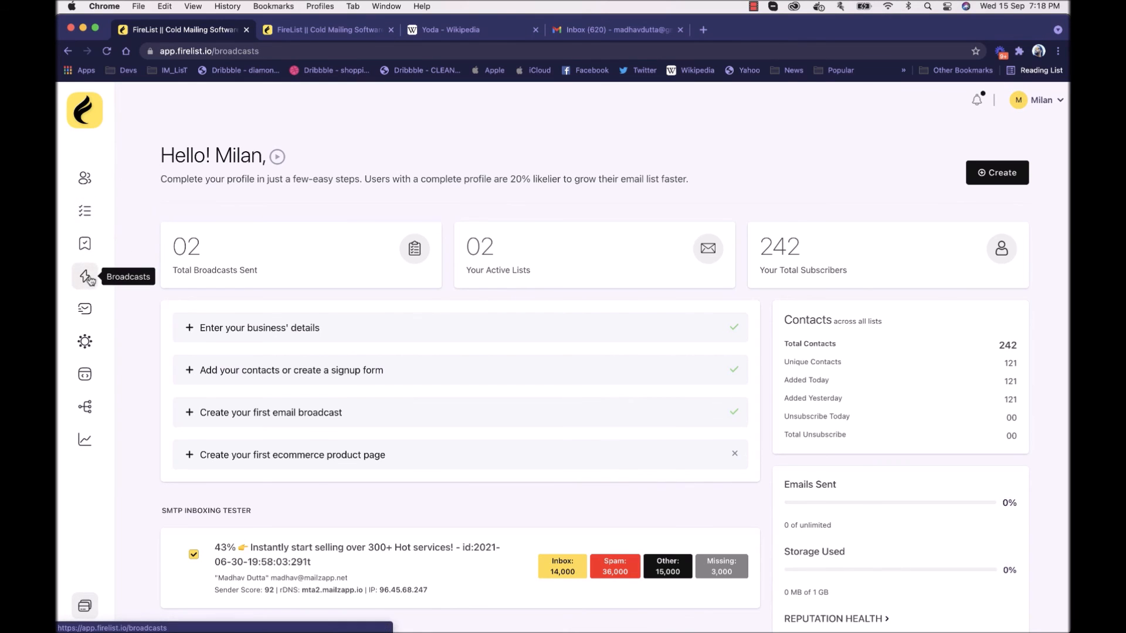
click(937, 157)
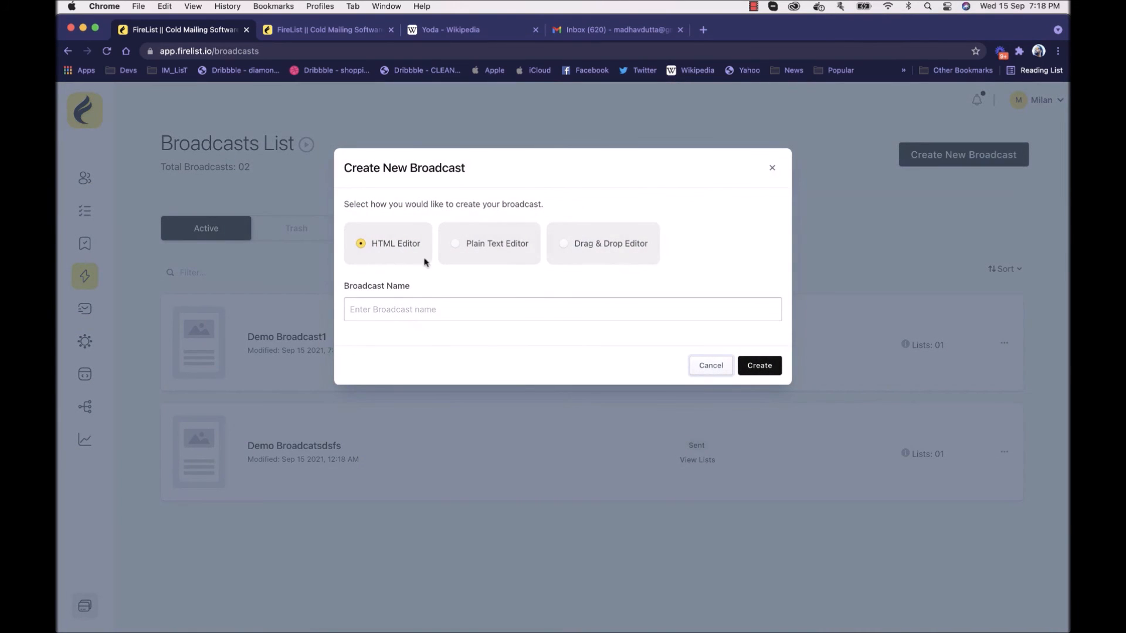
click(722, 369)
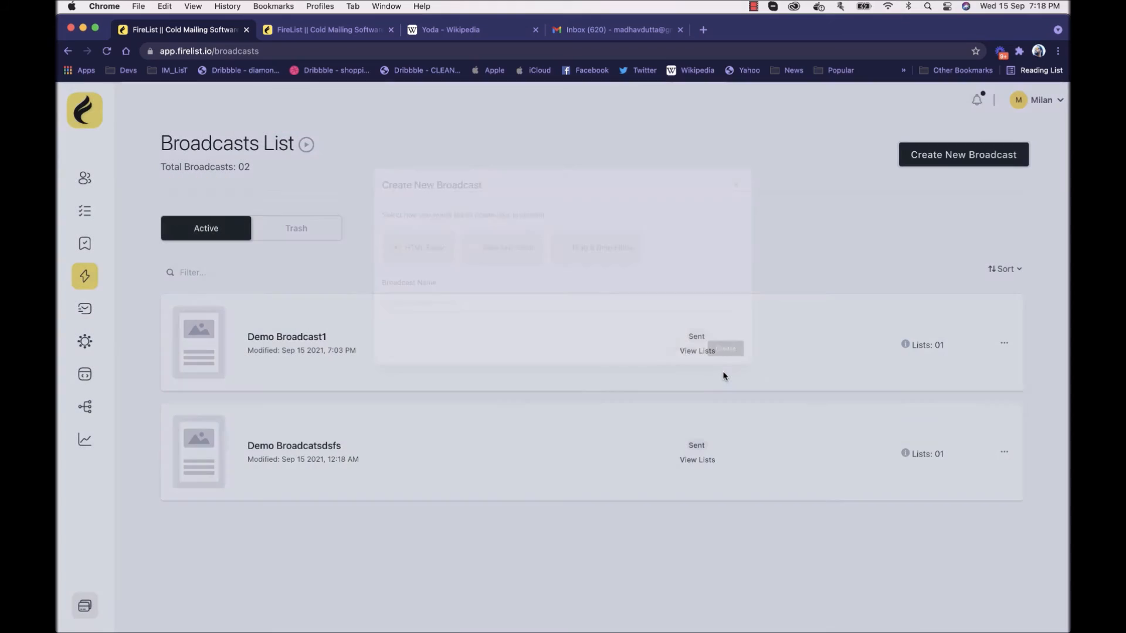
click(1005, 345)
click(930, 394)
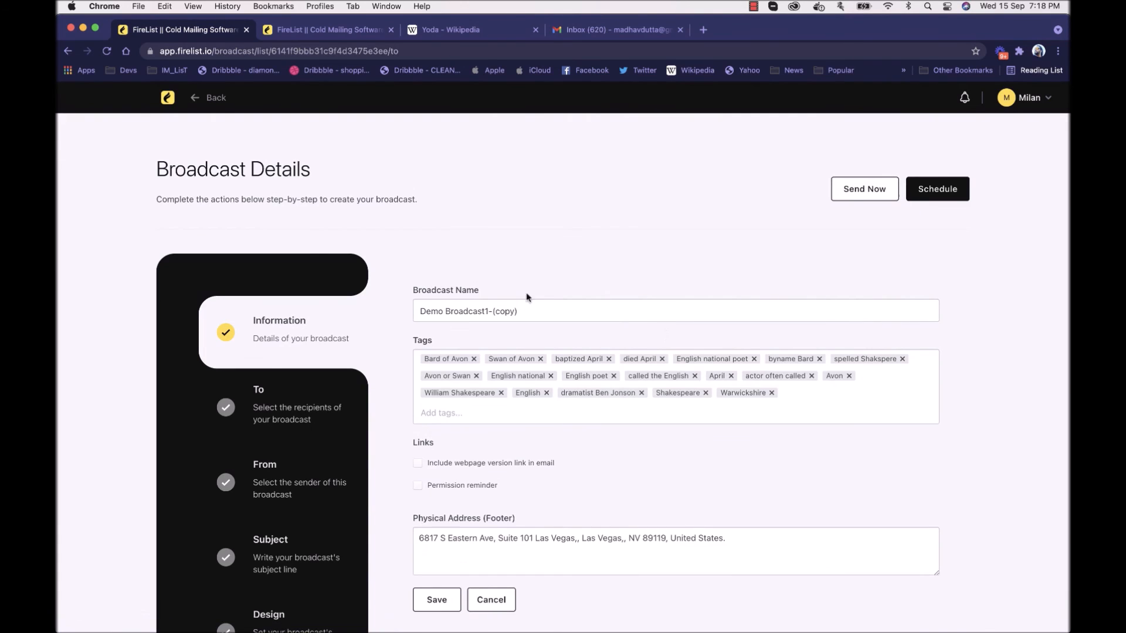
Step: Review the copied broadcast's recipients, sender, subject and design sections, and save its information
scroll(399, 372, down, 3)
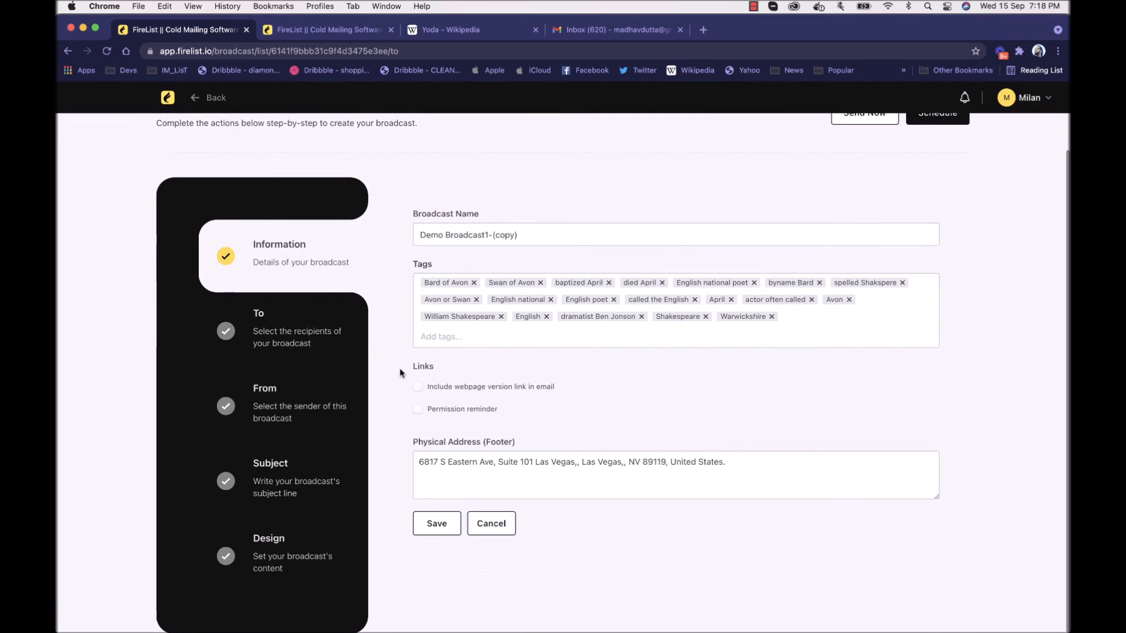
click(274, 341)
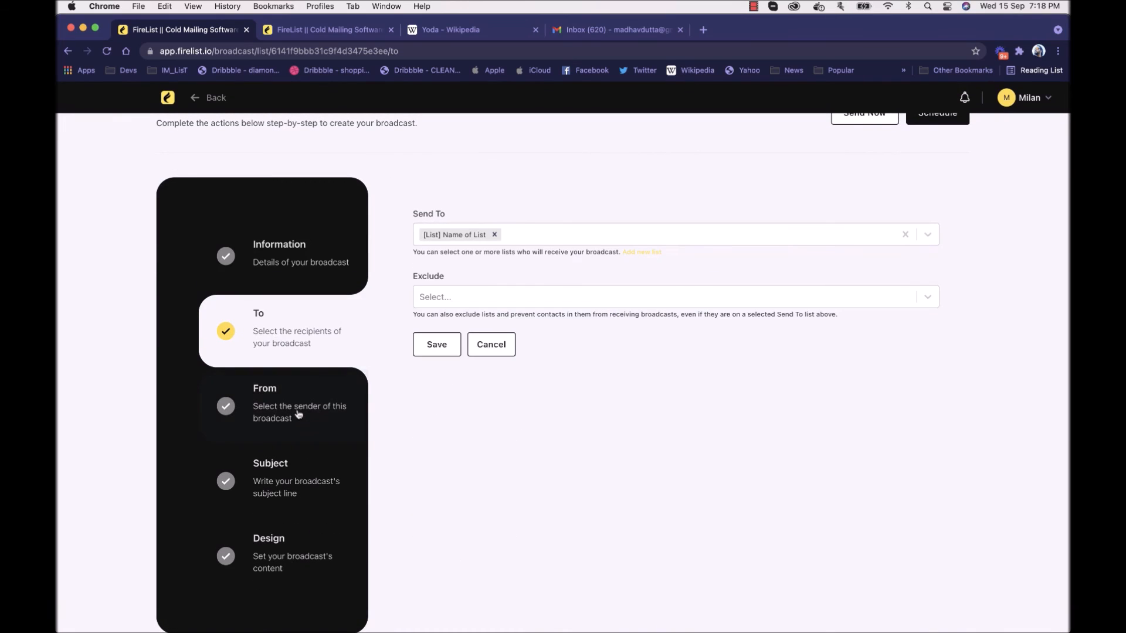
click(299, 414)
click(295, 484)
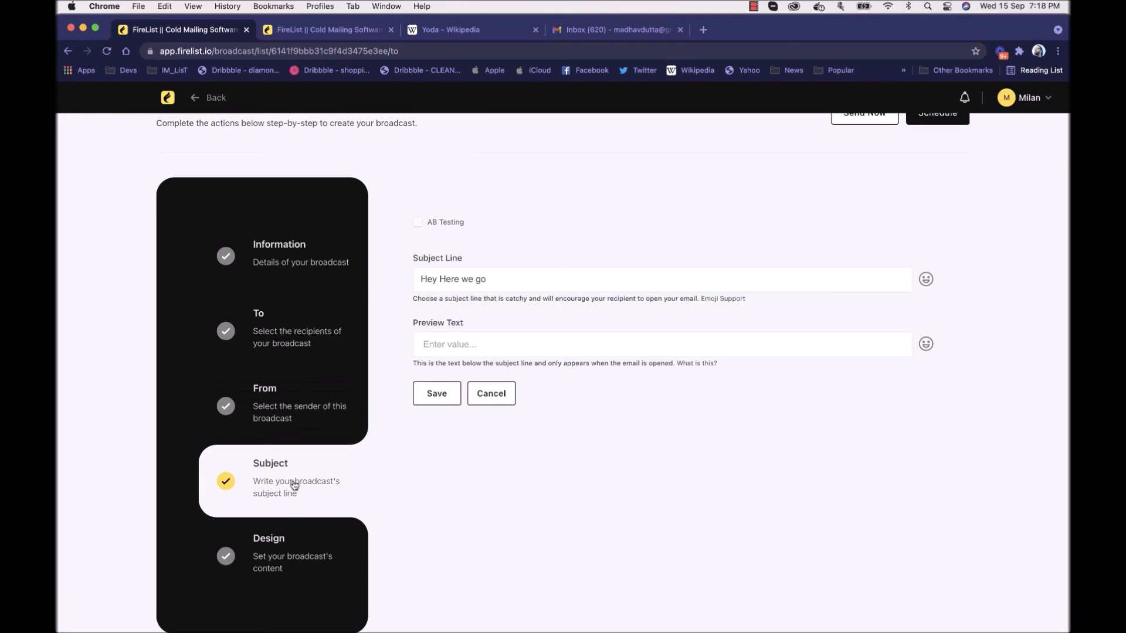
click(294, 558)
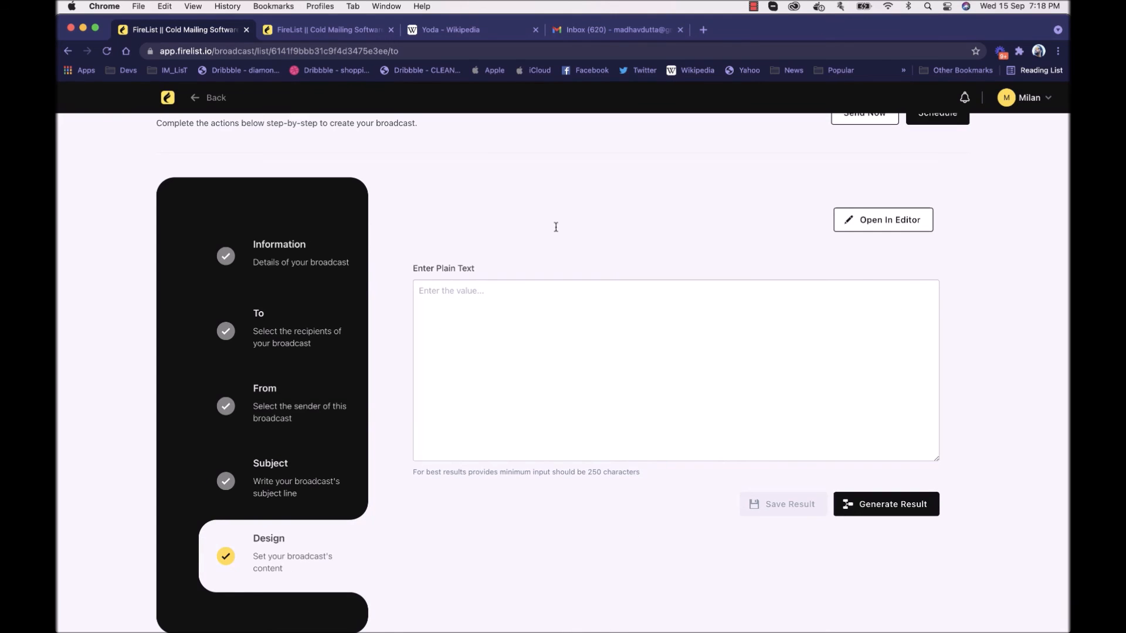
click(335, 254)
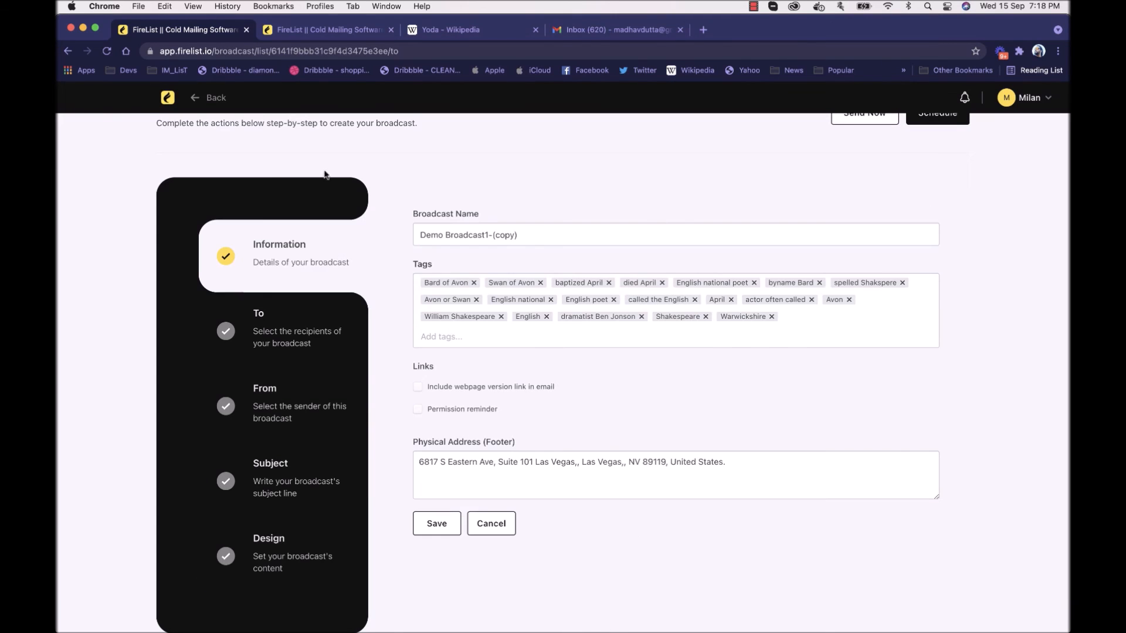
scroll(534, 252, up, 2)
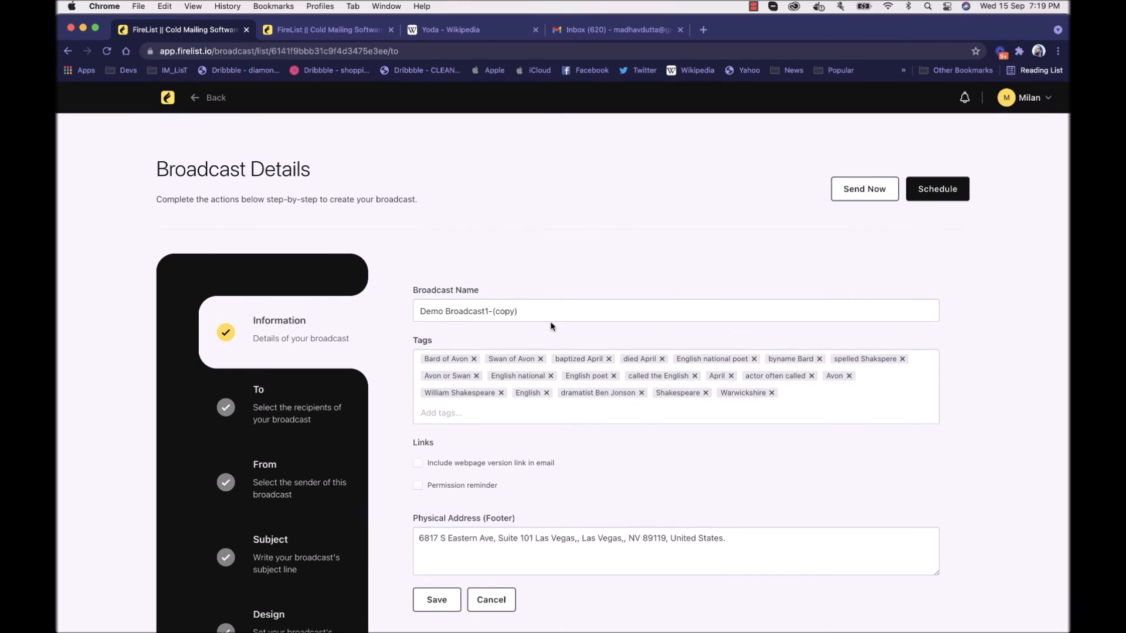
scroll(641, 270, down, 2)
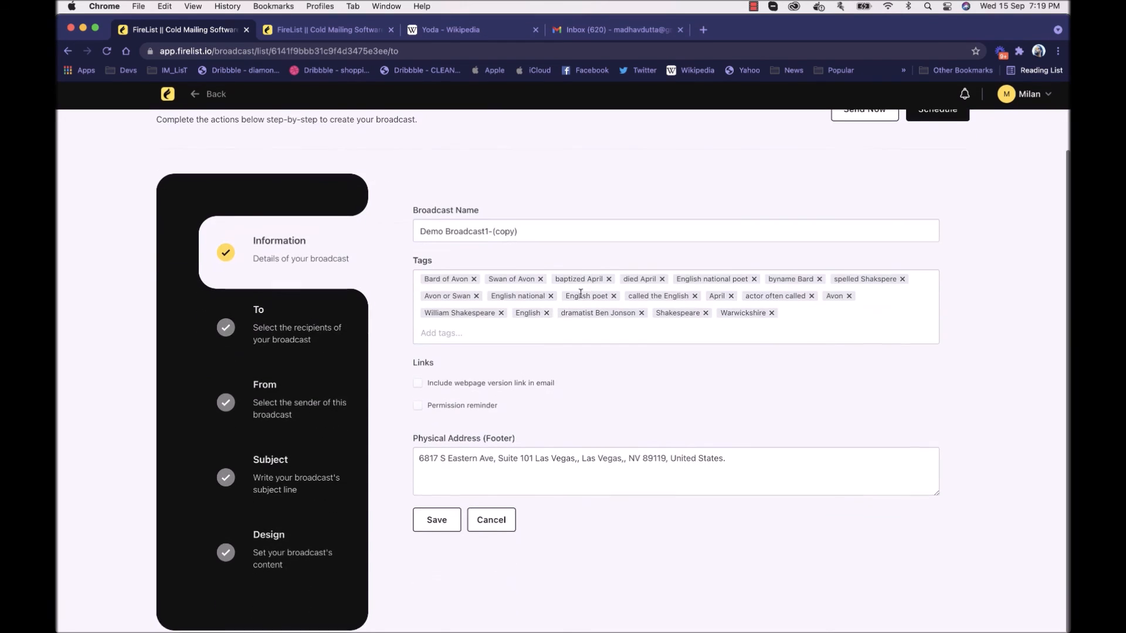
click(437, 522)
Step: Return to the automation canvas and try again to find a broadcast for the Send Email action, filtering by "sd"
click(317, 31)
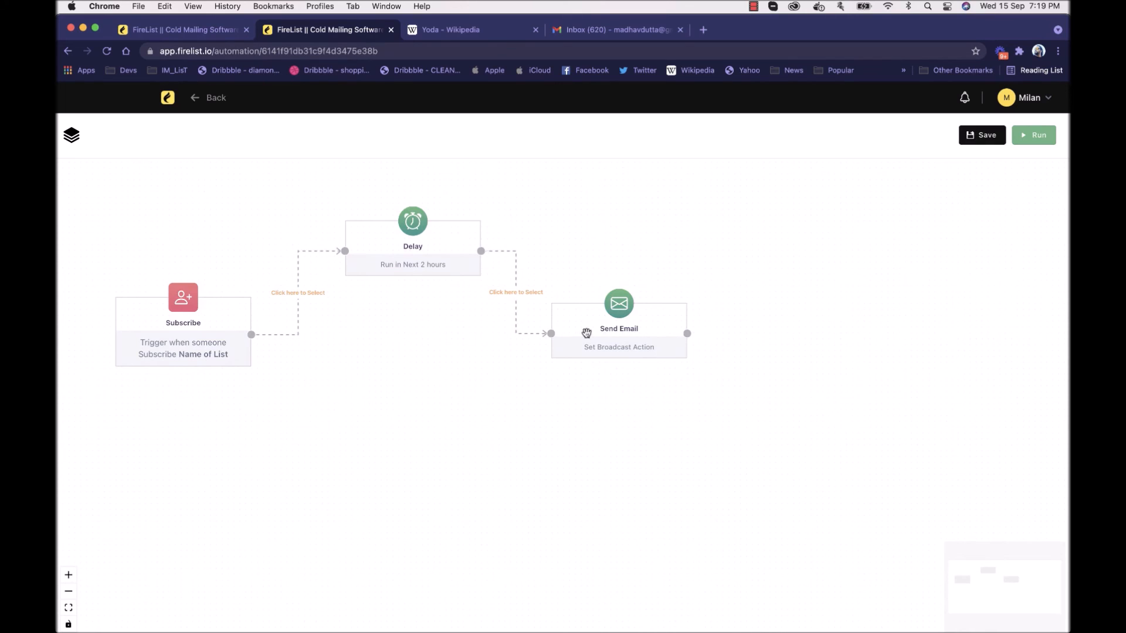
click(582, 332)
click(856, 226)
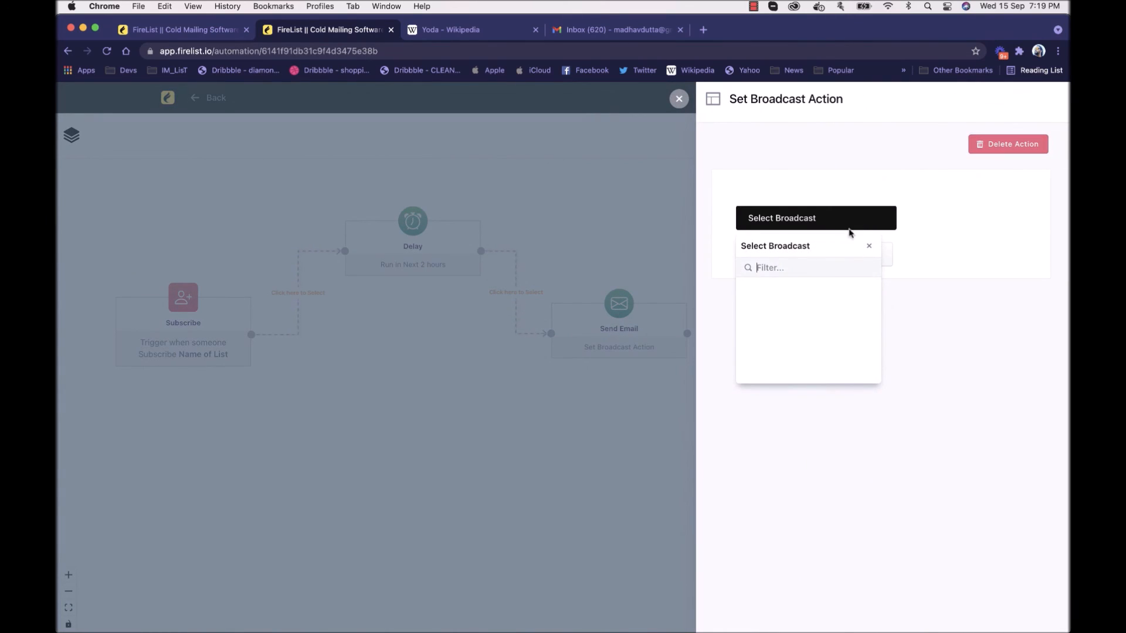
text(sd)
click(886, 245)
click(680, 100)
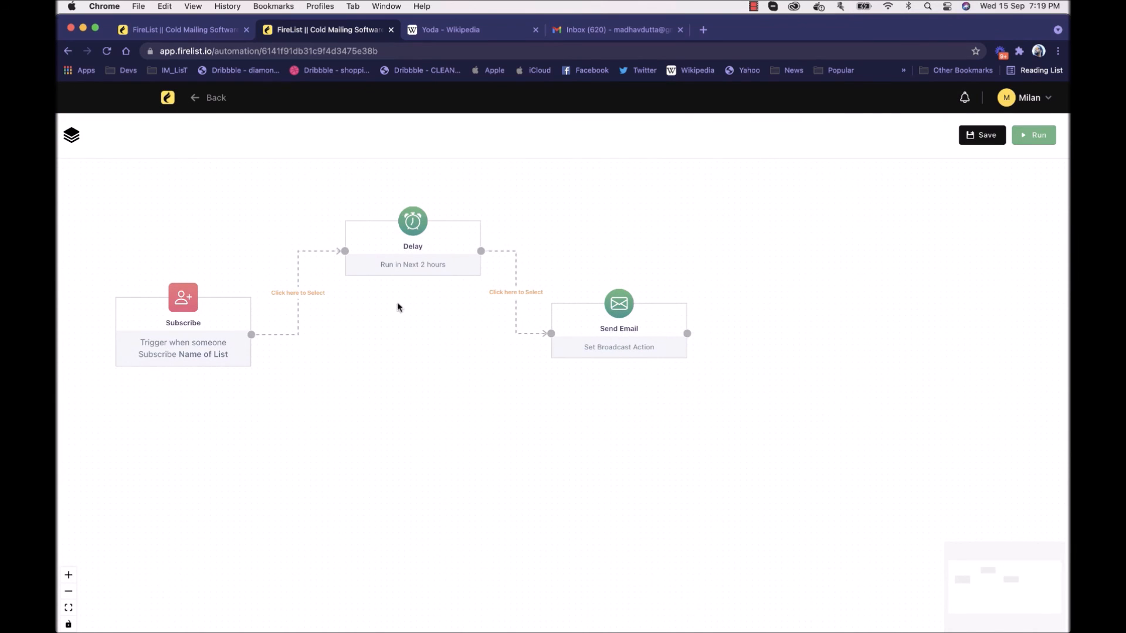
Step: Reload the automation page and set the trigger to Contact Joins a List for the list "Name of List"
key(super+r)
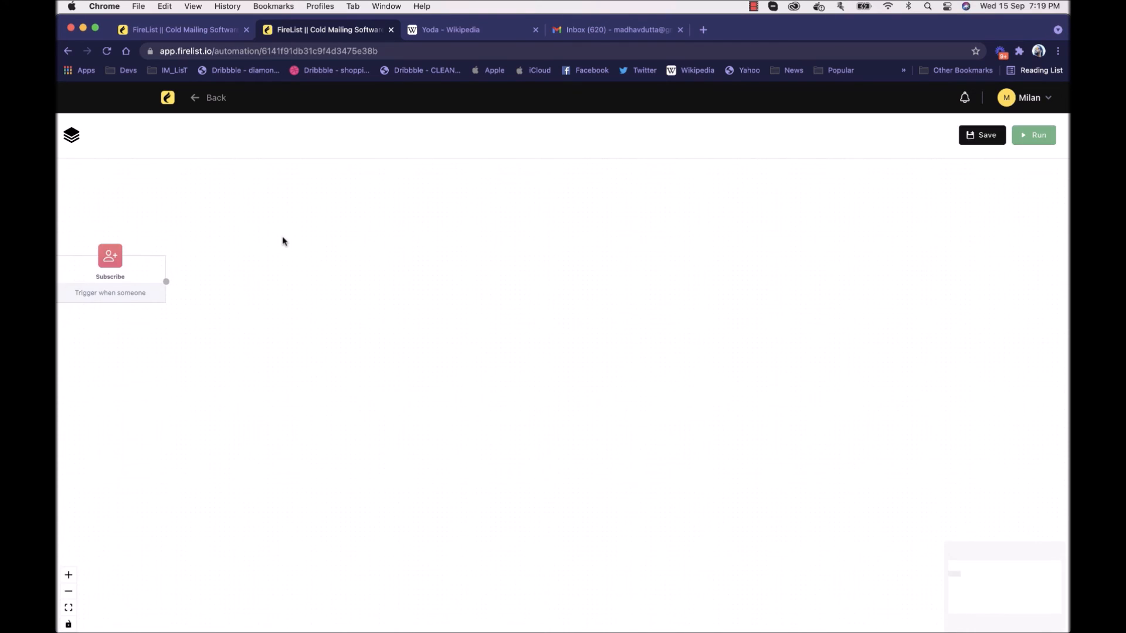
click(121, 274)
click(150, 281)
click(150, 277)
click(831, 169)
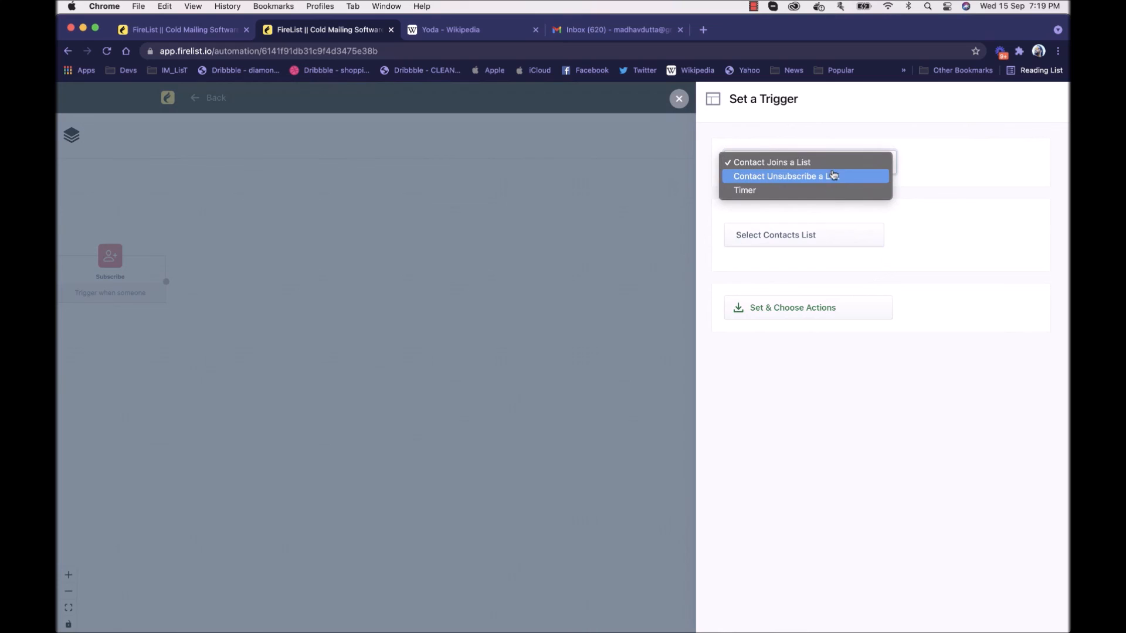
click(929, 160)
click(824, 236)
click(780, 304)
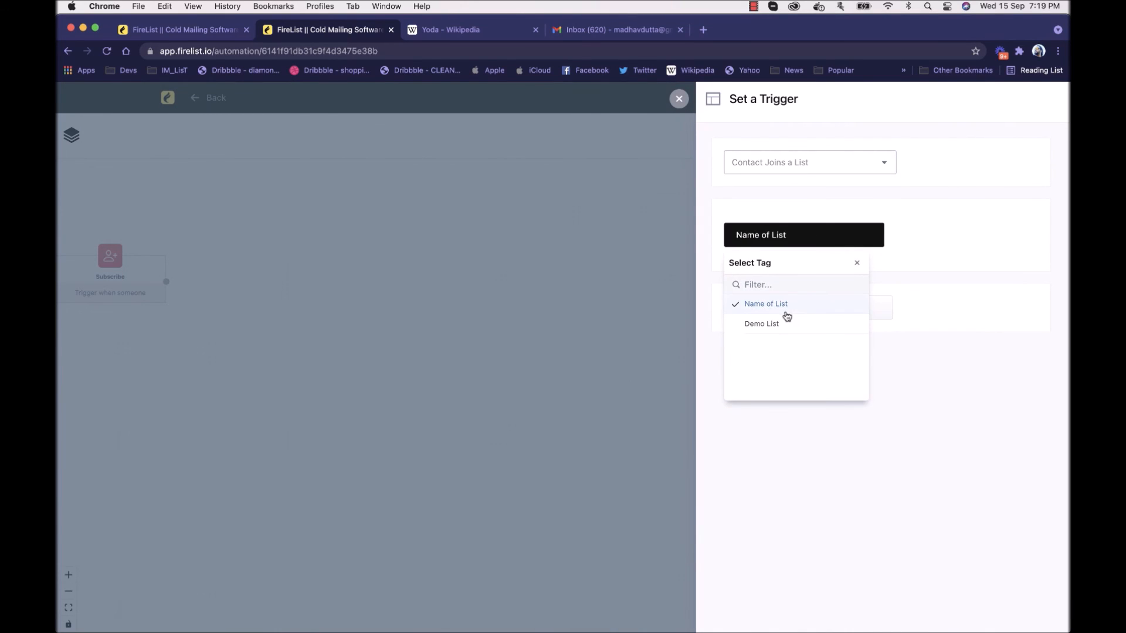
click(917, 301)
click(857, 310)
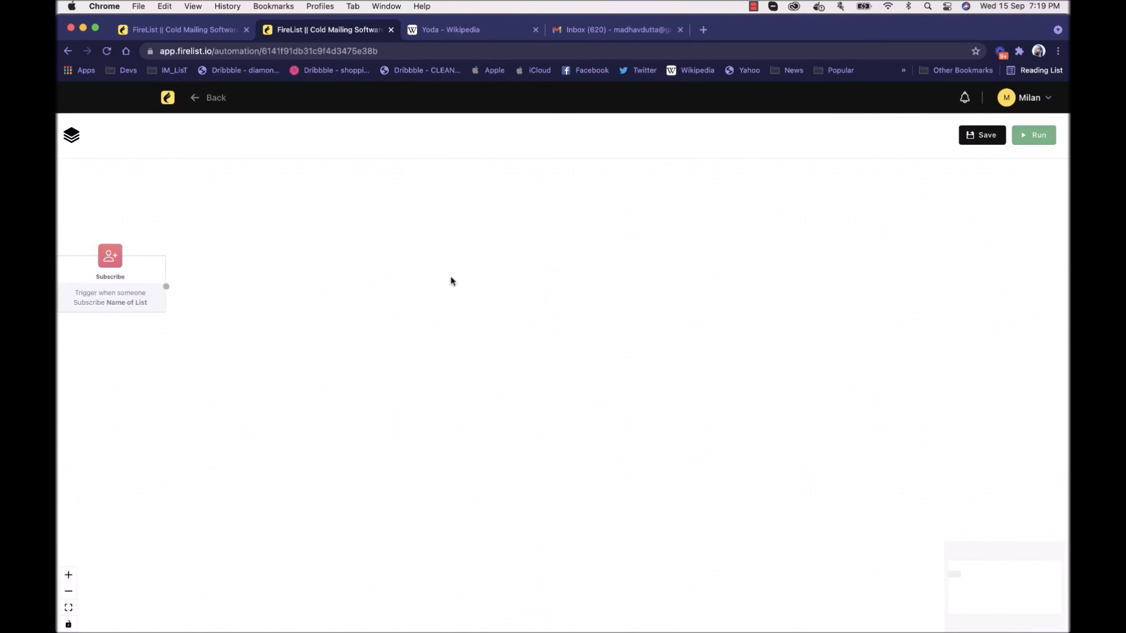
Step: Add Delay and Send Email actions to the reloaded canvas and connect the Subscribe trigger to the Delay node
click(75, 150)
drag(278, 275, 455, 285)
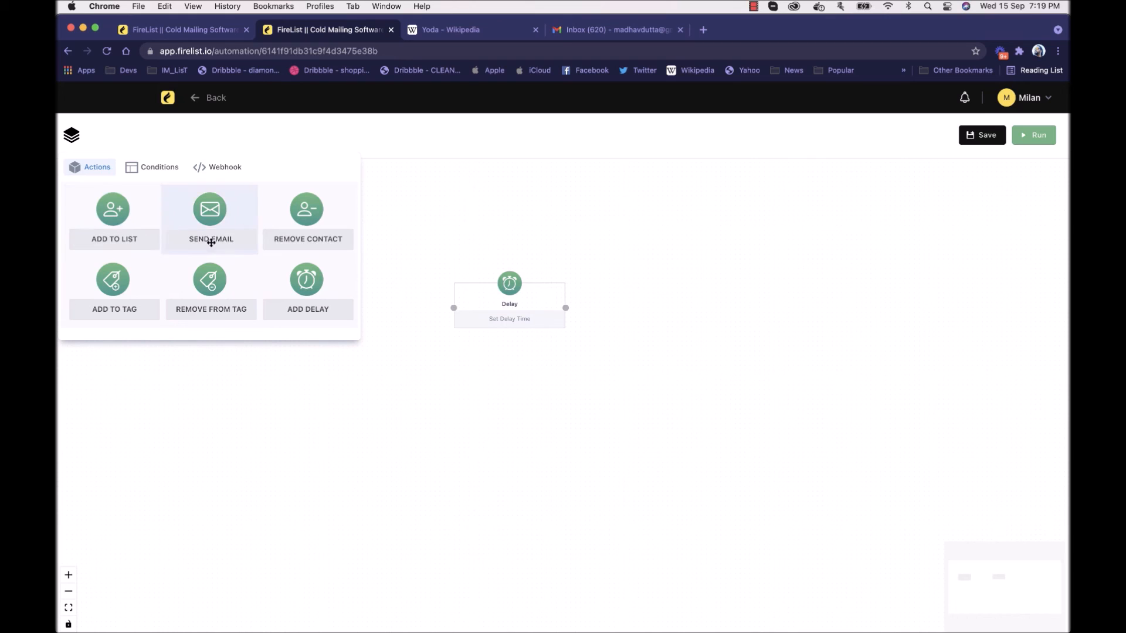
drag(211, 241, 669, 252)
click(550, 248)
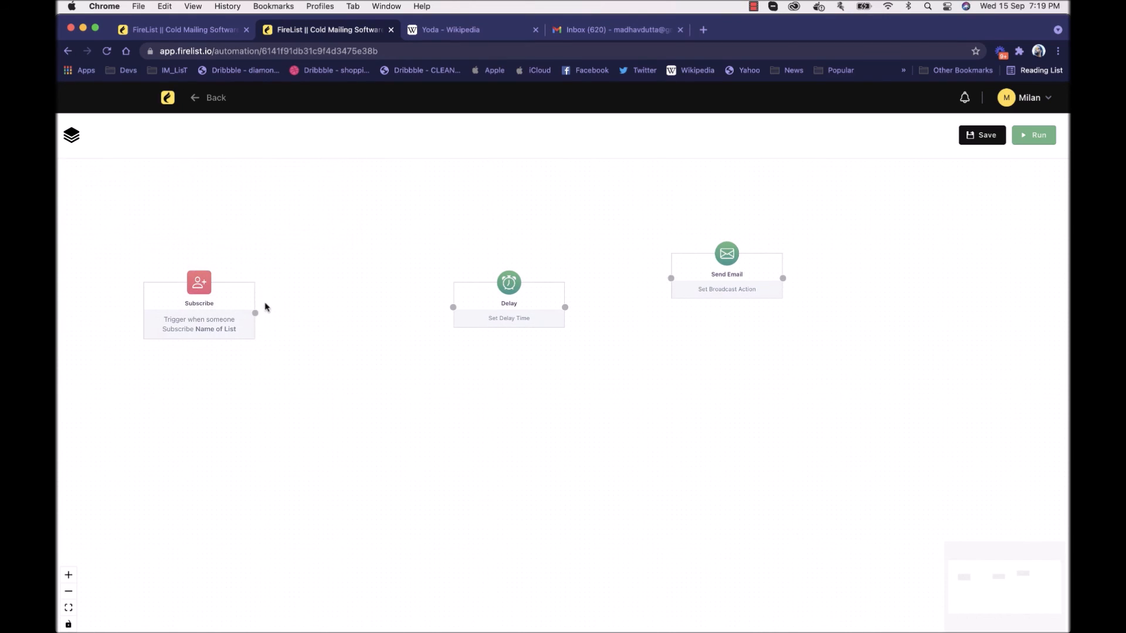
drag(256, 313, 377, 235)
Step: Set the Delay action's timer to 2 hours and save it
click(377, 236)
click(882, 238)
text(2)
click(786, 347)
Step: Connect the Delay node to Send Email and assign the broadcast "Demo Broadcast1-(copy)" to that email action
drag(726, 270, 566, 275)
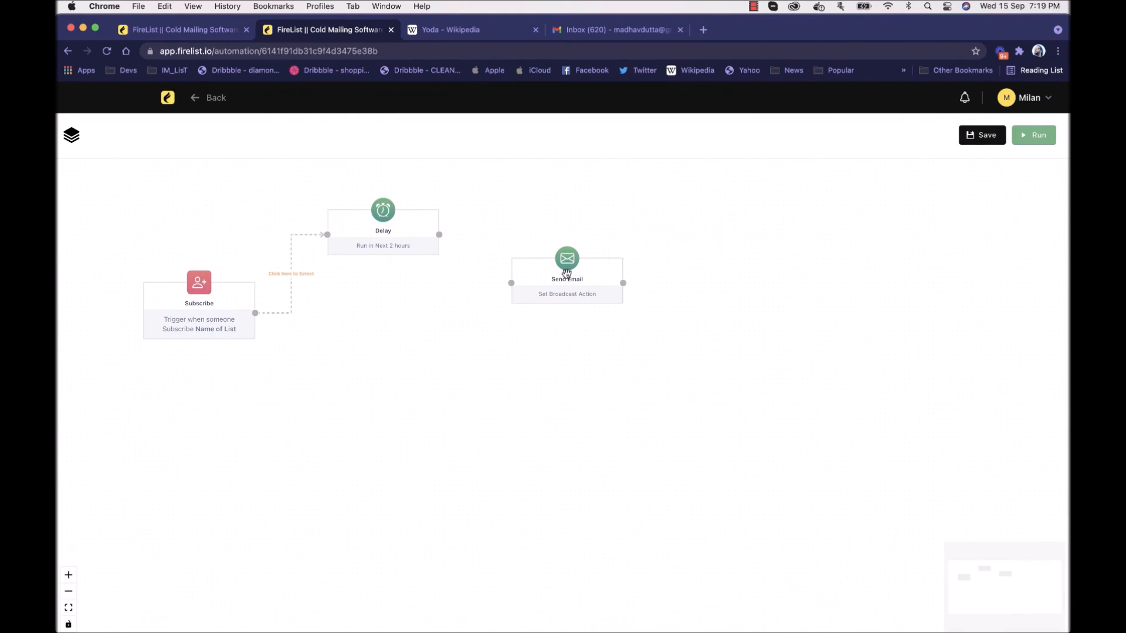
drag(439, 235, 571, 327)
click(572, 327)
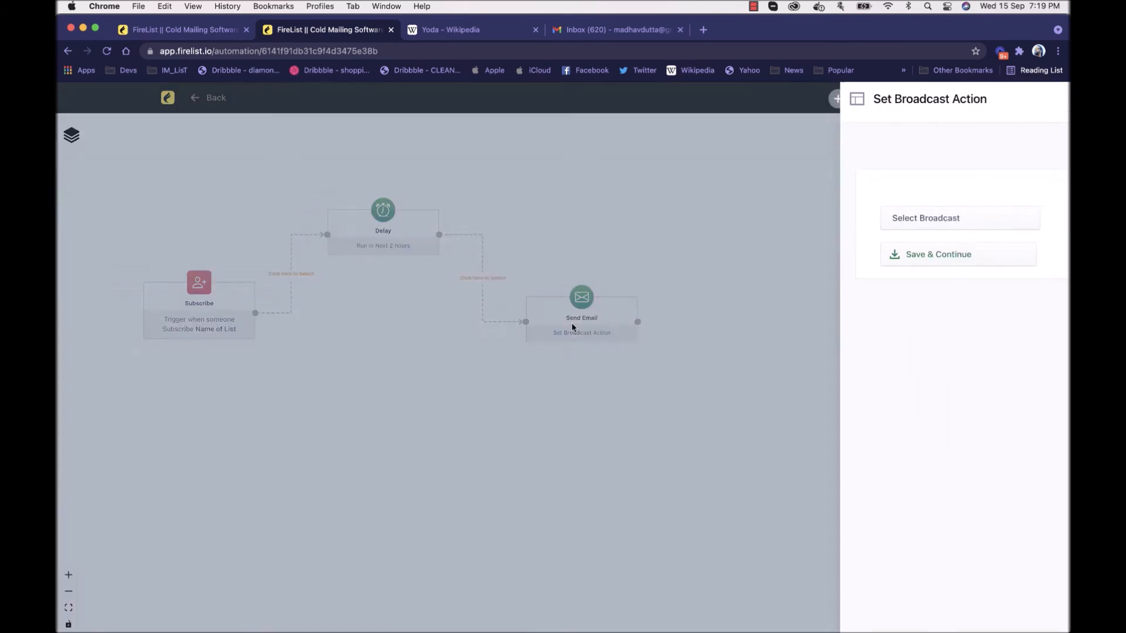
click(784, 221)
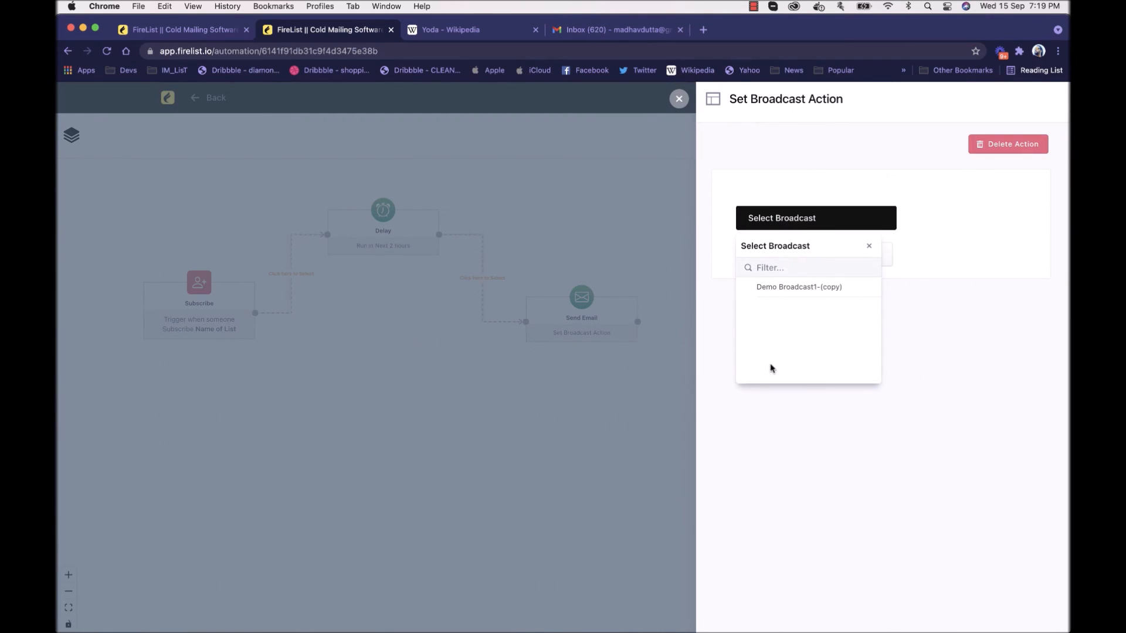
click(822, 288)
click(918, 297)
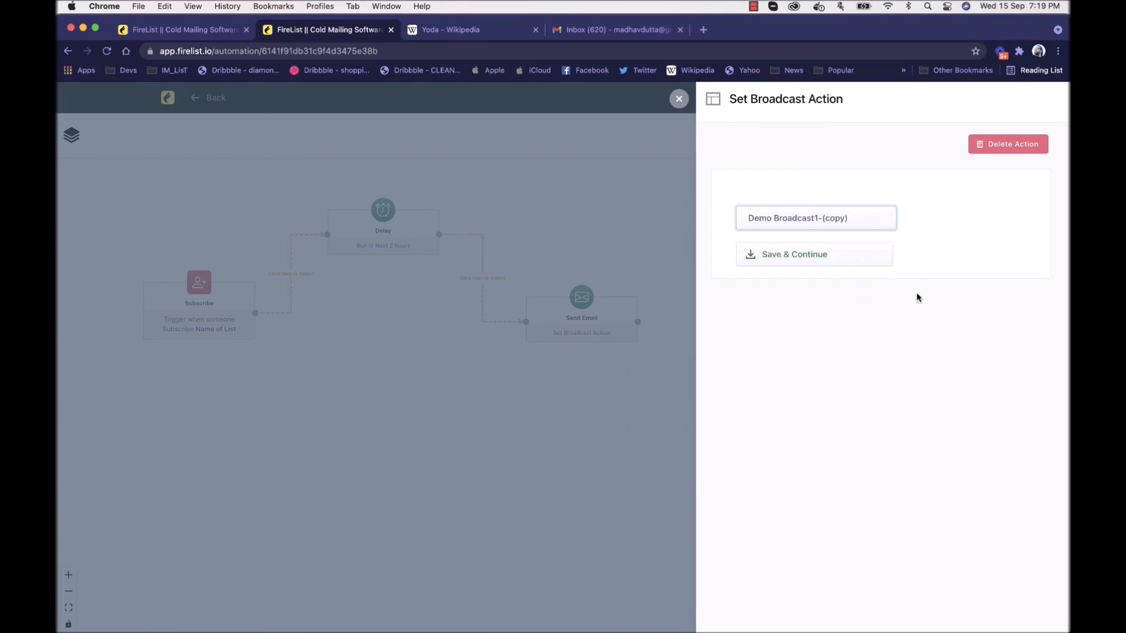
click(842, 254)
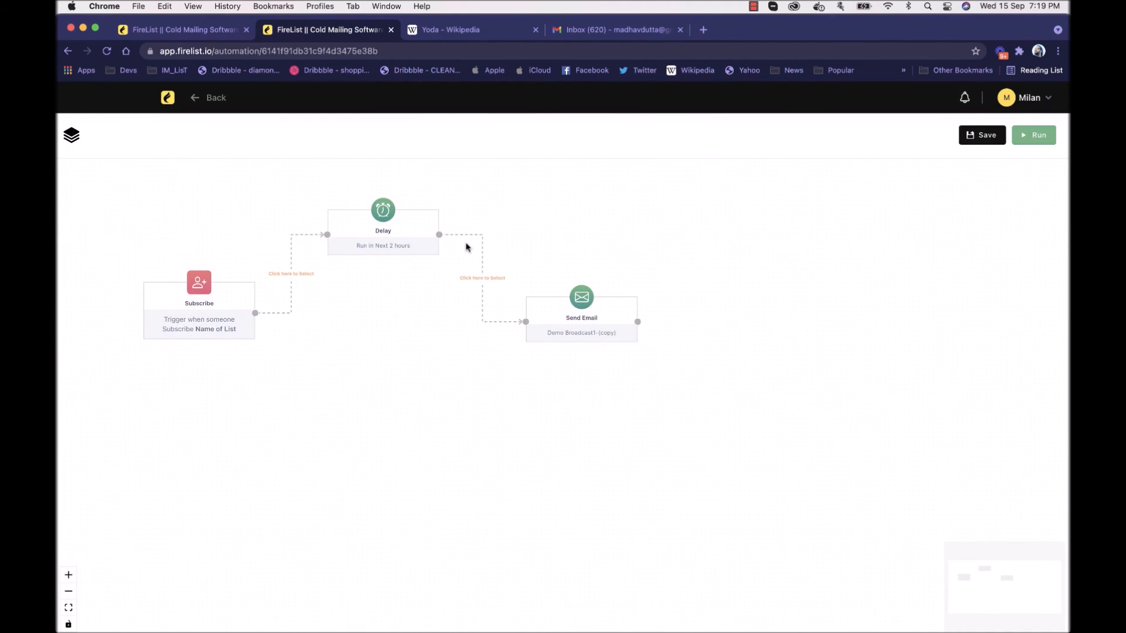
scroll(466, 246, up, 2)
drag(448, 294, 608, 320)
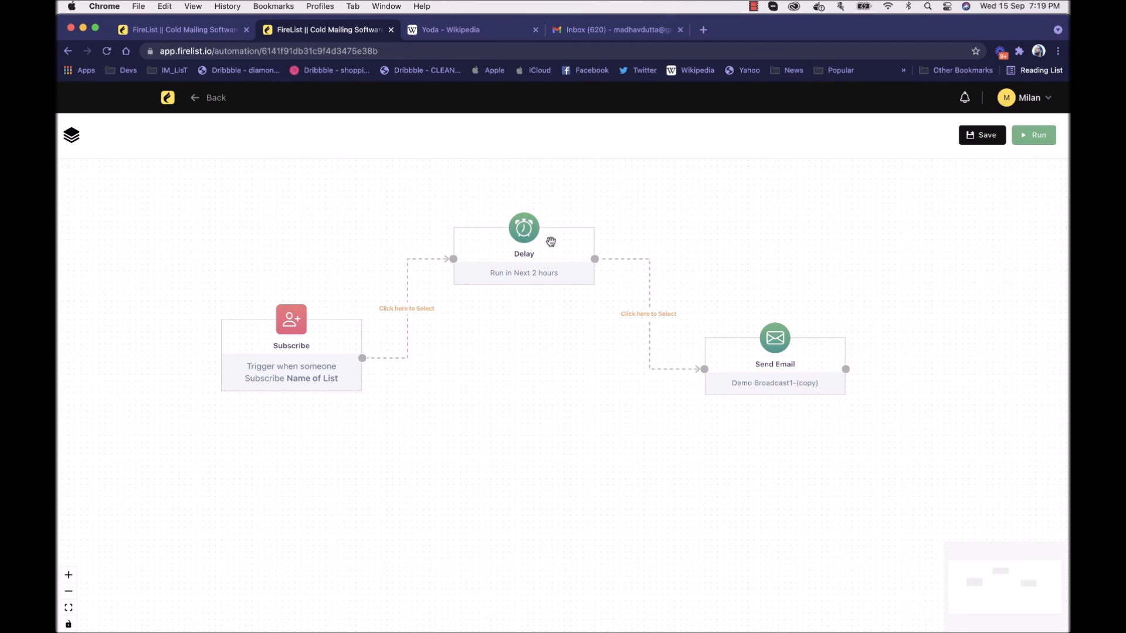
Step: Check the broadcast assigned to the Send Email action, leaving its settings as they are
click(772, 376)
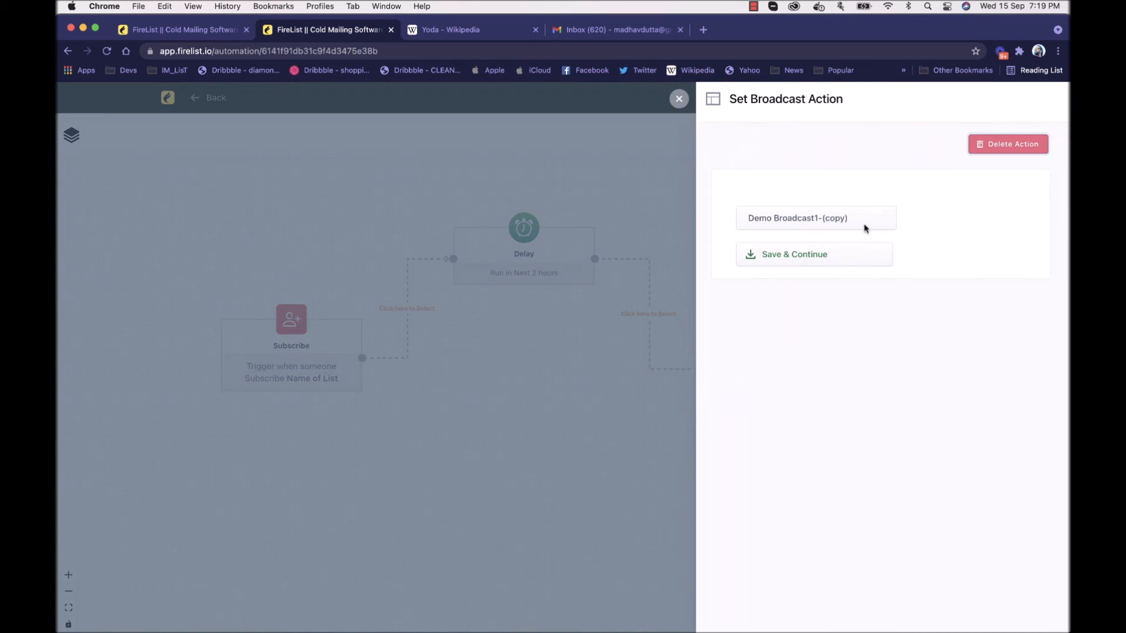
click(677, 105)
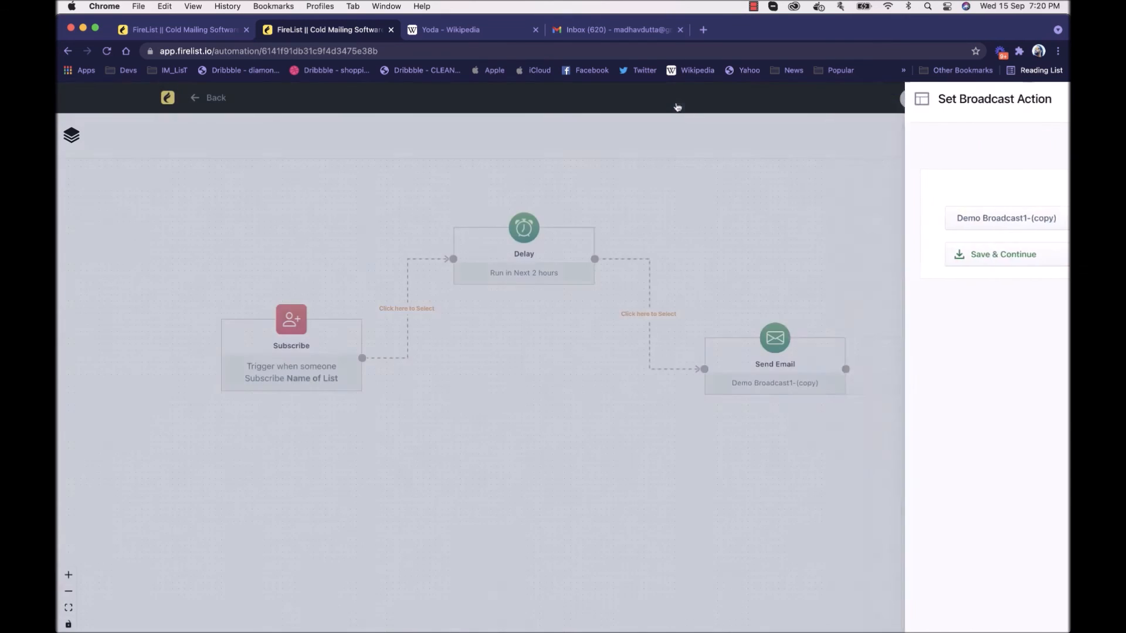
Step: Add an If Email condition beyond the Send Email node and connect Send Email's output to it
drag(681, 255, 566, 261)
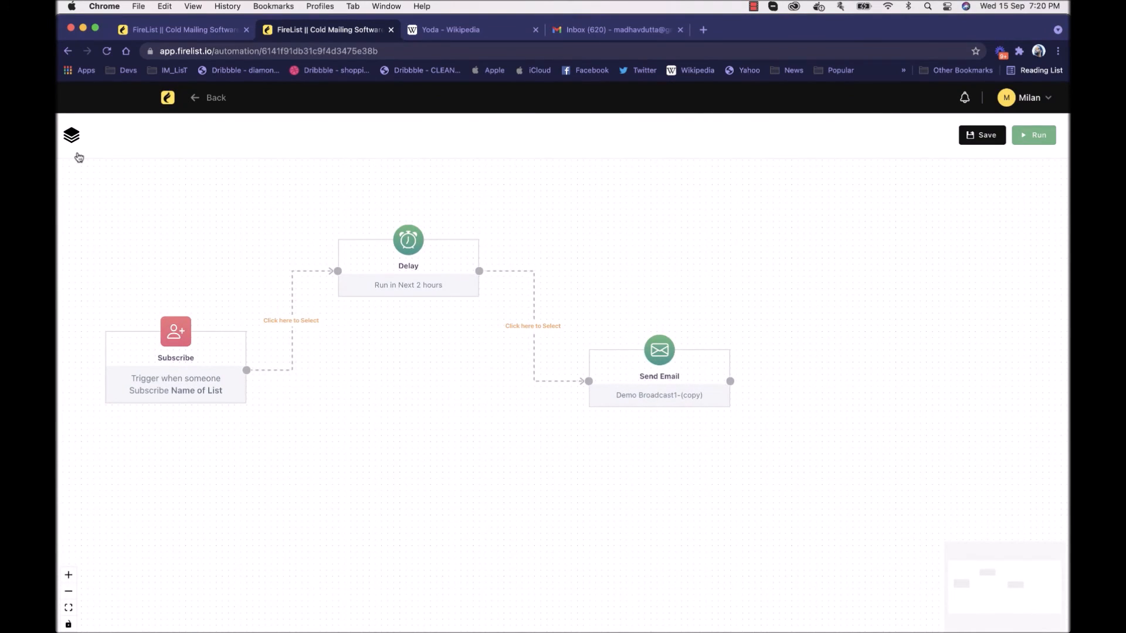
drag(716, 304, 500, 291)
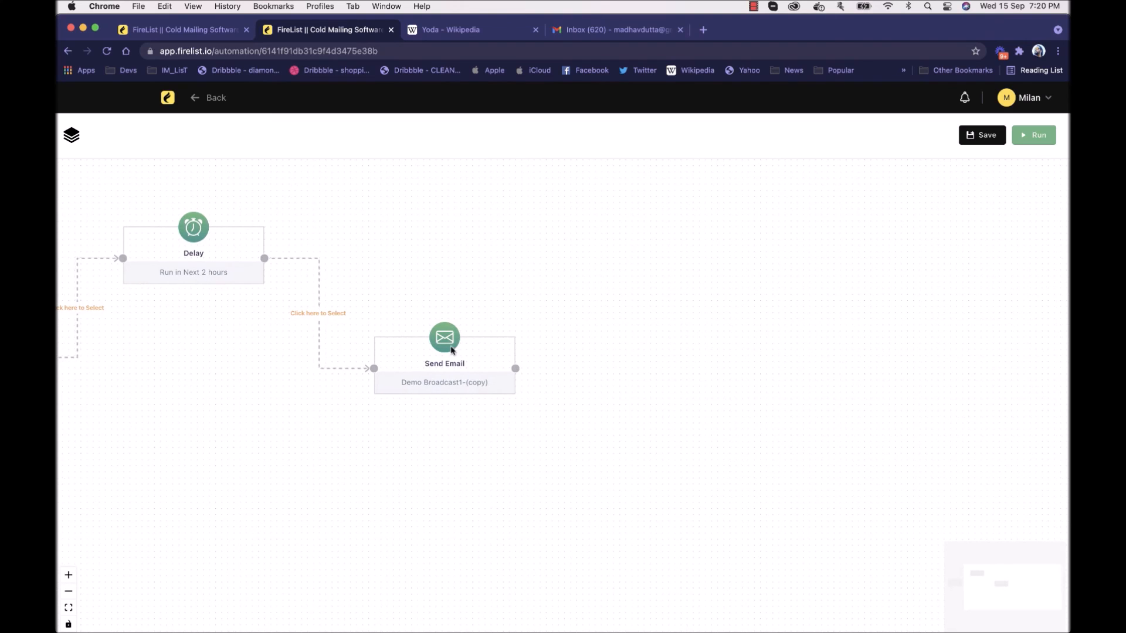
drag(489, 341, 359, 319)
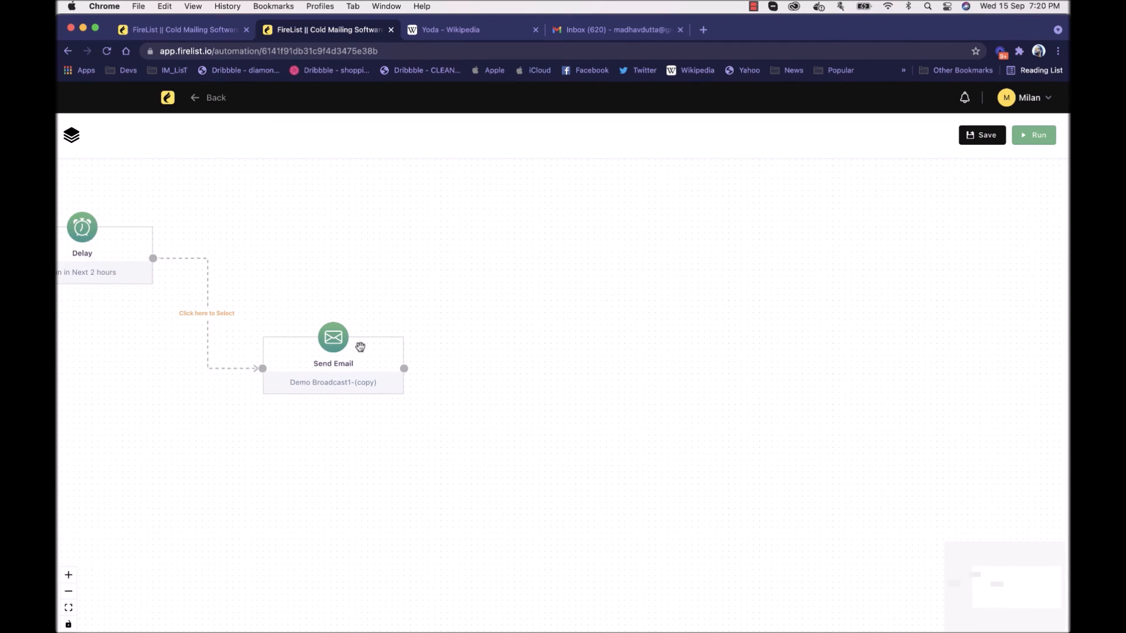
drag(346, 227, 365, 282)
click(81, 142)
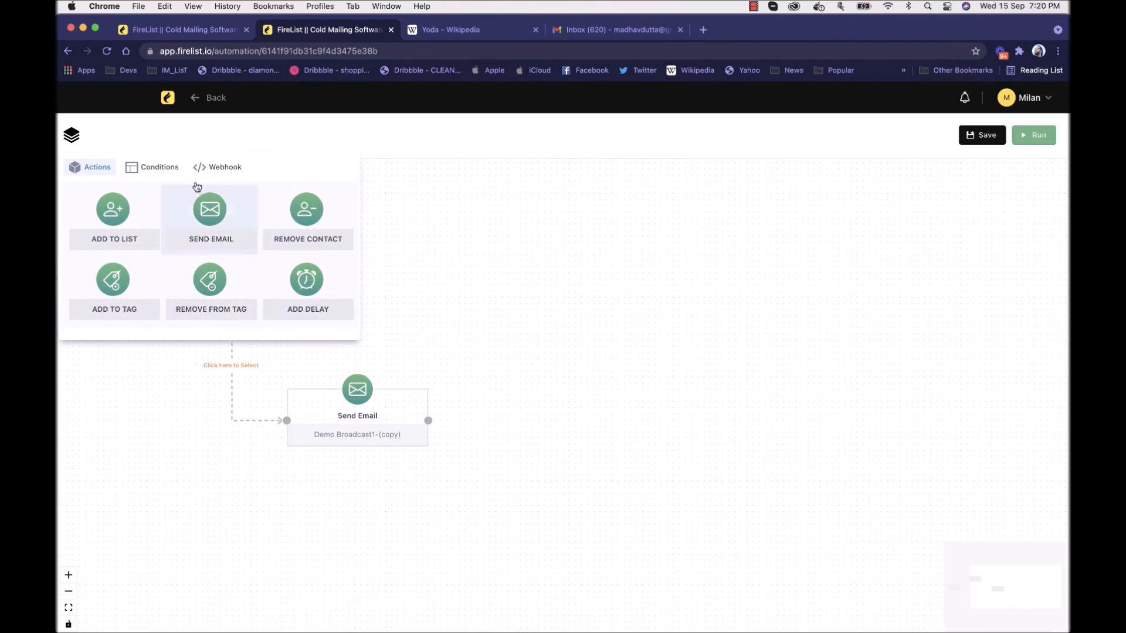
click(155, 167)
drag(114, 210, 472, 282)
drag(528, 316, 540, 411)
drag(428, 420, 560, 305)
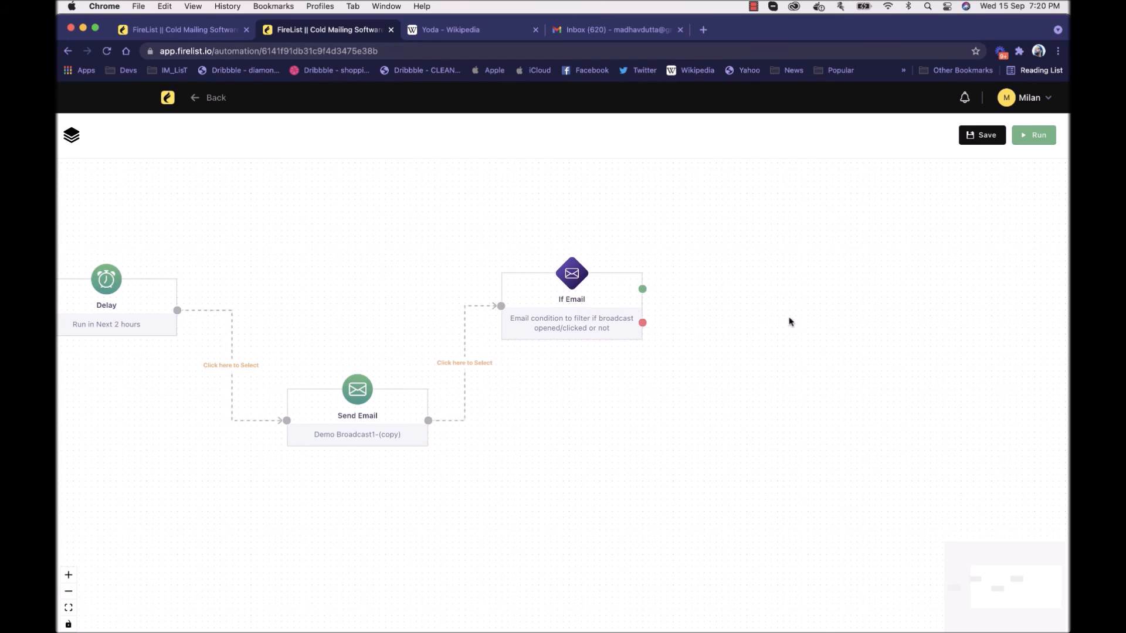
Step: Set the If Email condition to Opened or Not Opened within 2 Days and save it
drag(786, 315, 500, 329)
click(68, 145)
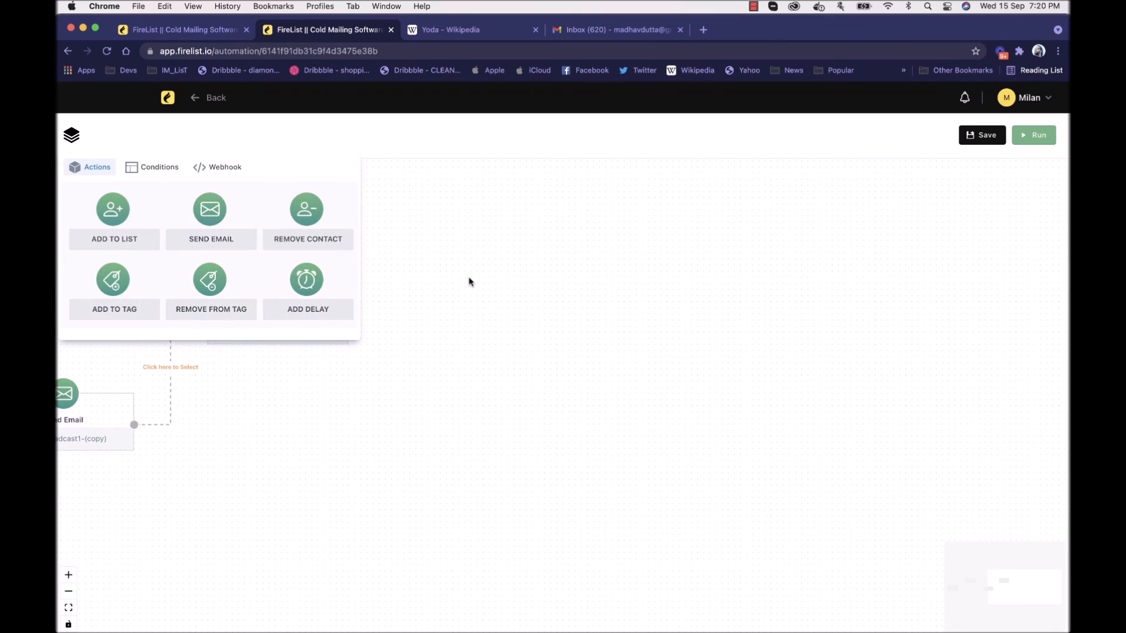
click(431, 273)
click(269, 290)
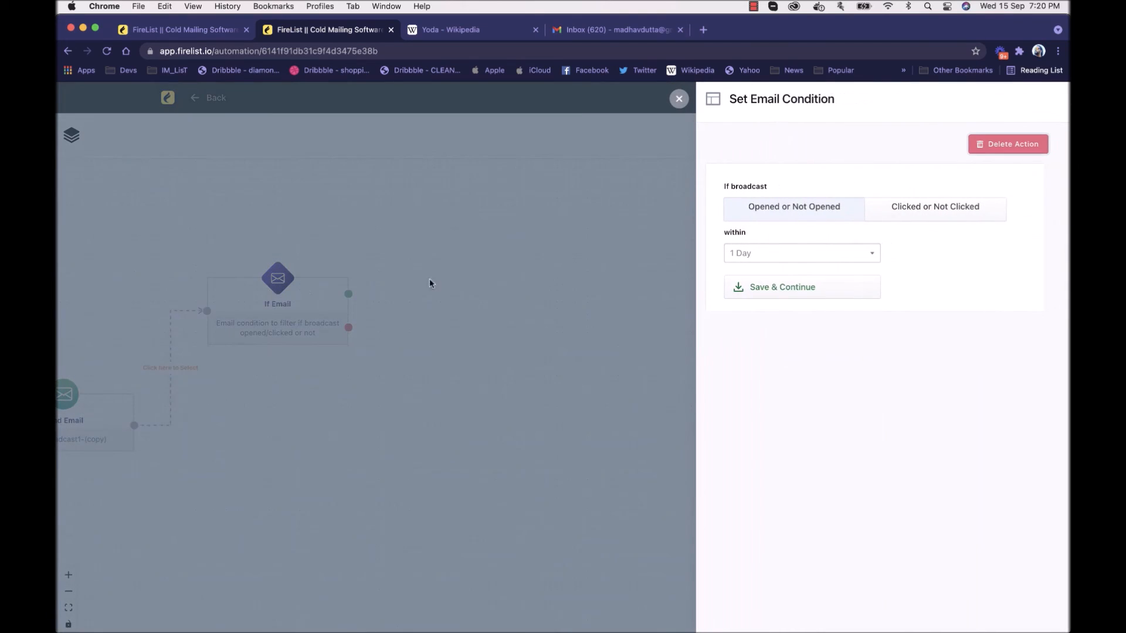
click(801, 214)
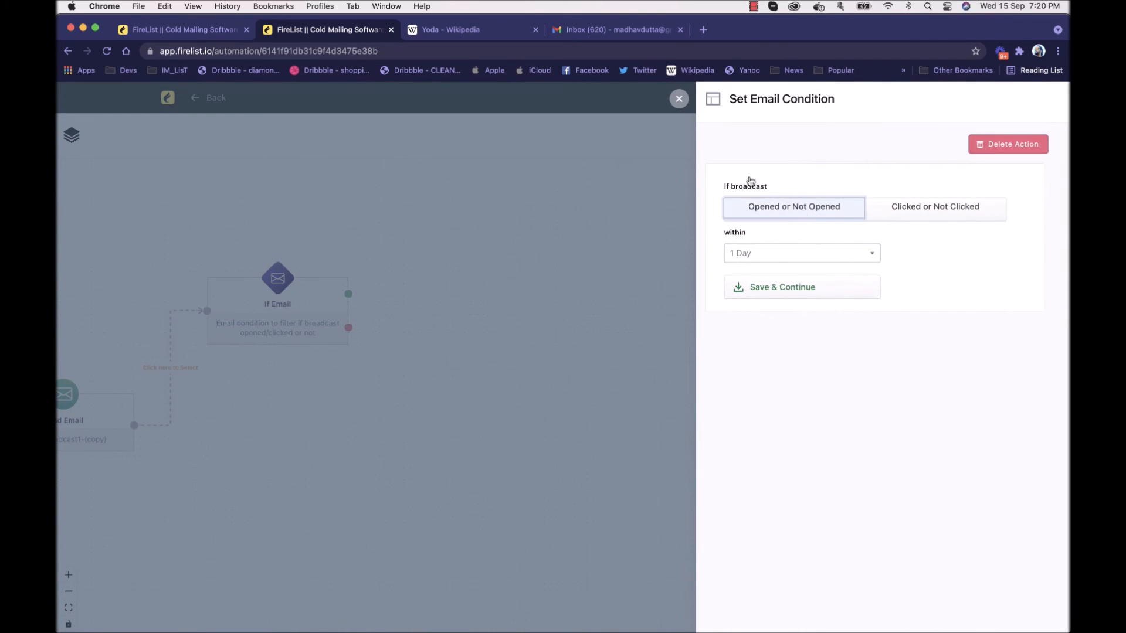
click(776, 263)
click(774, 267)
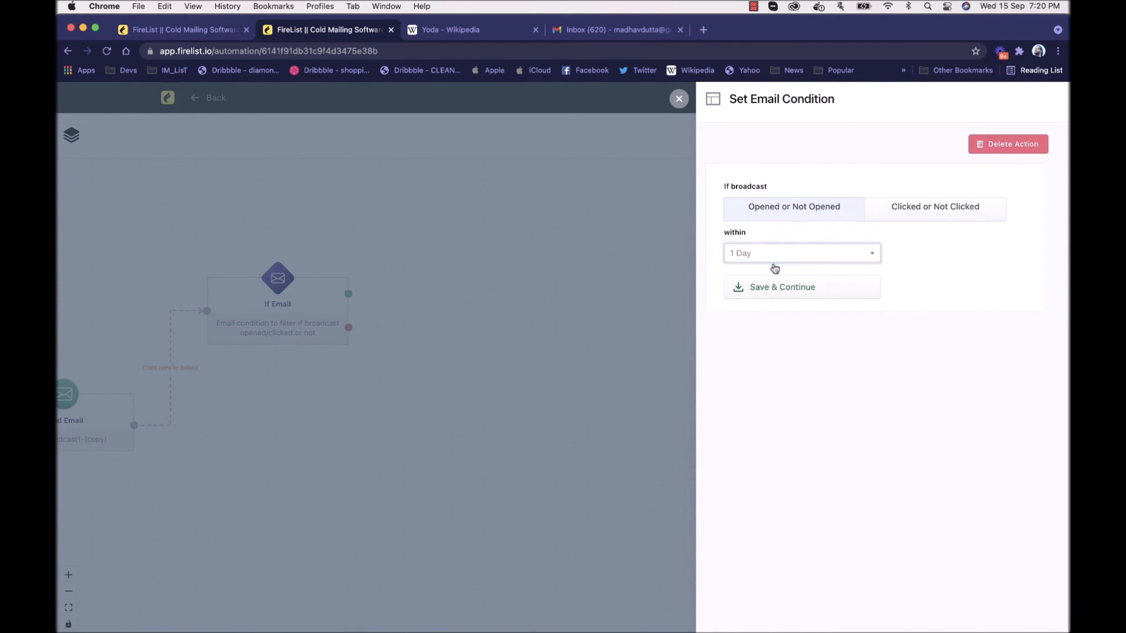
click(920, 214)
click(799, 207)
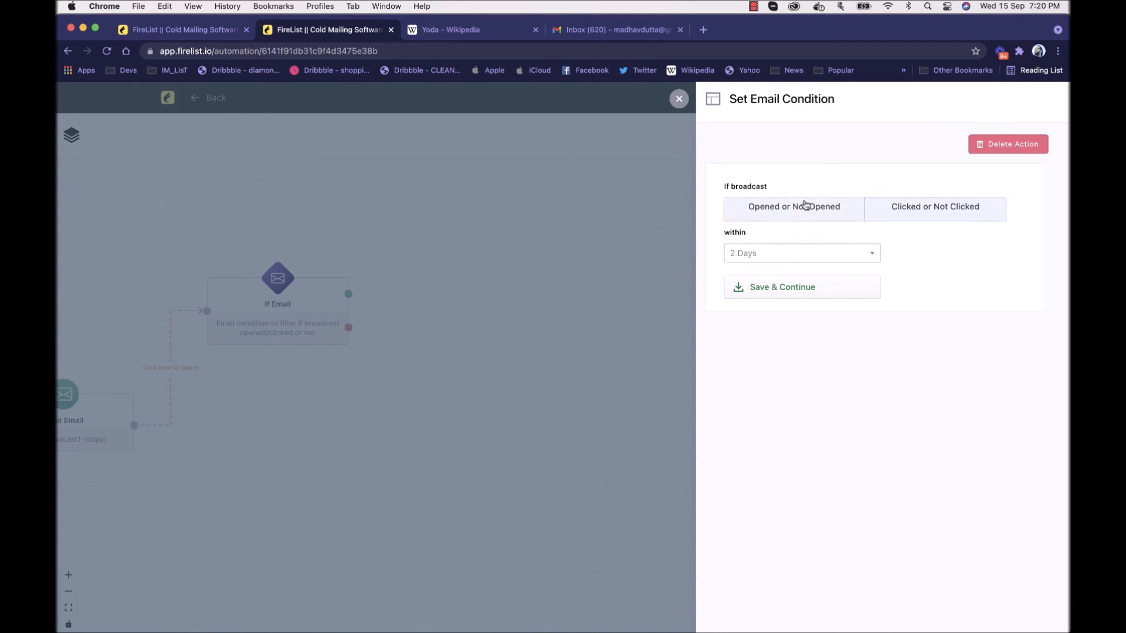
click(812, 287)
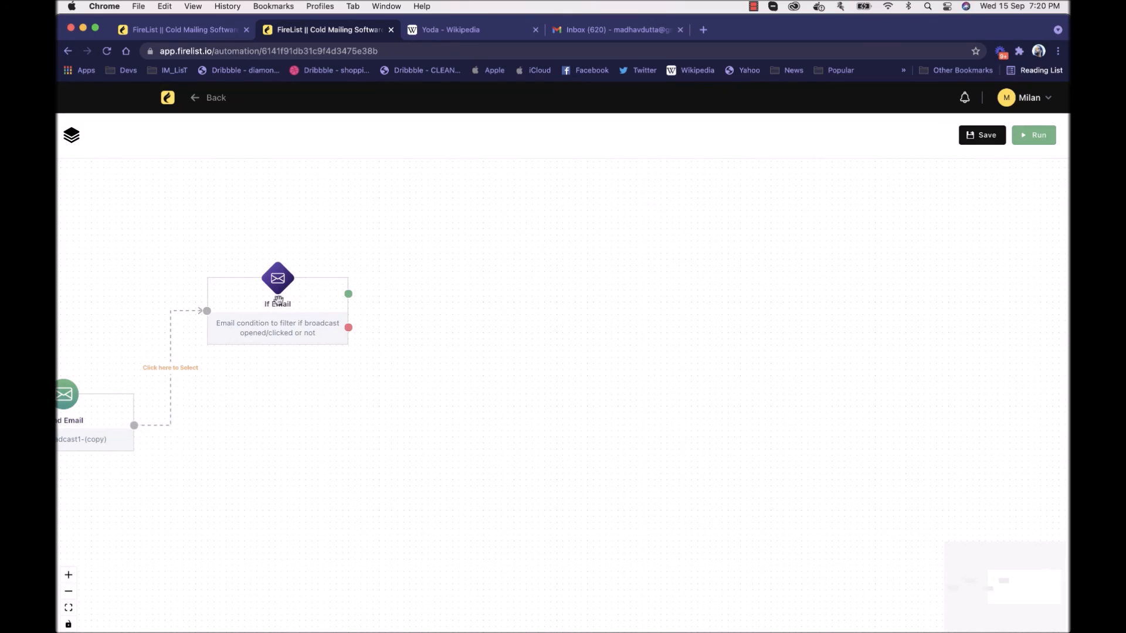
Step: Add two Add To Tag actions after the If Email condition, one above the other
click(71, 136)
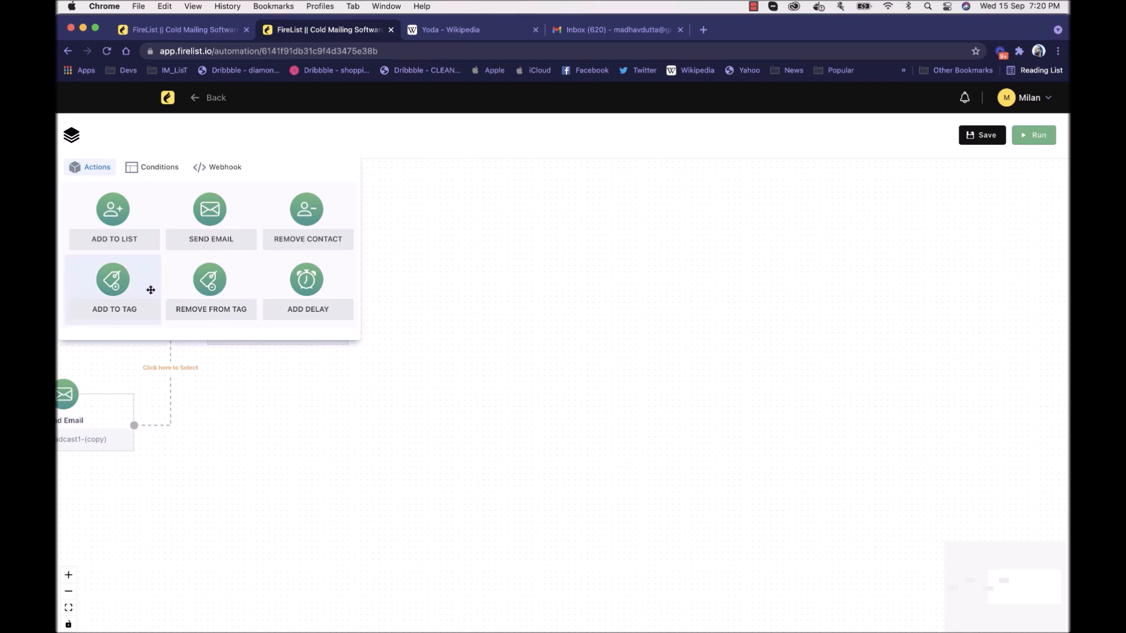
drag(394, 334, 438, 332)
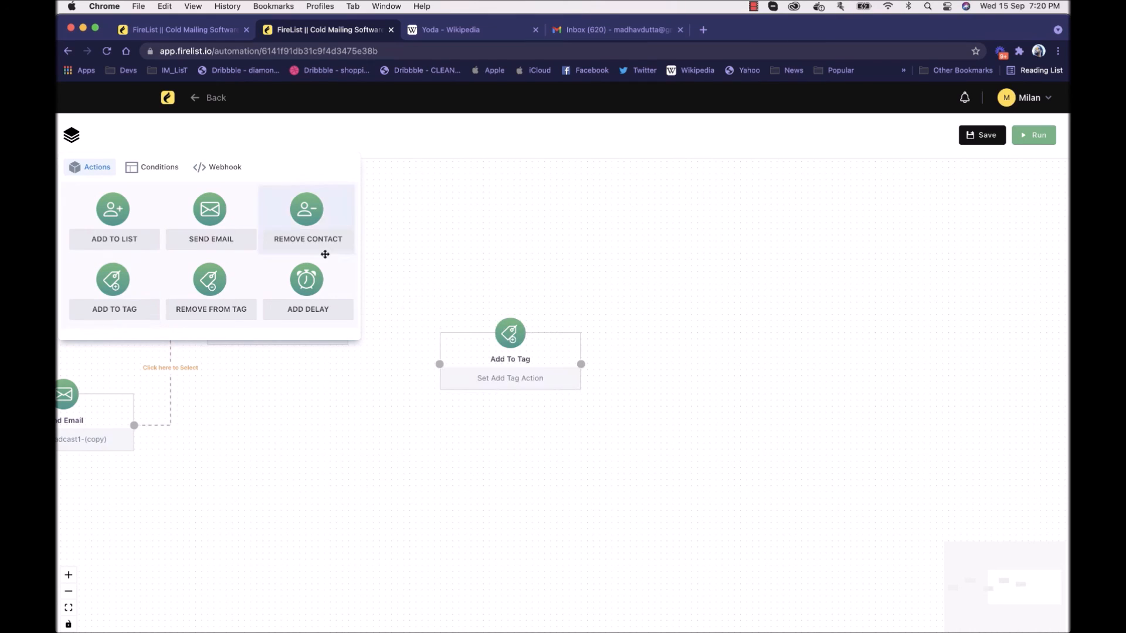
drag(146, 293, 498, 229)
click(471, 223)
drag(573, 253, 503, 256)
click(509, 262)
click(608, 344)
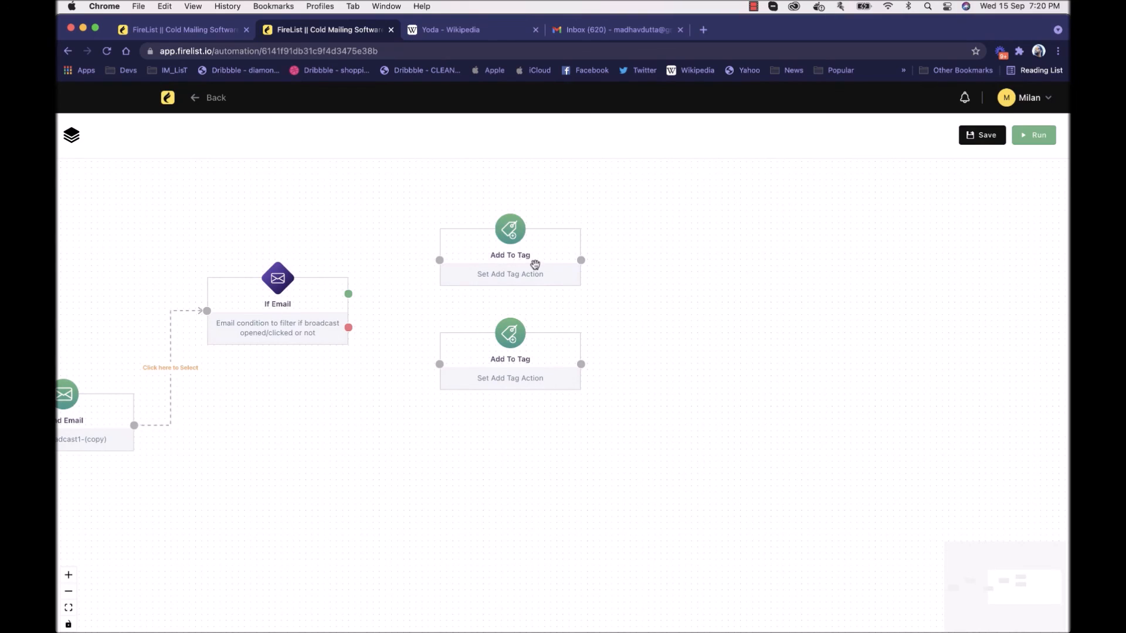
Step: Space out the two Add To Tag nodes and connect If Email's green output to the upper one and its red output to the lower
drag(534, 261, 516, 248)
drag(504, 361, 487, 342)
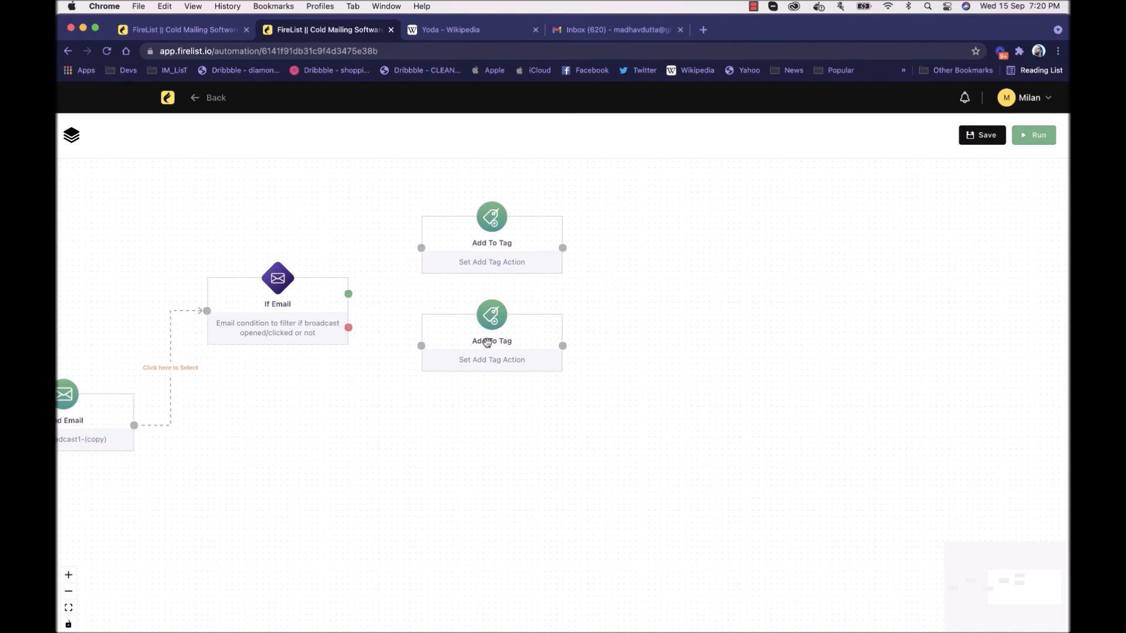
drag(517, 328, 516, 357)
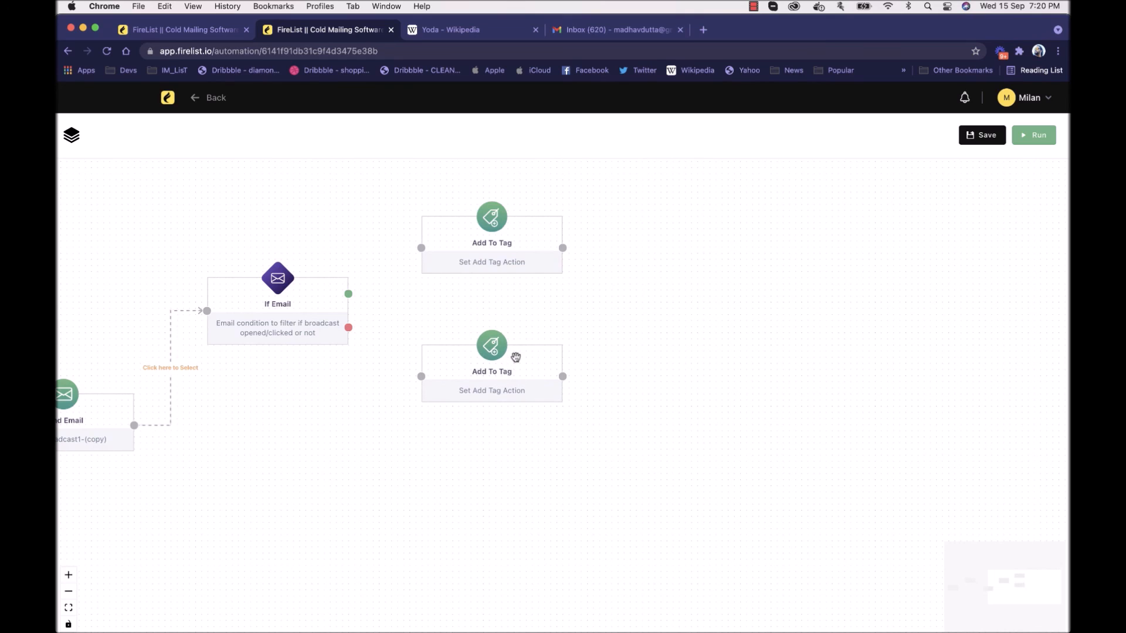
drag(348, 327, 421, 376)
drag(348, 294, 674, 219)
Step: Move the Delay, Send Email and If Email nodes closer to their preceding nodes to tidy the workflow's horizontal spacing
scroll(314, 224, left, 5)
drag(583, 223, 710, 221)
drag(432, 322, 414, 322)
drag(605, 411, 556, 411)
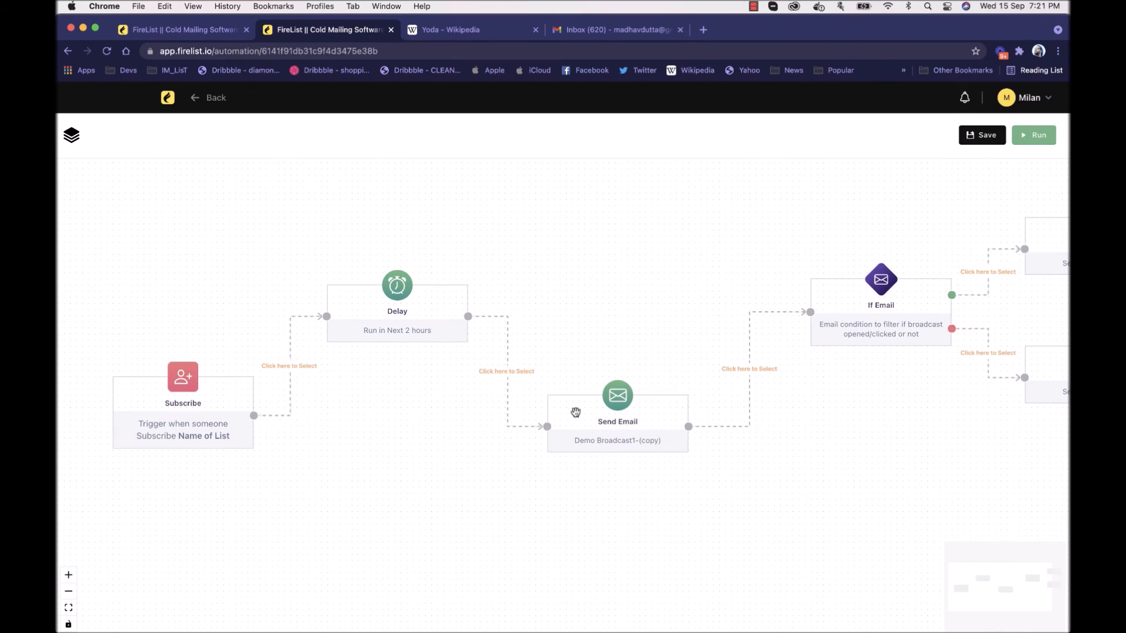
drag(896, 315, 847, 315)
drag(397, 394, 359, 398)
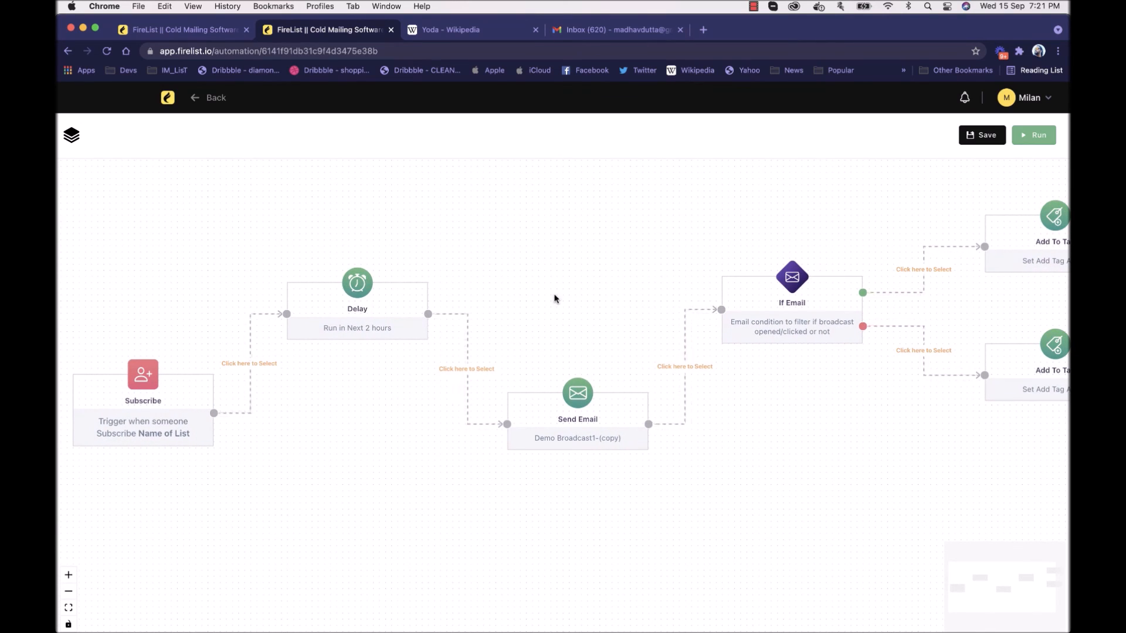
Step: Change the If Email condition's time window to 6 Days and save it
drag(600, 297, 590, 297)
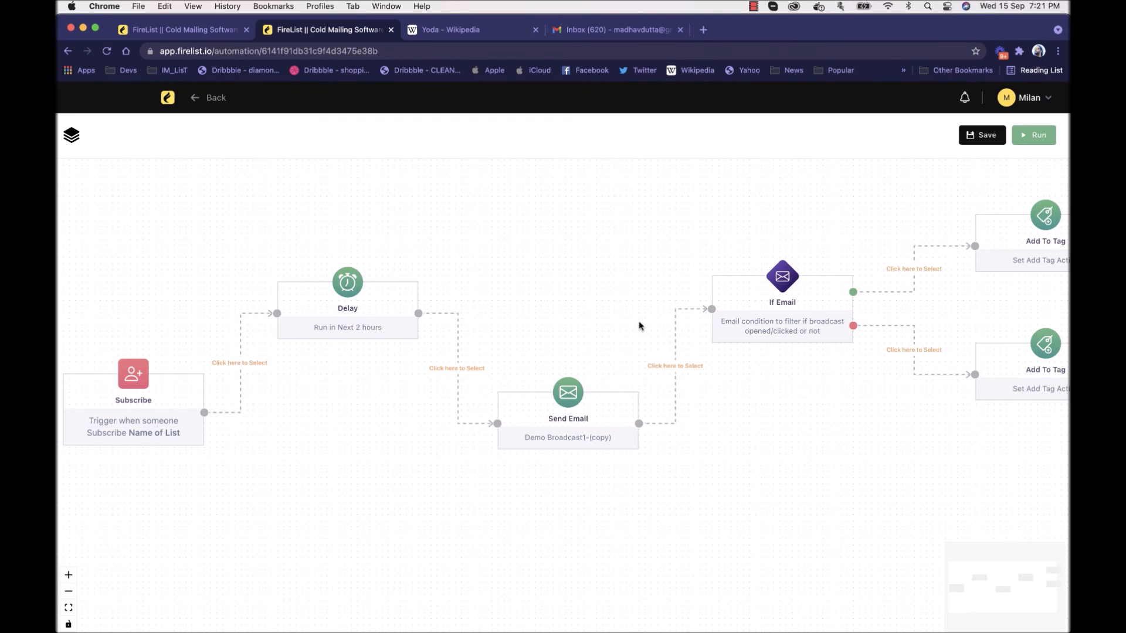
drag(635, 324, 425, 326)
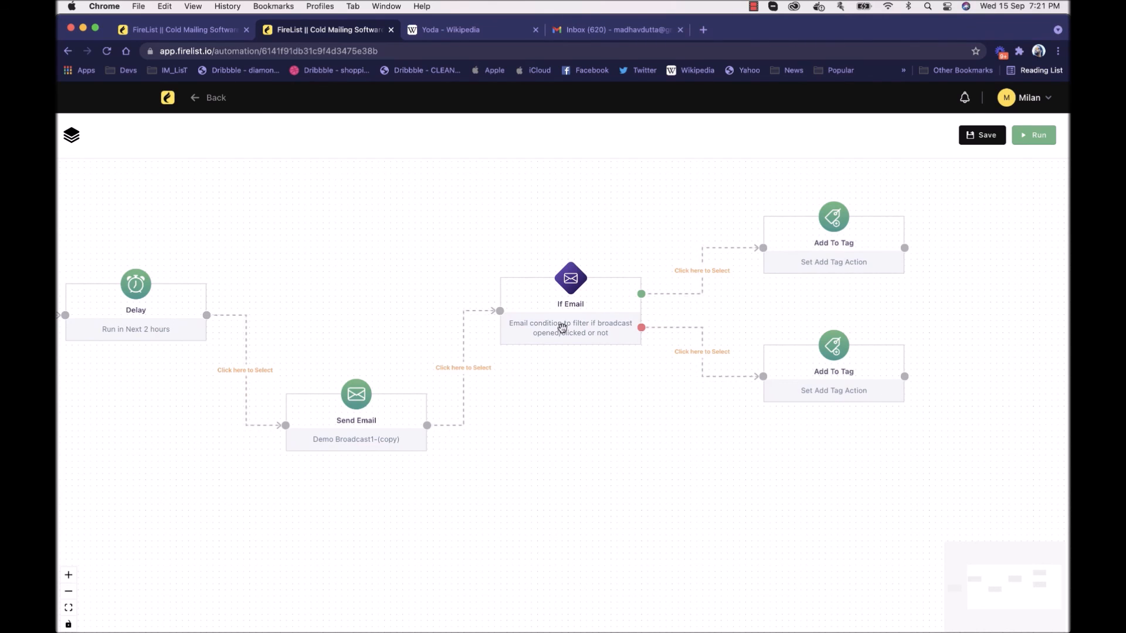
drag(326, 268, 353, 268)
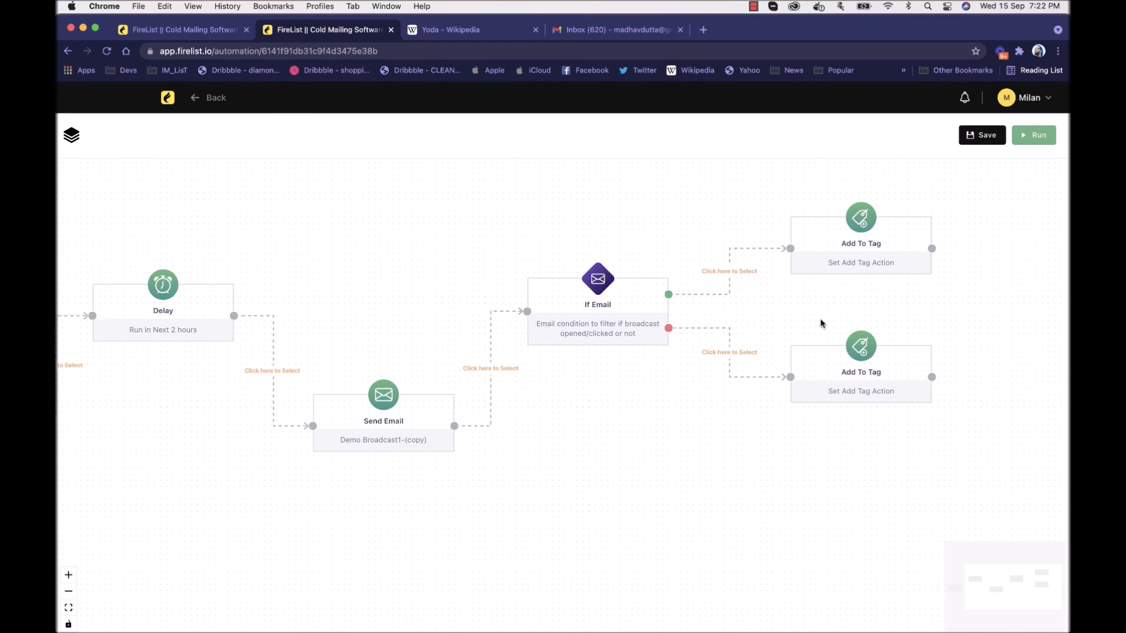
click(651, 314)
click(780, 252)
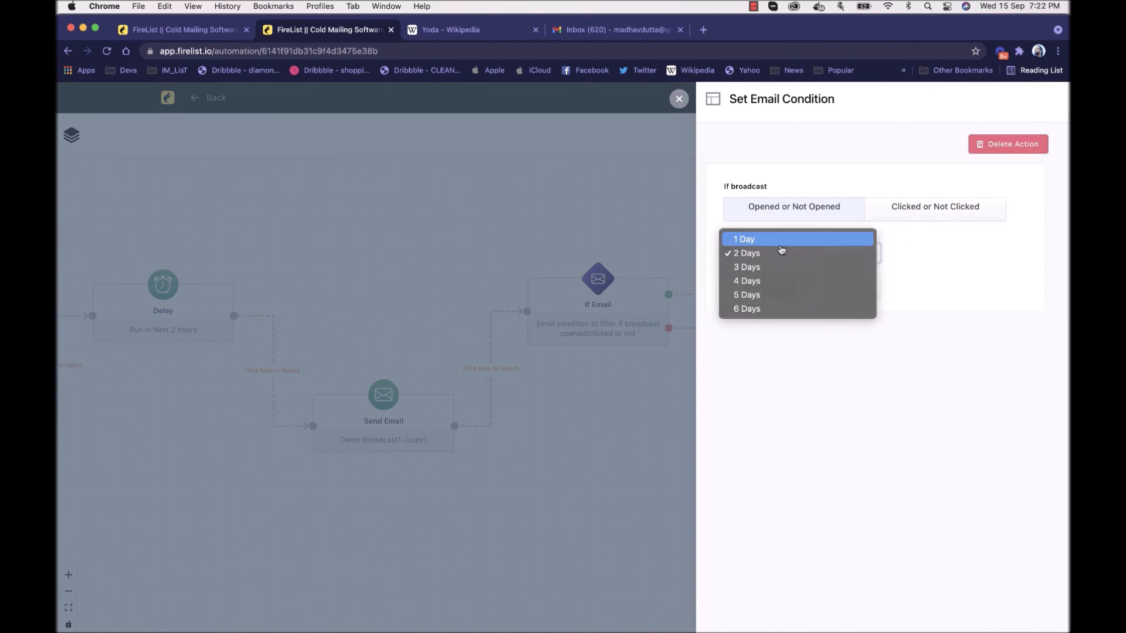
click(772, 308)
click(802, 295)
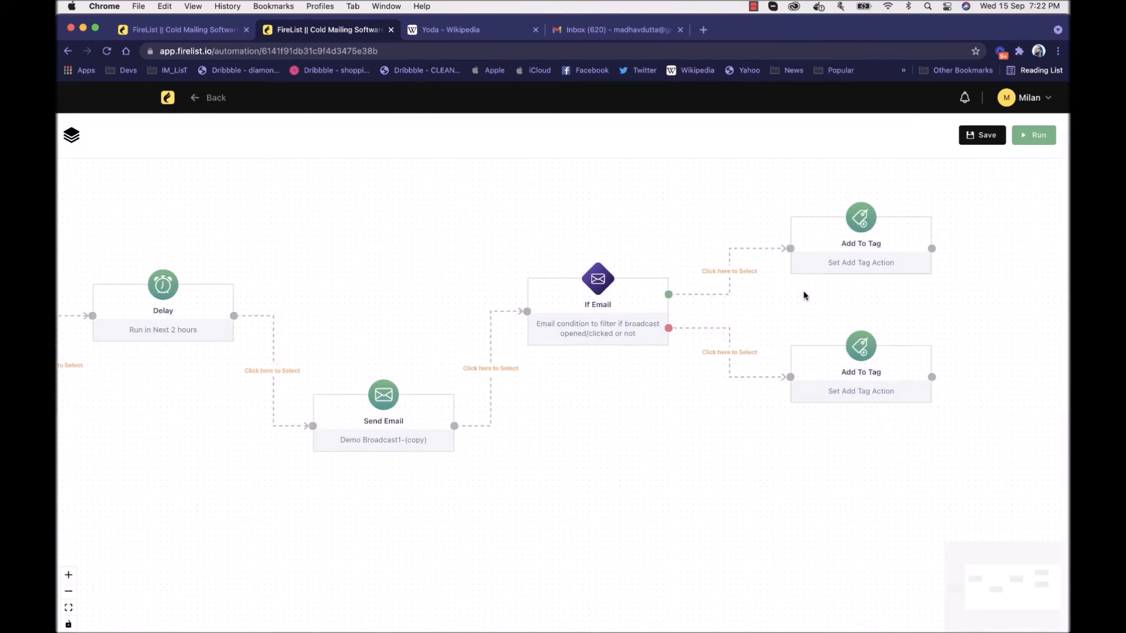
Step: View the upper Add To Tag action's settings without changing them, and nudge the lower Add To Tag node slightly upward
drag(701, 212, 576, 265)
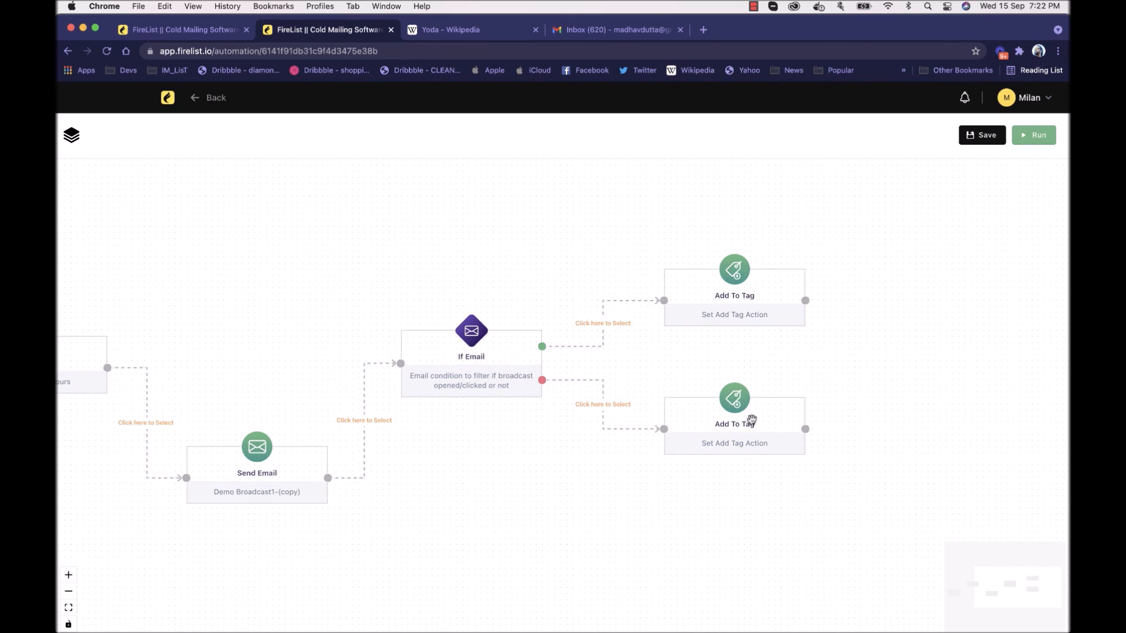
click(754, 297)
click(616, 249)
drag(706, 431, 705, 424)
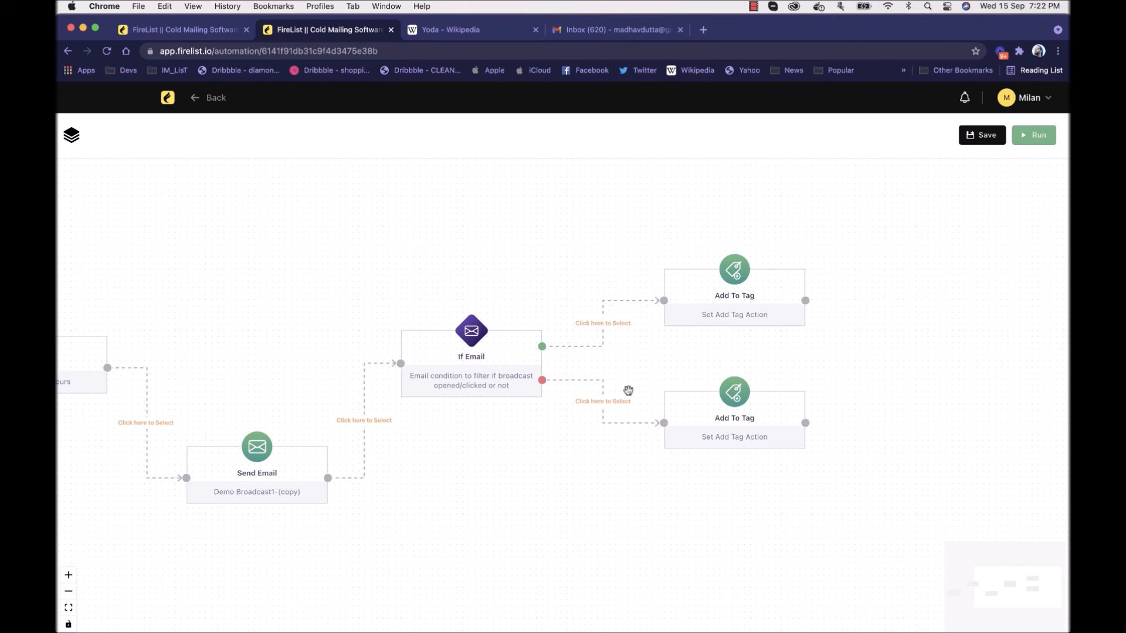
Step: Save the completed automation workflow and start running it
drag(624, 474, 794, 452)
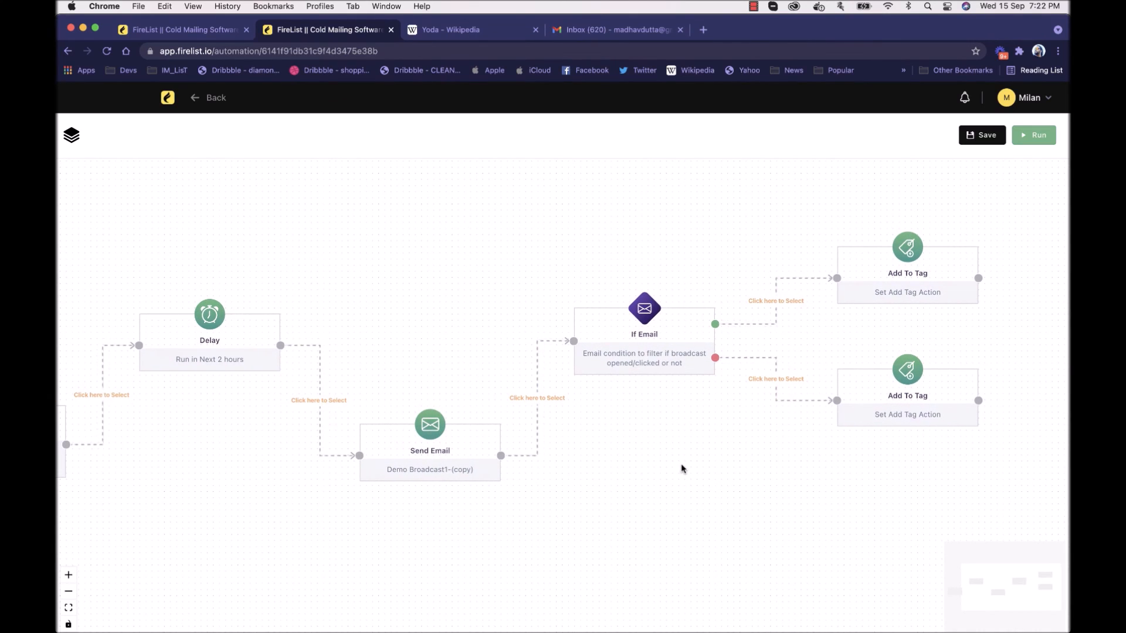
drag(639, 467, 705, 465)
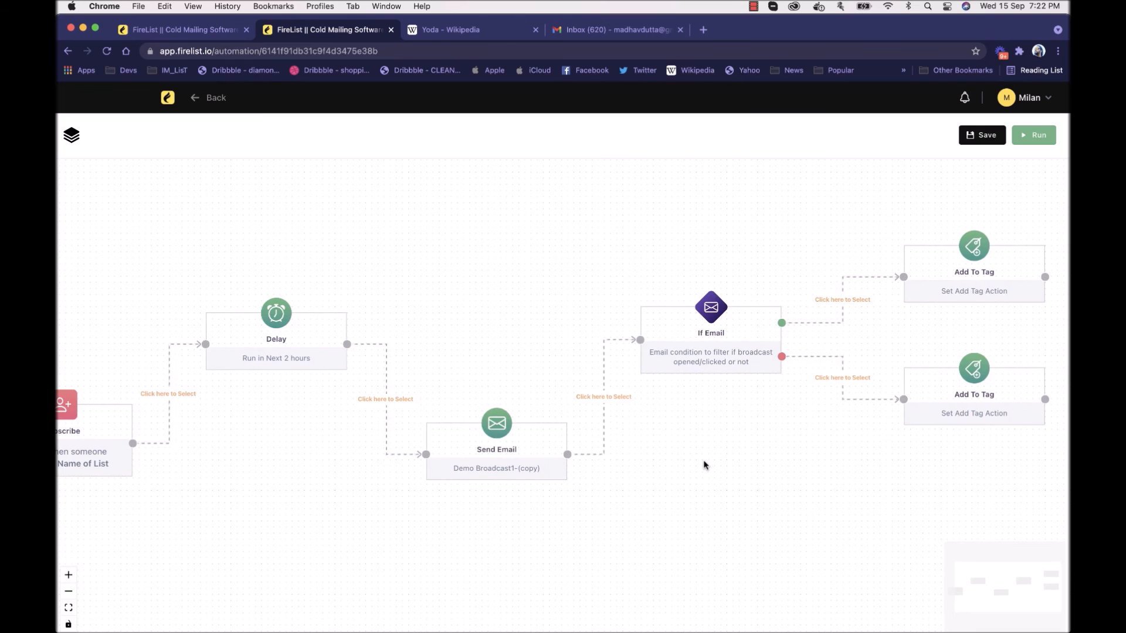
click(984, 135)
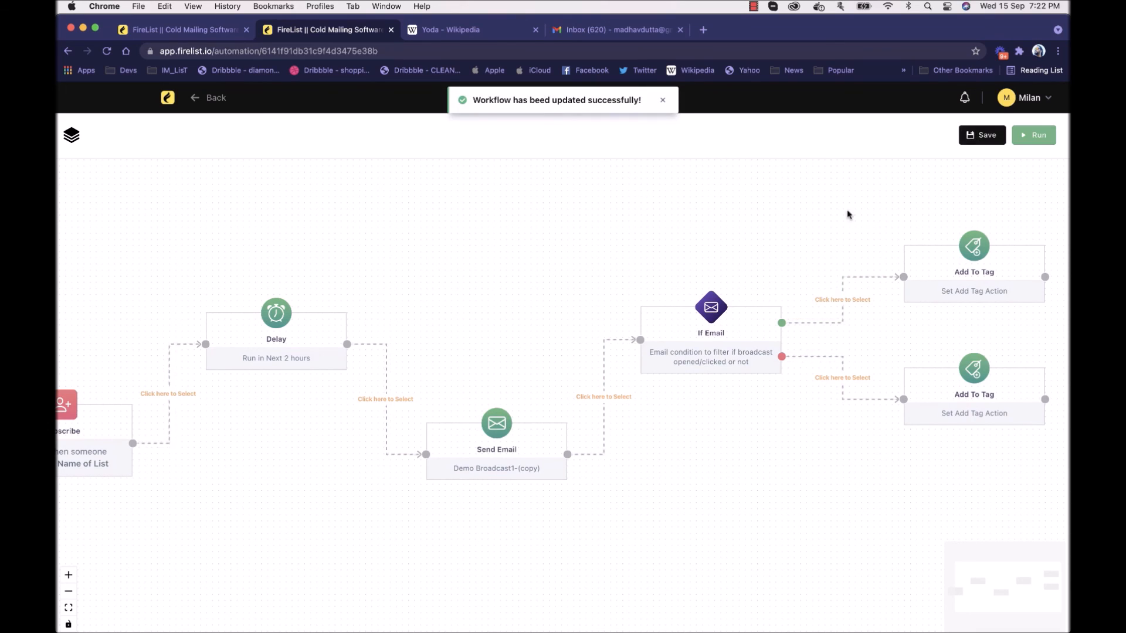
click(1042, 141)
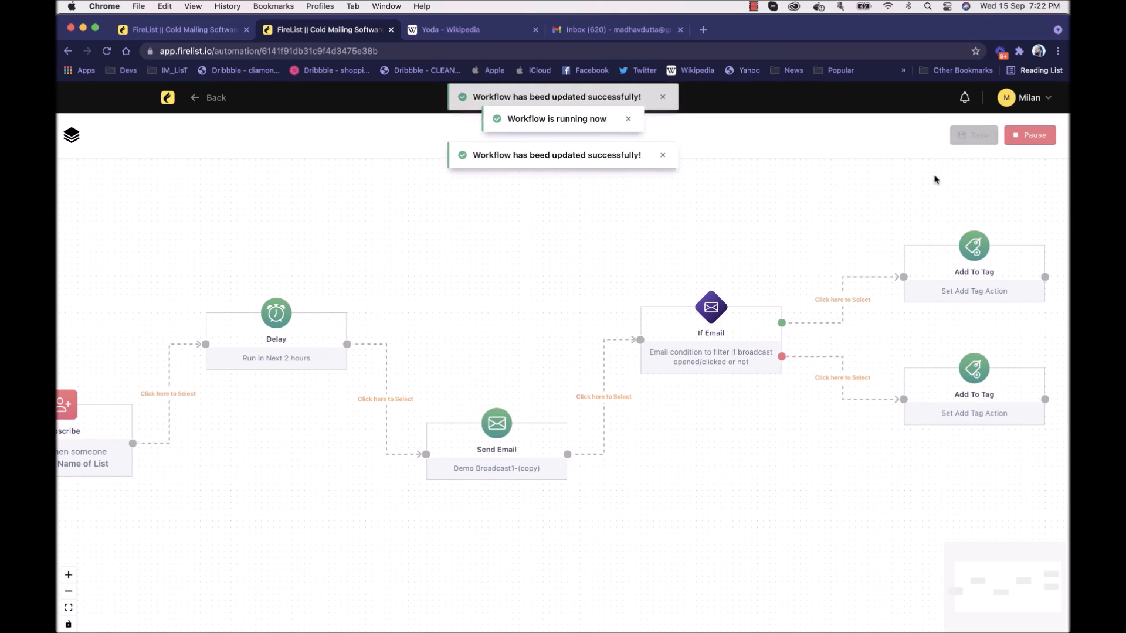
Step: Pause the running automation workflow
drag(762, 256, 896, 259)
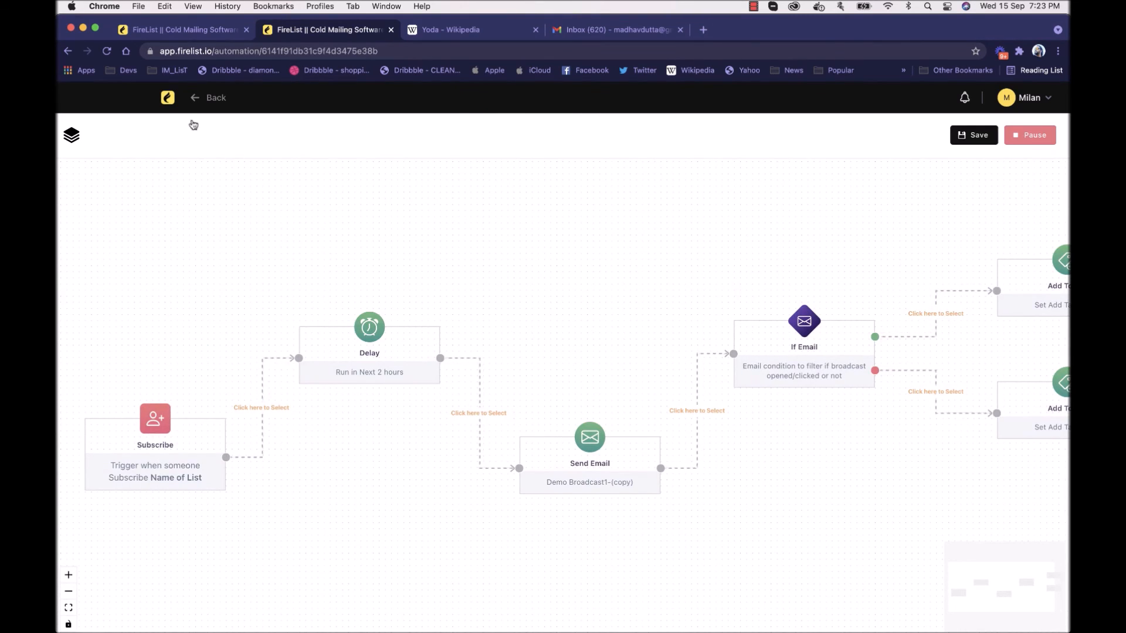
click(1032, 133)
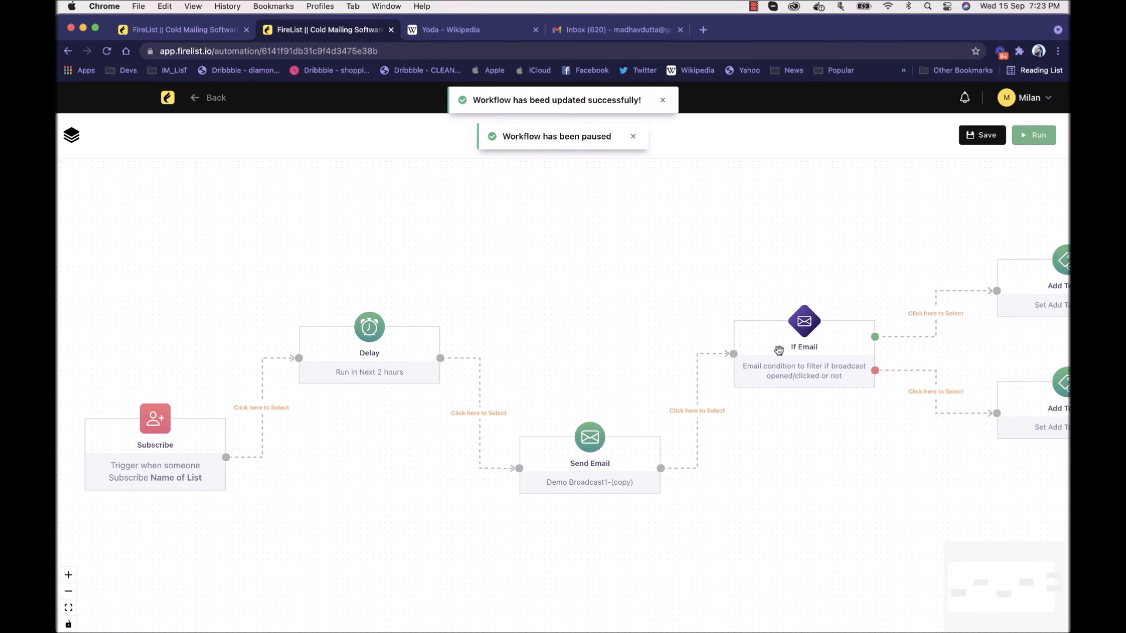
Step: Review the paused workflow's Send Email broadcast setting without changing it, and return to the FireList dashboard
click(614, 428)
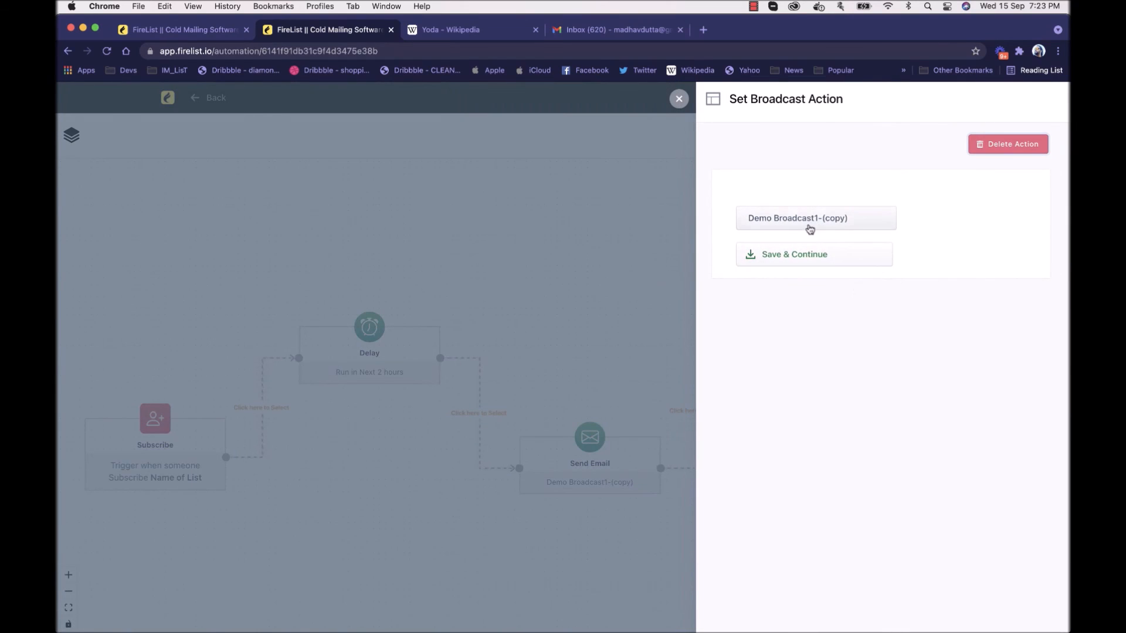
click(639, 227)
click(168, 97)
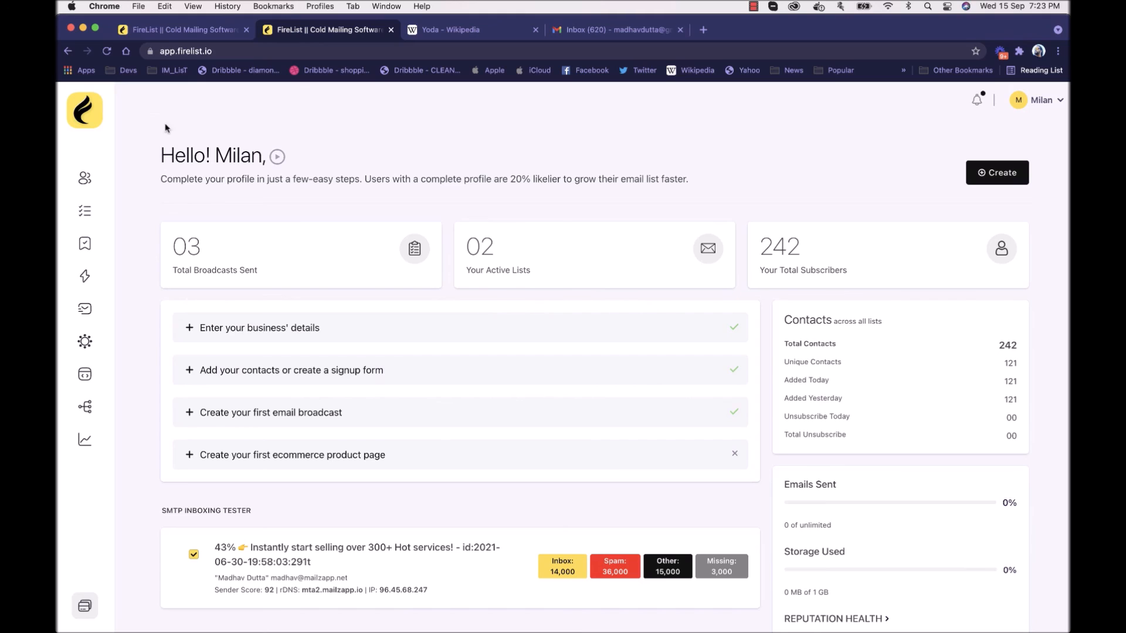
Step: Start a new SMTP inbox test, copy its tracking pixel code, and title the test "Smtp test1"
click(89, 310)
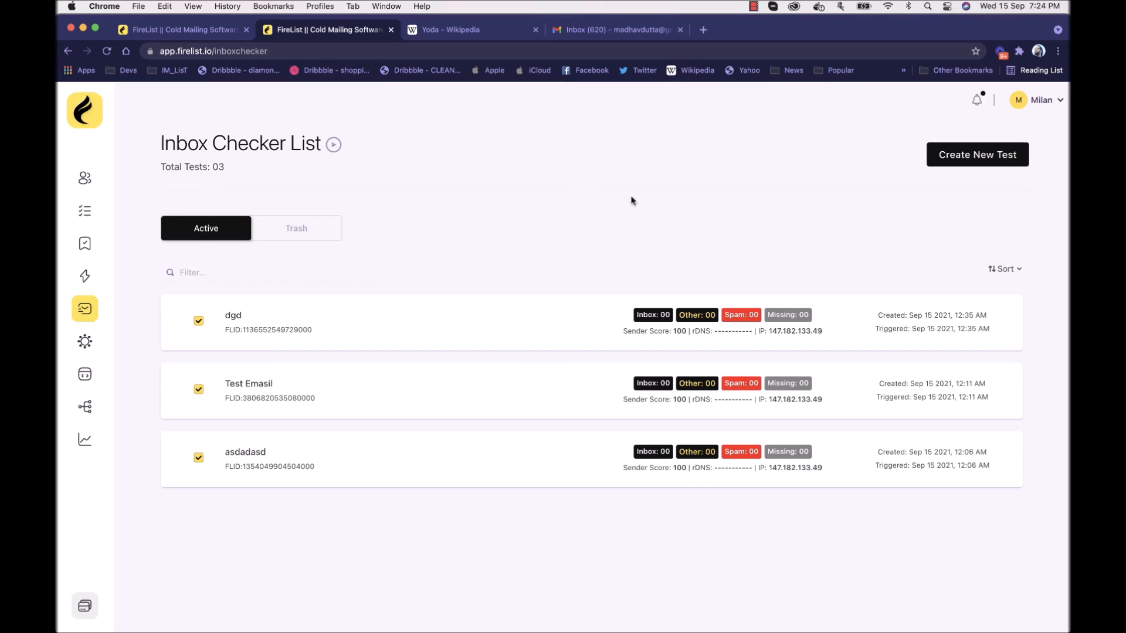
click(967, 152)
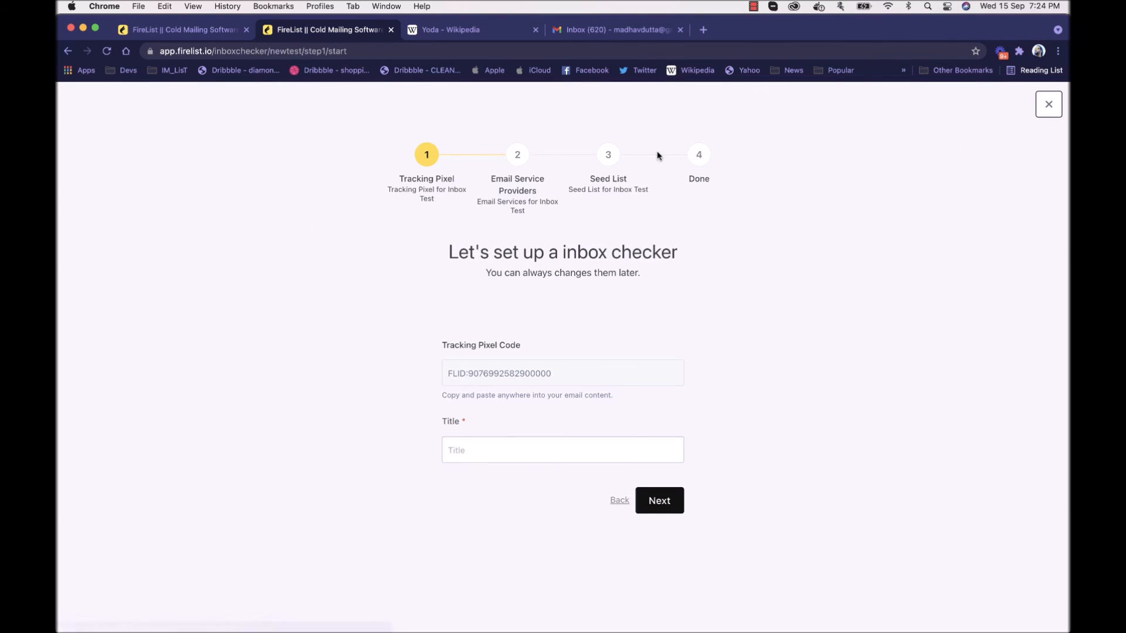
click(524, 375)
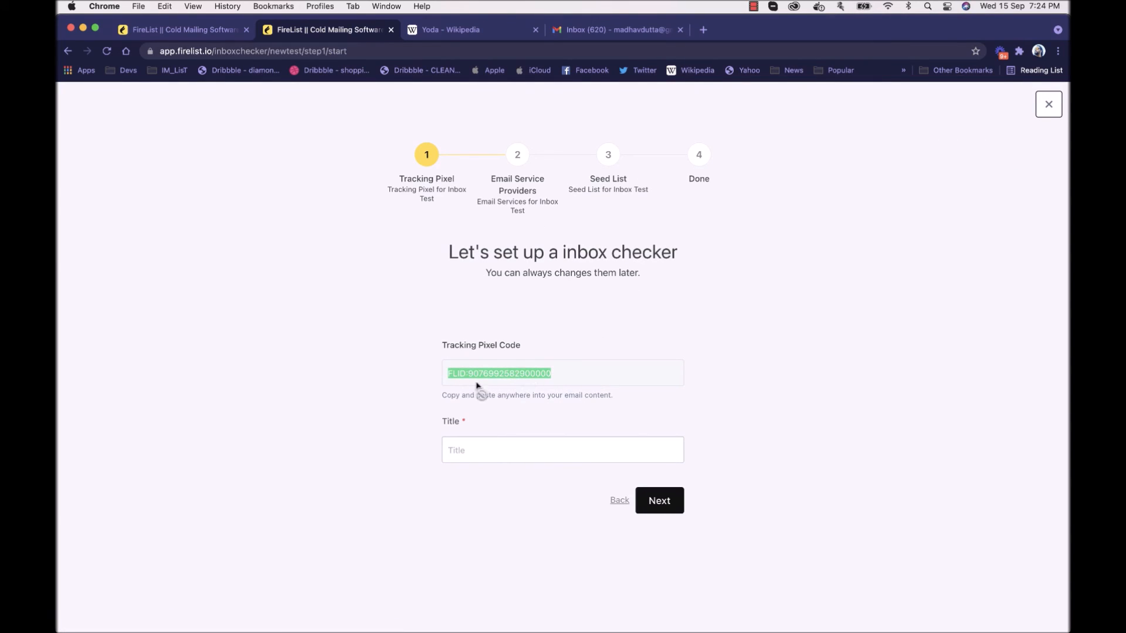
key(super+c)
click(483, 456)
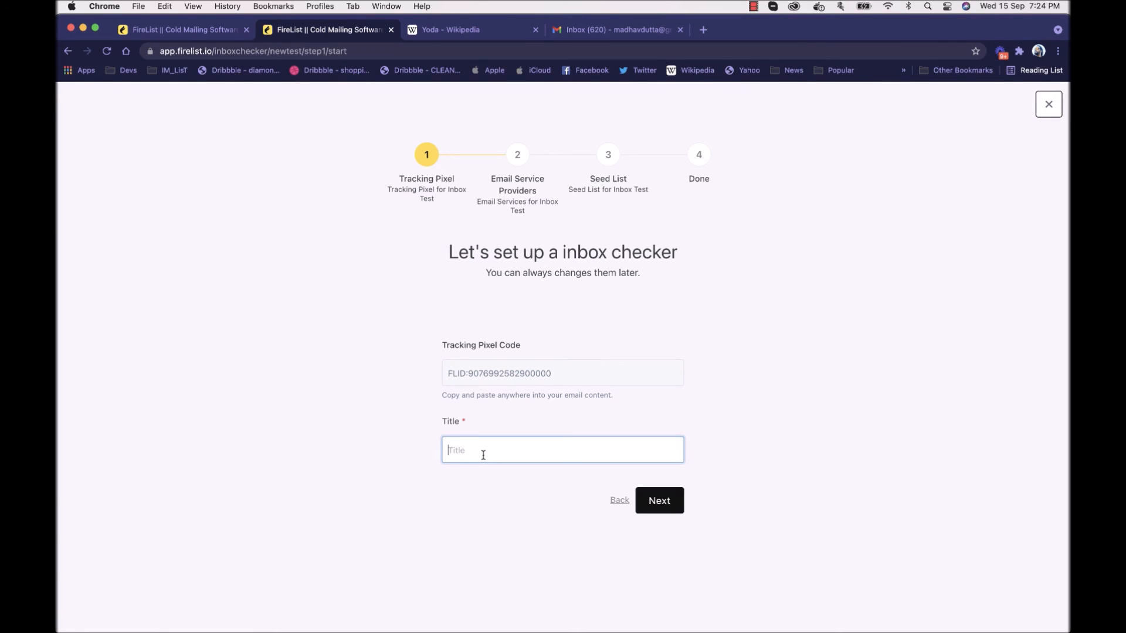
text(Smtp test1)
click(669, 502)
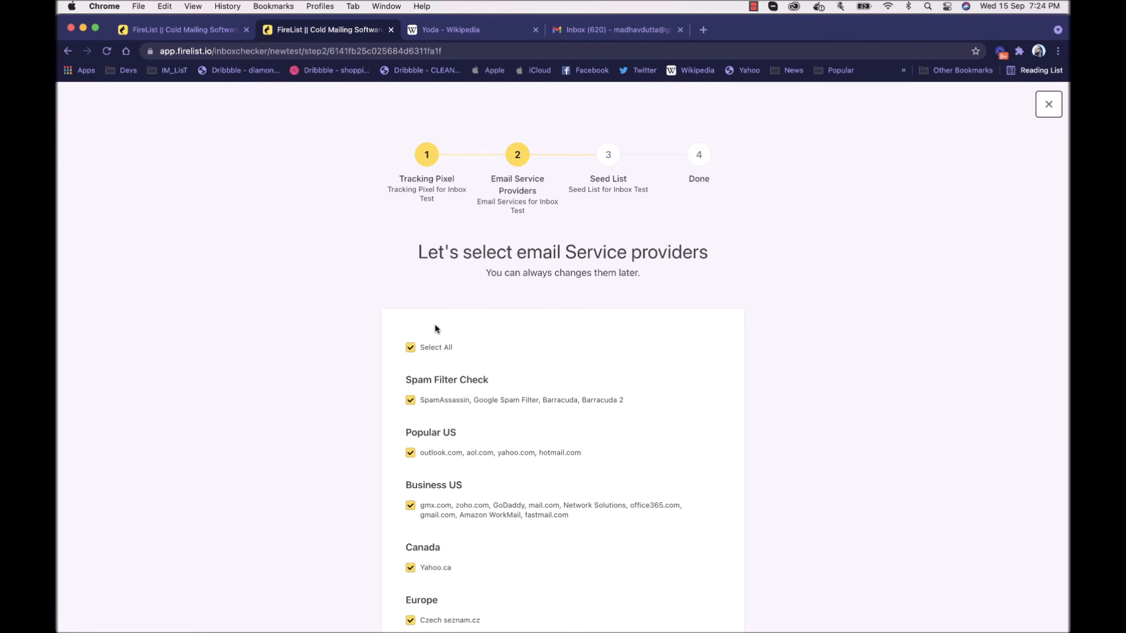
Step: Review the email service providers for the inbox test and continue with all of them selected
drag(417, 252, 659, 279)
scroll(660, 283, down, 1)
scroll(660, 283, down, 5)
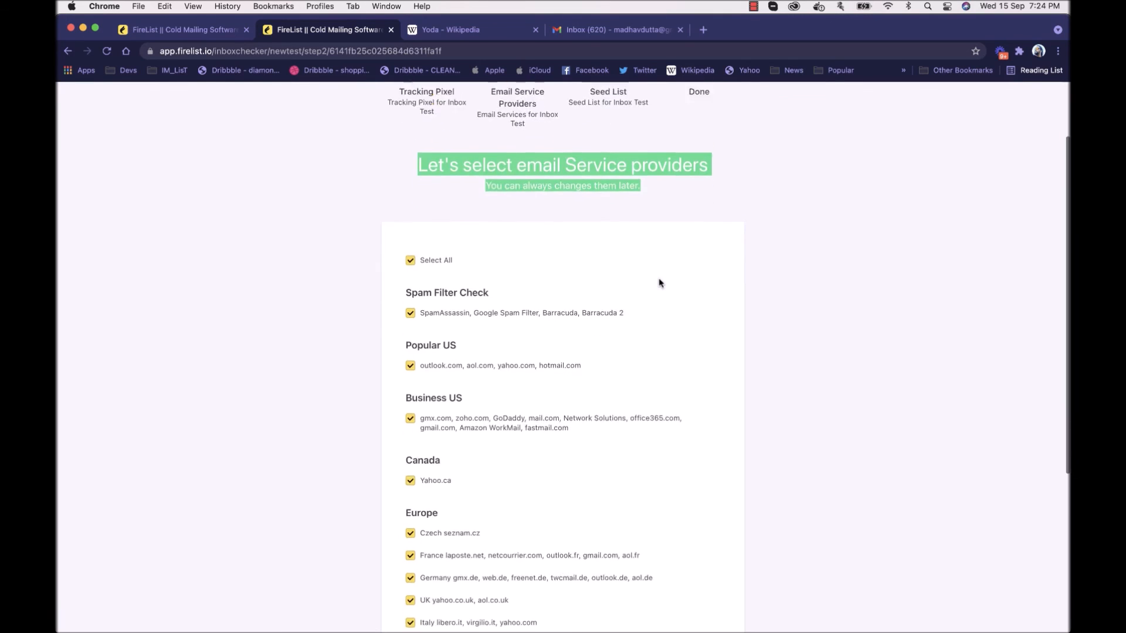
scroll(660, 283, down, 3)
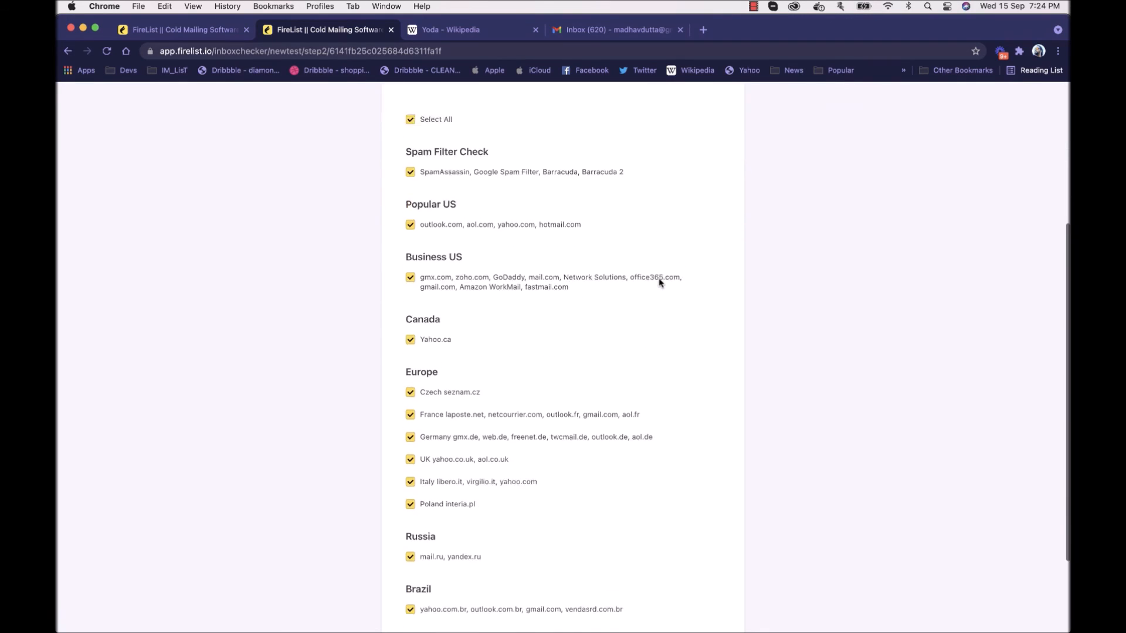
scroll(524, 312, down, 3)
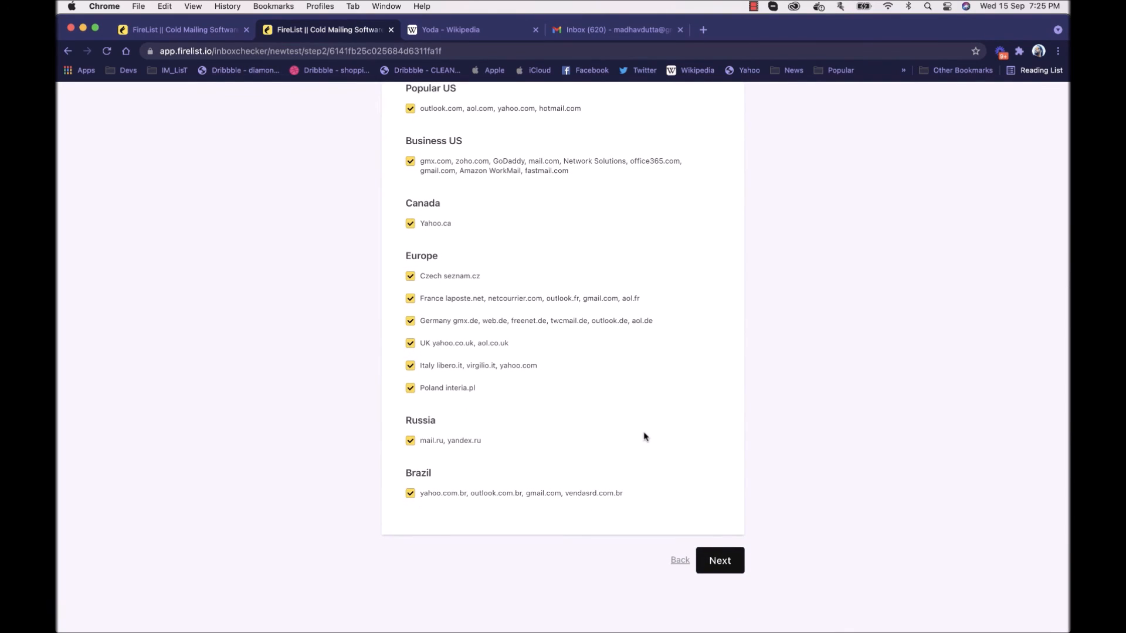
scroll(644, 441, down, 2)
click(727, 561)
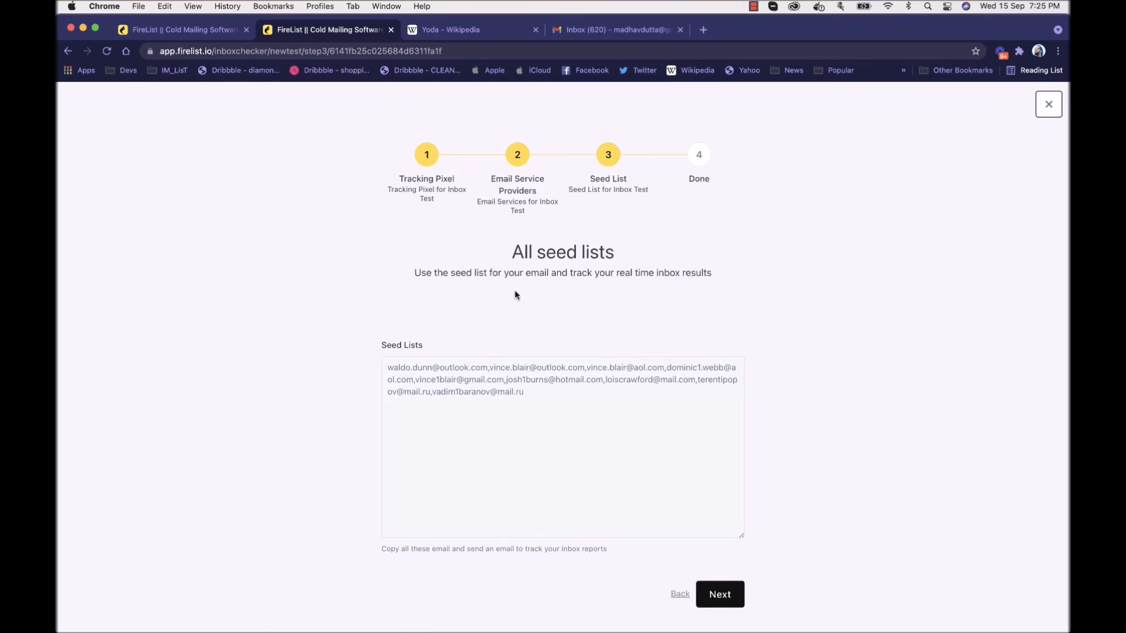
Step: Review the seed list addresses, complete the inbox test setup, and open the test's report
click(558, 395)
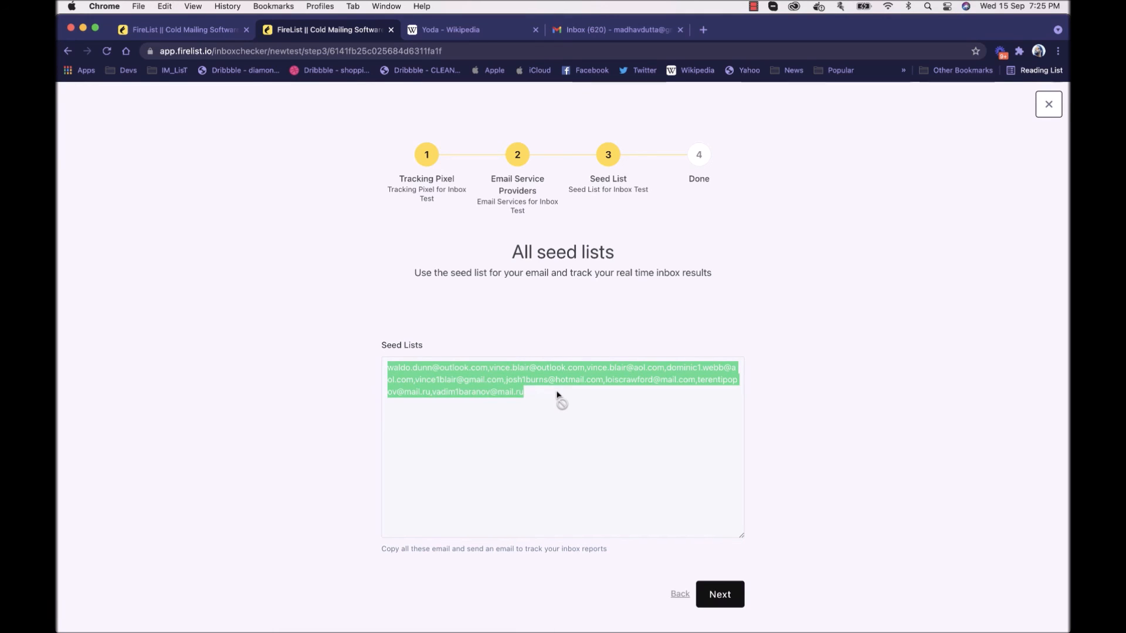
click(653, 249)
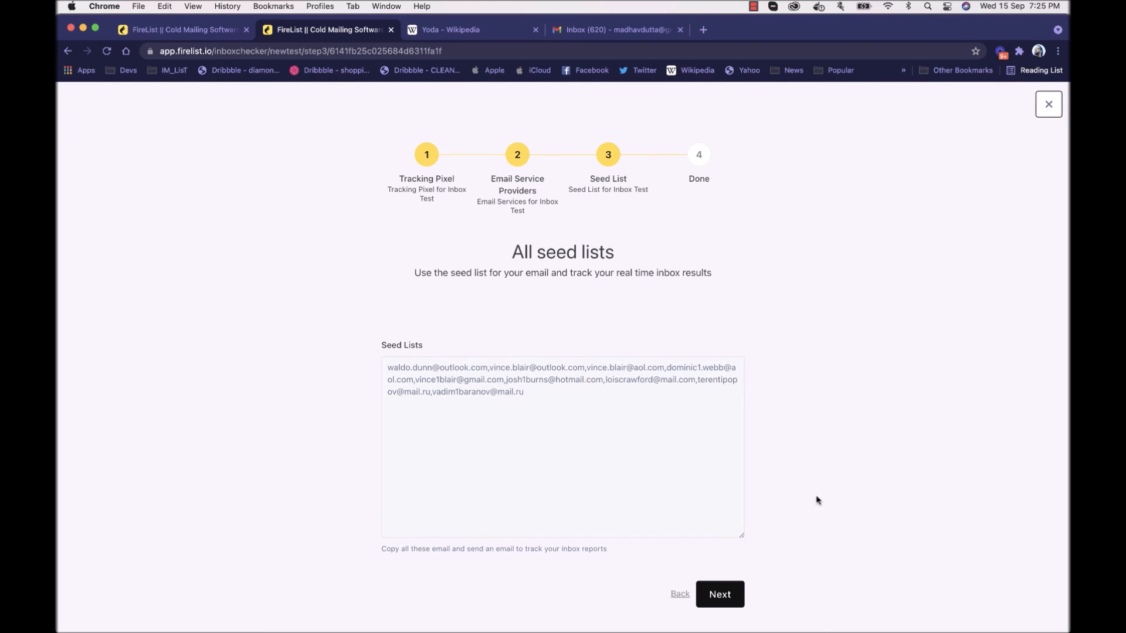
click(736, 592)
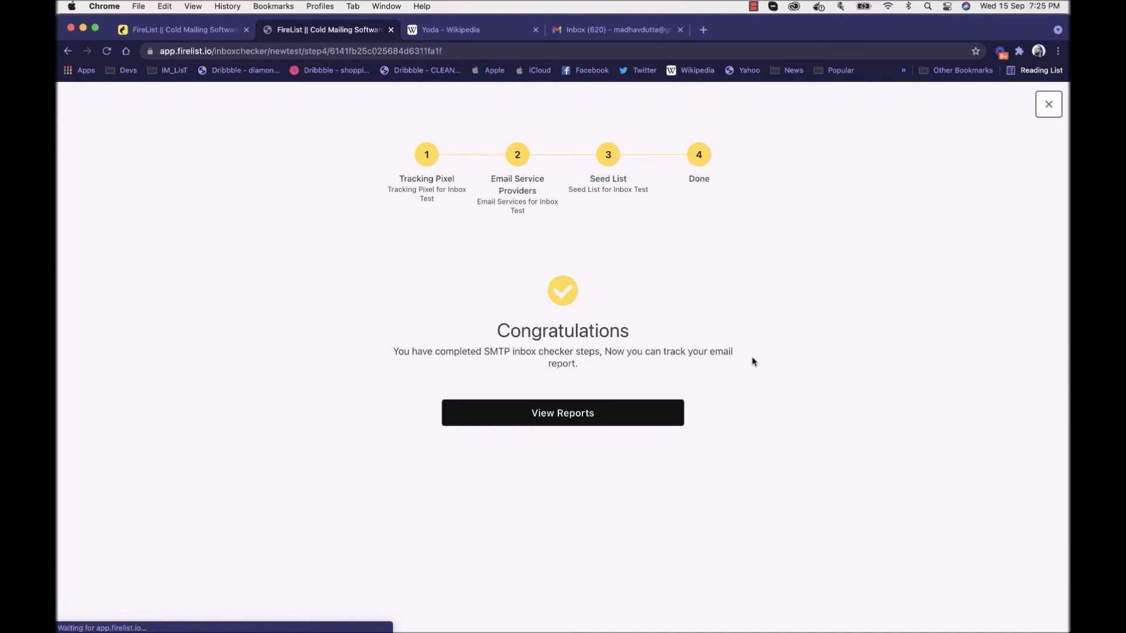
click(625, 424)
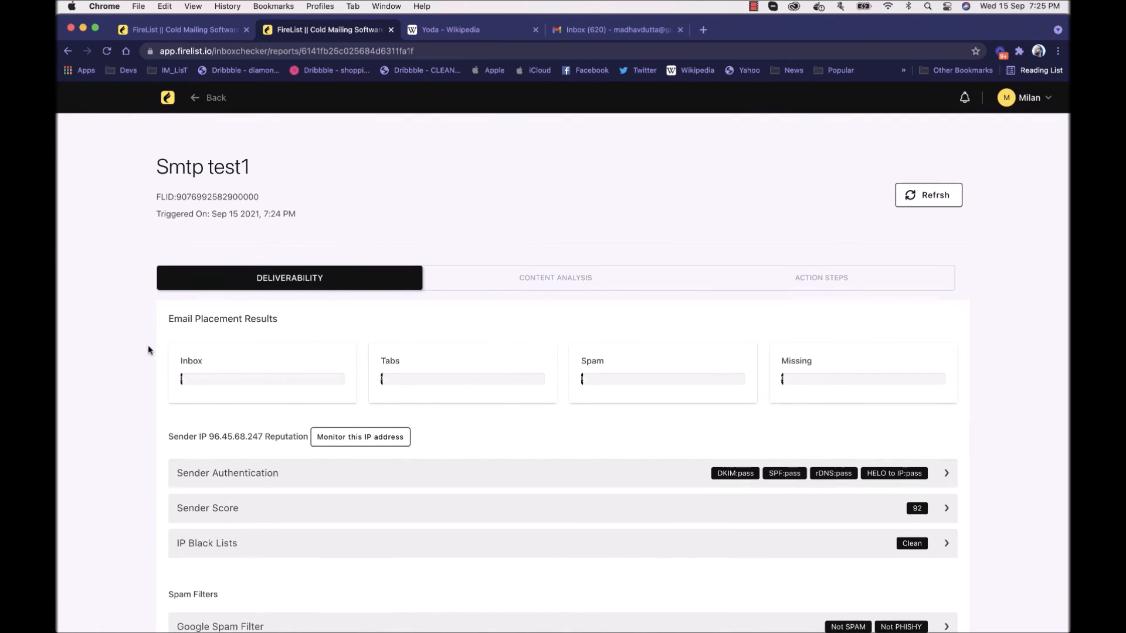
Step: Examine the report's email placement results, Sender Authentication details and Sender Score in the deliverability section
scroll(149, 350, down, 1)
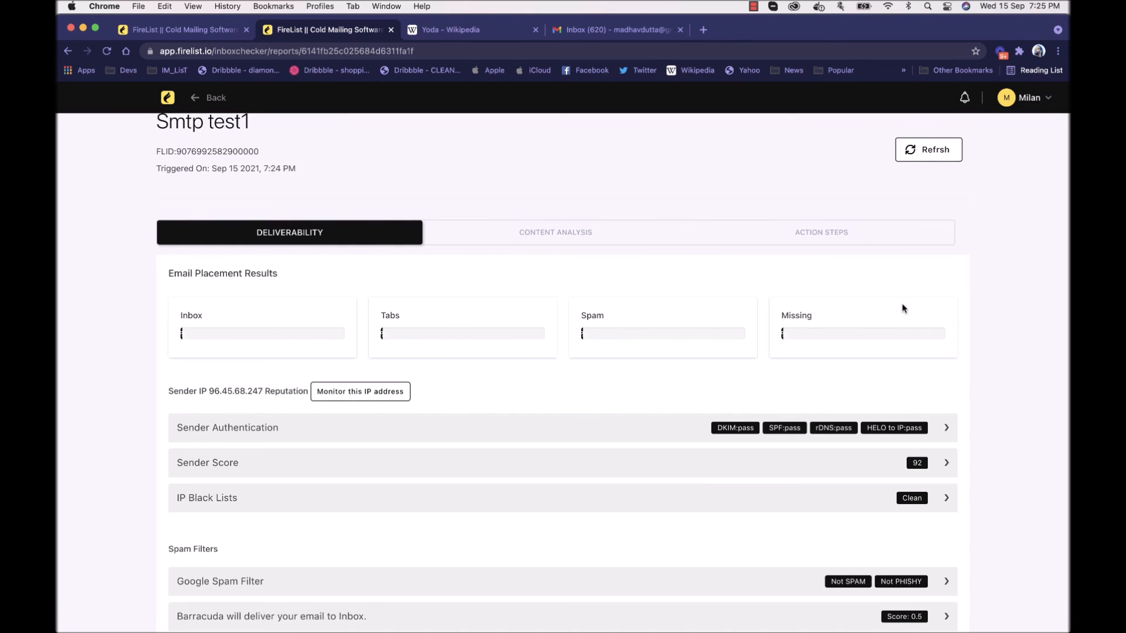
scroll(843, 319, down, 3)
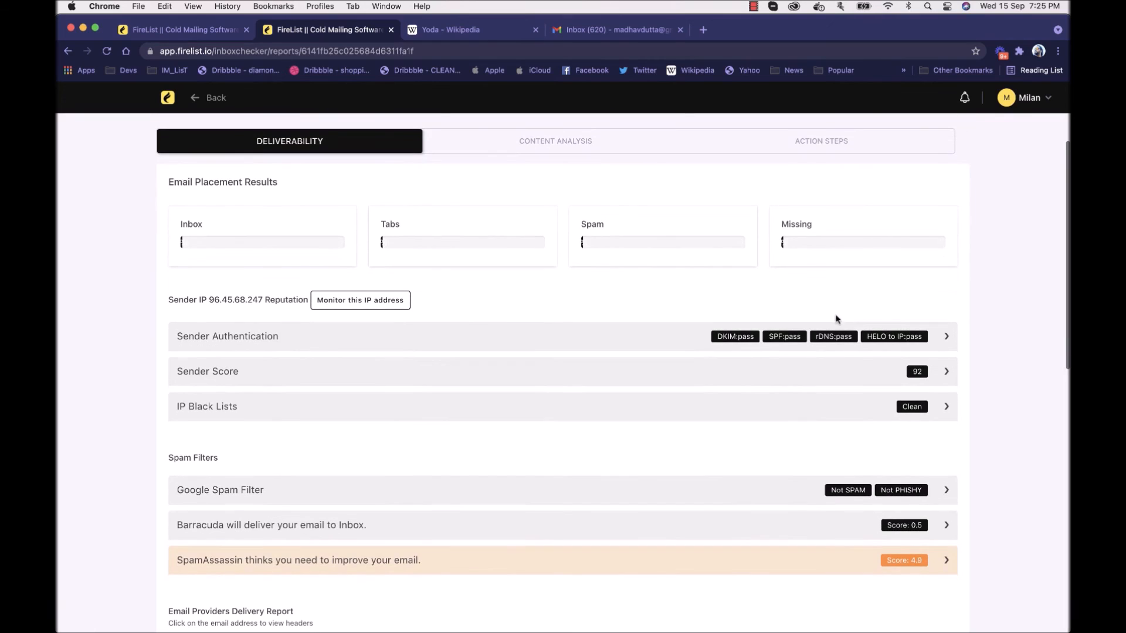
click(449, 341)
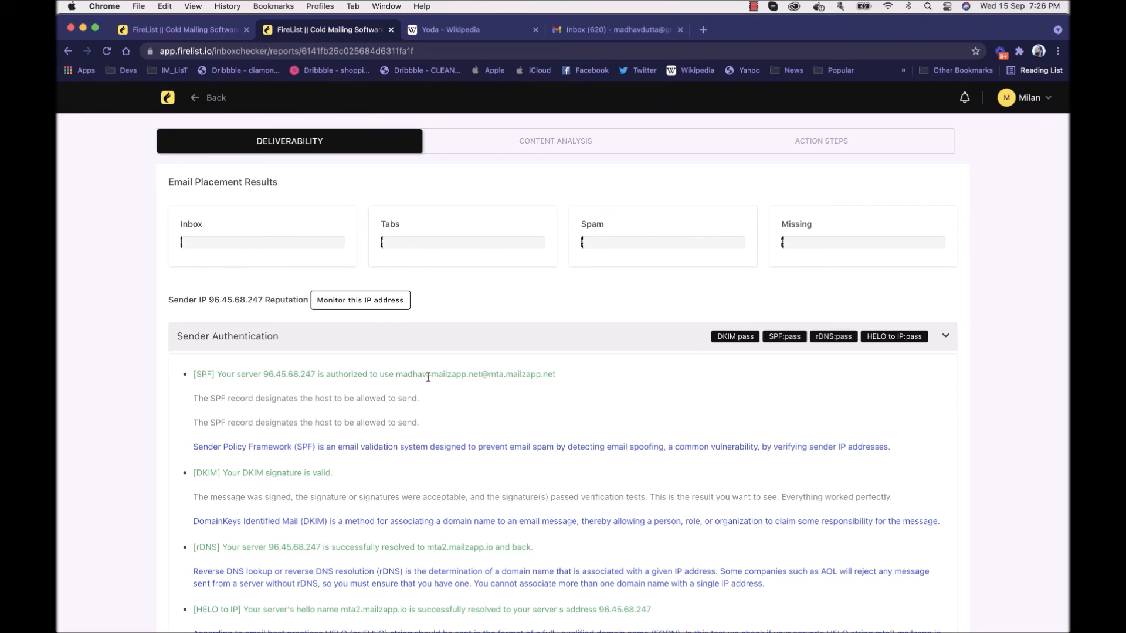
drag(432, 375, 543, 374)
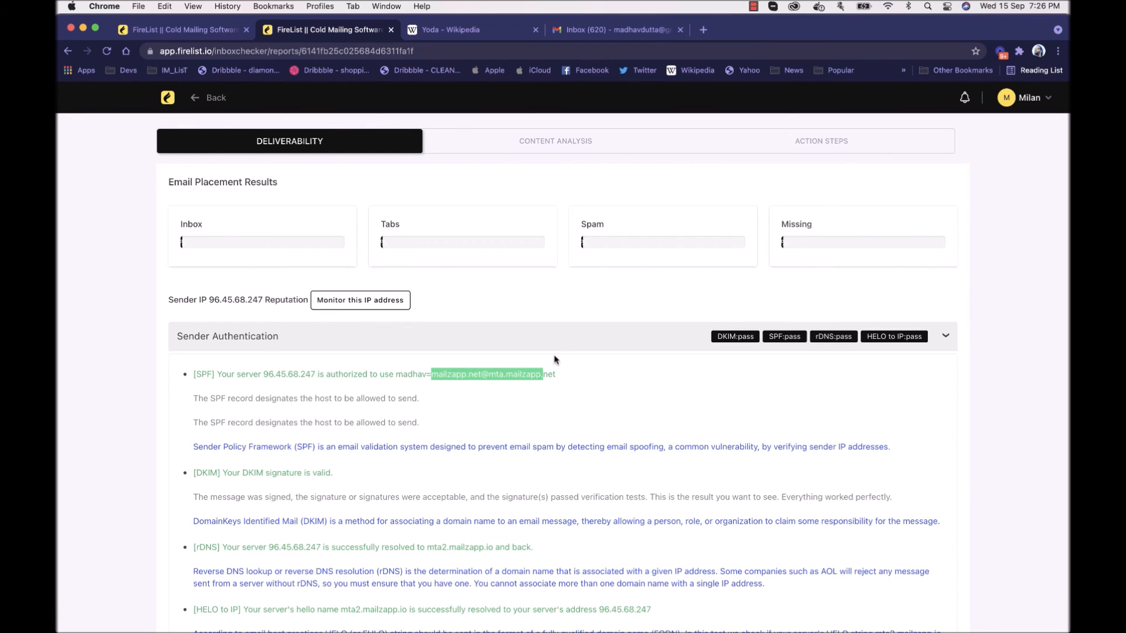
click(550, 344)
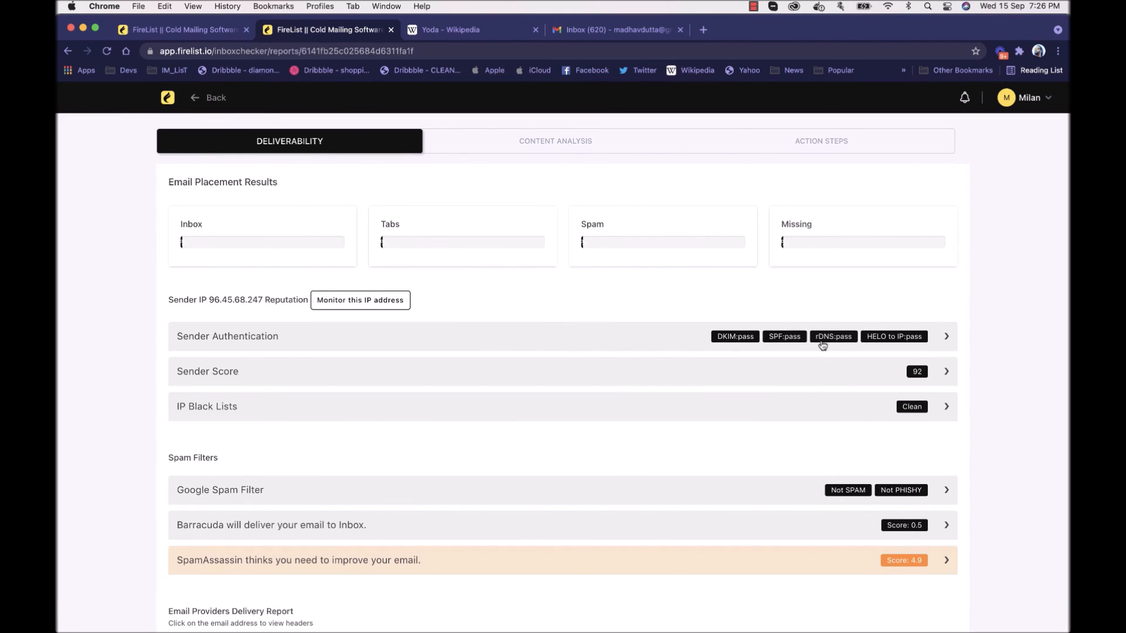
click(793, 369)
click(794, 370)
Step: Examine the deliverability report's spam filter results and the delivery report for each email provider
scroll(597, 408, down, 2)
scroll(530, 359, down, 2)
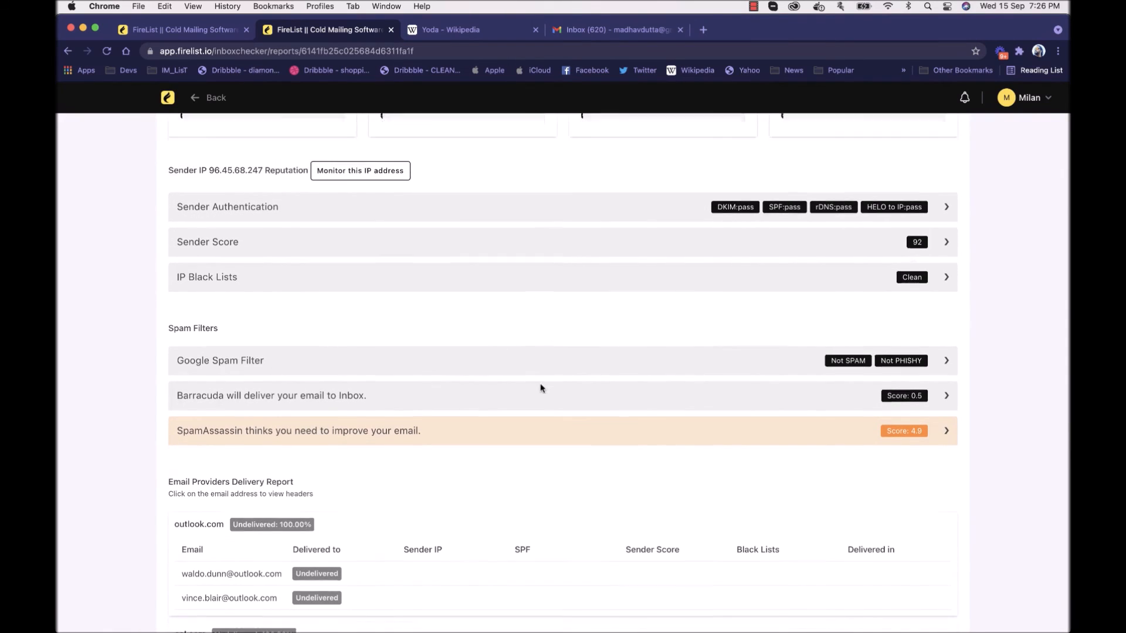
scroll(540, 384, down, 4)
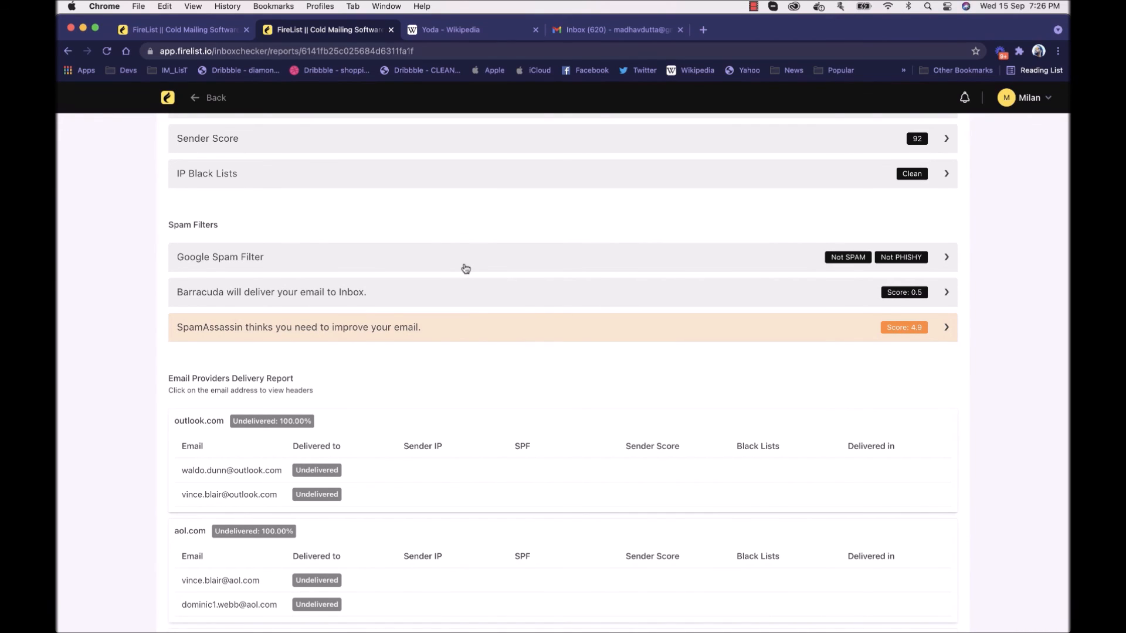
scroll(467, 265, down, 1)
scroll(468, 263, down, 6)
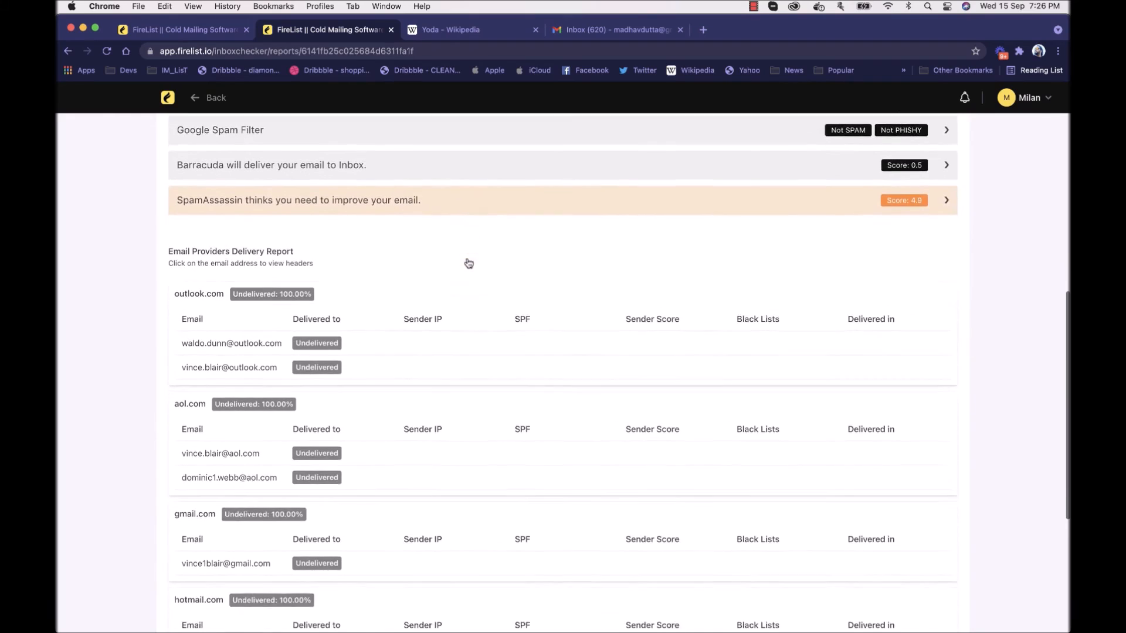
scroll(467, 262, down, 1)
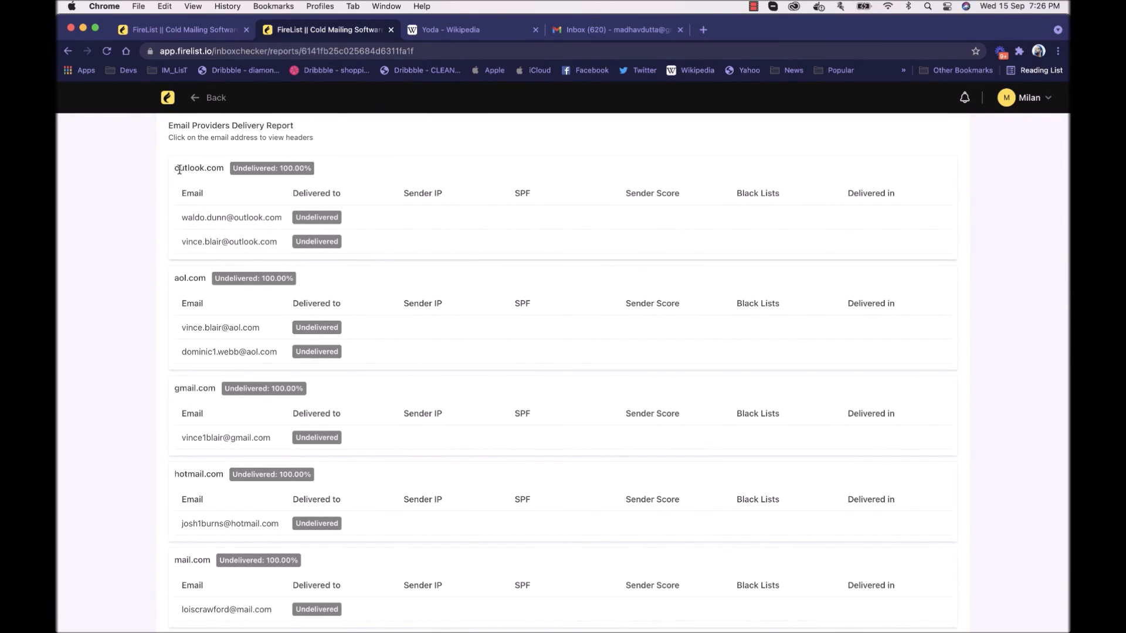
scroll(179, 170, down, 1)
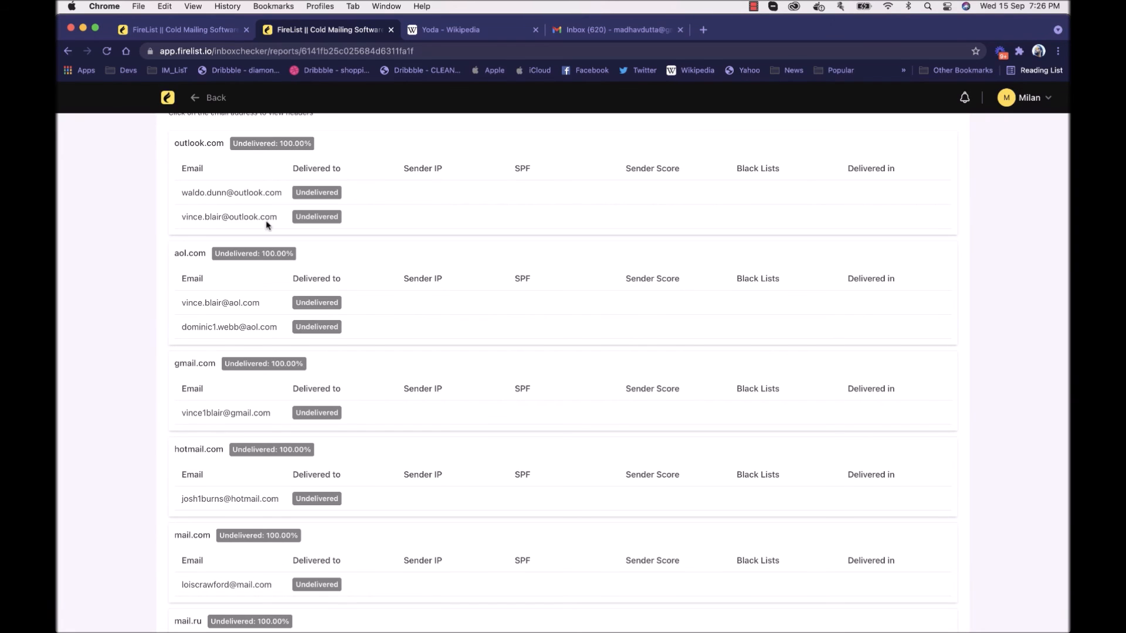
scroll(267, 226, down, 3)
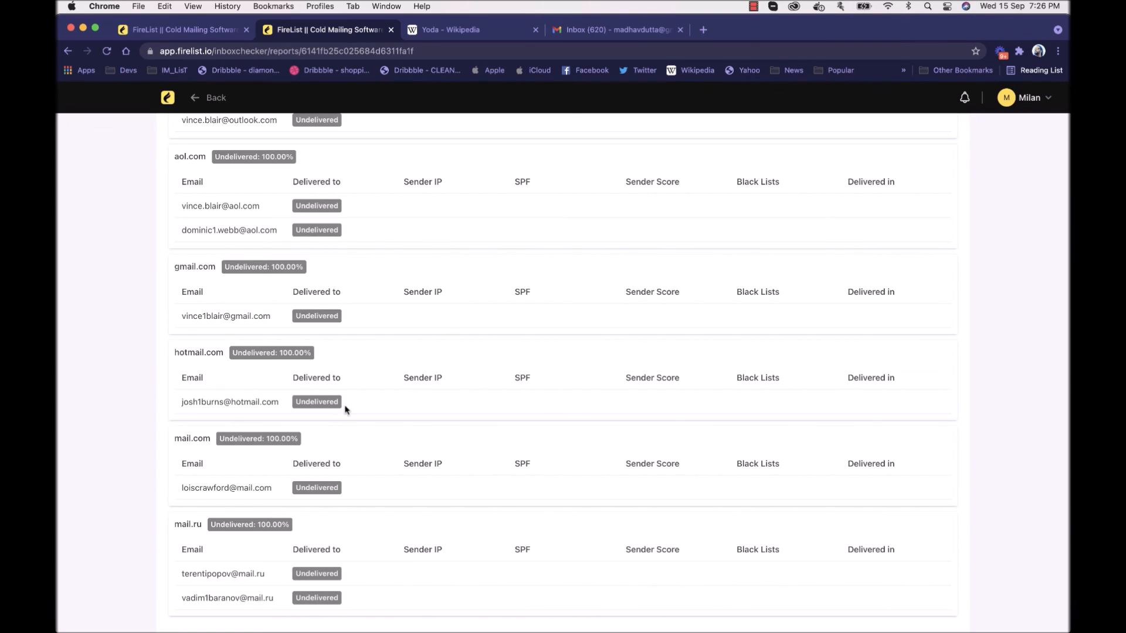
scroll(450, 367, up, 5)
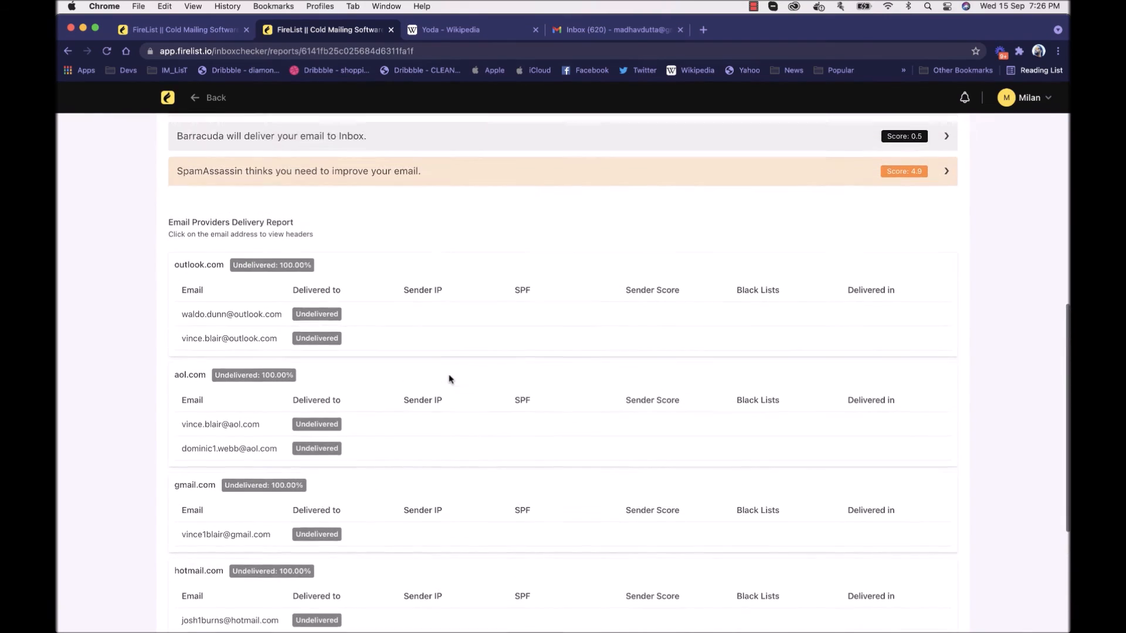
scroll(451, 378, up, 8)
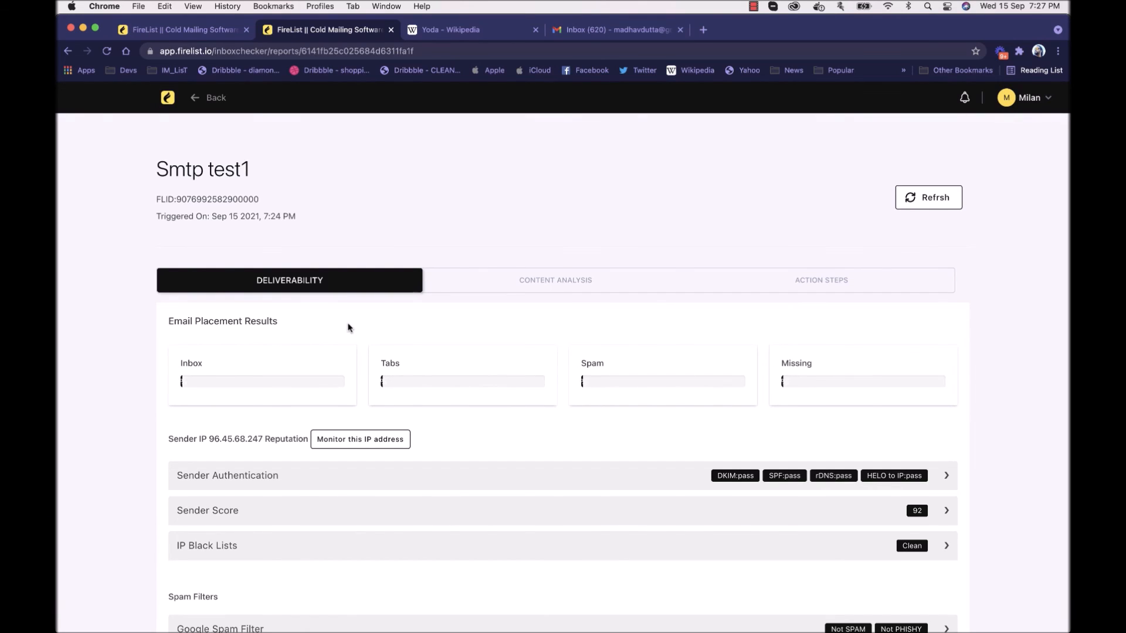
scroll(348, 328, down, 3)
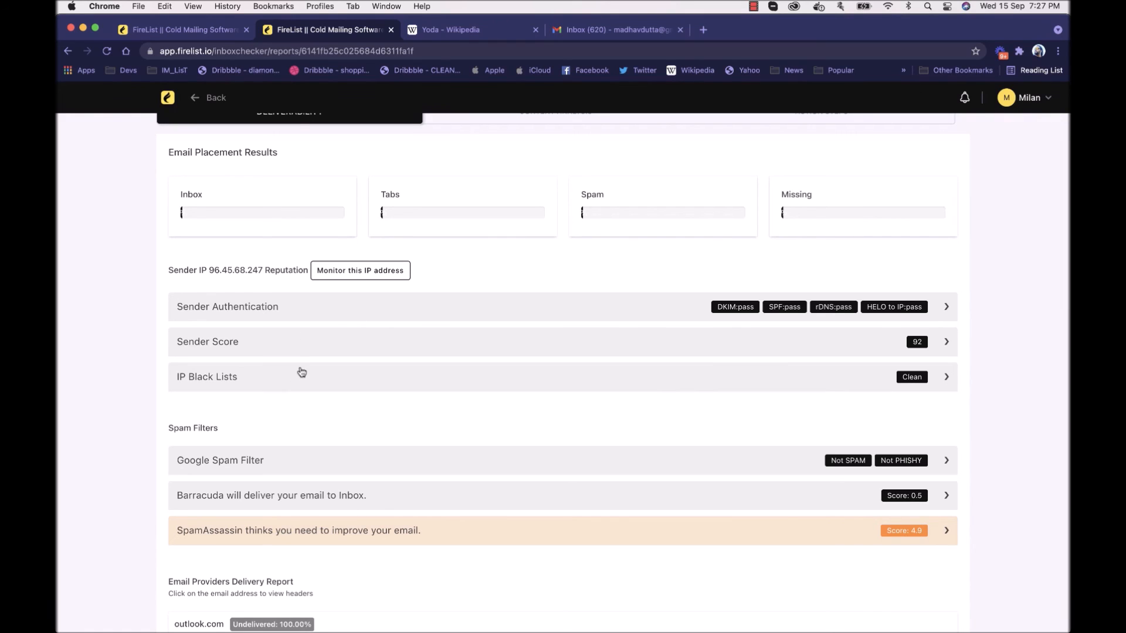
scroll(301, 372, down, 2)
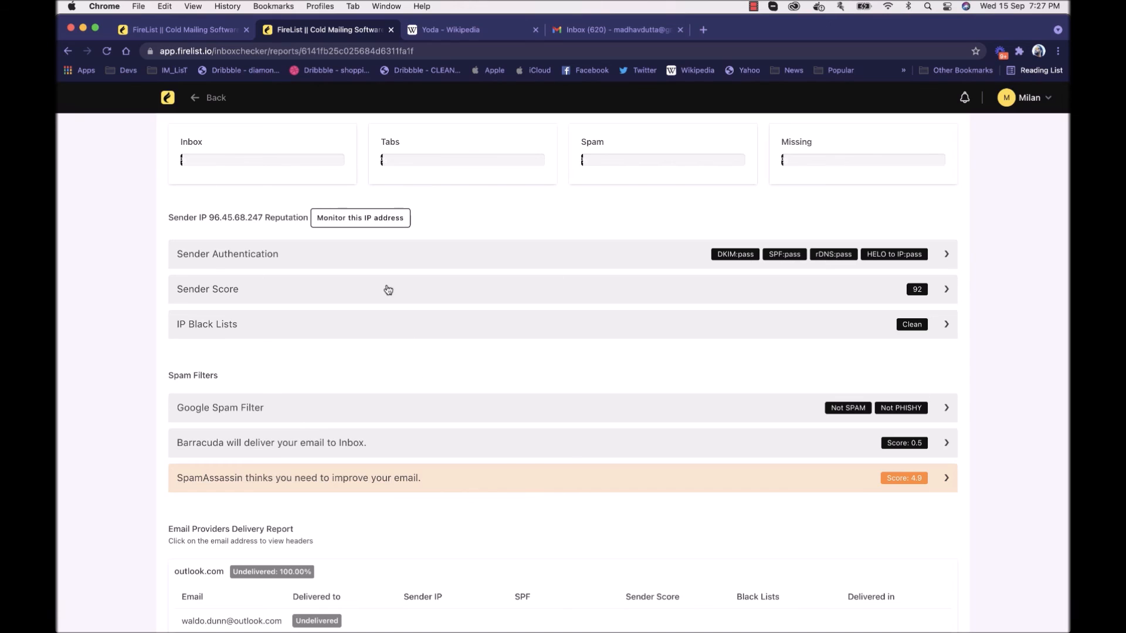
Step: Examine the report's content analysis, expanding the Html Code, Links & Images and SPAM Content details
scroll(386, 290, up, 5)
click(503, 238)
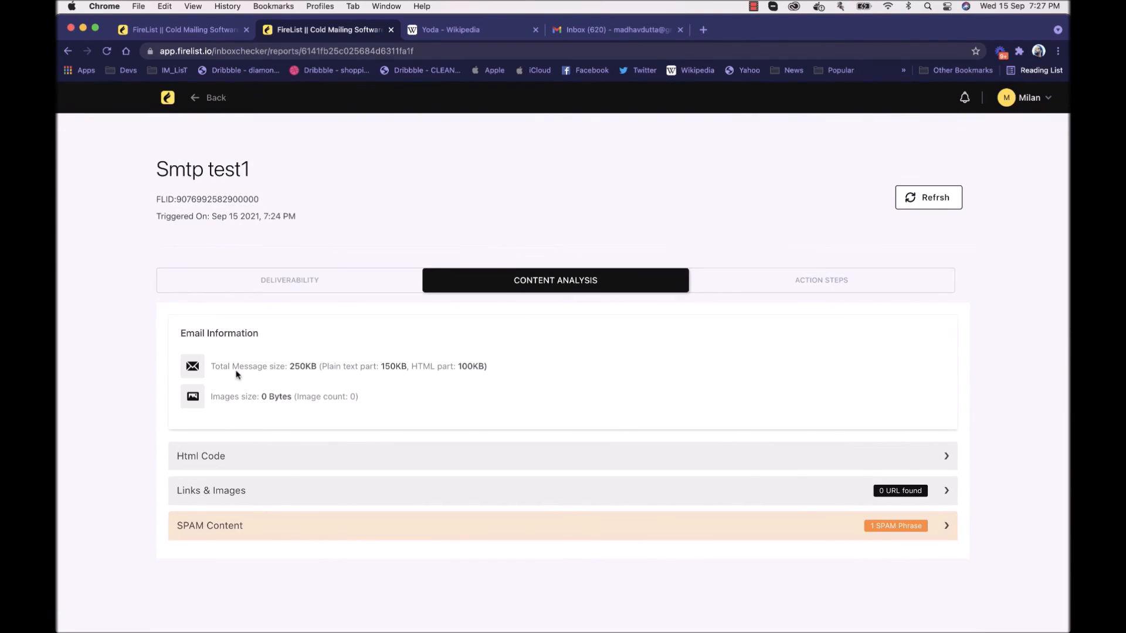
drag(221, 367, 488, 385)
click(309, 387)
click(415, 458)
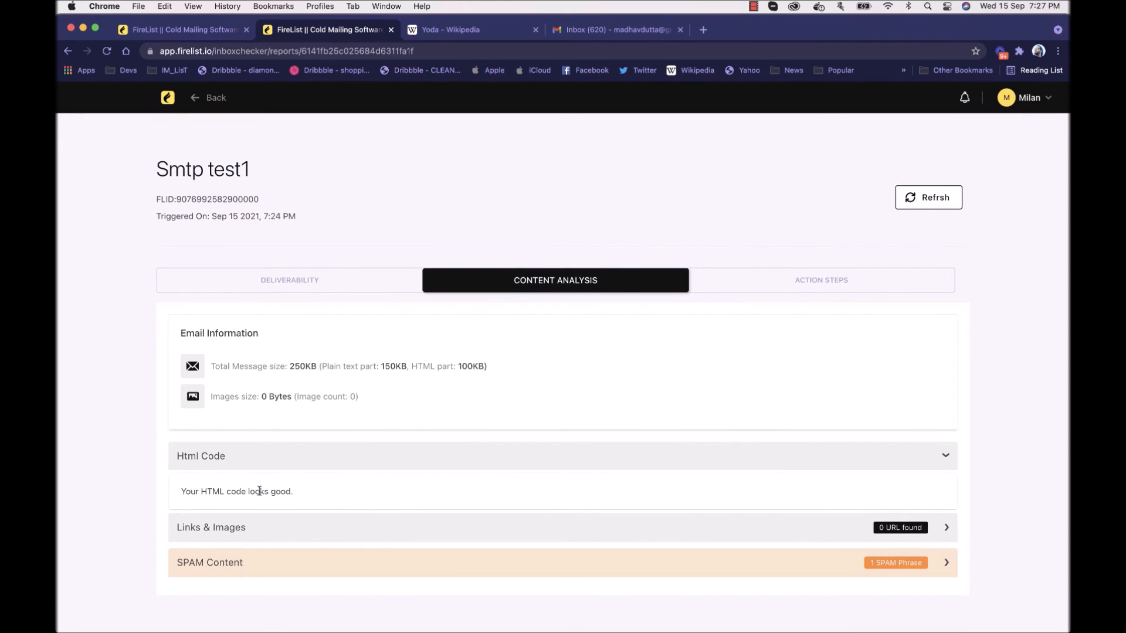
click(272, 523)
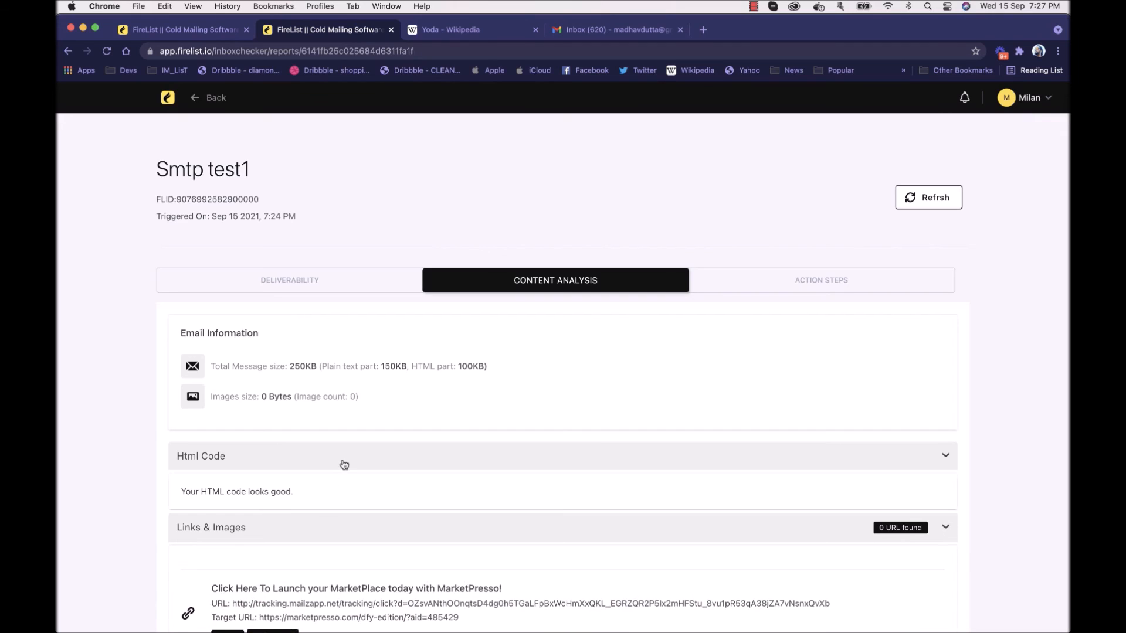
scroll(337, 469, down, 6)
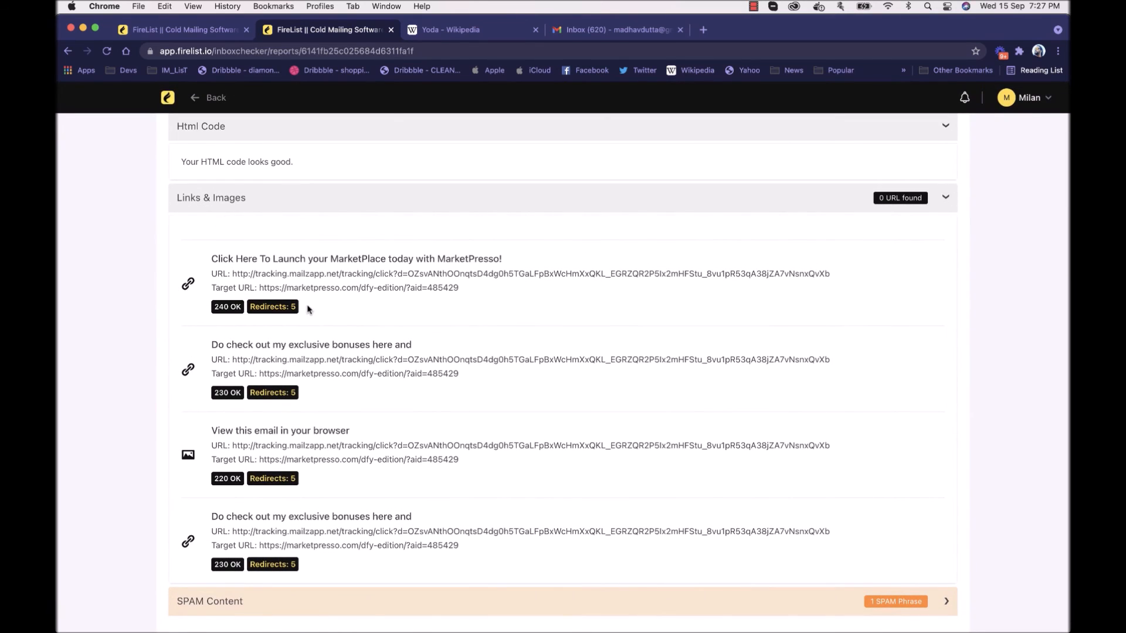
click(319, 601)
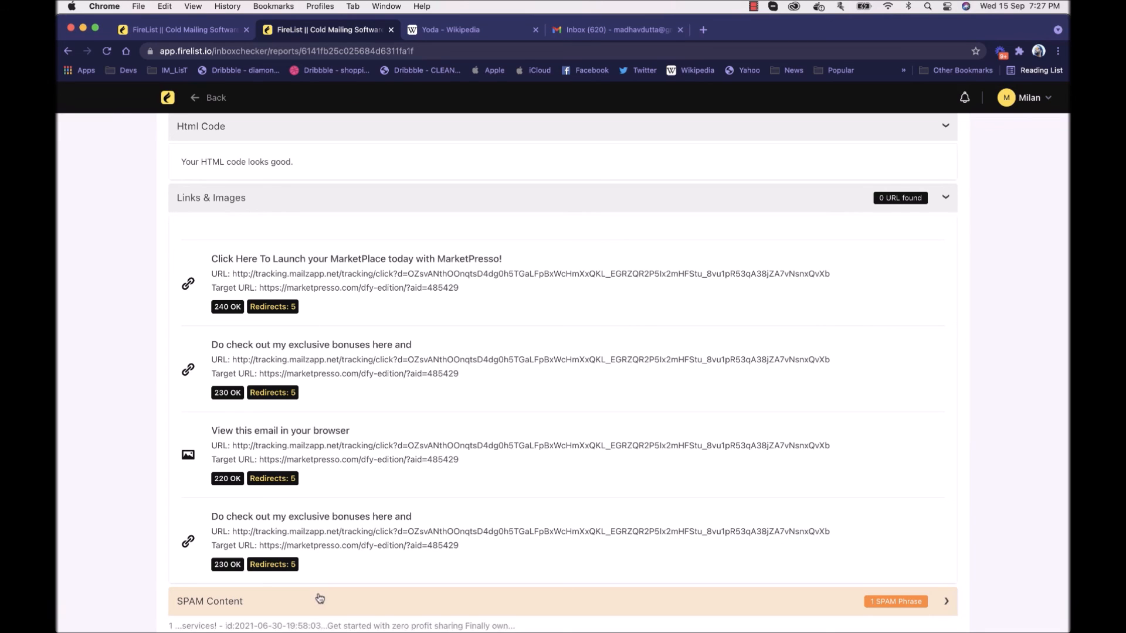
scroll(380, 389, down, 2)
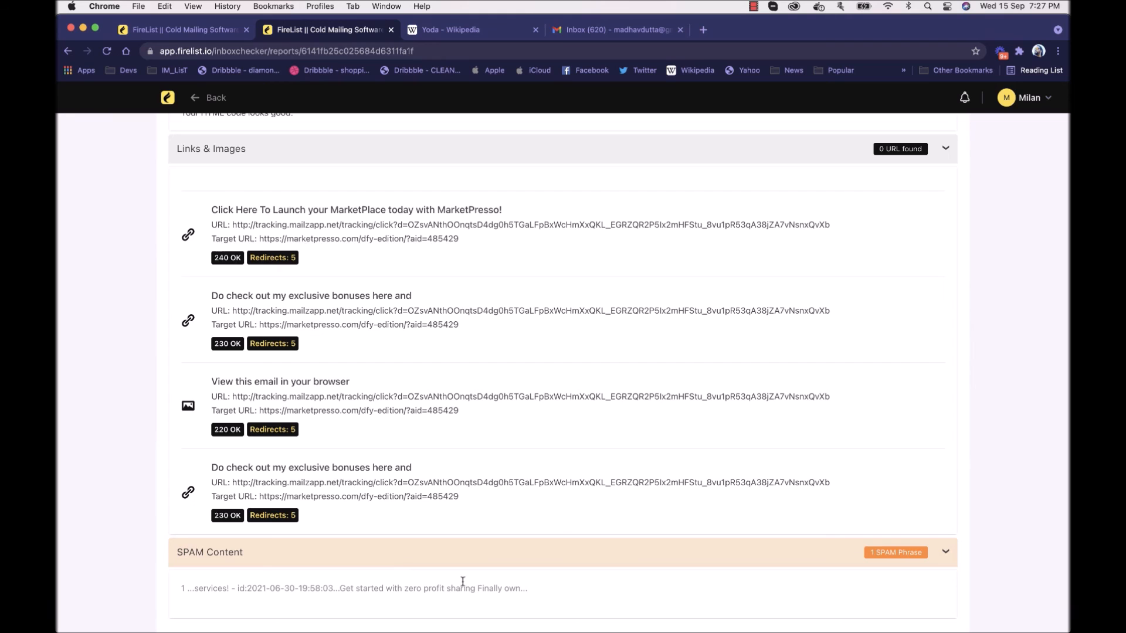
scroll(585, 490, up, 6)
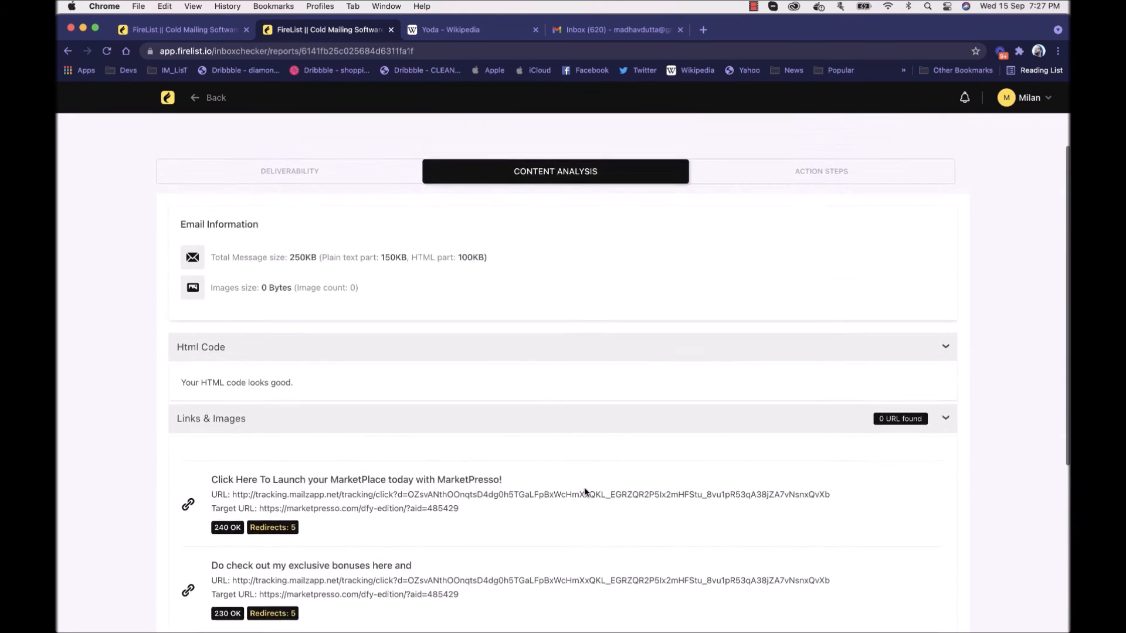
Step: View the inbox test report's action steps, and return to its deliverability section
scroll(772, 312, up, 1)
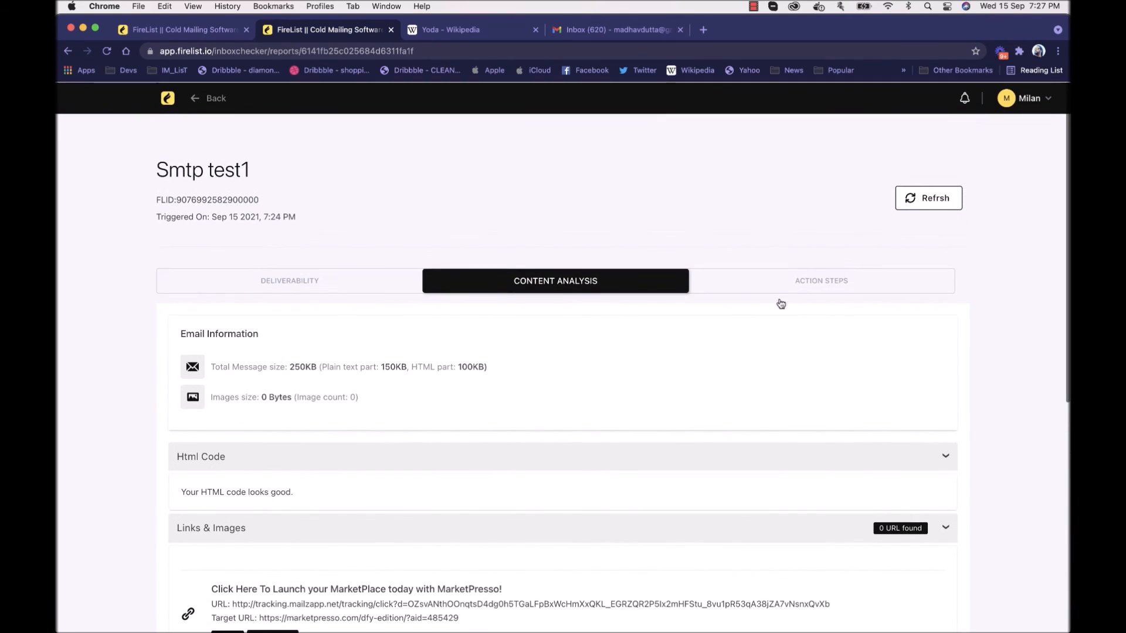
click(807, 281)
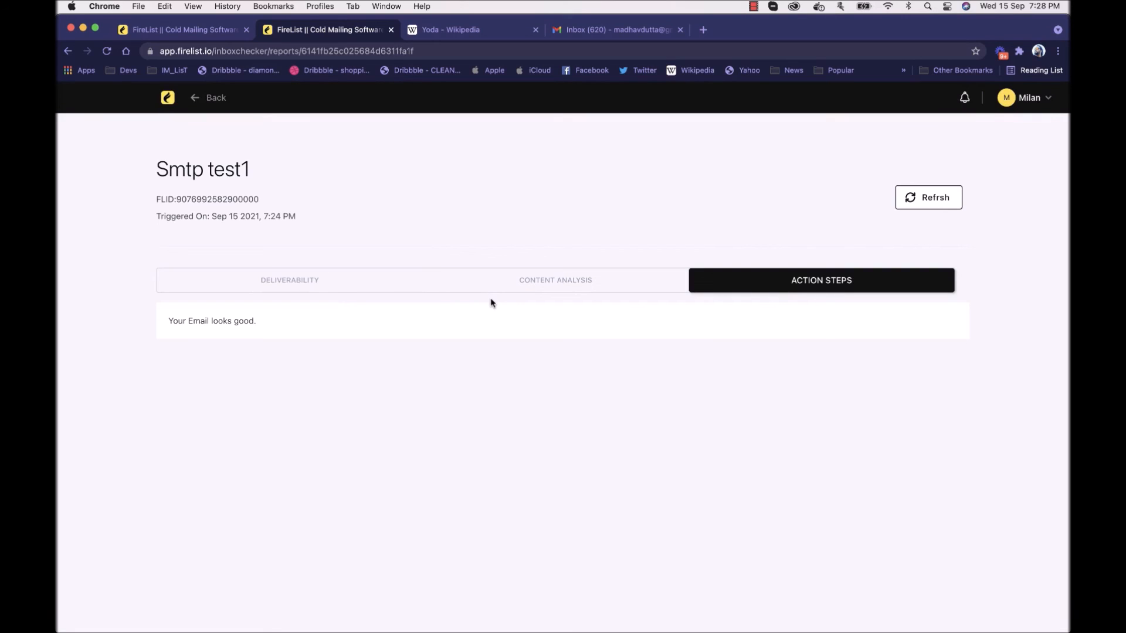
click(330, 292)
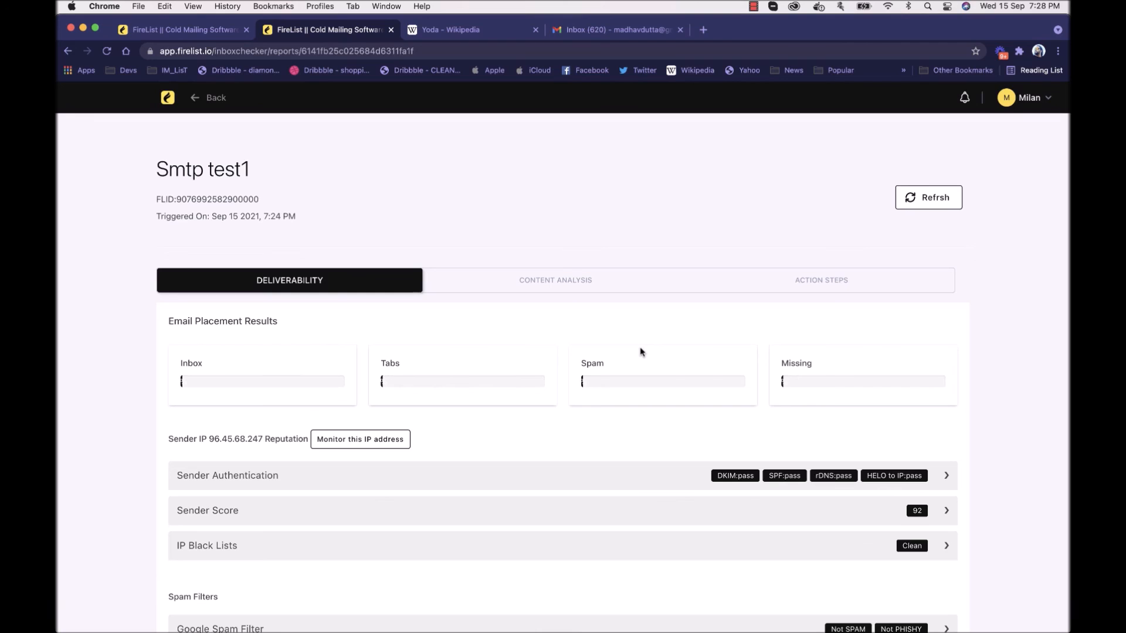
Step: Start a new auto warmup campaign titled "Warmup Csamp1" with Firelist Mailgun API (Mailgun) as its SMTP account
click(170, 100)
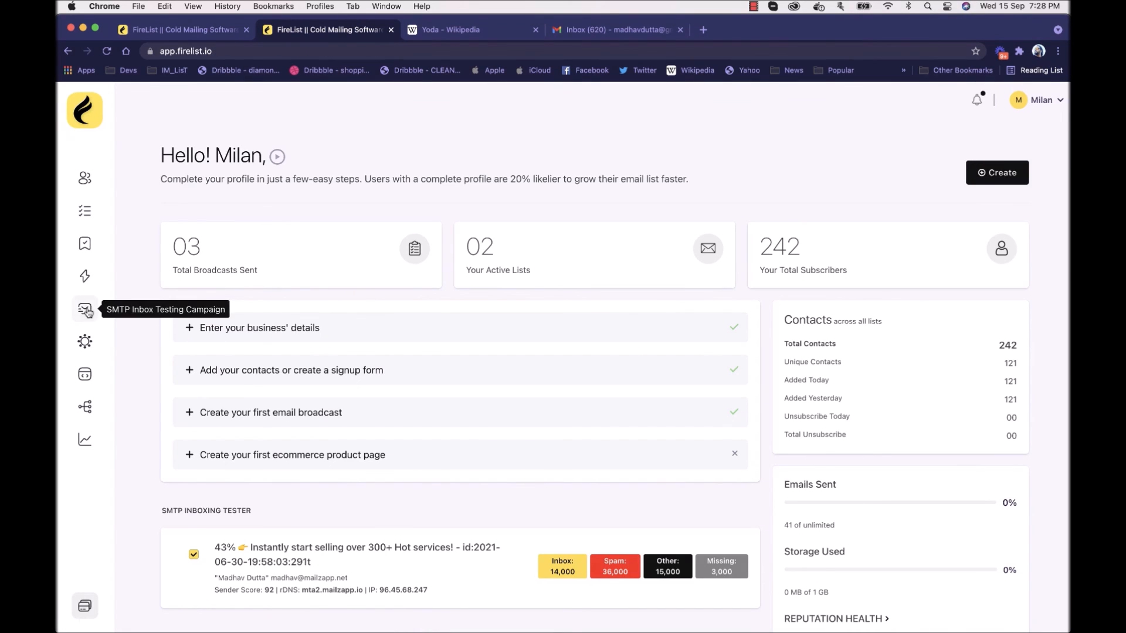
click(90, 347)
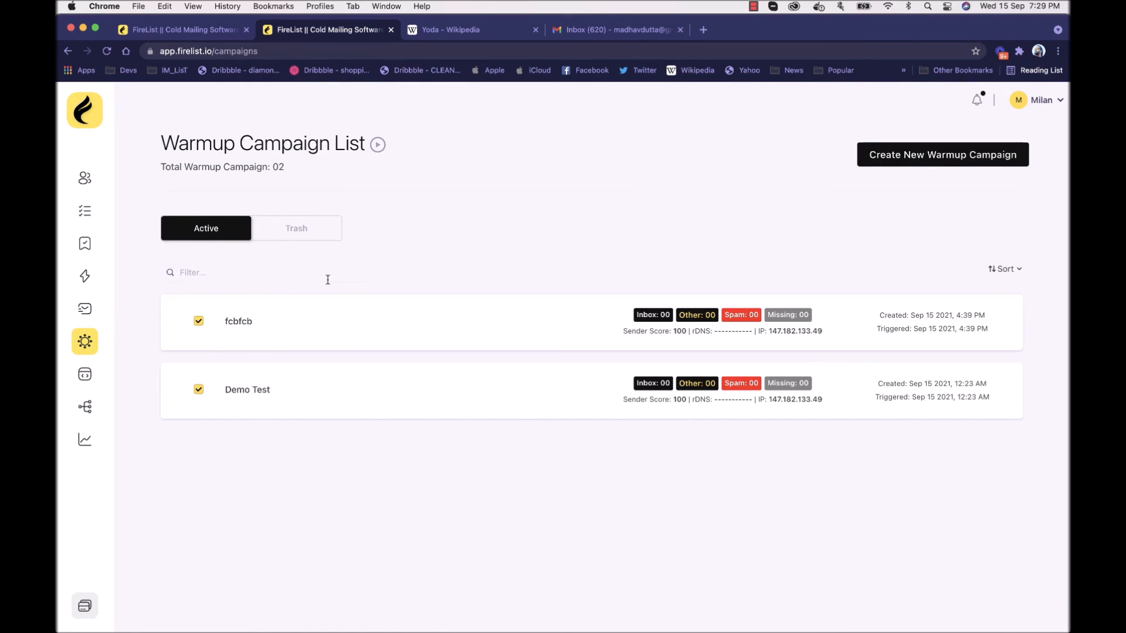
click(929, 160)
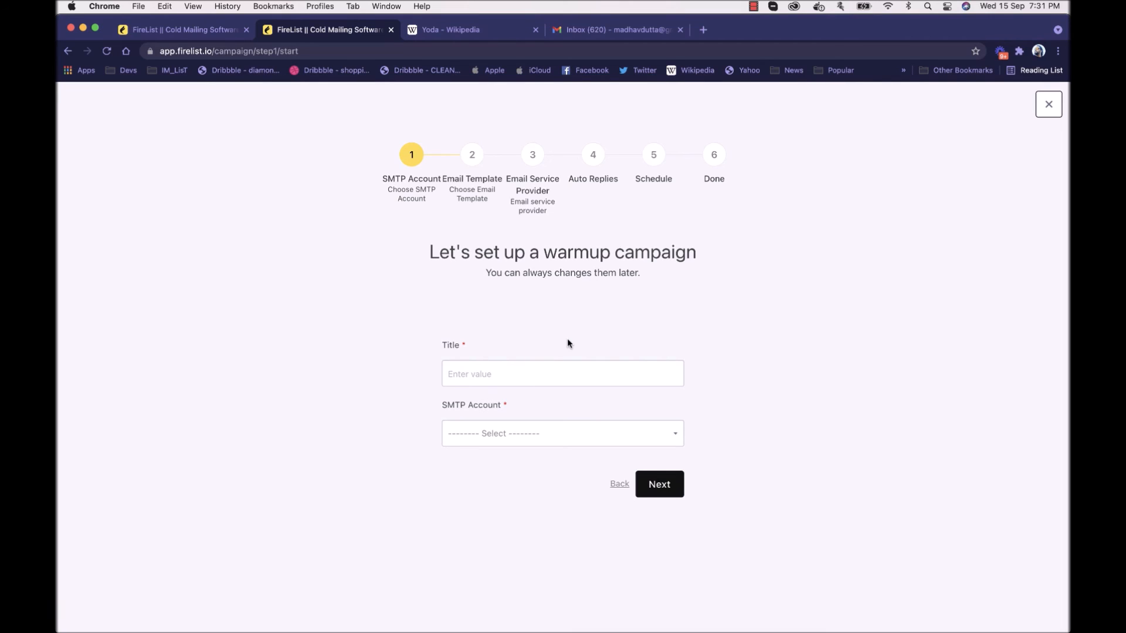
click(536, 385)
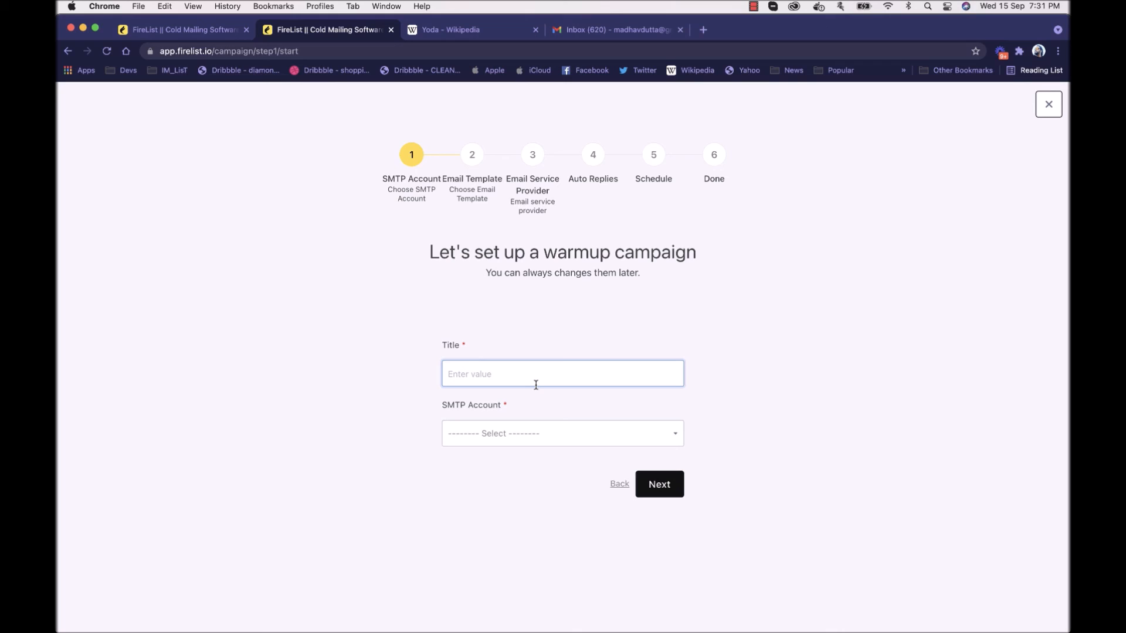
text(Warmup Csamp1)
click(537, 437)
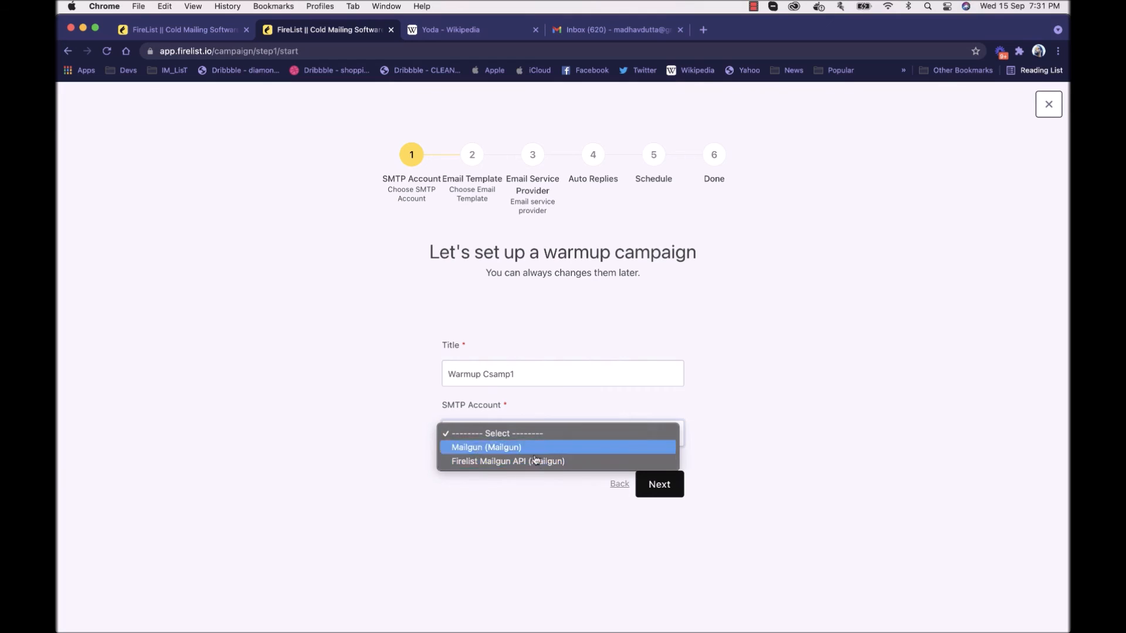
click(540, 463)
click(673, 487)
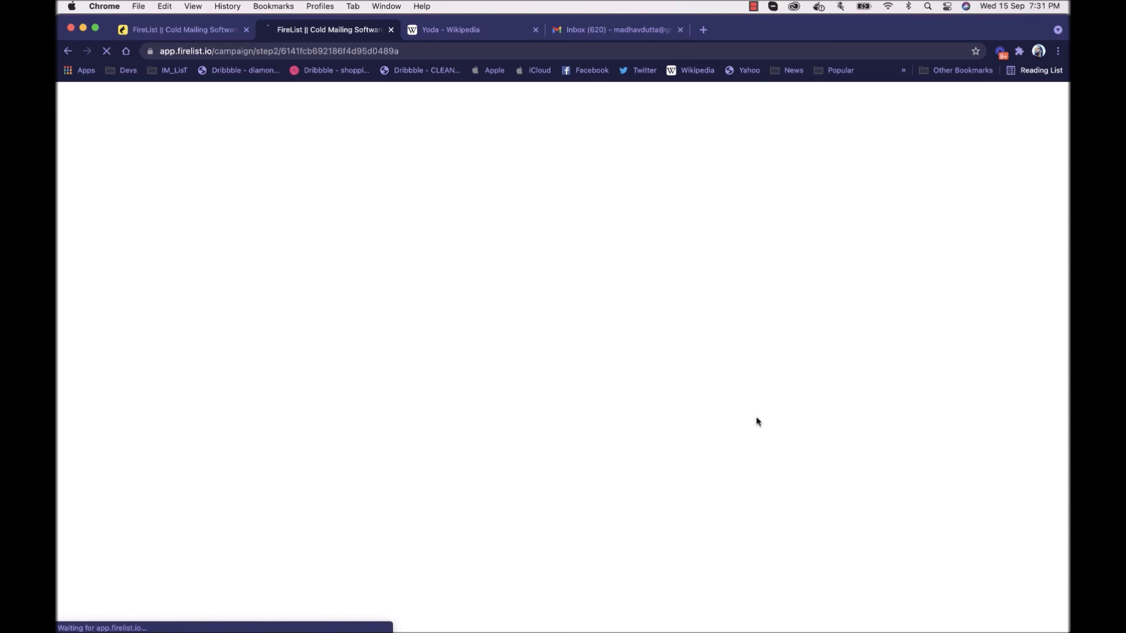
Step: Choose Sales as the warmup campaign's email template category, review the email content, and continue to the service providers
click(540, 374)
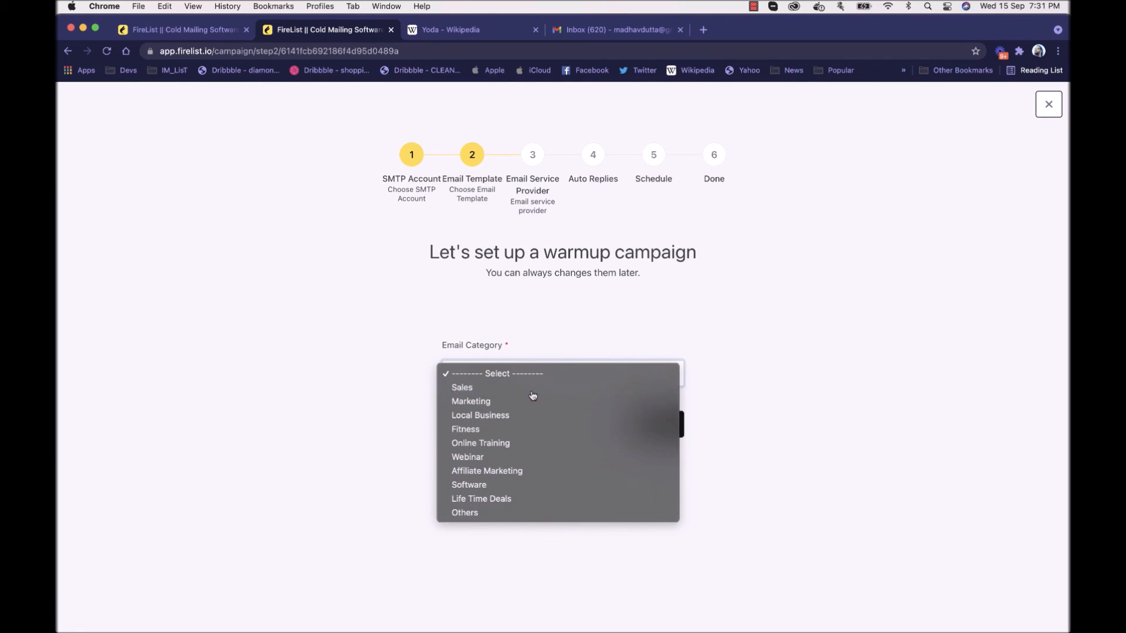
click(533, 389)
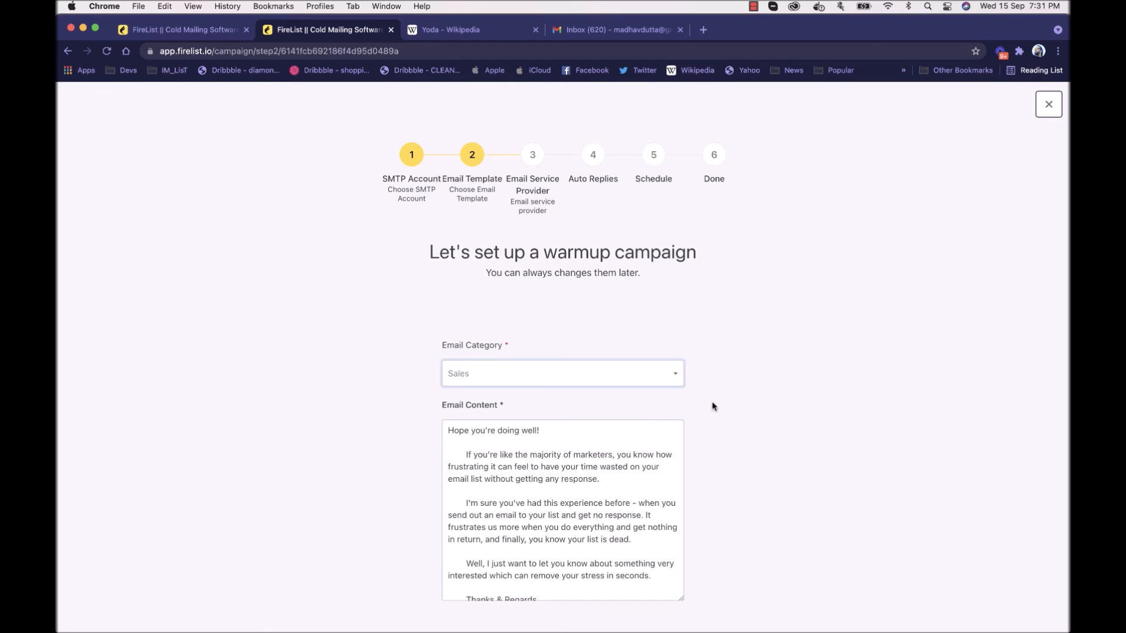
scroll(712, 407, down, 3)
scroll(621, 410, down, 1)
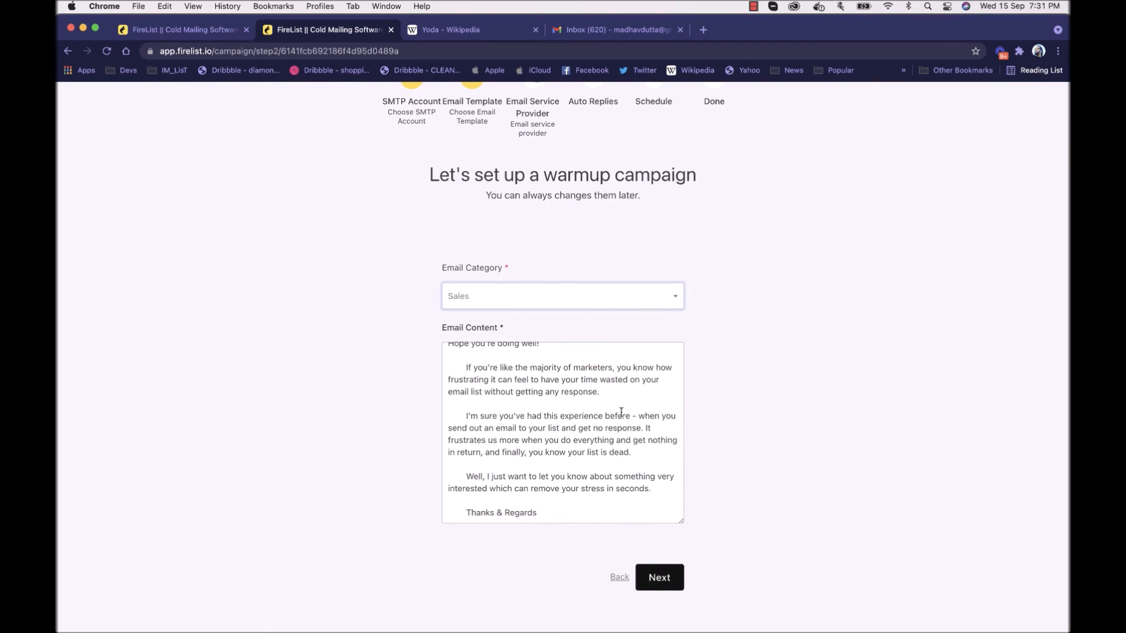
click(621, 389)
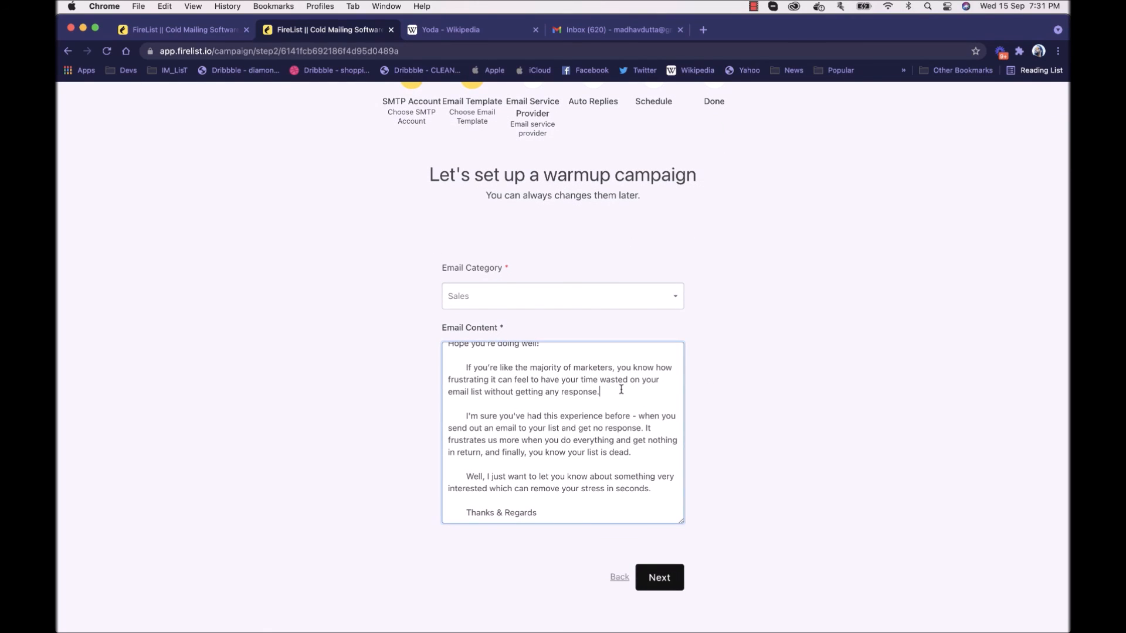
click(677, 576)
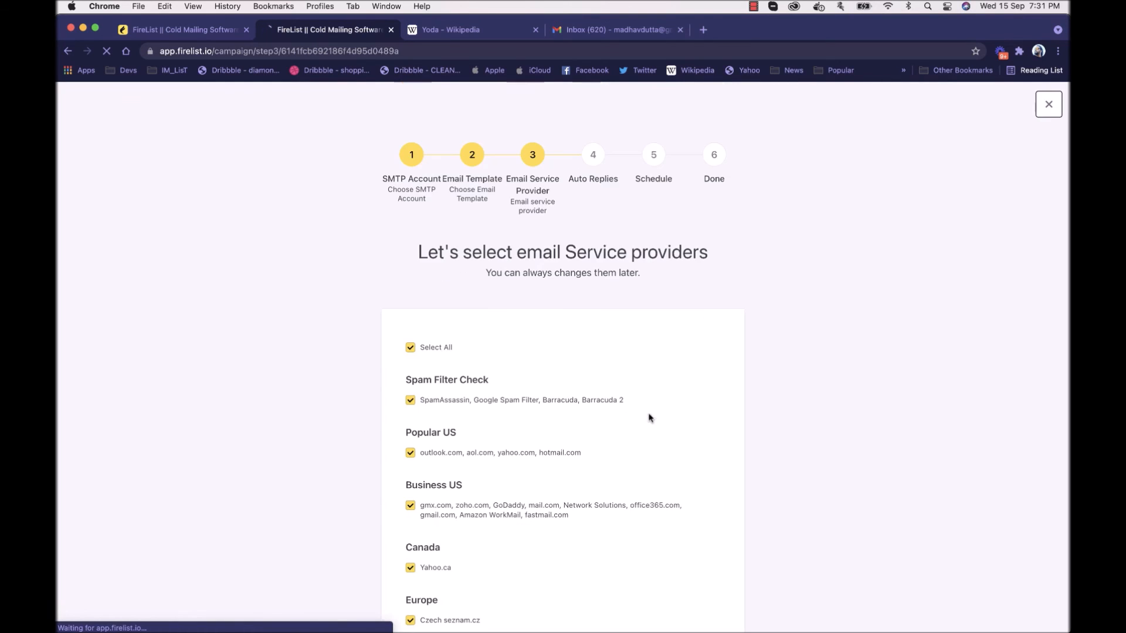
Step: Review the email service providers, keep all of them selected, and continue to the auto replies
scroll(593, 389, down, 5)
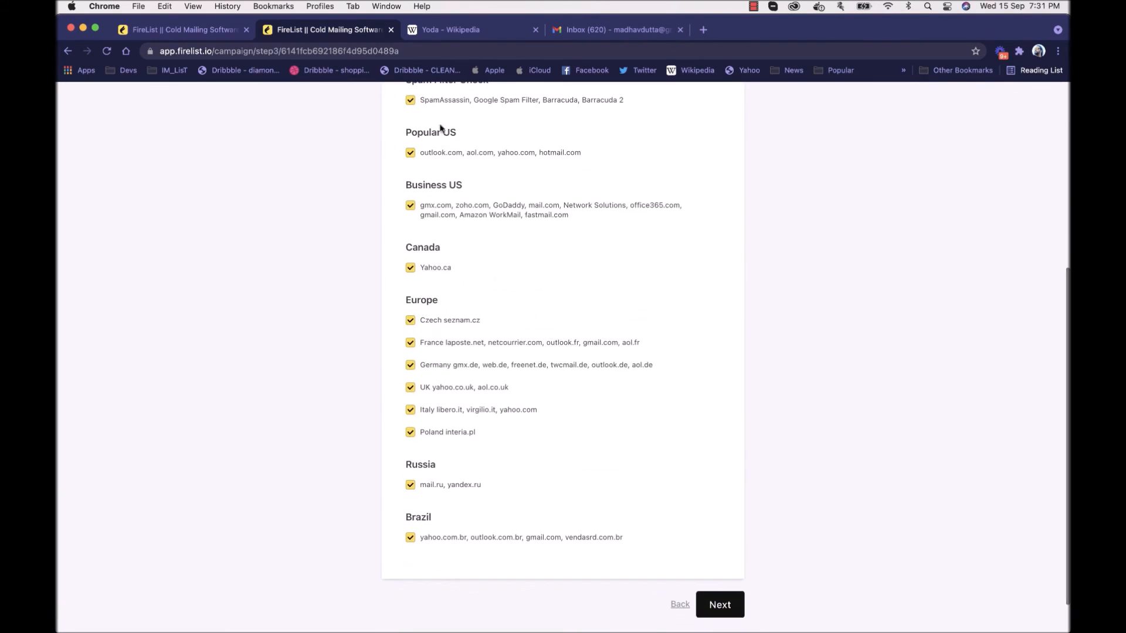
scroll(702, 499, up, 3)
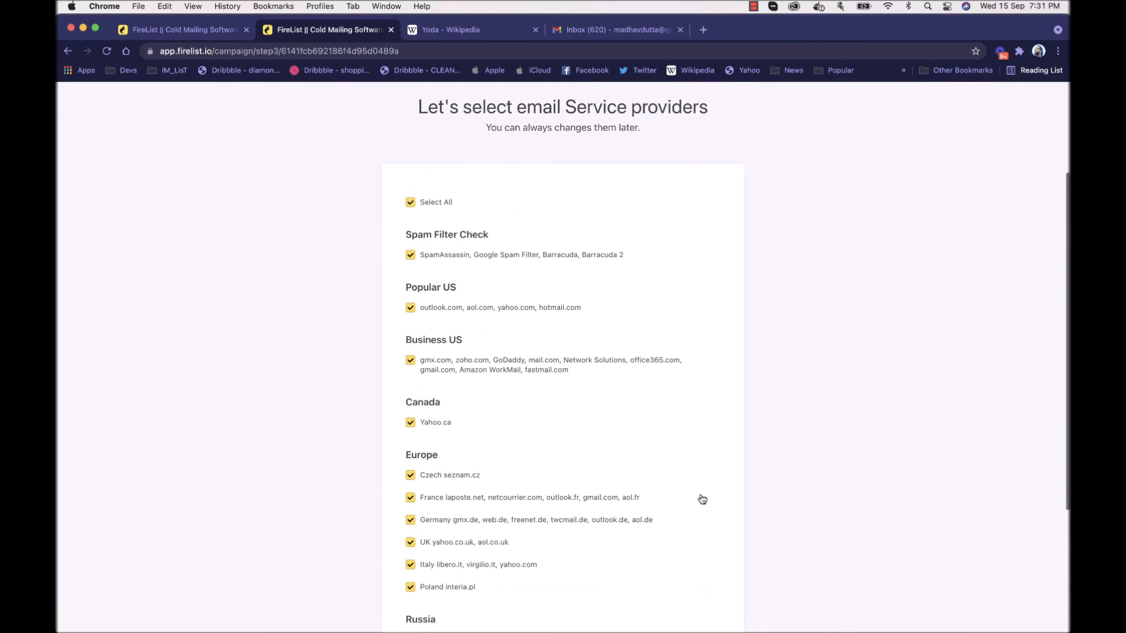
scroll(702, 498, down, 4)
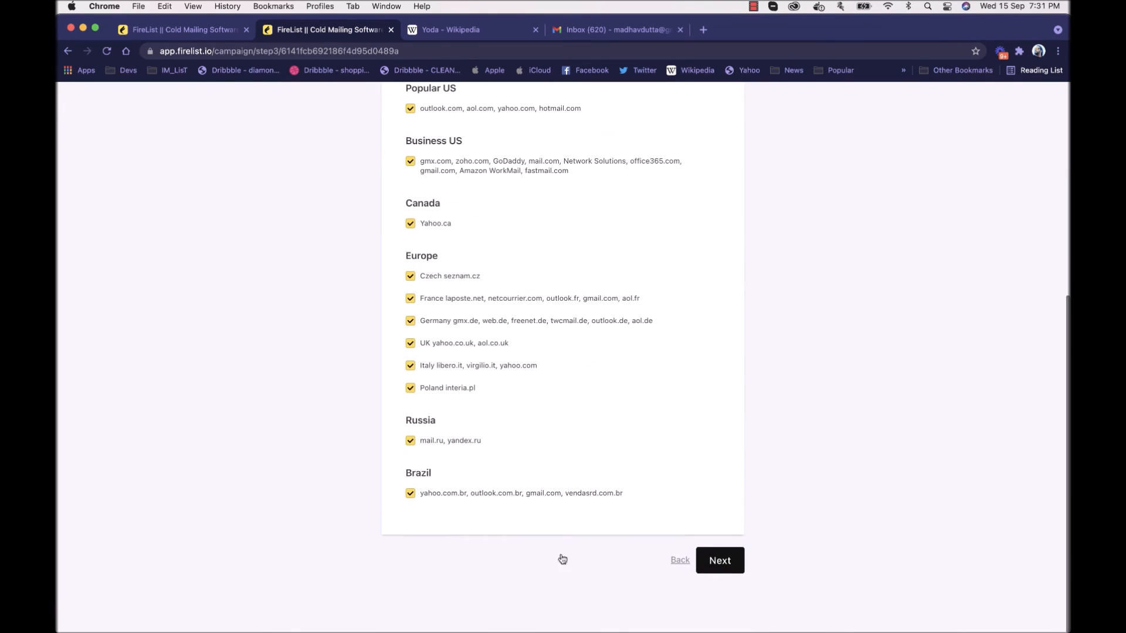
click(719, 564)
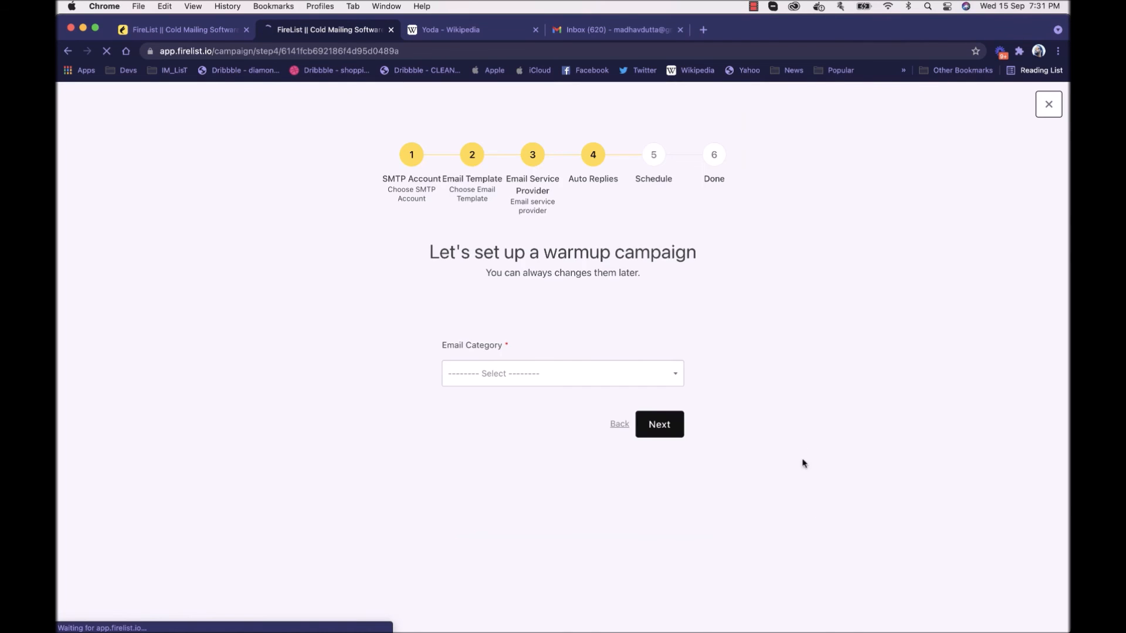
Step: Choose Sales as the auto-reply email category, review its content, and continue to the schedule
click(625, 385)
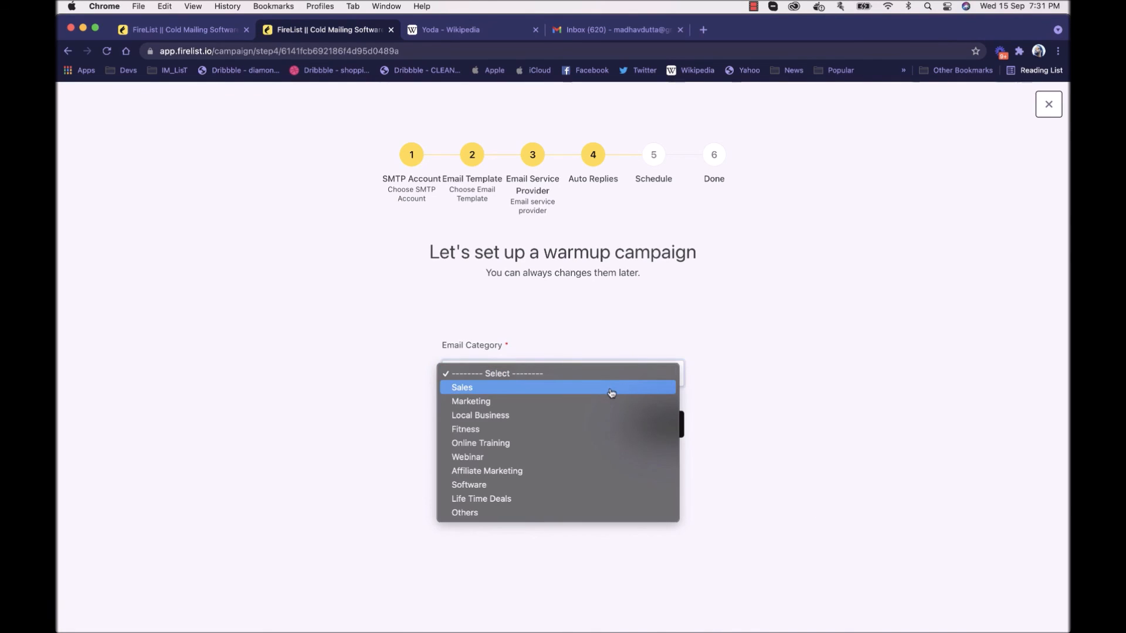
click(635, 280)
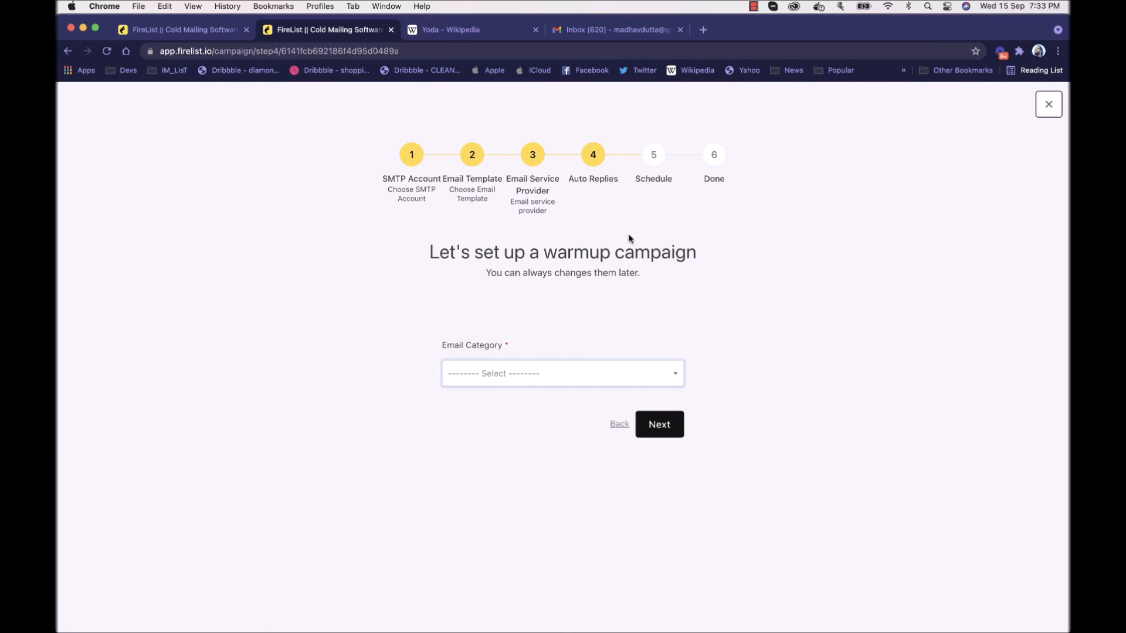
click(539, 373)
click(511, 385)
scroll(754, 360, down, 3)
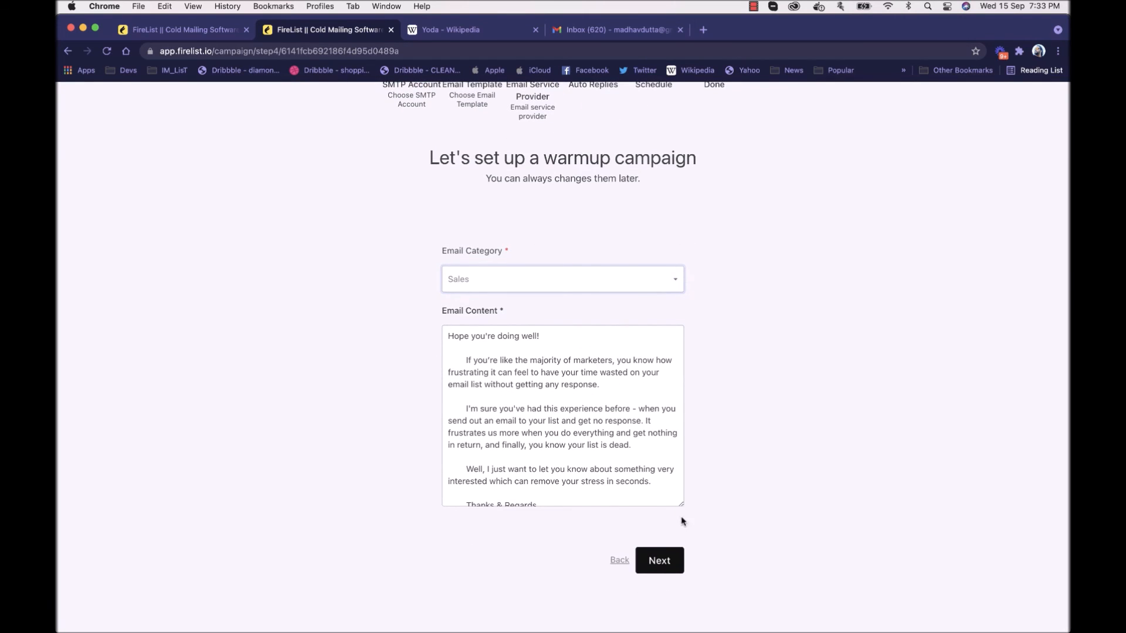
click(670, 552)
scroll(715, 413, up, 3)
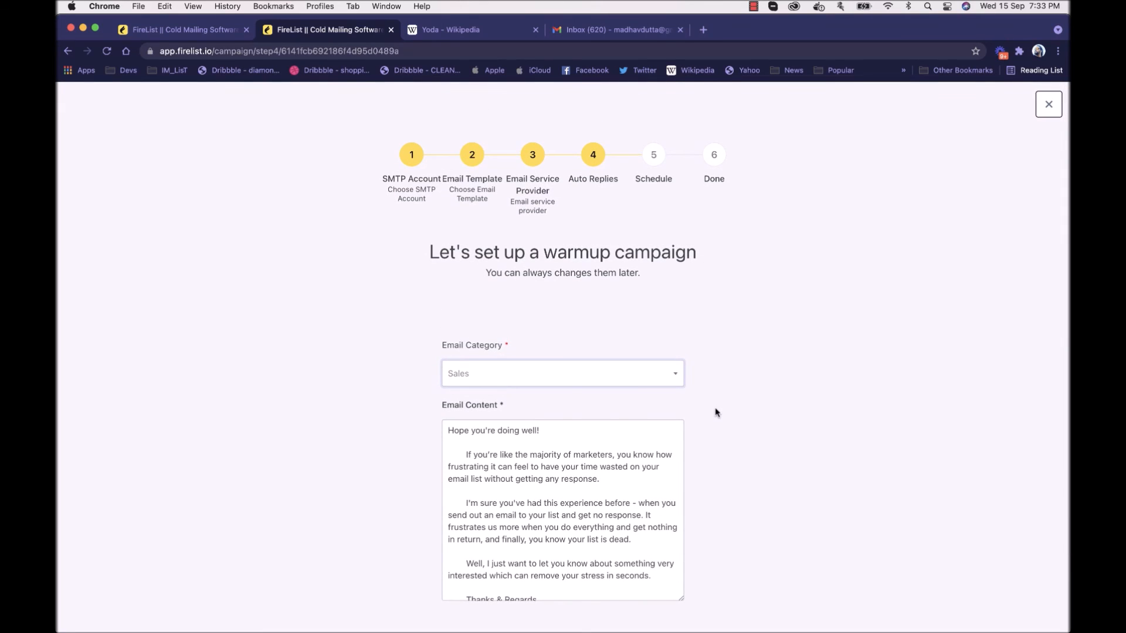
scroll(579, 528, down, 1)
scroll(641, 478, up, 1)
scroll(774, 436, down, 2)
click(661, 561)
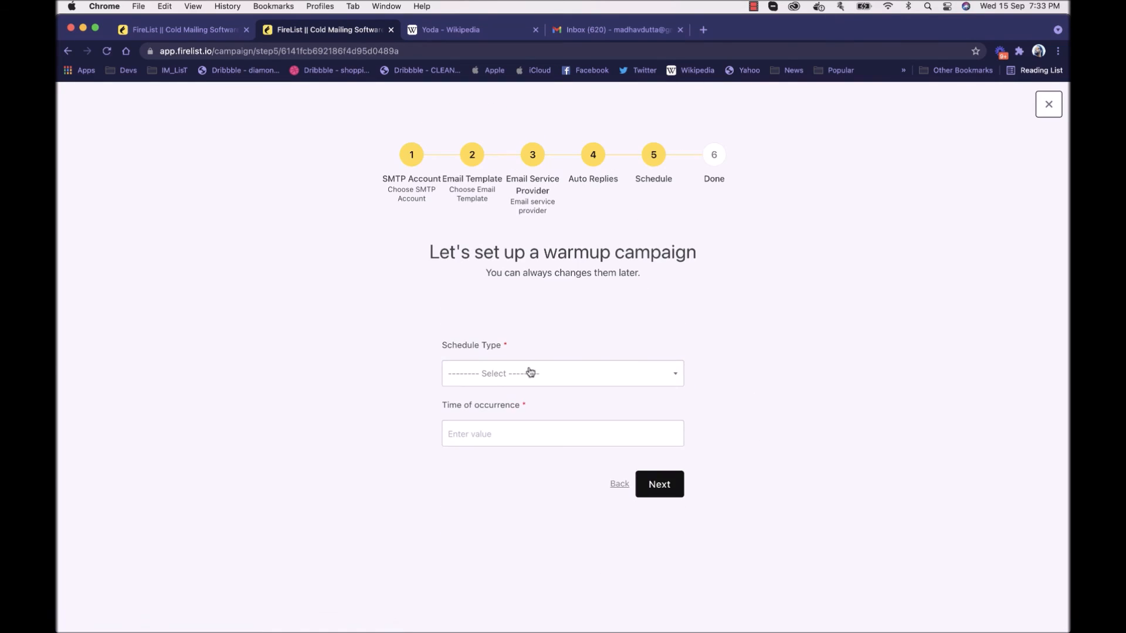
Step: Schedule the warmup campaign as Daily with a time of occurrence of 5, finish the setup, and open the campaign's report
click(529, 371)
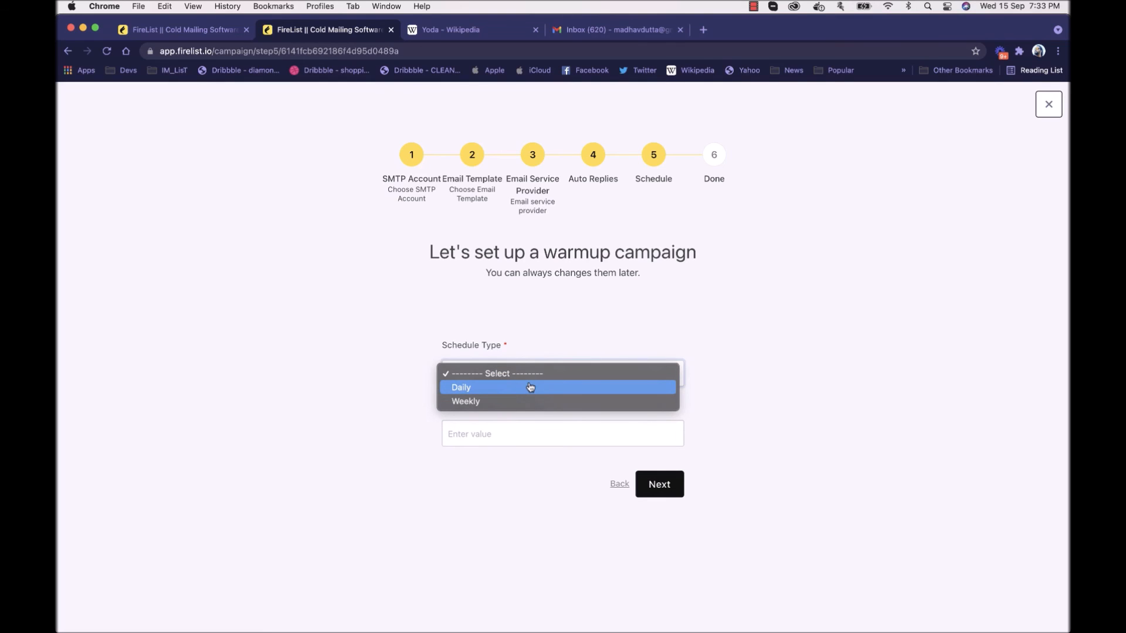
click(530, 387)
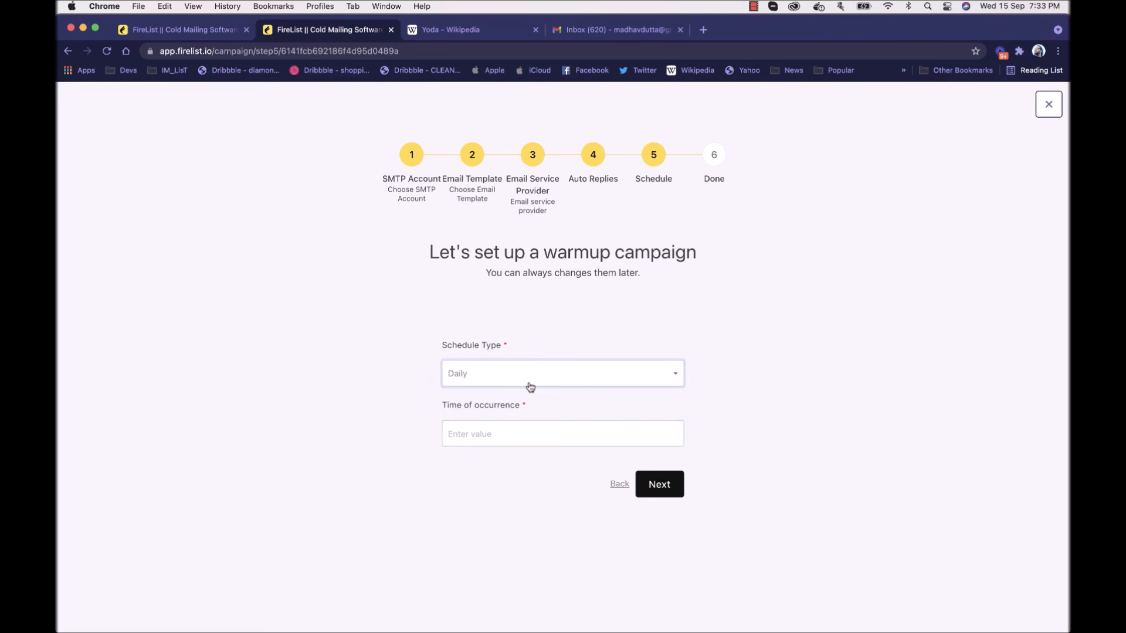
click(519, 386)
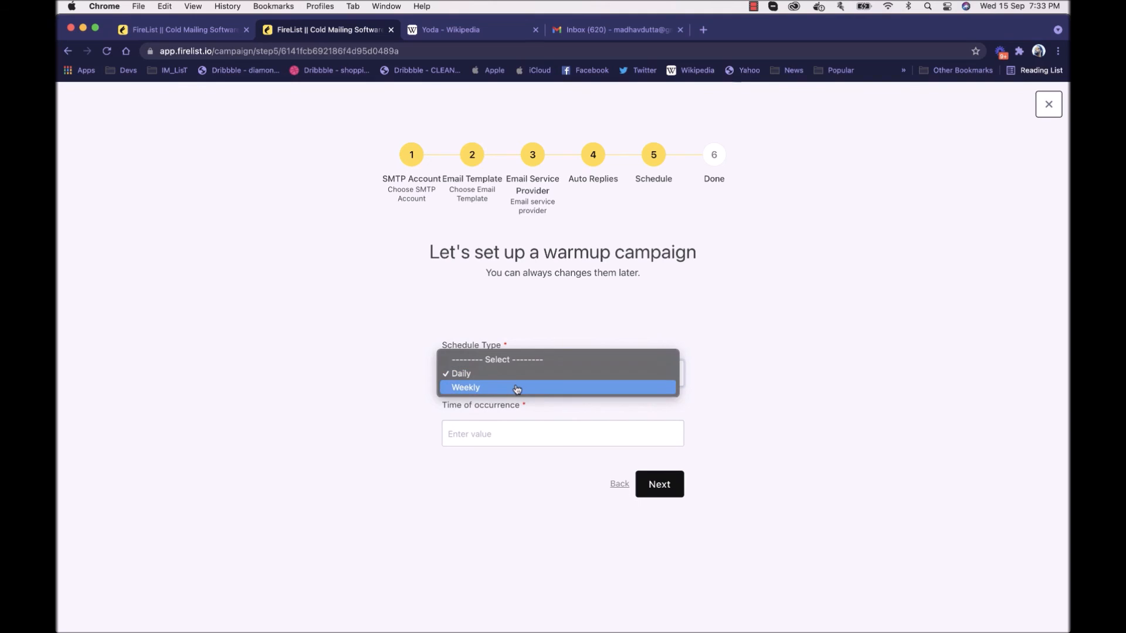
click(517, 389)
click(503, 374)
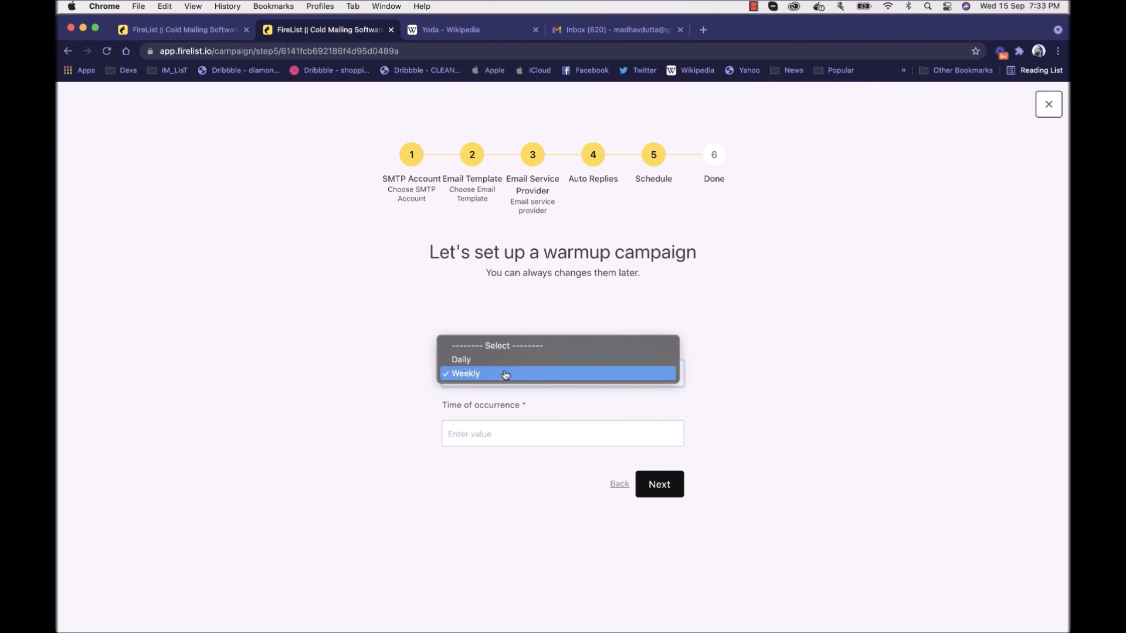
click(502, 364)
click(501, 434)
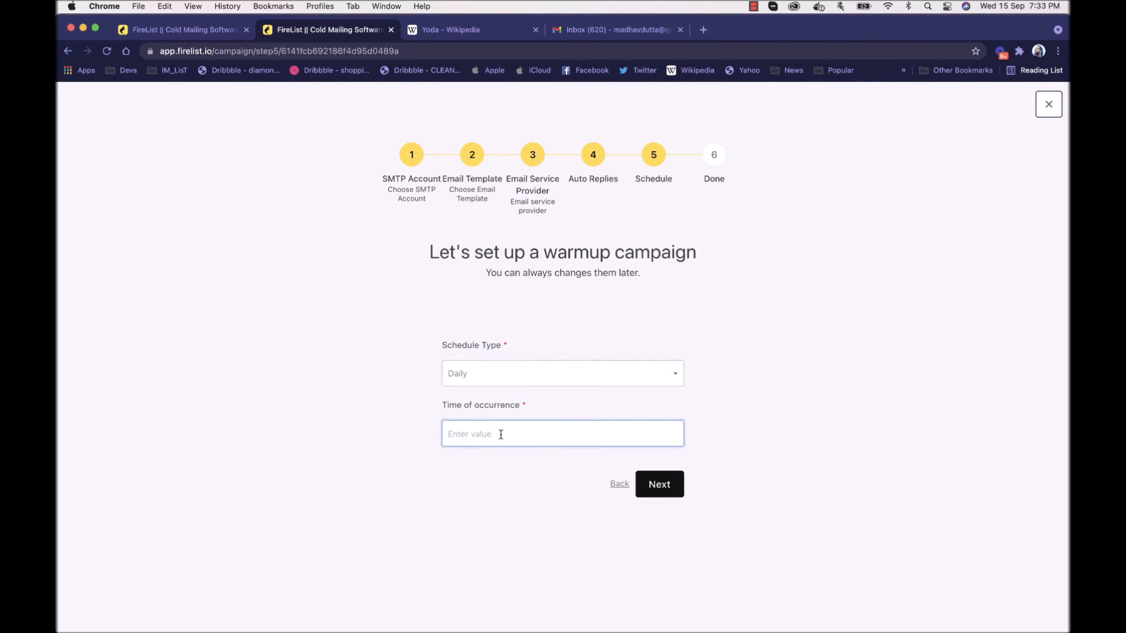
text(5)
click(680, 481)
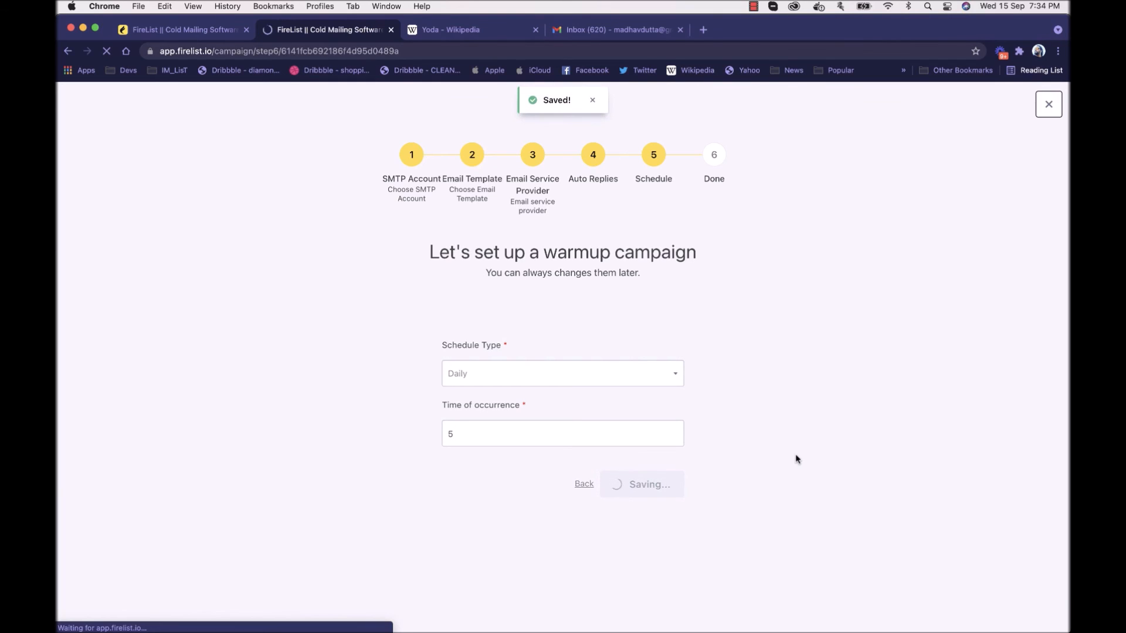
click(578, 419)
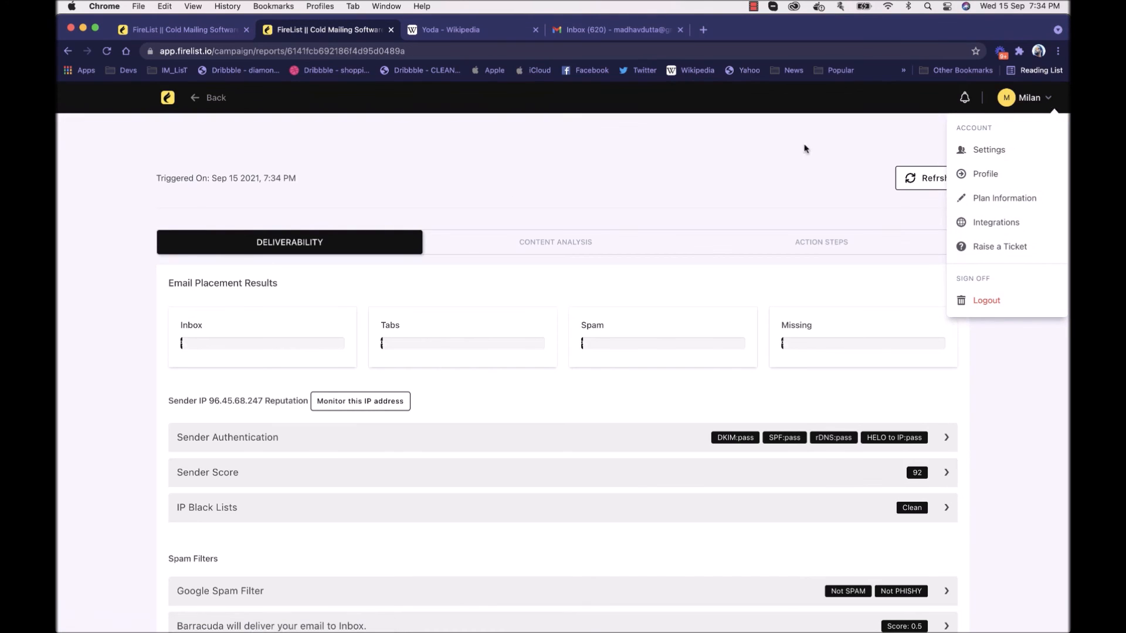
Step: Create a new signup form named "Signjup1" from the signup forms list
click(167, 101)
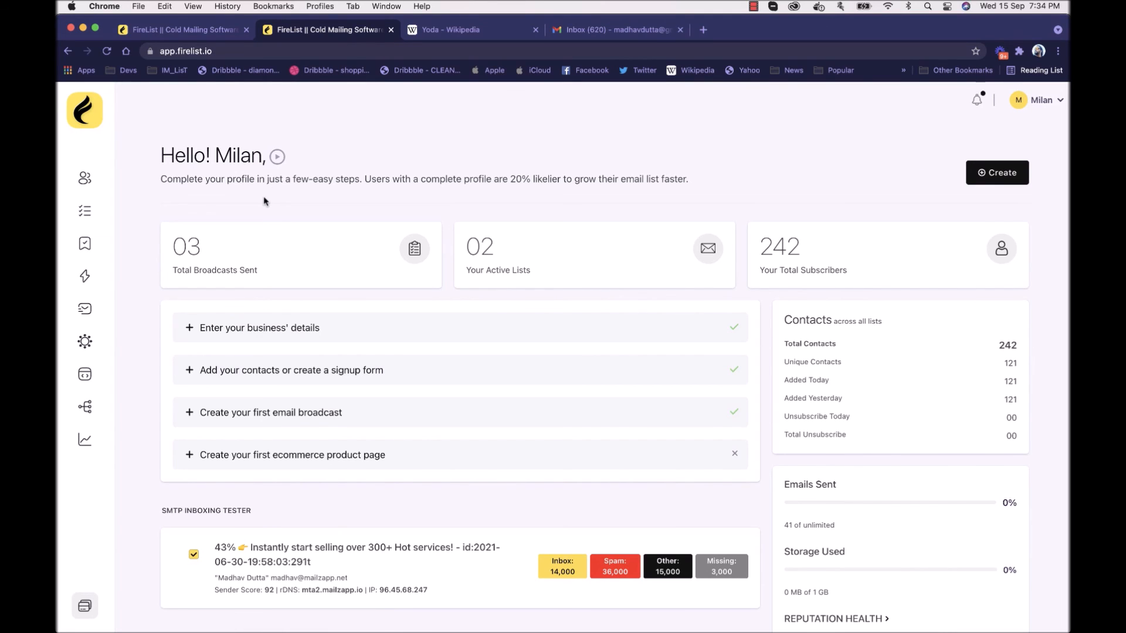
click(86, 375)
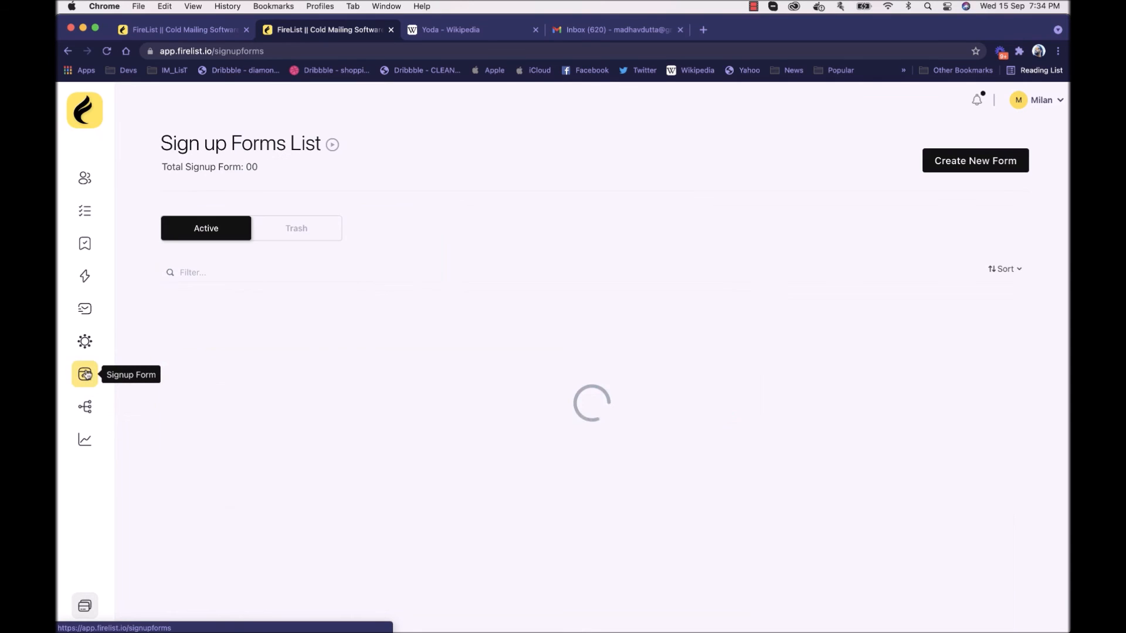
click(969, 164)
click(523, 231)
text(Signjup1)
click(517, 264)
click(452, 335)
click(644, 253)
click(708, 306)
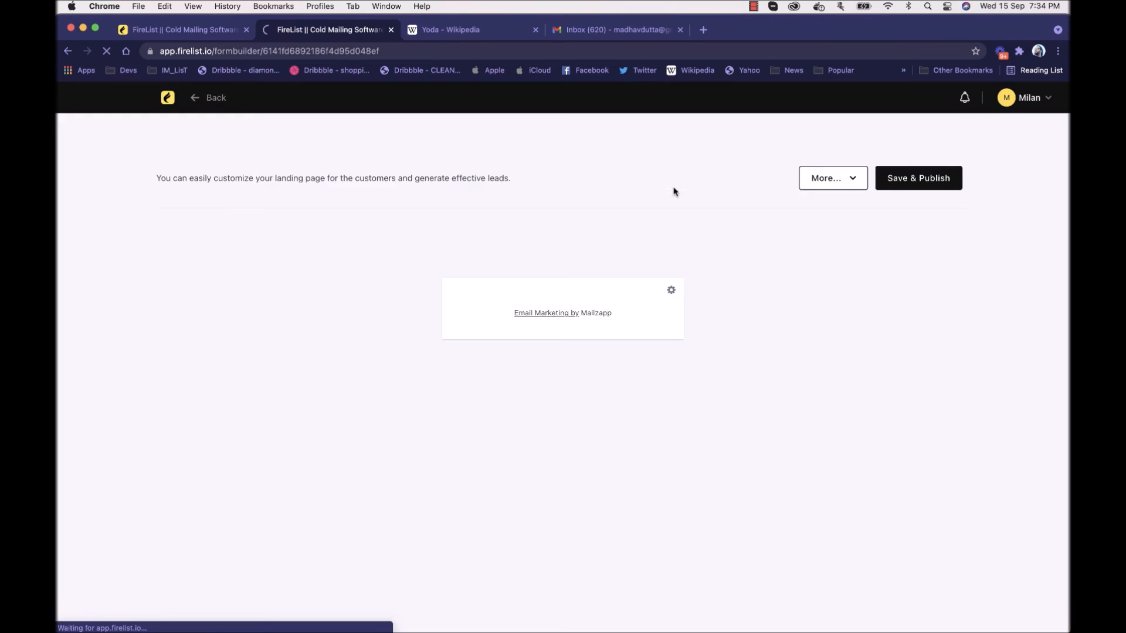
Step: View the signup form's additional options and its embed code, and return to the dashboard
click(841, 199)
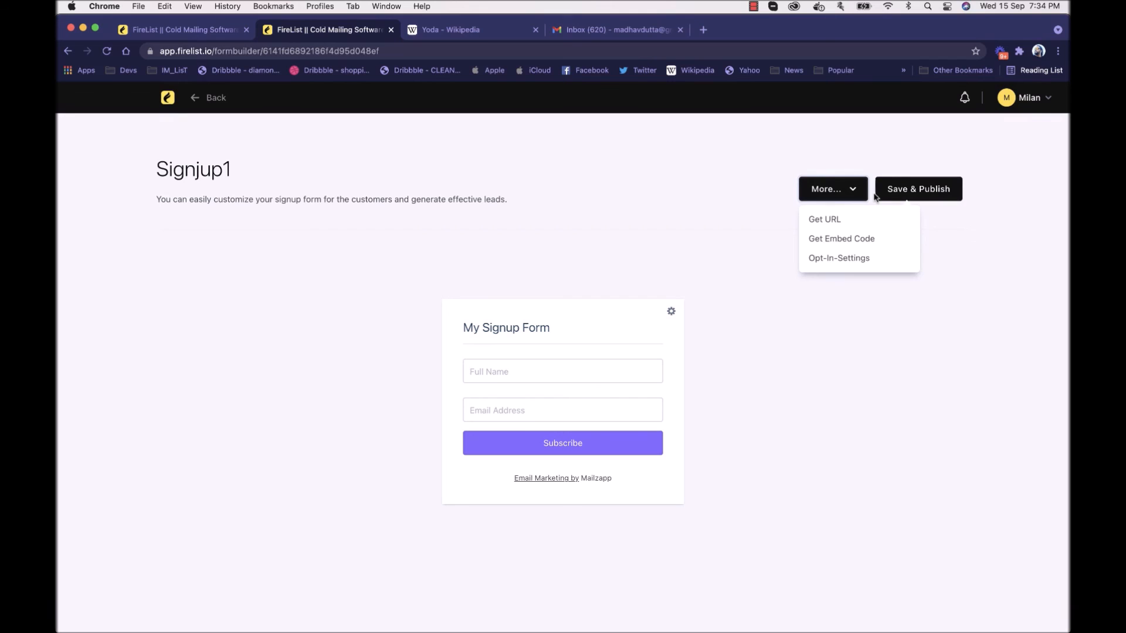
click(772, 165)
click(837, 195)
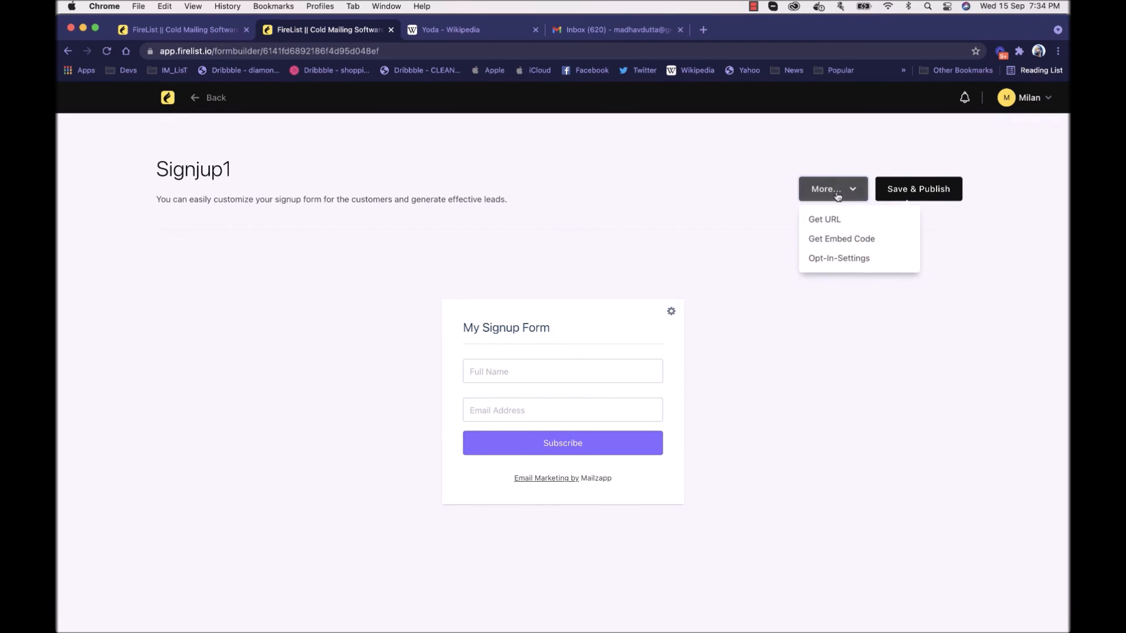
click(755, 205)
click(835, 198)
click(839, 239)
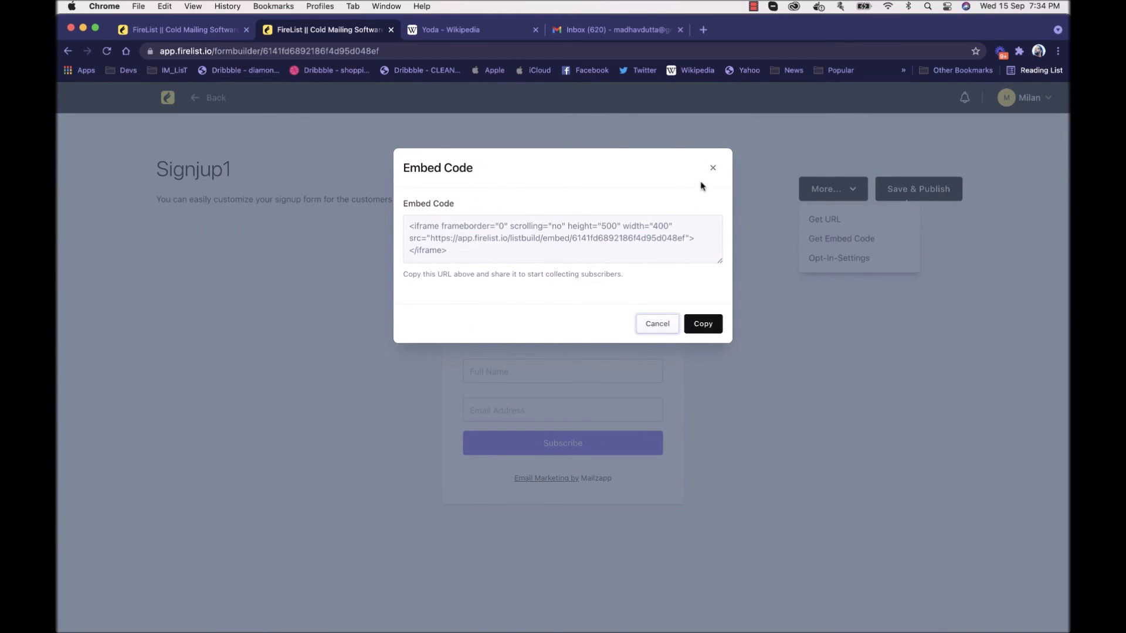
click(712, 168)
click(170, 100)
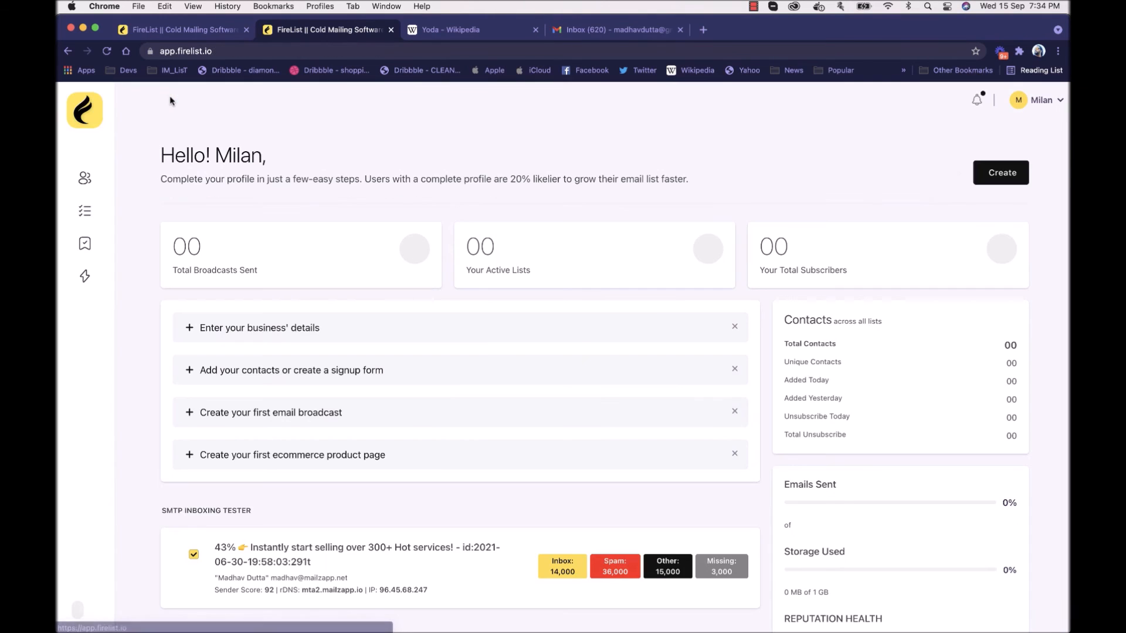